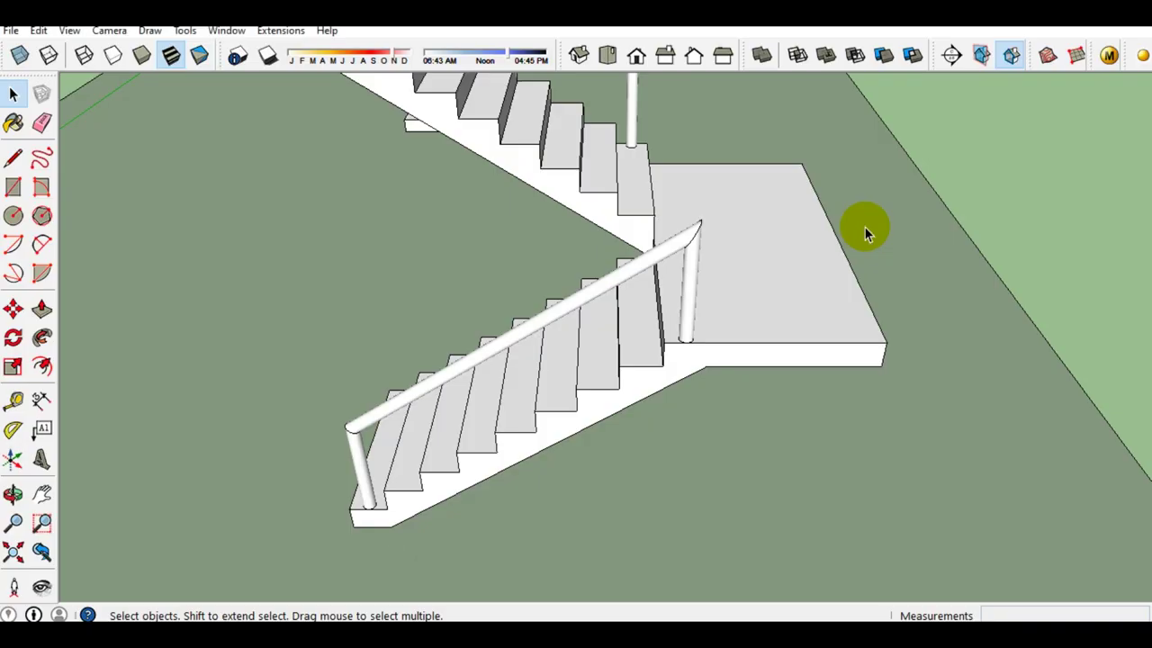
Orbit around the finished two-flight staircase with landing and railings
mouse_move(865, 227)
middle_down()
mouse_move(837, 281)
mouse_move(630, 321)
mouse_move(655, 342)
mouse_move(663, 326)
middle_up()
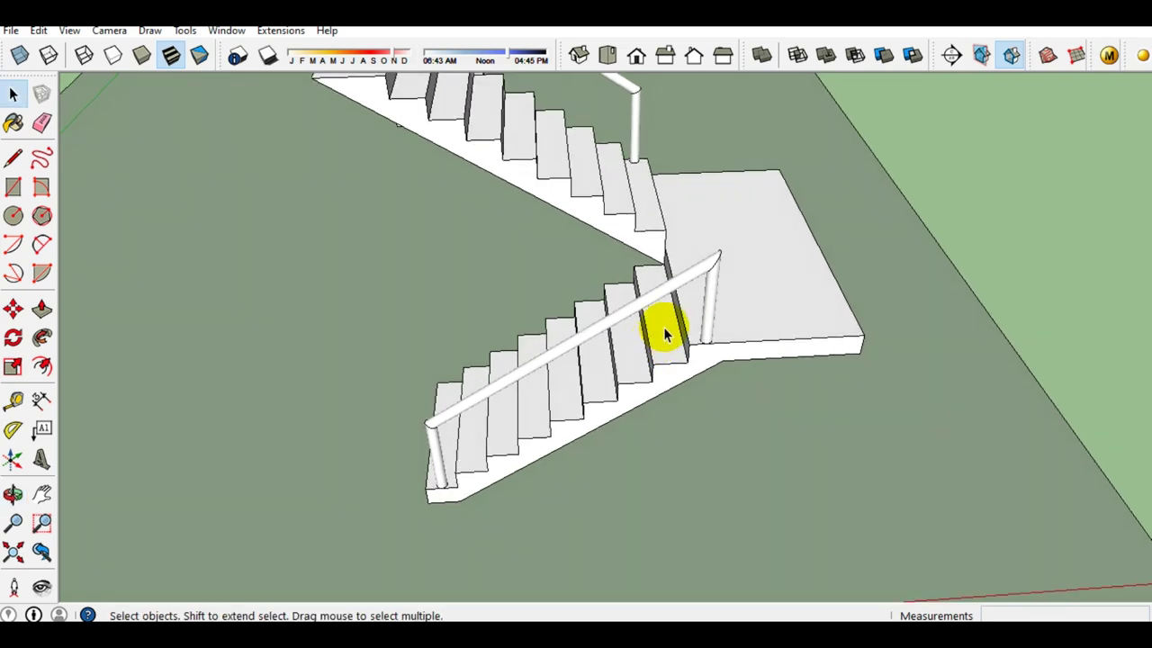
scroll(663, 326, down, 1)
scroll(674, 334, down, 2)
scroll(604, 330, down, 3)
mouse_move(663, 334)
middle_down()
mouse_move(501, 310)
mouse_move(728, 201)
mouse_move(700, 268)
mouse_move(699, 249)
mouse_move(630, 277)
mouse_move(700, 260)
mouse_move(663, 314)
middle_up()
scroll(599, 330, up, 2)
mouse_move(599, 329)
middle_down()
mouse_move(723, 353)
mouse_move(561, 334)
mouse_move(686, 296)
mouse_move(674, 314)
mouse_move(615, 306)
mouse_move(650, 326)
middle_up()
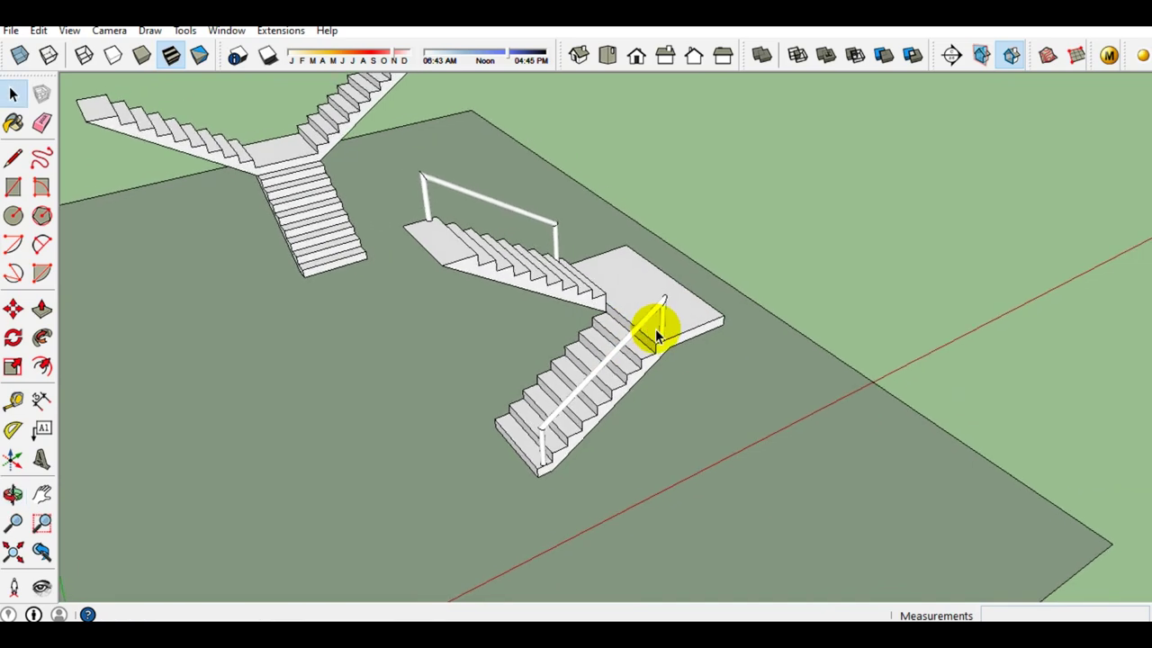
scroll(660, 333, up, 2)
scroll(662, 334, down, 1)
mouse_move(671, 333)
middle_down()
mouse_move(585, 309)
mouse_move(586, 321)
mouse_move(599, 319)
mouse_move(548, 314)
middle_up()
scroll(640, 355, up, 2)
scroll(643, 355, down, 2)
middle_drag(643, 355, 548, 334)
scroll(580, 349, up, 2)
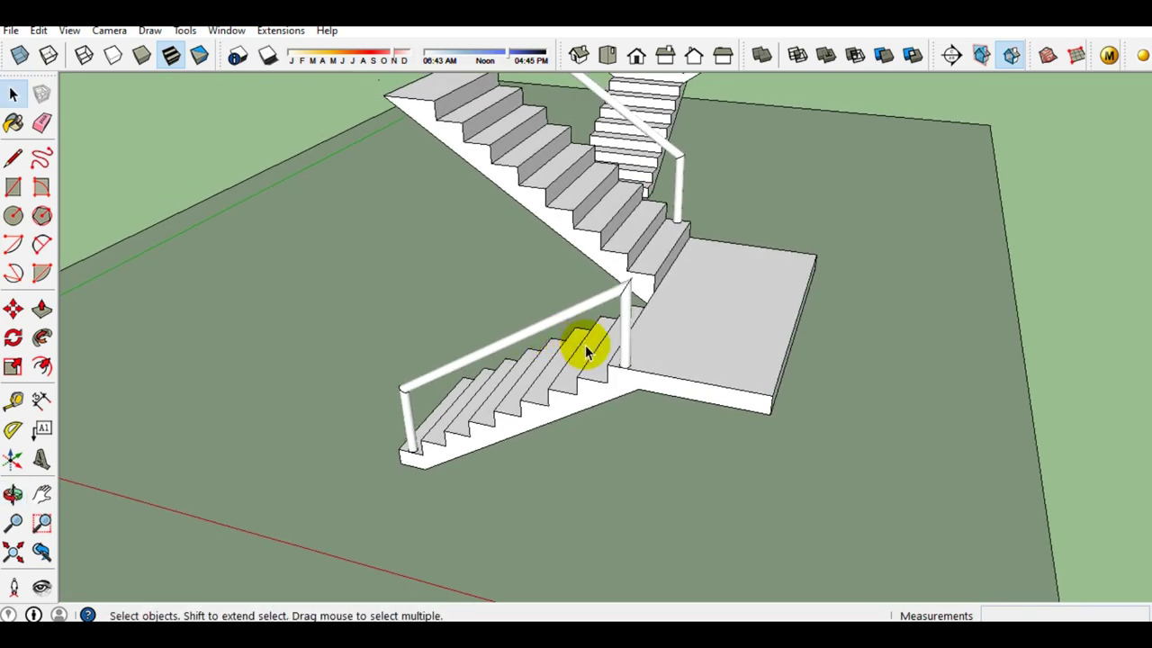
scroll(585, 349, down, 1)
scroll(585, 349, down, 1)
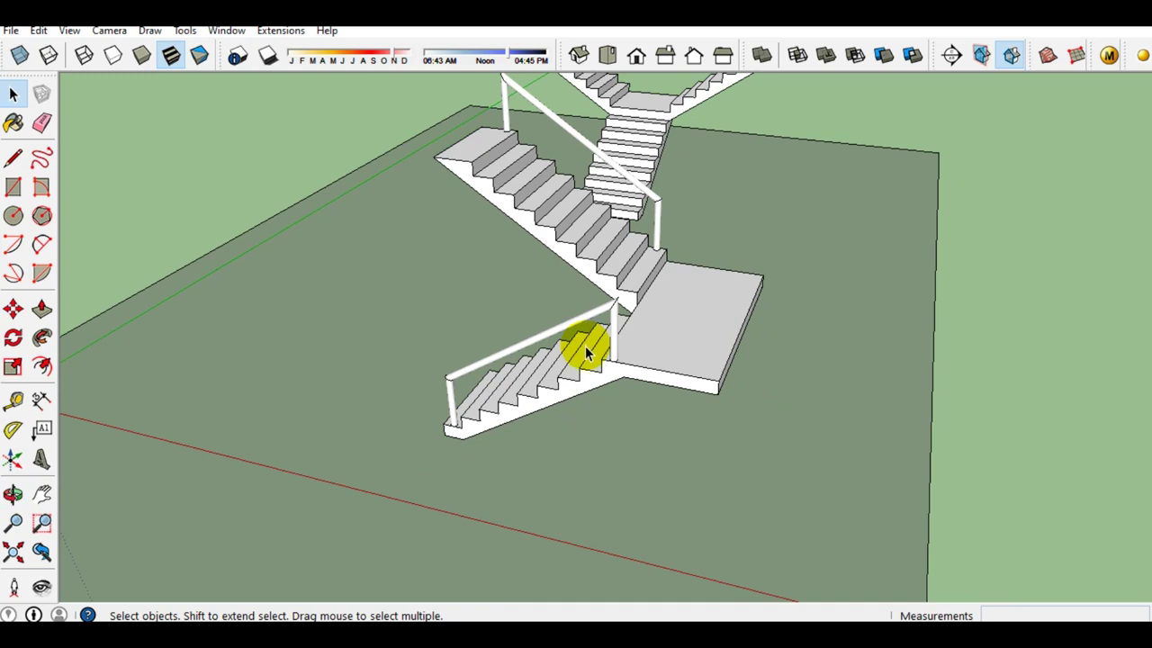
middle_drag(552, 360, 638, 354)
scroll(637, 354, up, 2)
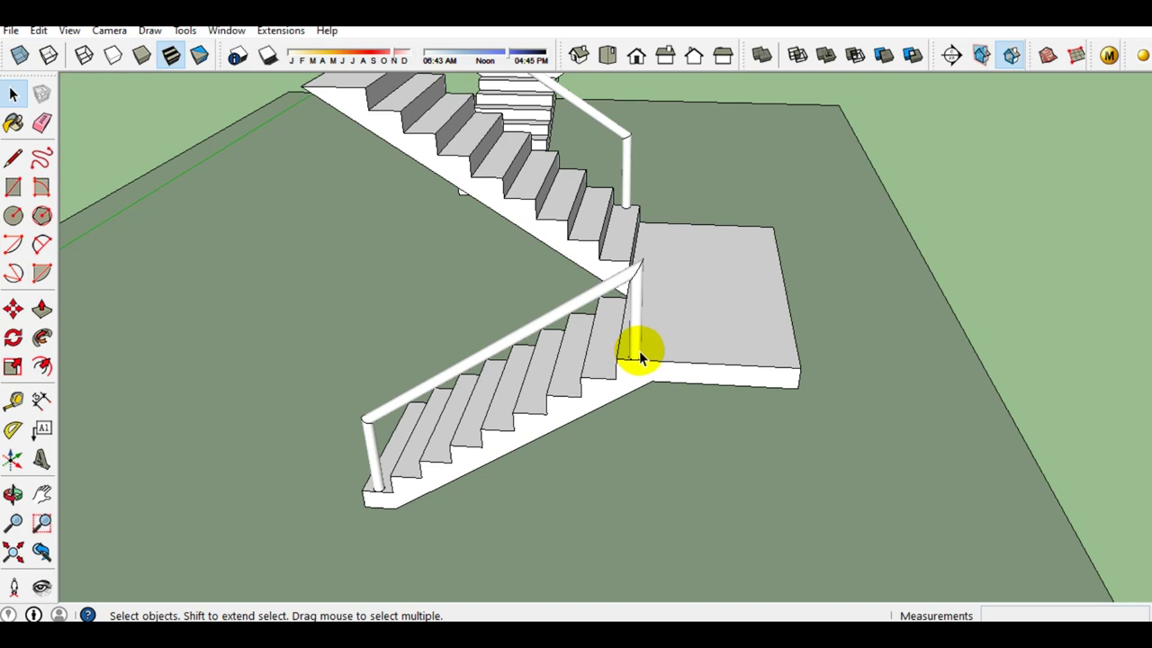
scroll(641, 356, down, 2)
scroll(630, 334, up, 2)
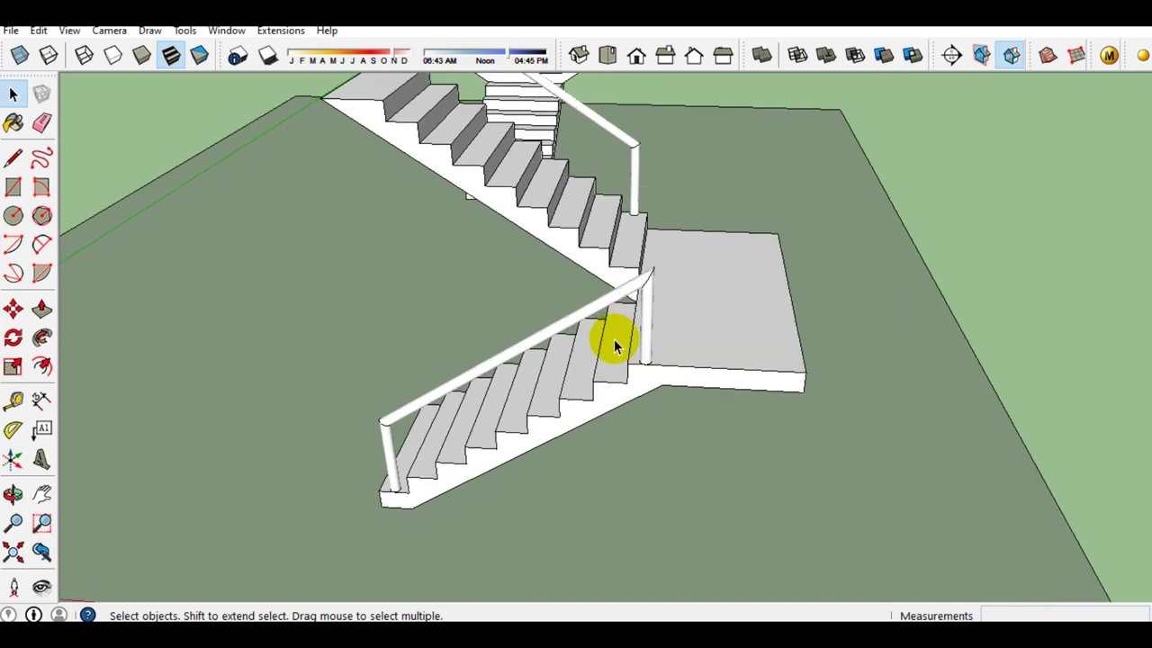
scroll(612, 340, up, 2)
scroll(585, 352, up, 1)
scroll(585, 353, down, 2)
mouse_move(590, 346)
middle_down()
mouse_move(713, 357)
mouse_move(360, 365)
middle_up()
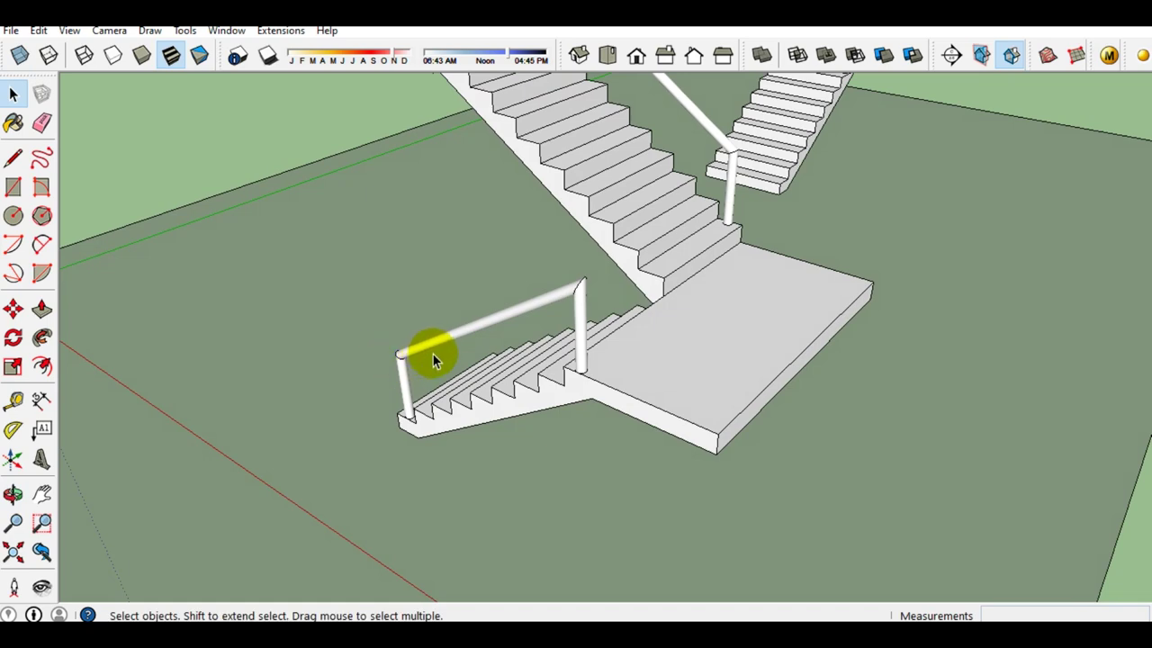
mouse_move(696, 356)
middle_down()
mouse_move(561, 360)
mouse_move(743, 380)
mouse_move(640, 342)
mouse_move(825, 371)
mouse_move(743, 350)
mouse_move(855, 346)
middle_up()
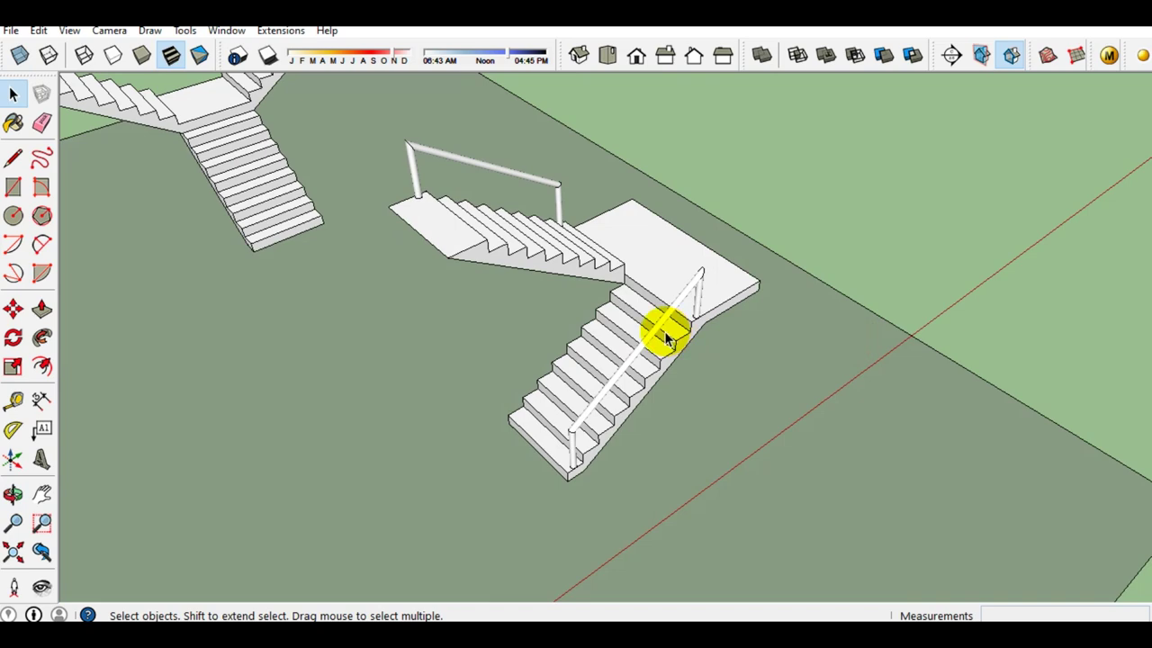
scroll(631, 335, up, 3)
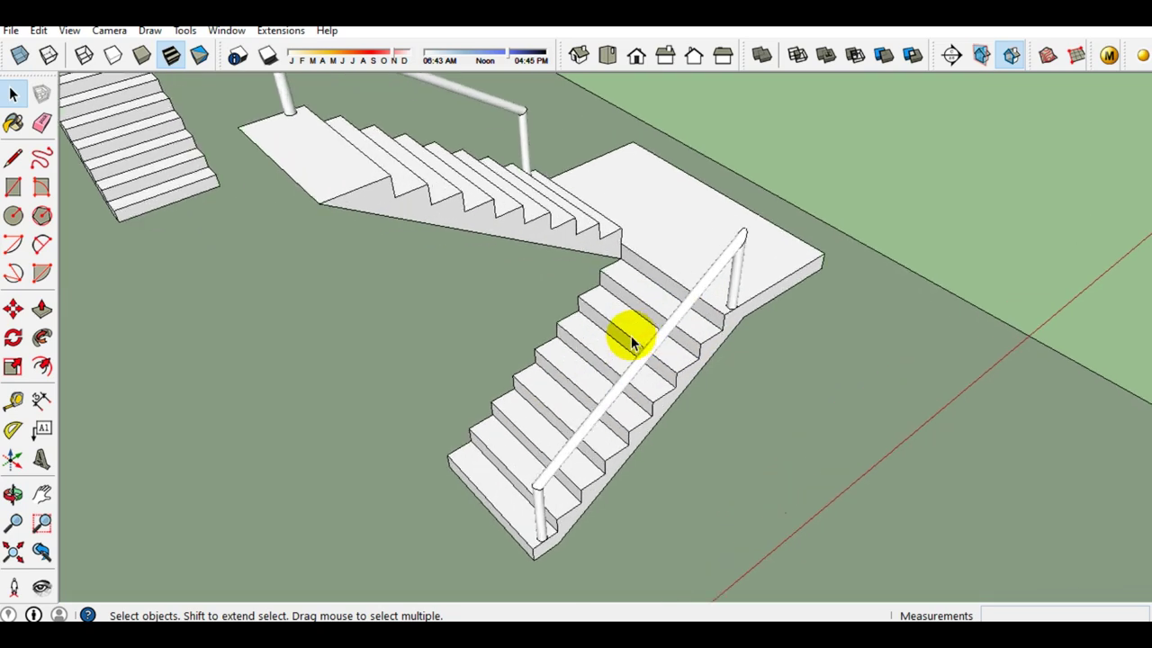
scroll(630, 335, down, 3)
middle_drag(647, 331, 527, 327)
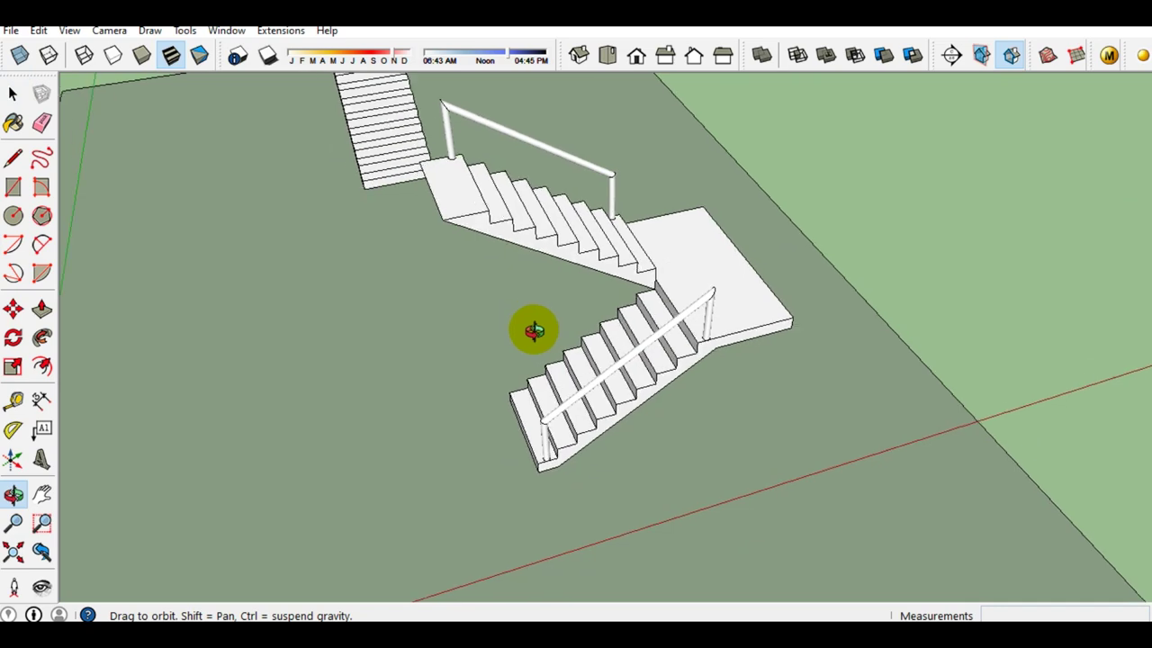
scroll(673, 335, up, 2)
scroll(684, 331, up, 2)
mouse_move(684, 332)
middle_down()
mouse_move(612, 303)
mouse_move(520, 297)
middle_up()
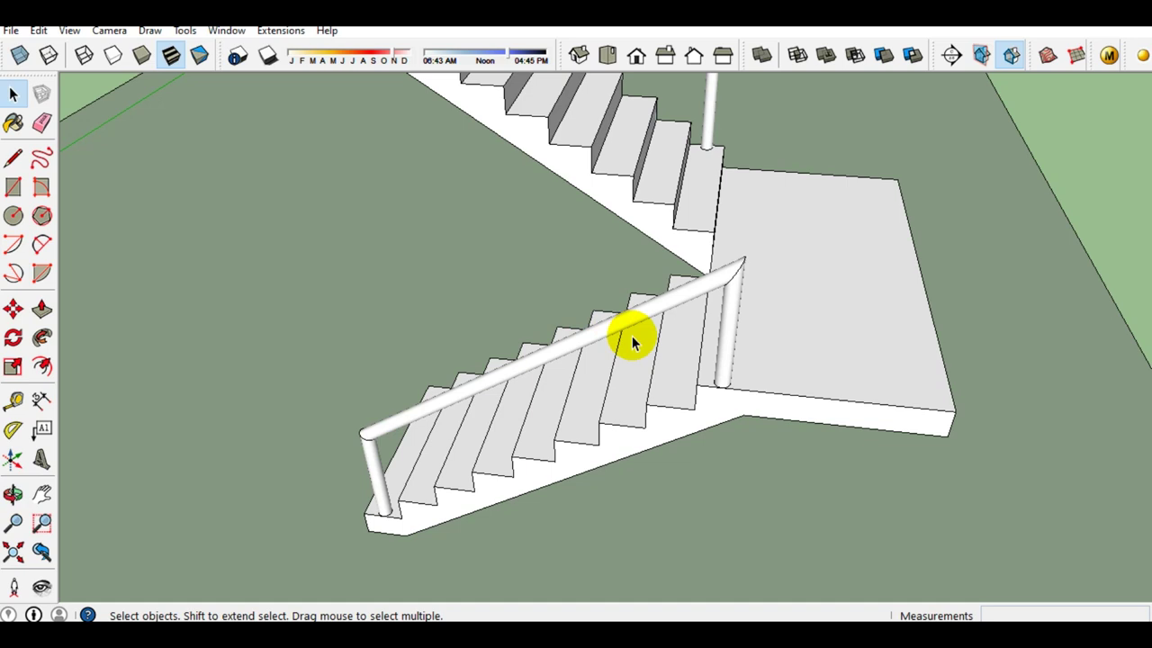
scroll(632, 342, down, 2)
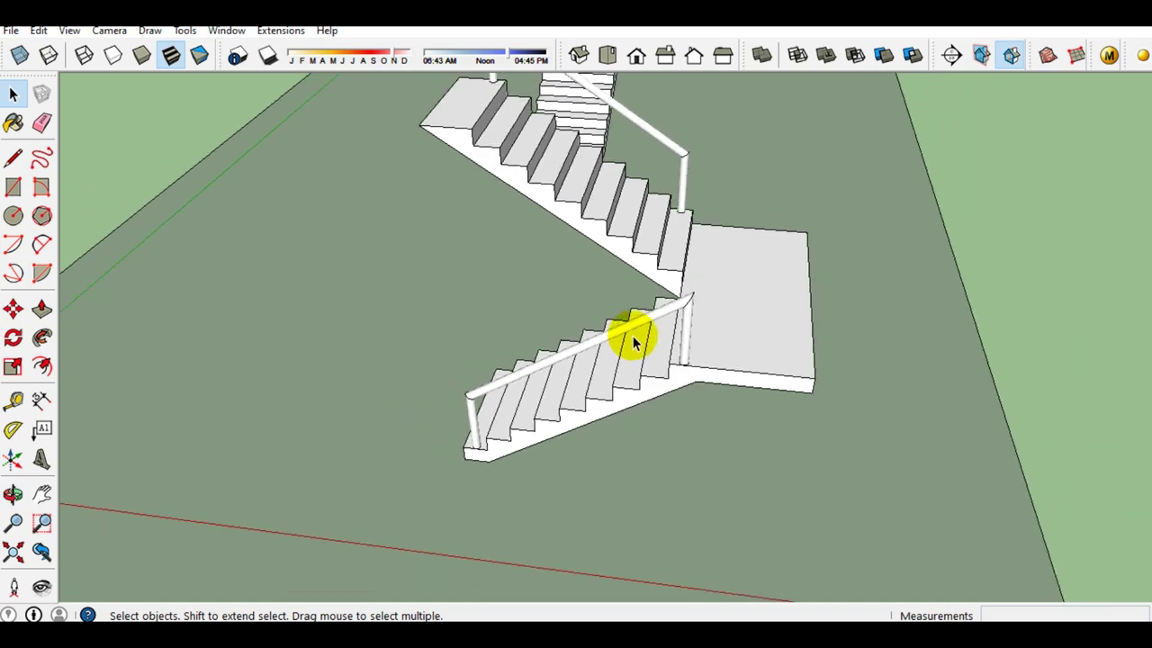
middle_drag(632, 342, 805, 342)
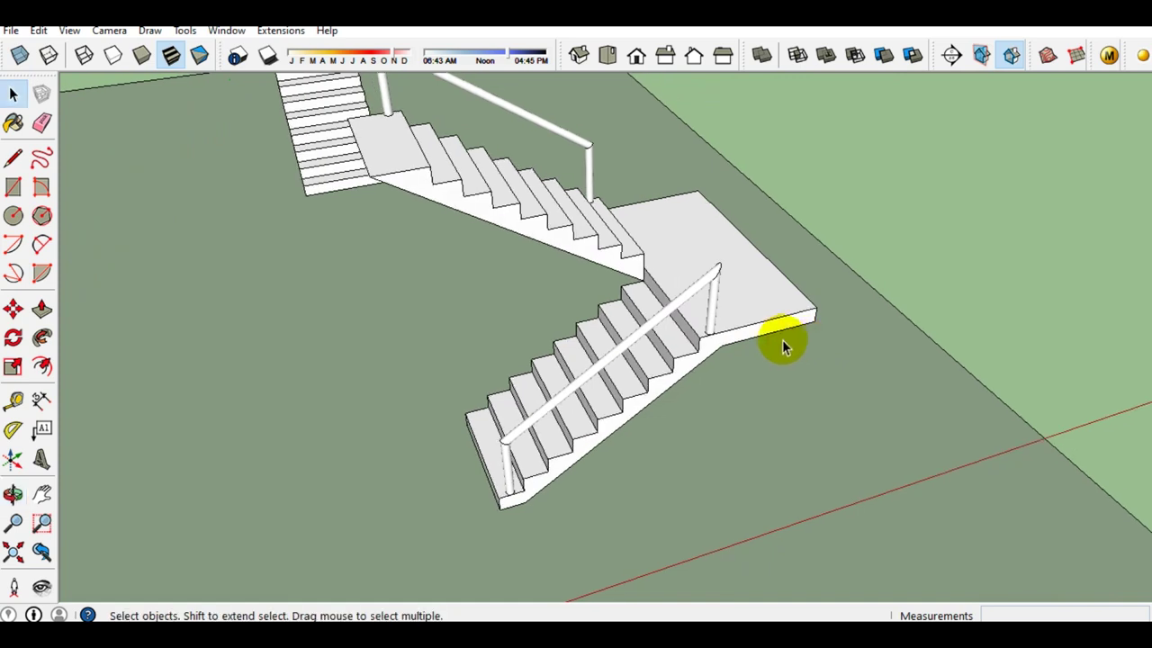
scroll(711, 333, up, 2)
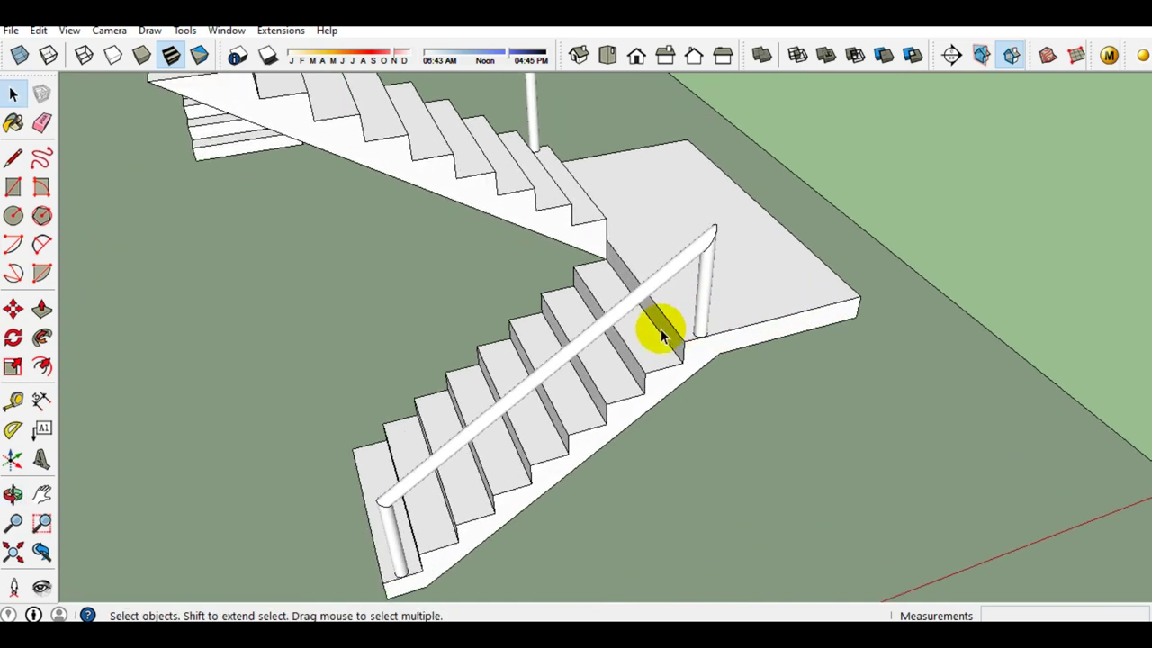
middle_drag(661, 328, 706, 353)
scroll(707, 352, down, 2)
mouse_move(605, 327)
middle_down()
mouse_move(506, 288)
mouse_move(712, 284)
mouse_move(574, 259)
mouse_move(643, 299)
middle_up()
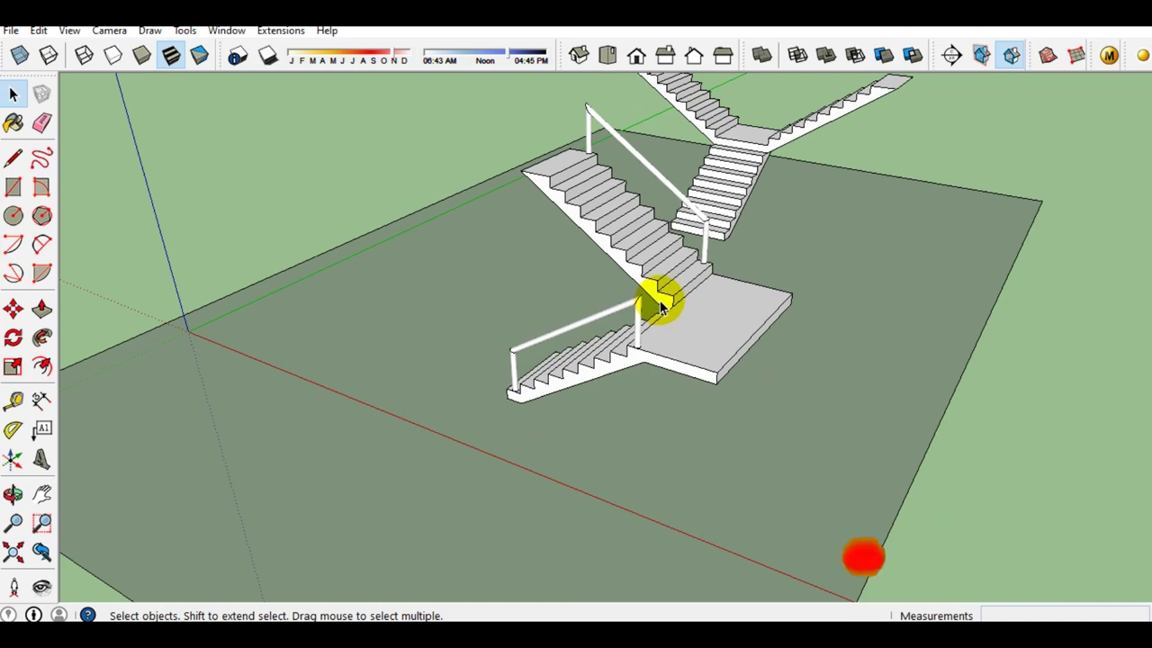
middle_drag(604, 326, 794, 328)
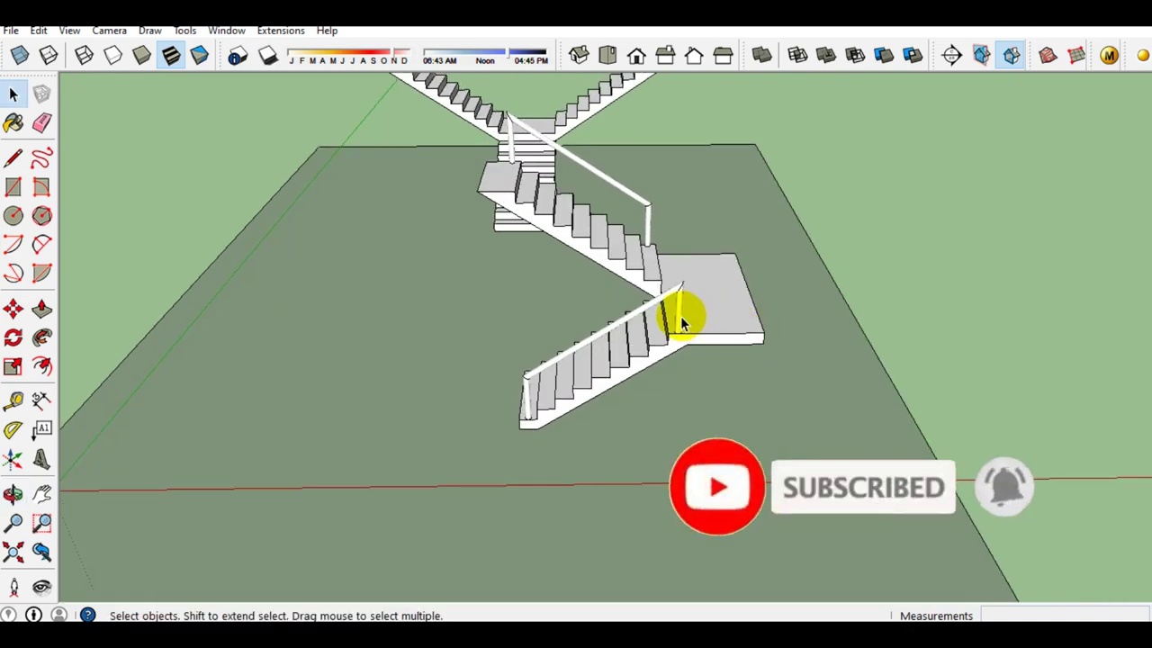
mouse_move(676, 314)
middle_down()
mouse_move(771, 309)
mouse_move(654, 315)
middle_up()
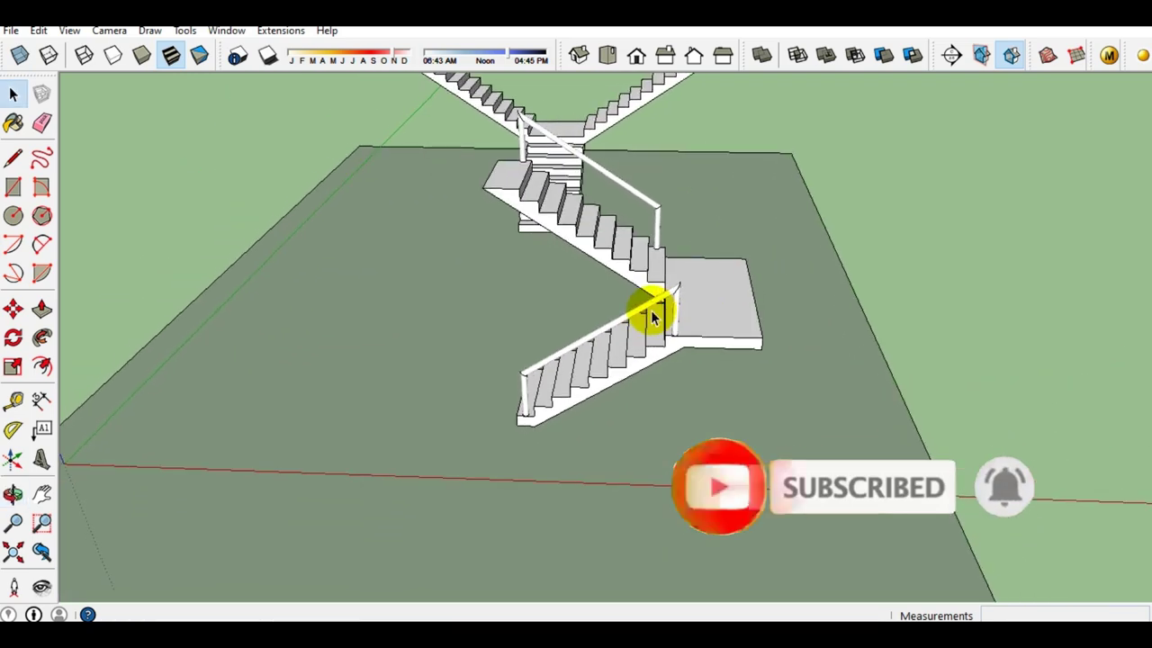
scroll(654, 316, down, 3)
scroll(679, 286, up, 3)
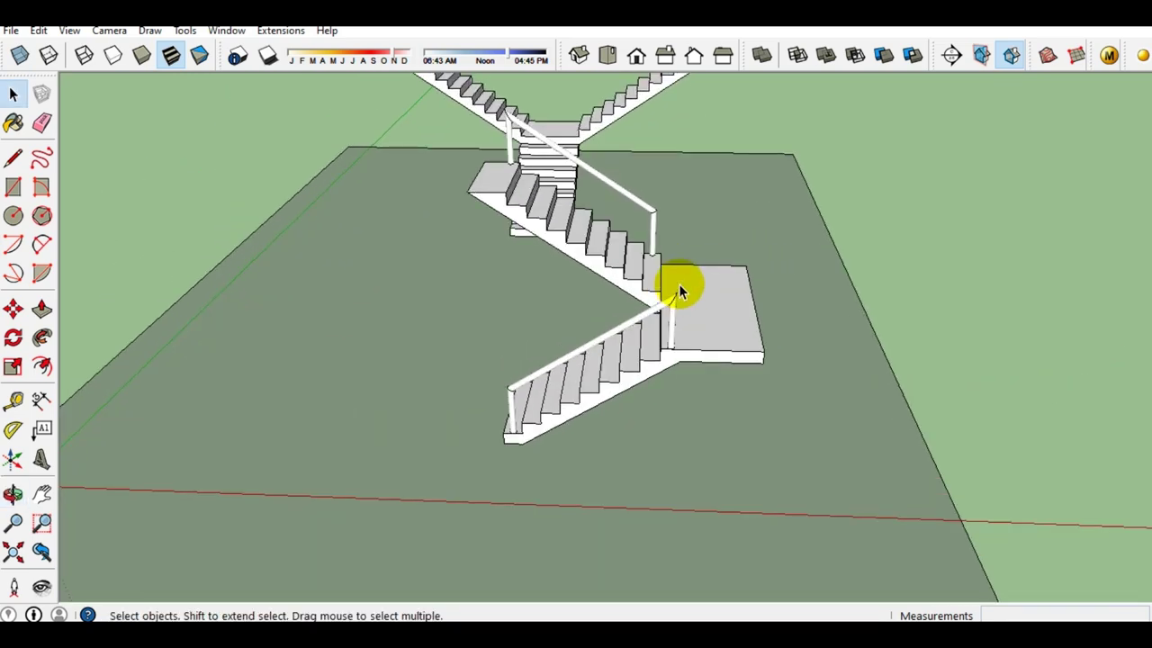
scroll(679, 288, up, 2)
mouse_move(674, 291)
middle_down()
mouse_move(870, 321)
mouse_move(857, 382)
mouse_move(690, 314)
mouse_move(771, 264)
mouse_move(946, 232)
middle_up()
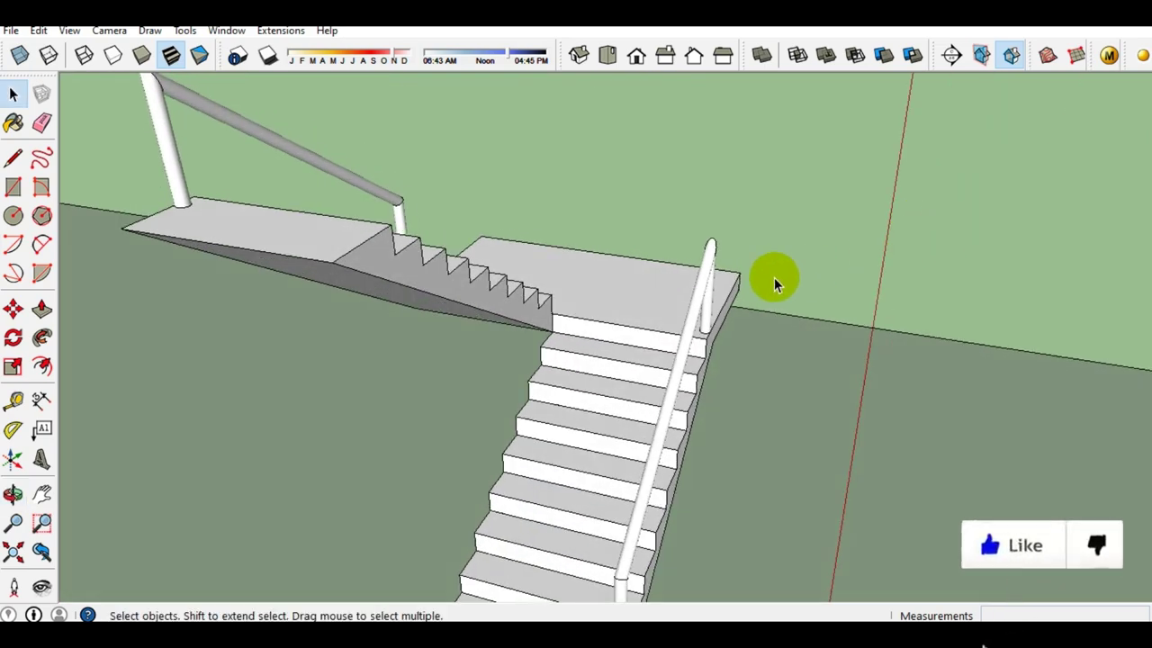
mouse_move(678, 290)
middle_down()
mouse_move(552, 301)
mouse_move(720, 314)
mouse_move(734, 255)
mouse_move(730, 278)
middle_up()
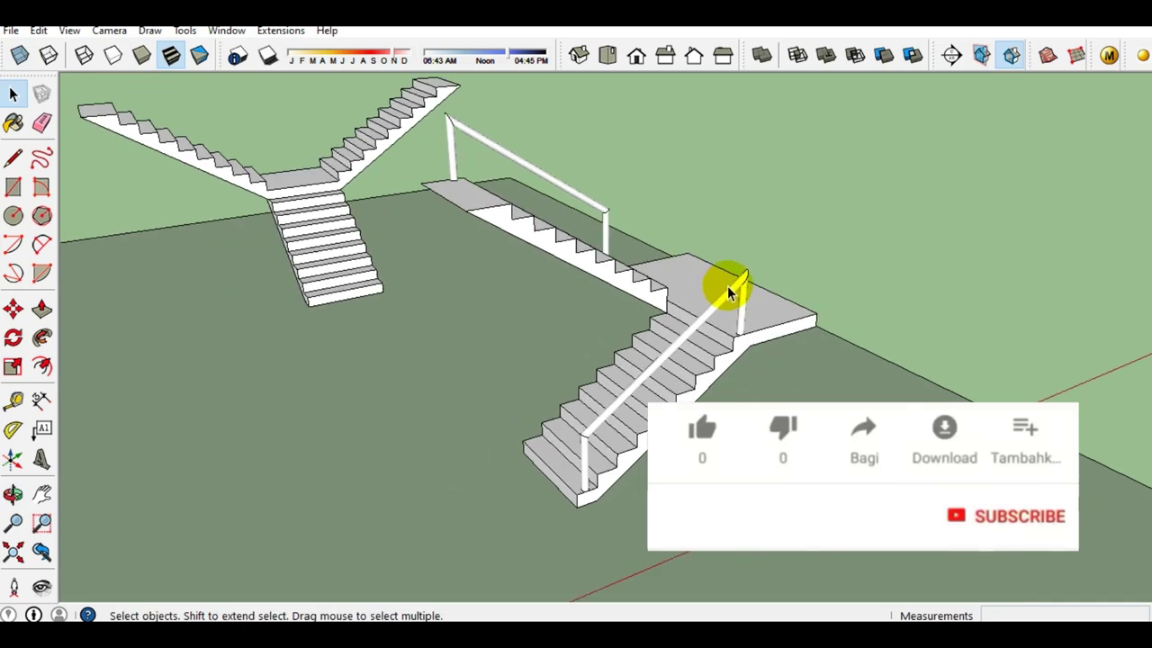
mouse_move(727, 301)
middle_down()
mouse_move(699, 309)
mouse_move(648, 267)
mouse_move(800, 345)
mouse_move(748, 321)
mouse_move(759, 294)
mouse_move(869, 278)
mouse_move(521, 231)
middle_up()
scroll(608, 270, up, 3)
middle_drag(630, 270, 581, 211)
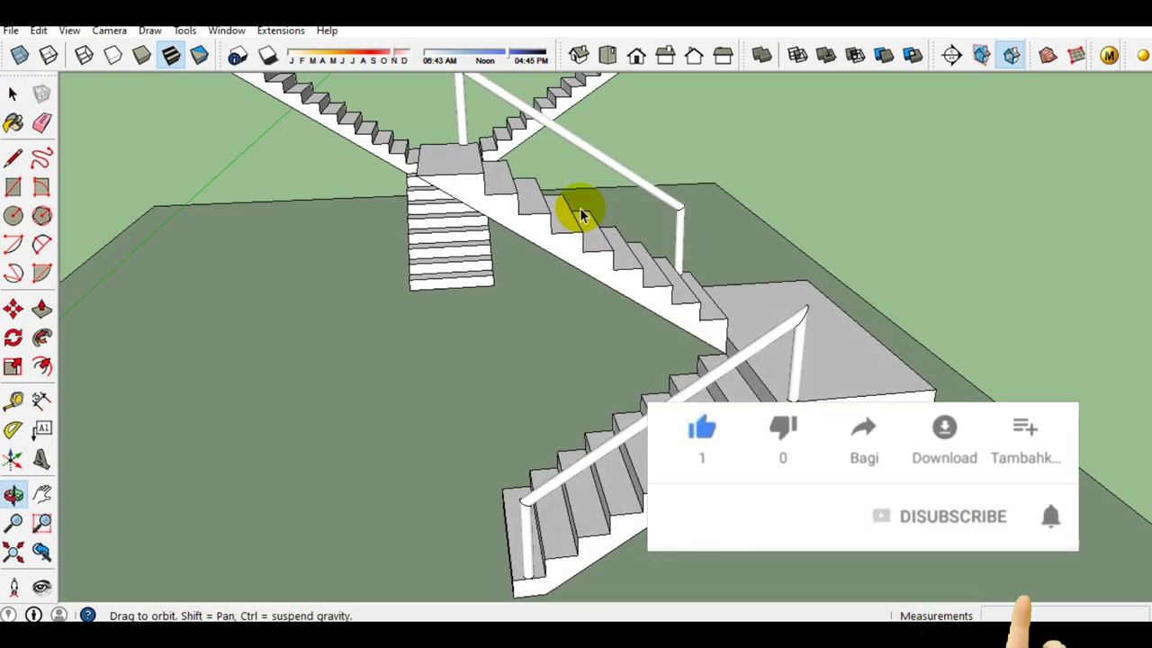
middle_drag(643, 264, 573, 254)
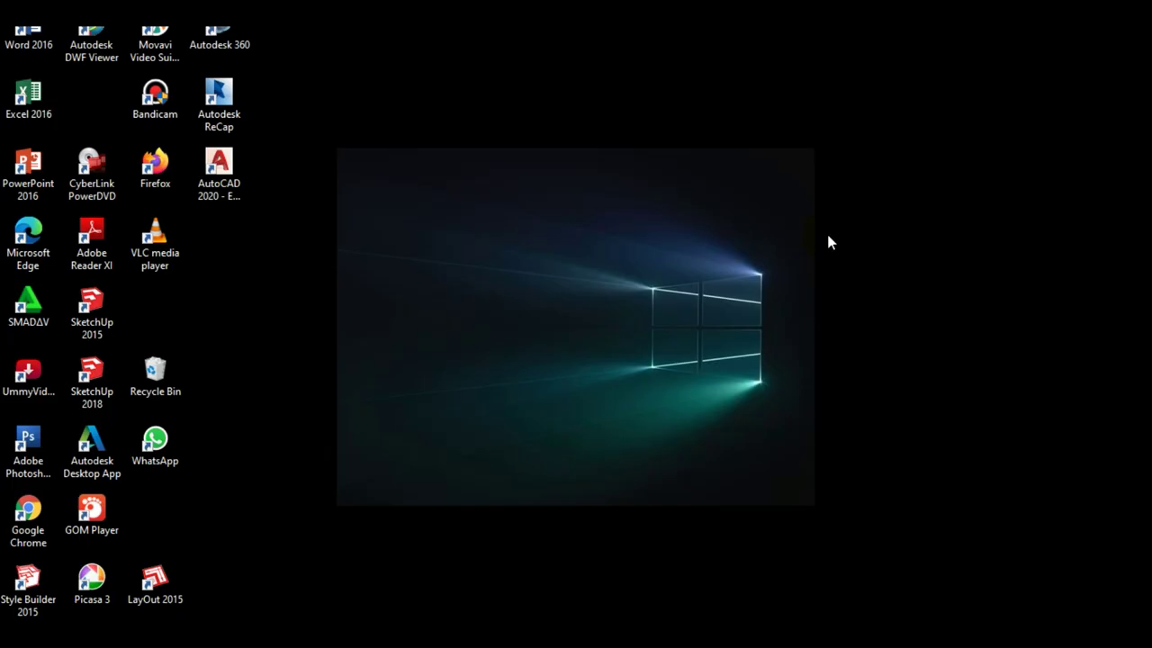
right_click(801, 216)
click(851, 264)
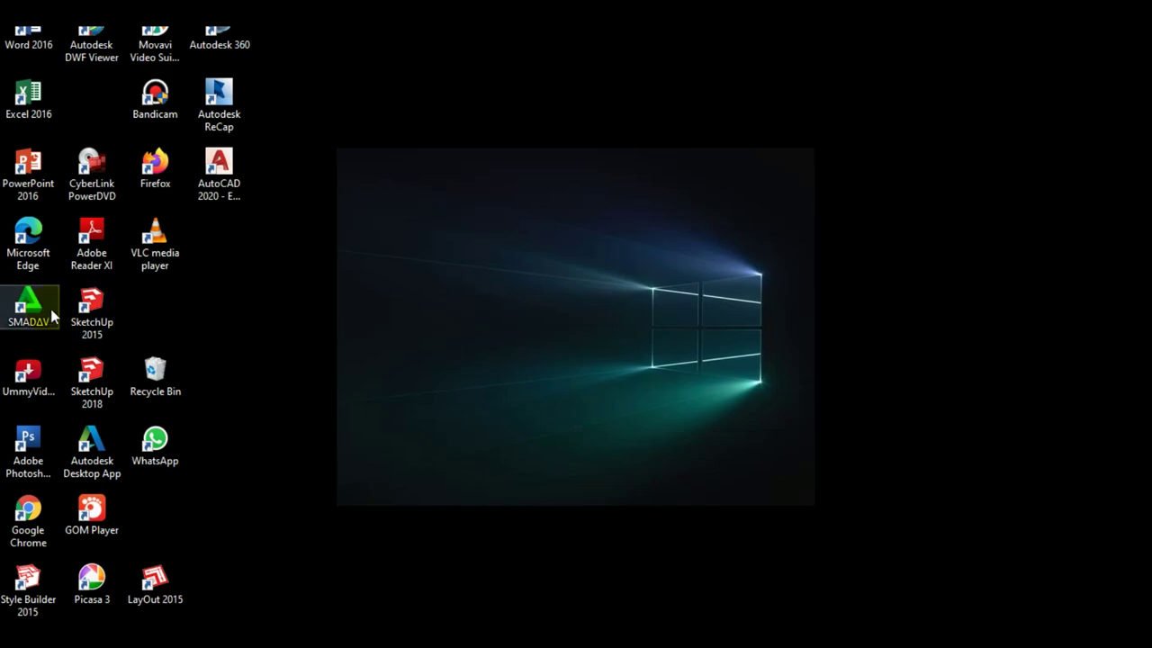
Launch SketchUp 2015 from its desktop shortcut to get a new model
click(97, 312)
double_click(97, 312)
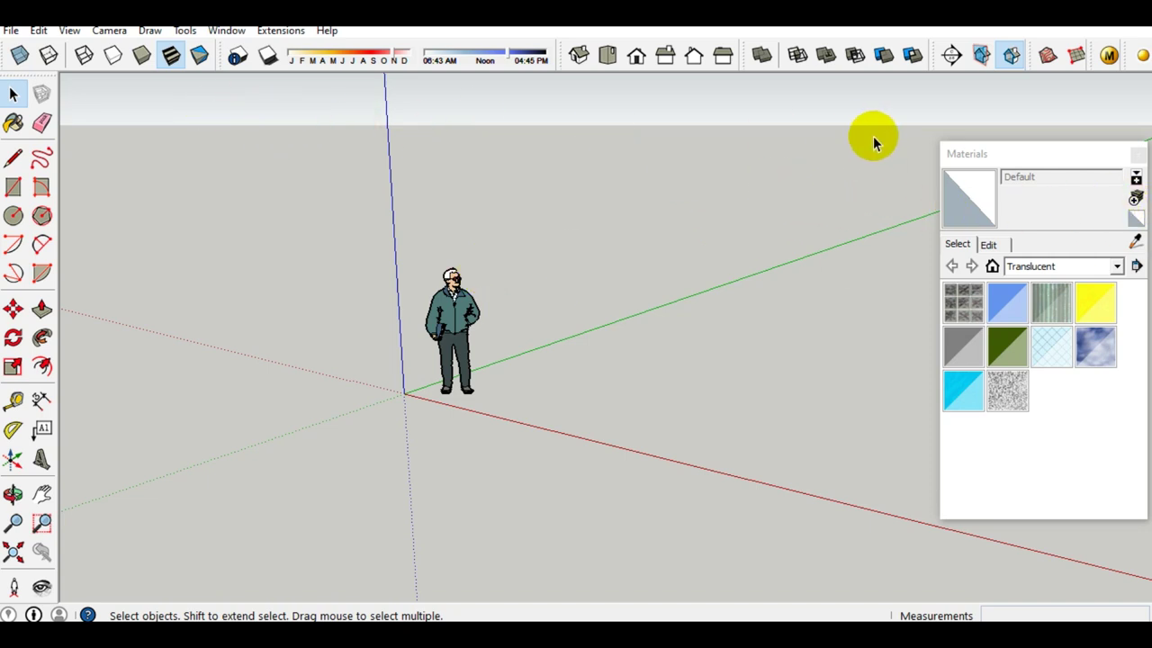
Close the Materials panel and draw a 7497 by 18999 mm footprint rectangle from the origin
click(1138, 154)
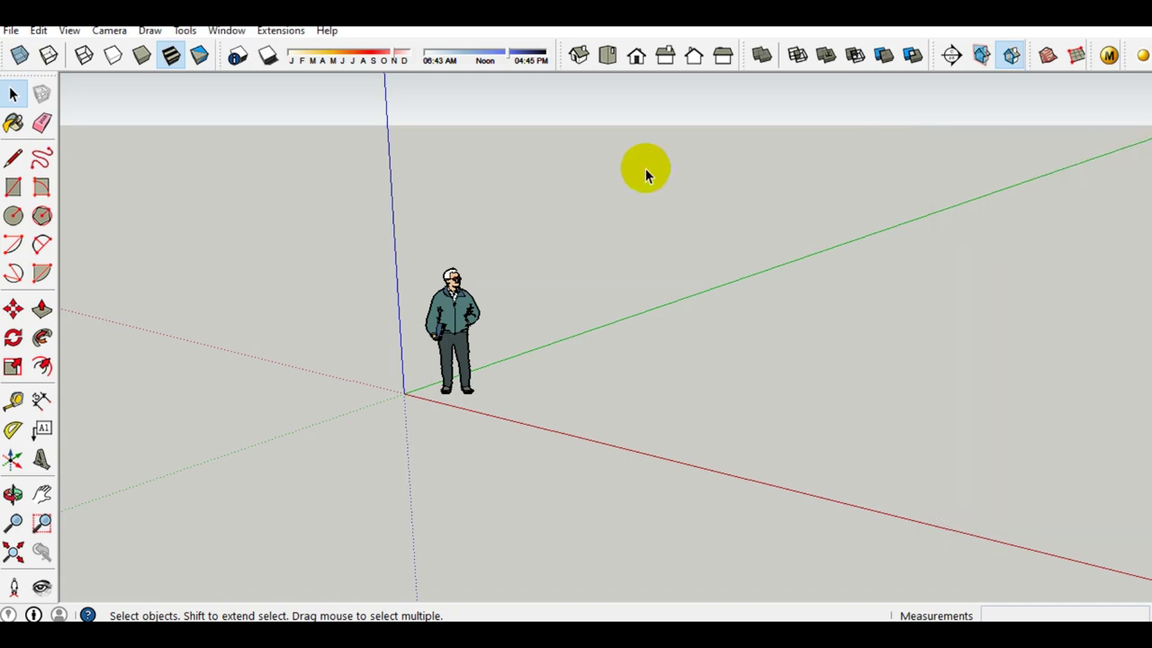
click(14, 187)
click(404, 393)
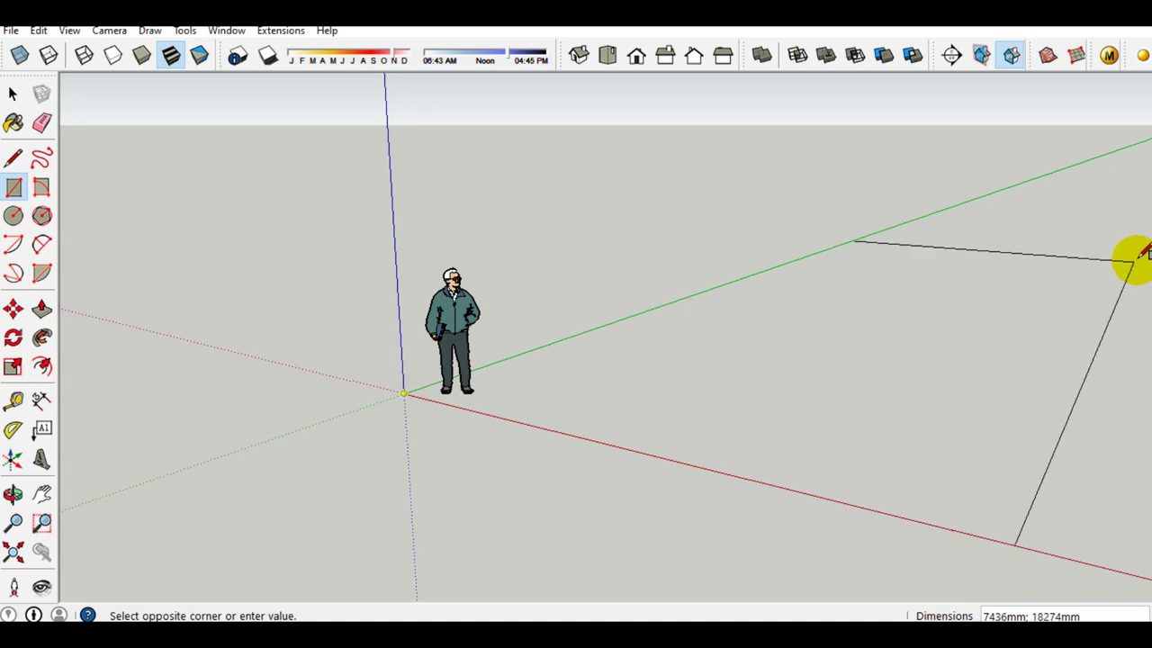
click(1136, 256)
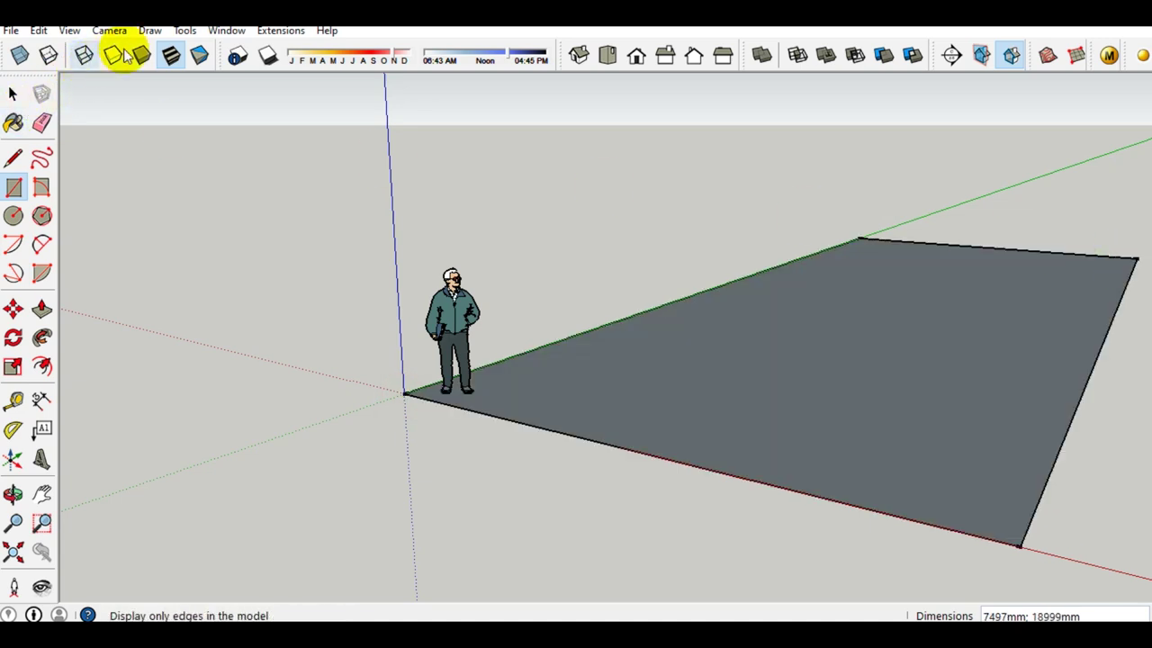
Apply Simple Style with Profiles edges unchecked, then close the Styles and Entity Info panels
click(229, 32)
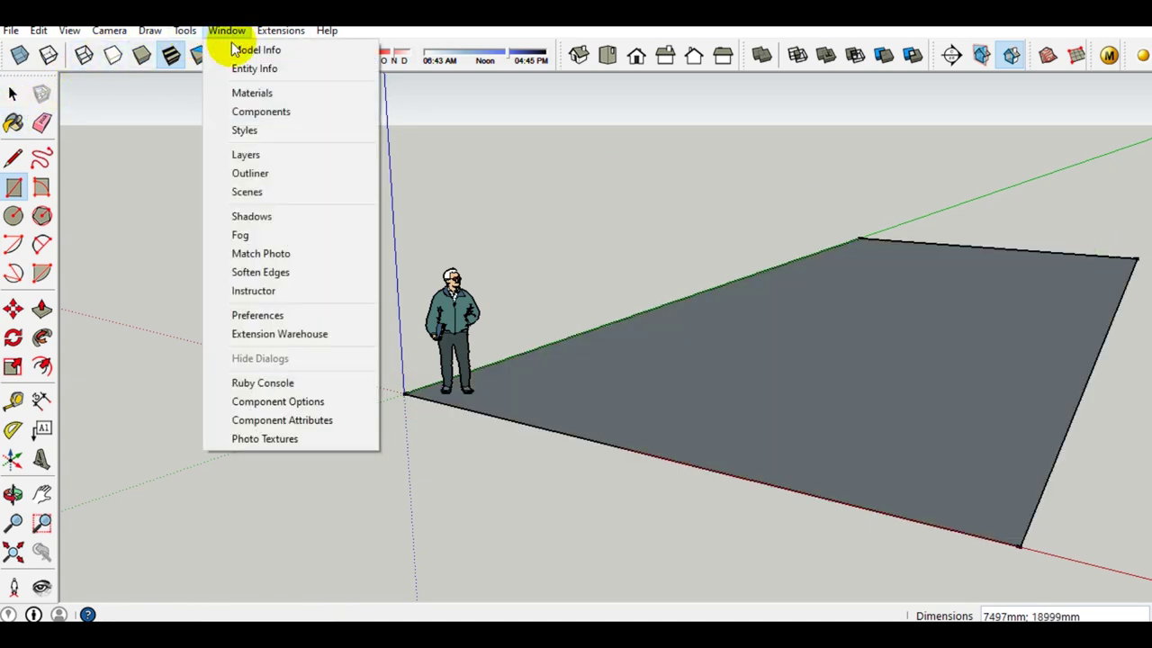
click(241, 72)
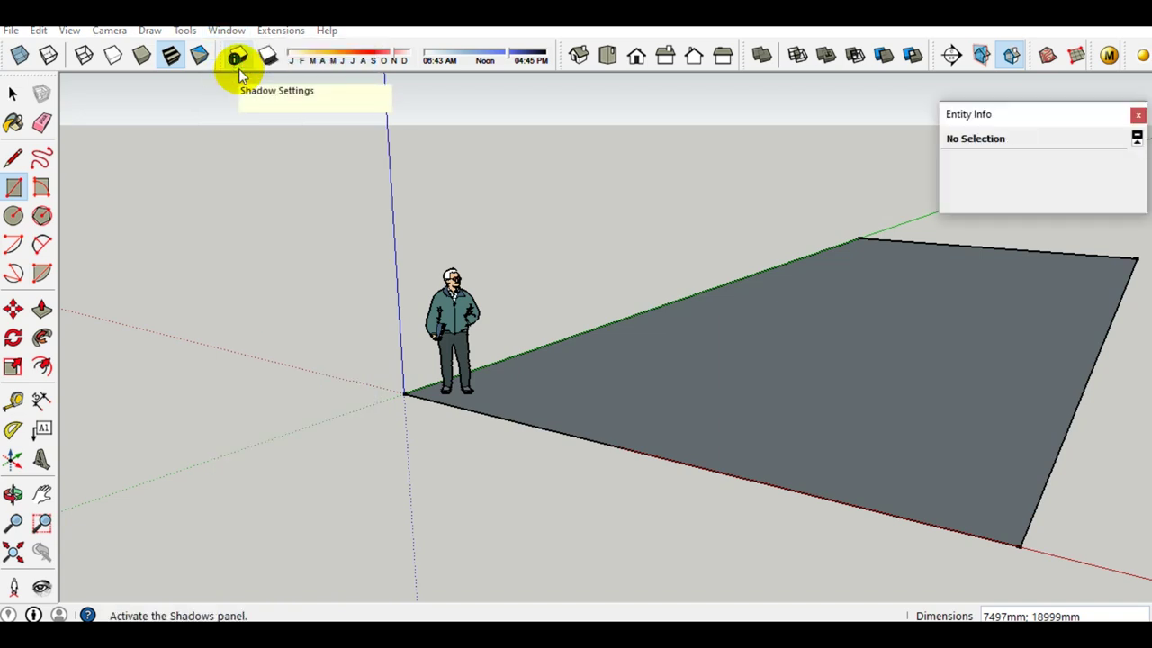
click(234, 31)
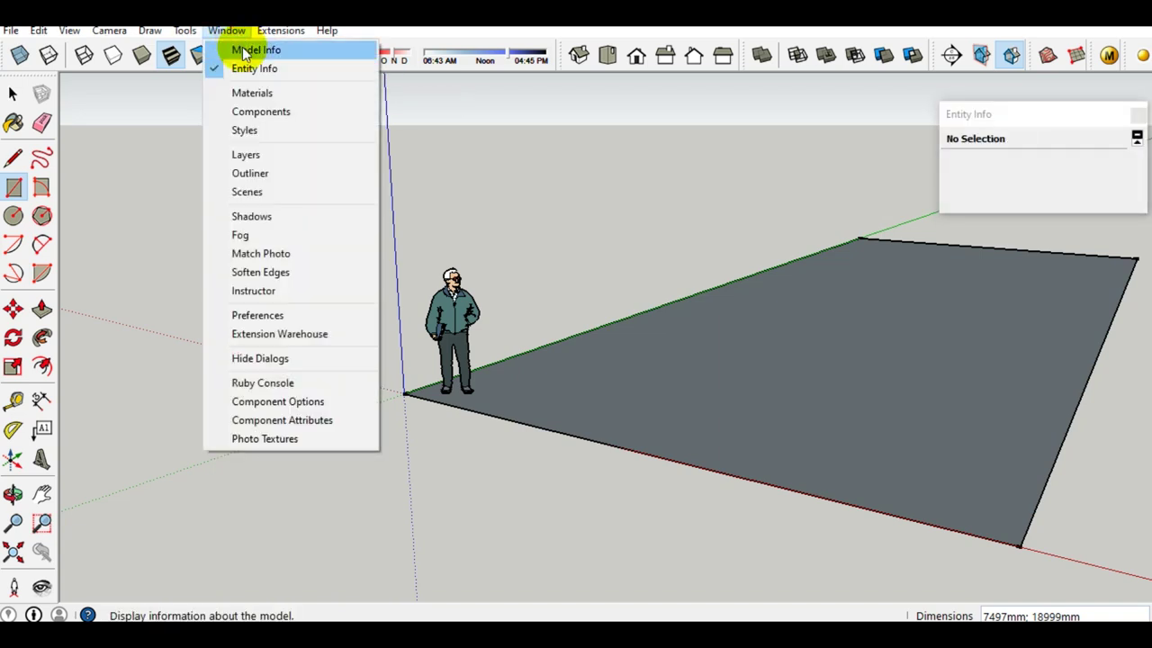
click(243, 131)
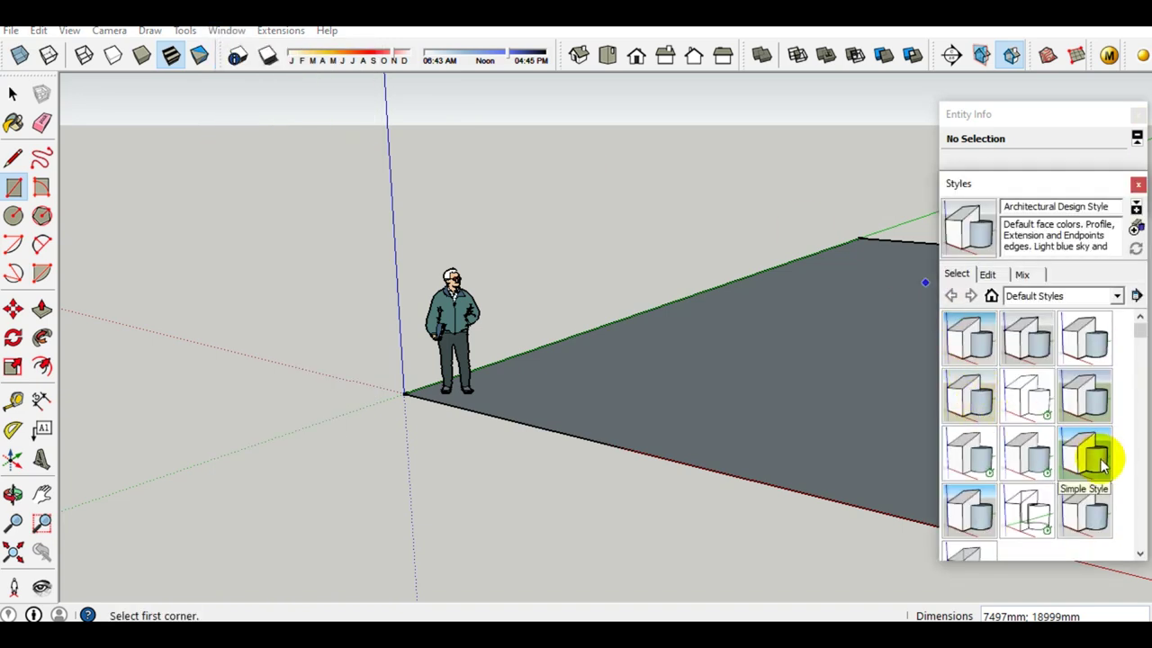
click(1090, 455)
click(987, 274)
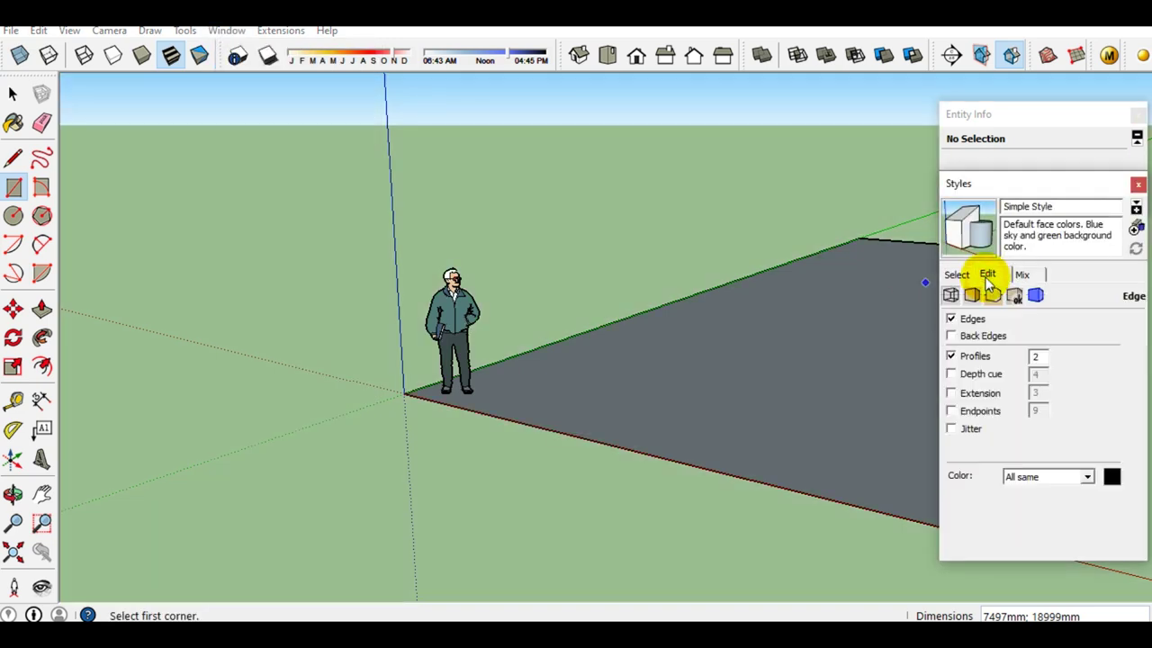
click(951, 357)
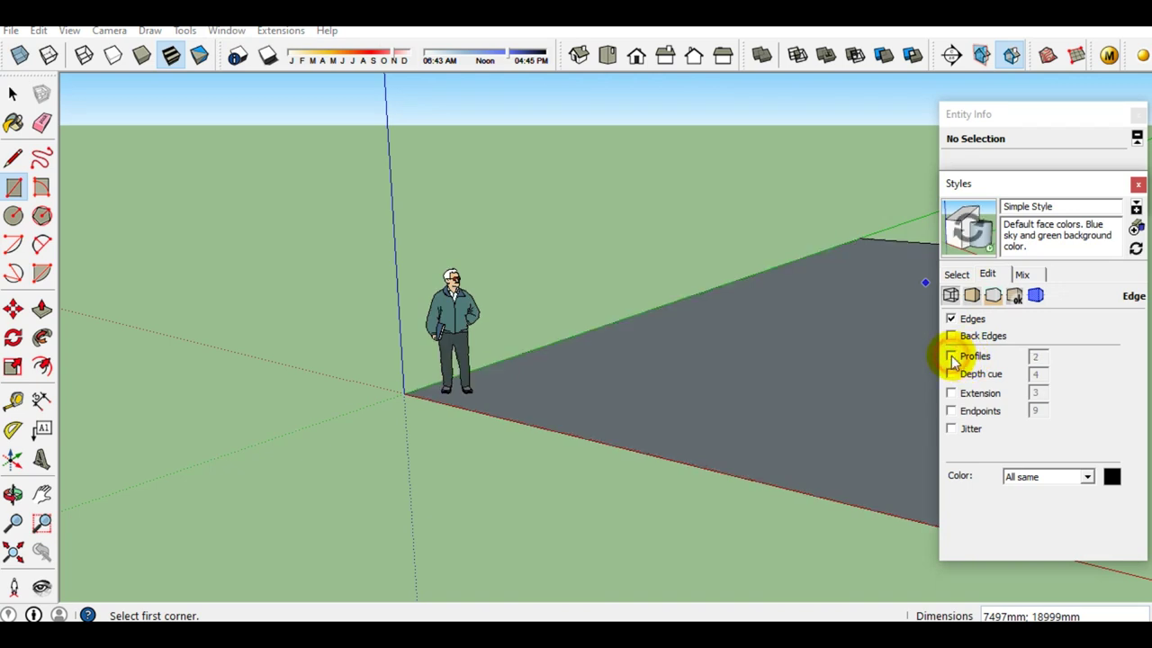
click(1139, 184)
click(1140, 113)
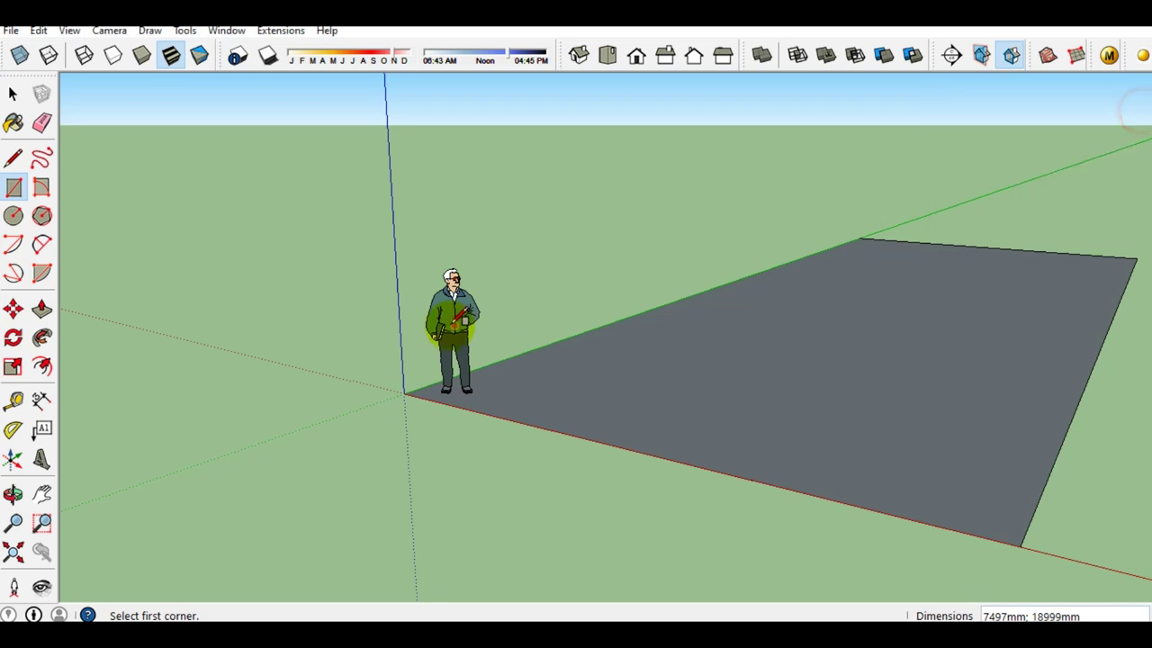
click(12, 94)
Make the grey footprint rectangle face a group
click(691, 423)
right_click(690, 423)
click(737, 303)
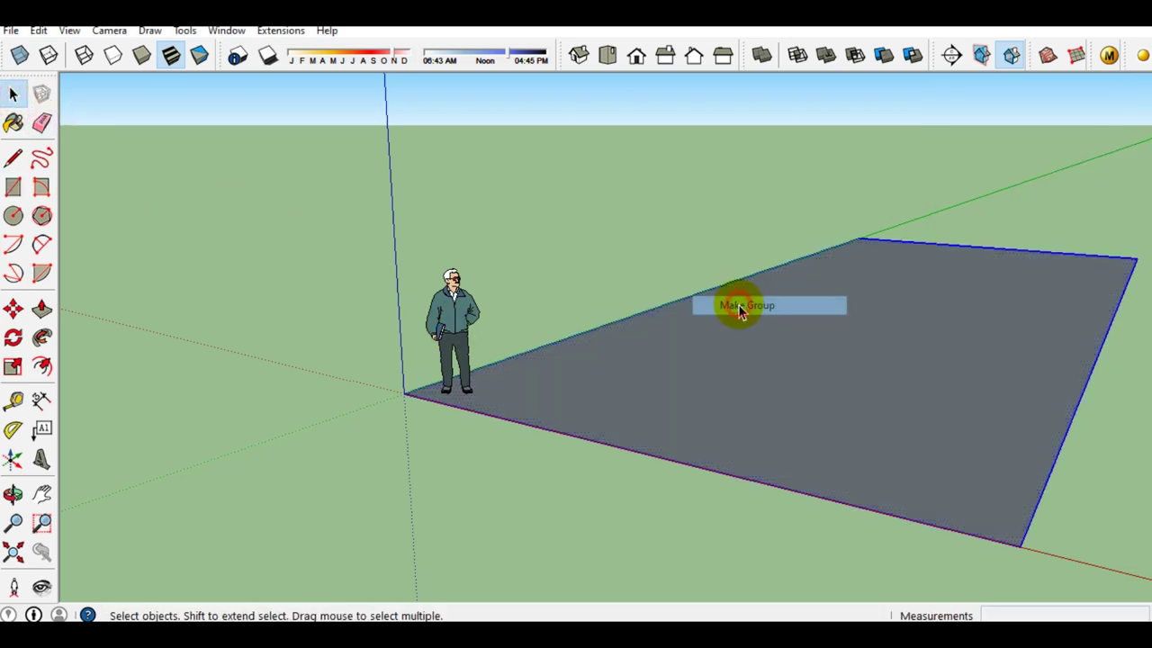
Delete the person figure and view the grouped footprint from Top view
click(456, 319)
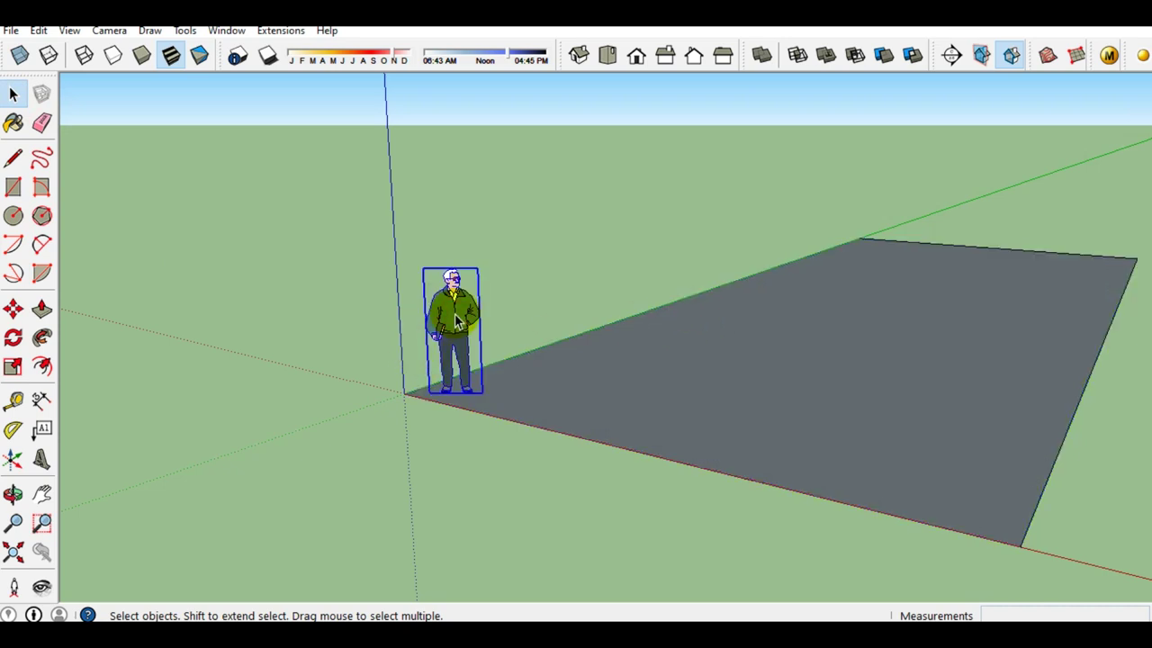
key(Delete)
click(945, 405)
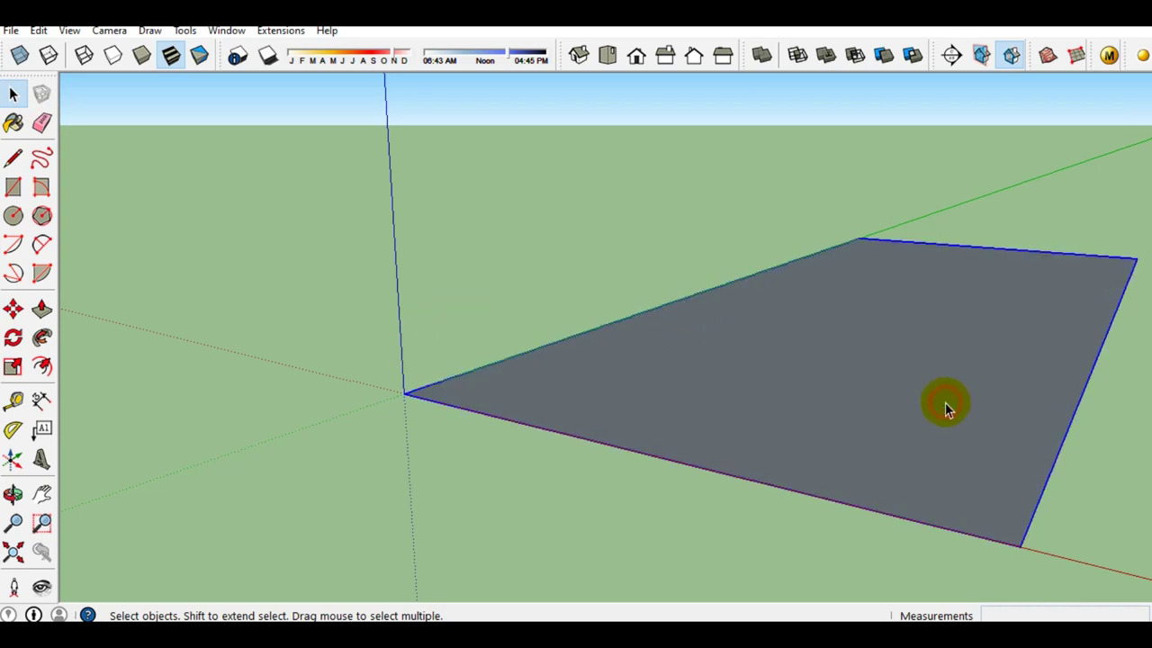
click(618, 60)
middle_drag(789, 466, 778, 468)
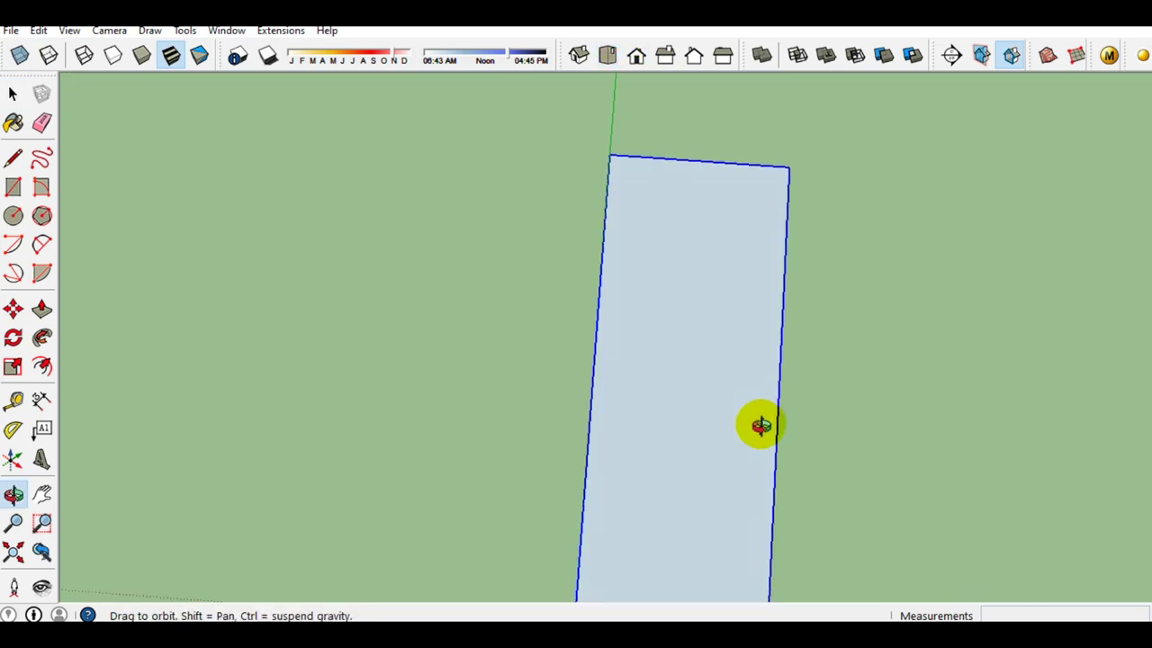
Scale the grouped rectangle much wider along the red axis
key(s)
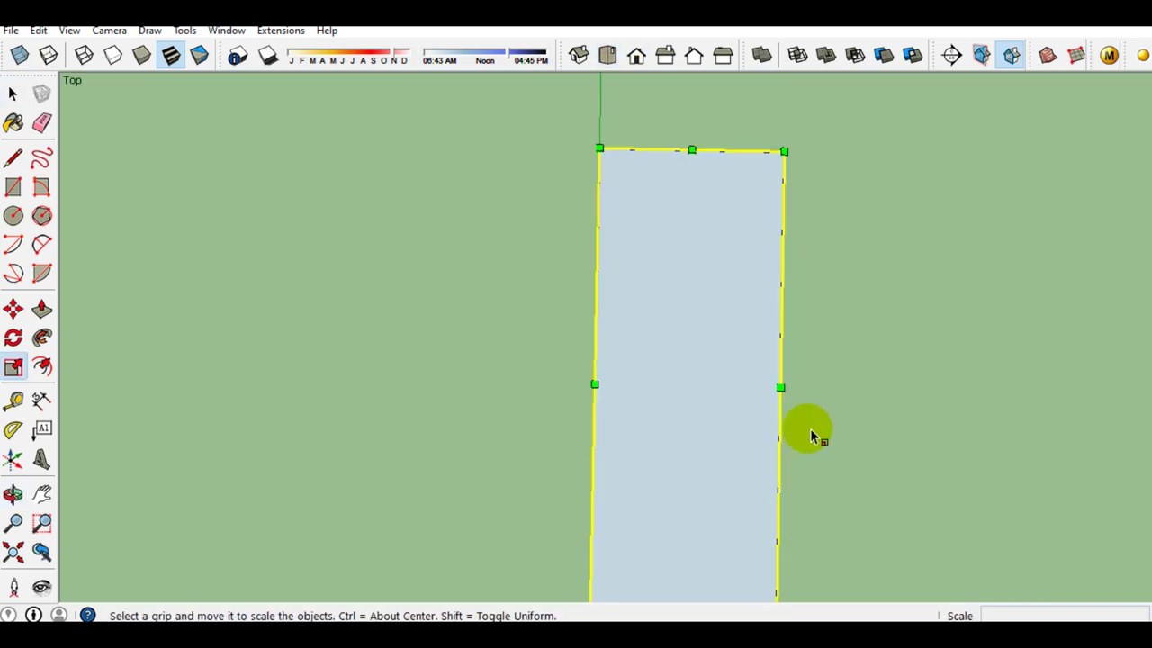
click(783, 387)
scroll(783, 388, down, 3)
scroll(783, 388, down, 2)
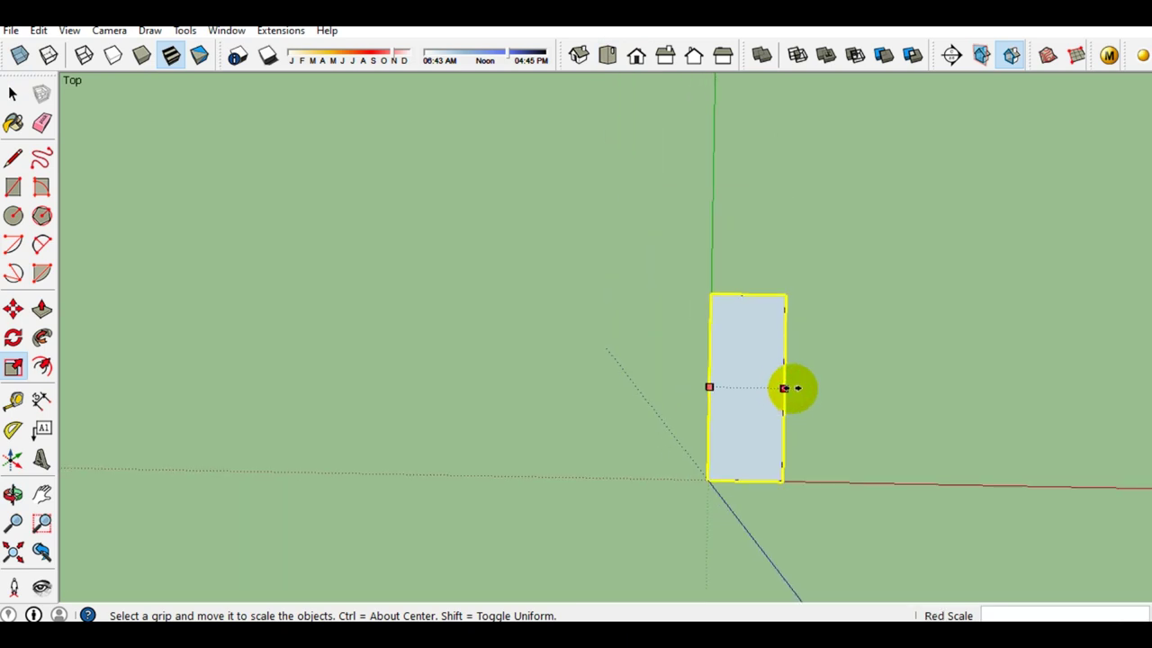
click(1000, 393)
key(space)
Orbit to a tilted view of the widened footprint
middle_drag(915, 468, 838, 609)
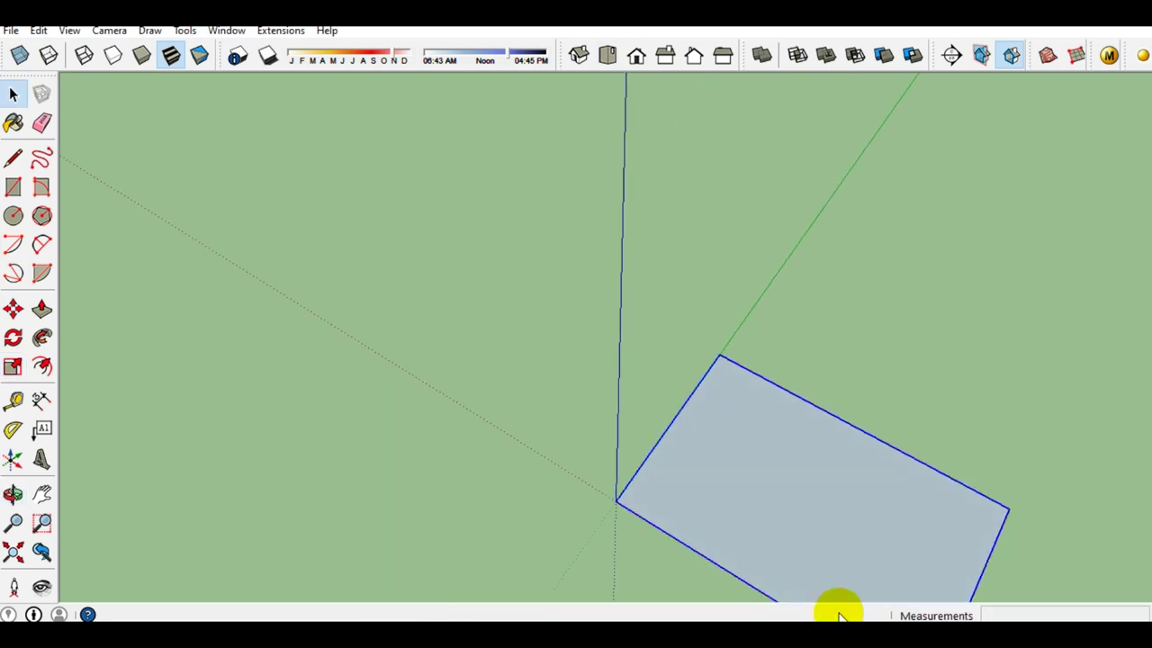
scroll(801, 530, up, 3)
scroll(720, 468, down, 2)
middle_click(643, 436)
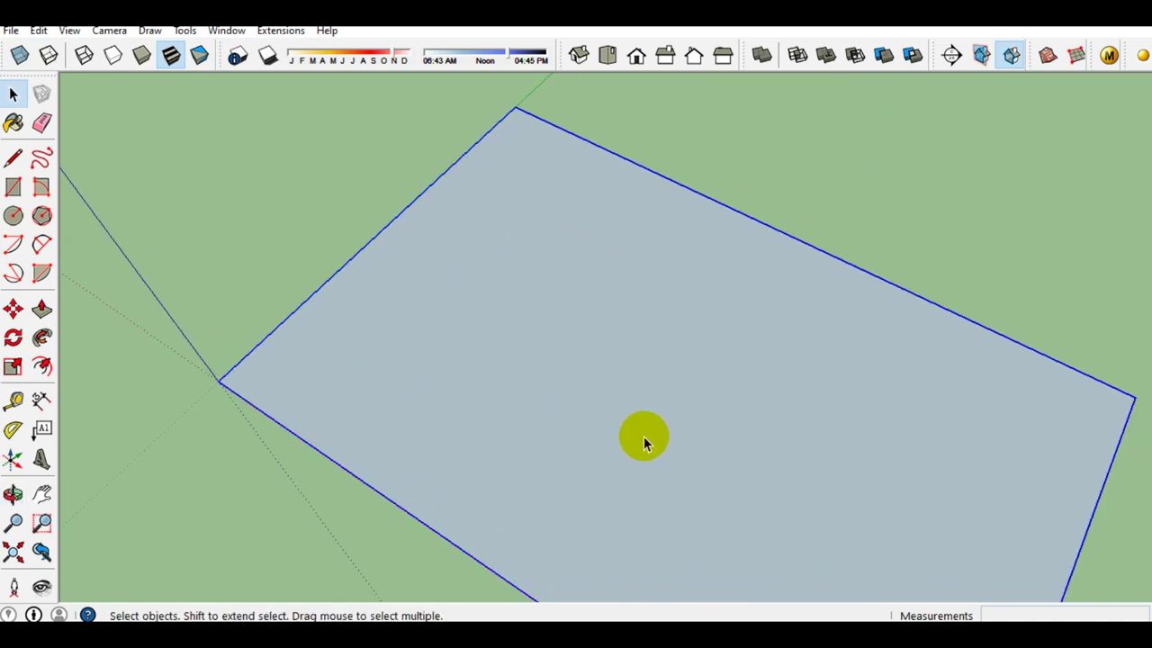
scroll(449, 405, up, 3)
middle_drag(449, 405, 512, 291)
mouse_move(301, 408)
middle_down()
mouse_move(365, 386)
mouse_move(372, 399)
mouse_move(566, 370)
mouse_move(387, 391)
middle_up()
Check the stair diagram of 15–20 cm step heights and 20–30 cm depths, then return to SketchUp
middle_drag(365, 437, 343, 444)
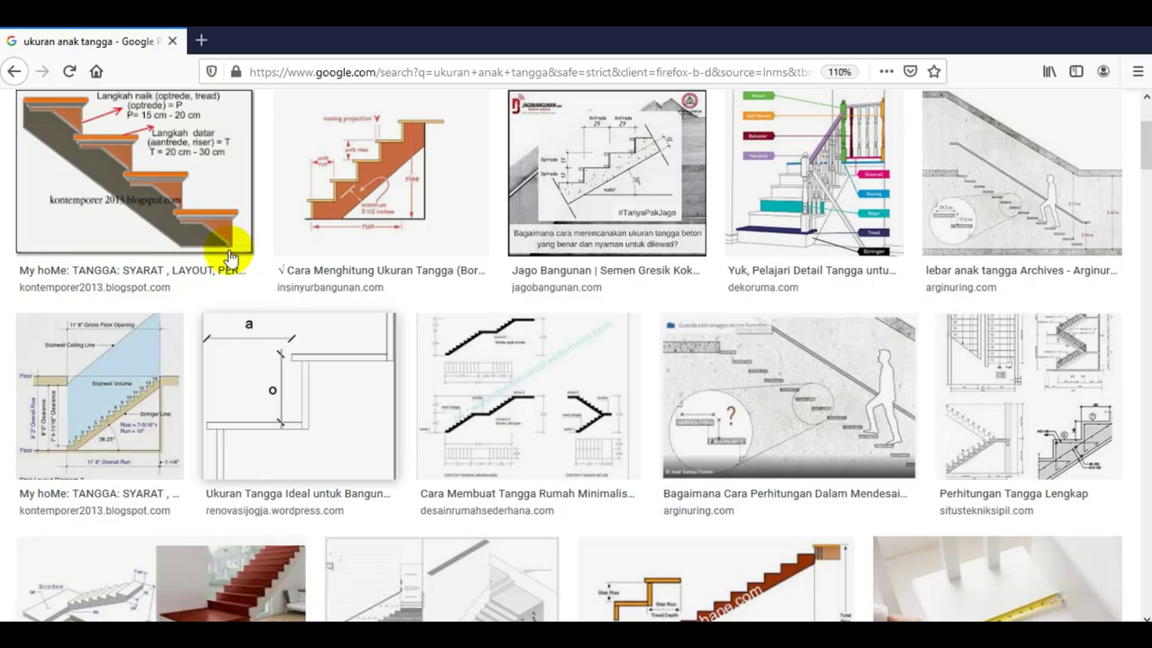
click(192, 200)
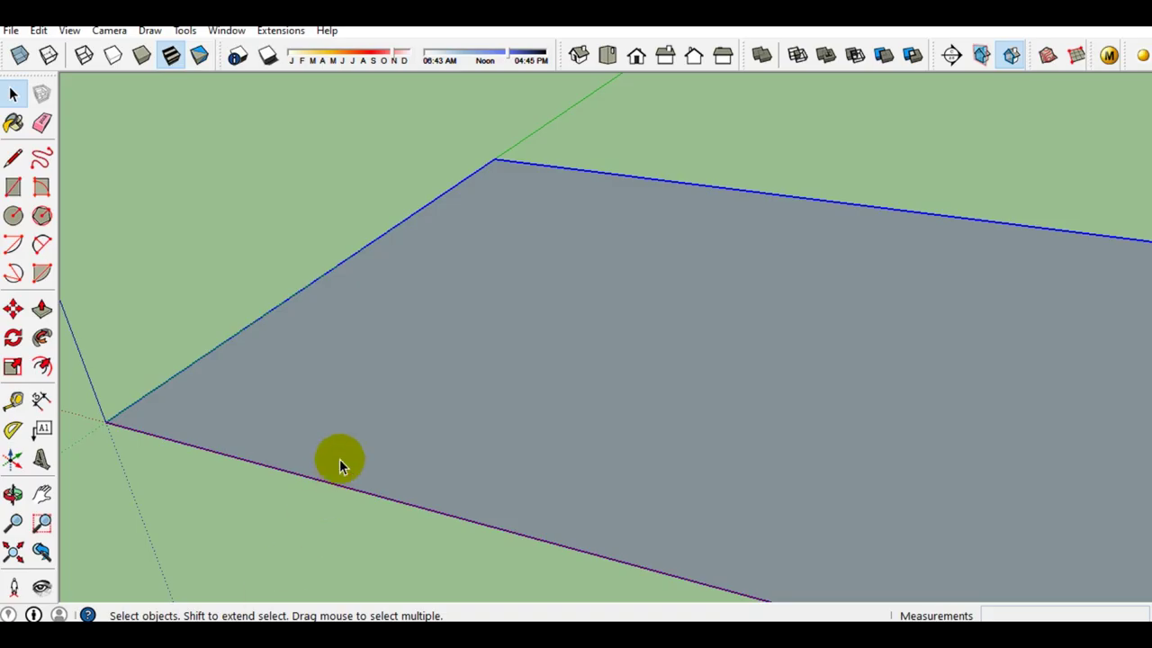
mouse_move(339, 460)
middle_down()
mouse_move(351, 399)
mouse_move(327, 372)
mouse_move(411, 403)
mouse_move(481, 390)
mouse_move(304, 303)
middle_up()
Draw a 1500 mm line on the footprint with a 200 mm segment off its end
key(l)
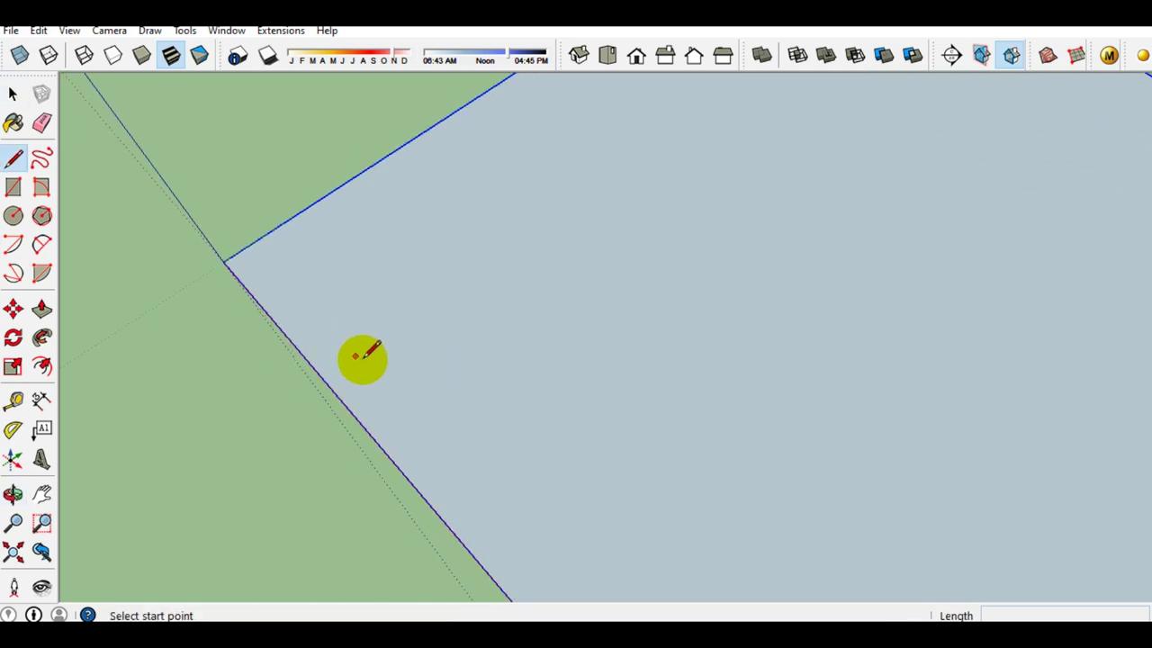
scroll(444, 421, up, 2)
click(445, 421)
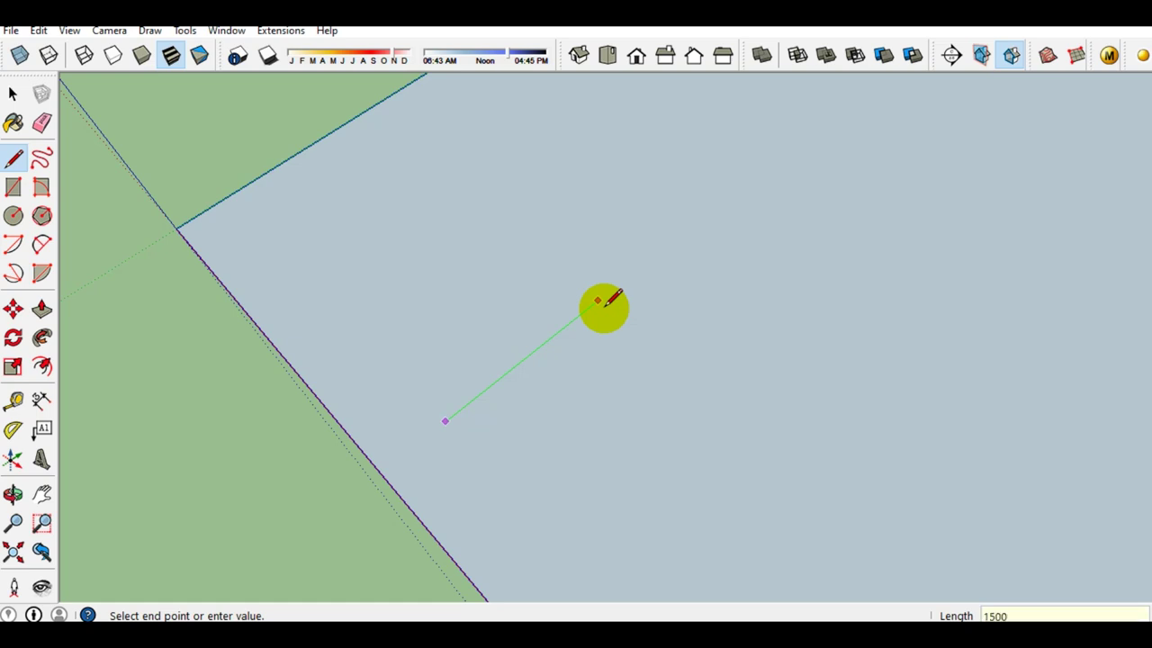
scroll(499, 432, up, 2)
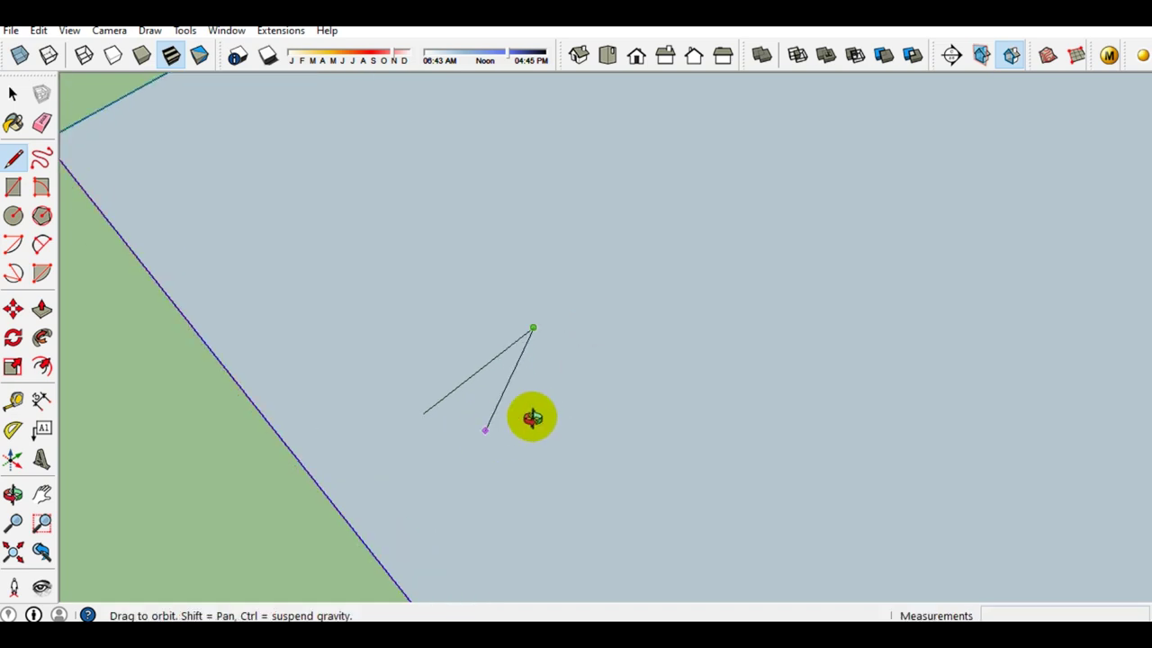
middle_drag(498, 432, 589, 373)
scroll(576, 372, up, 2)
mouse_move(507, 376)
middle_down()
mouse_move(582, 342)
mouse_move(514, 365)
middle_up()
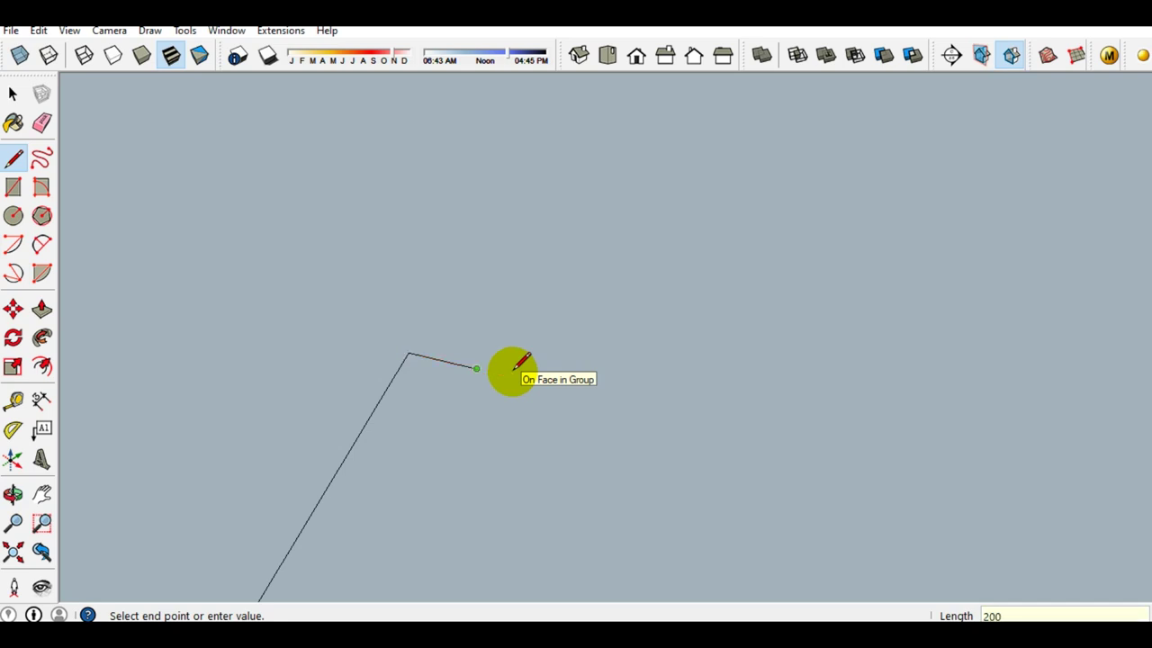
key(space)
mouse_move(522, 399)
middle_down()
mouse_move(321, 502)
mouse_move(396, 406)
middle_up()
key(r)
scroll(396, 406, up, 1)
scroll(396, 406, up, 1)
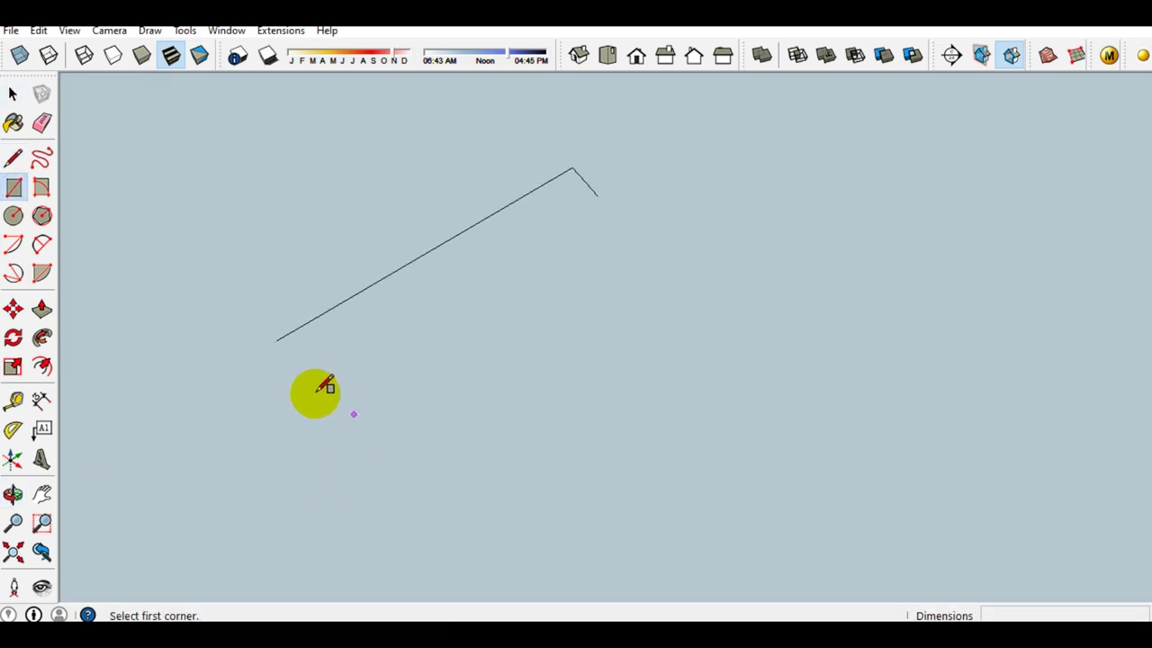
Draw a narrow rectangle of about 1467 by 200 mm snapped to the line endpoints
click(277, 339)
scroll(558, 193, up, 1)
click(614, 194)
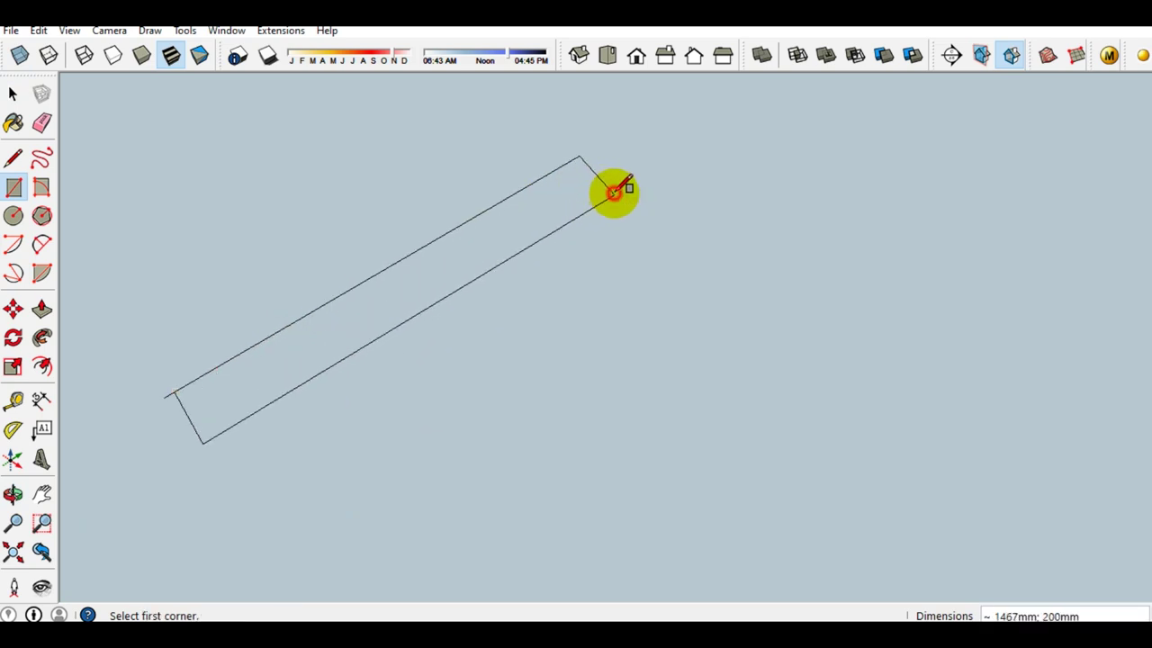
key(space)
click(194, 404)
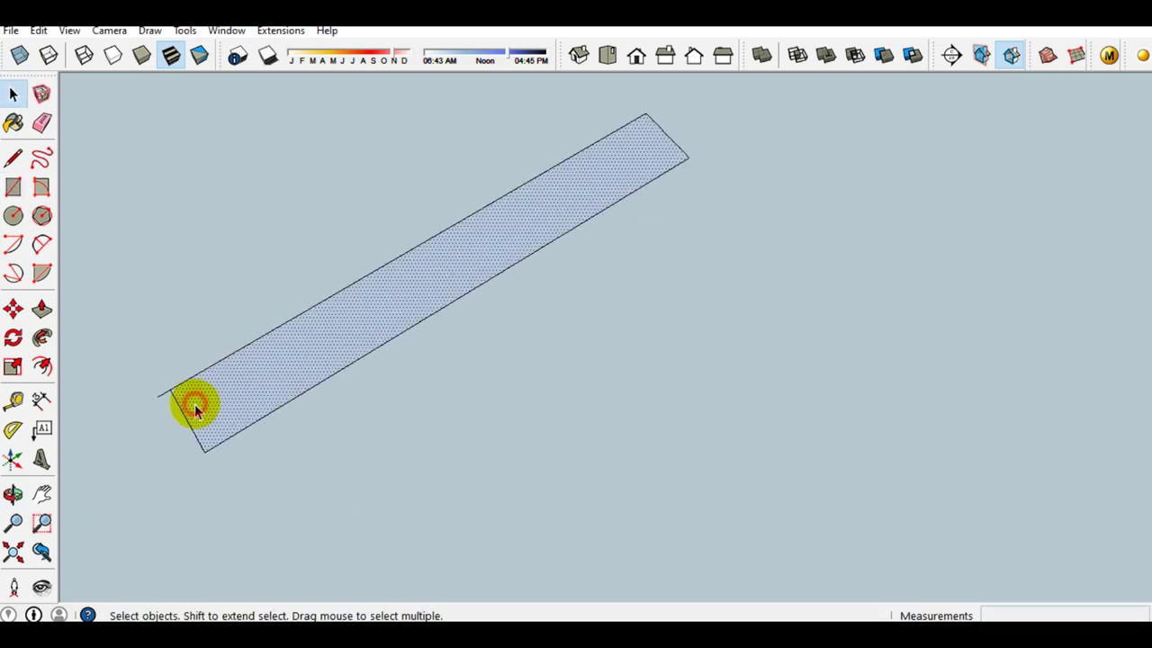
mouse_move(193, 404)
middle_down()
mouse_move(252, 314)
mouse_move(175, 432)
mouse_move(214, 381)
mouse_move(318, 316)
mouse_move(258, 278)
middle_up()
Erase the stray line tip left at the narrow rectangle's corner
key(e)
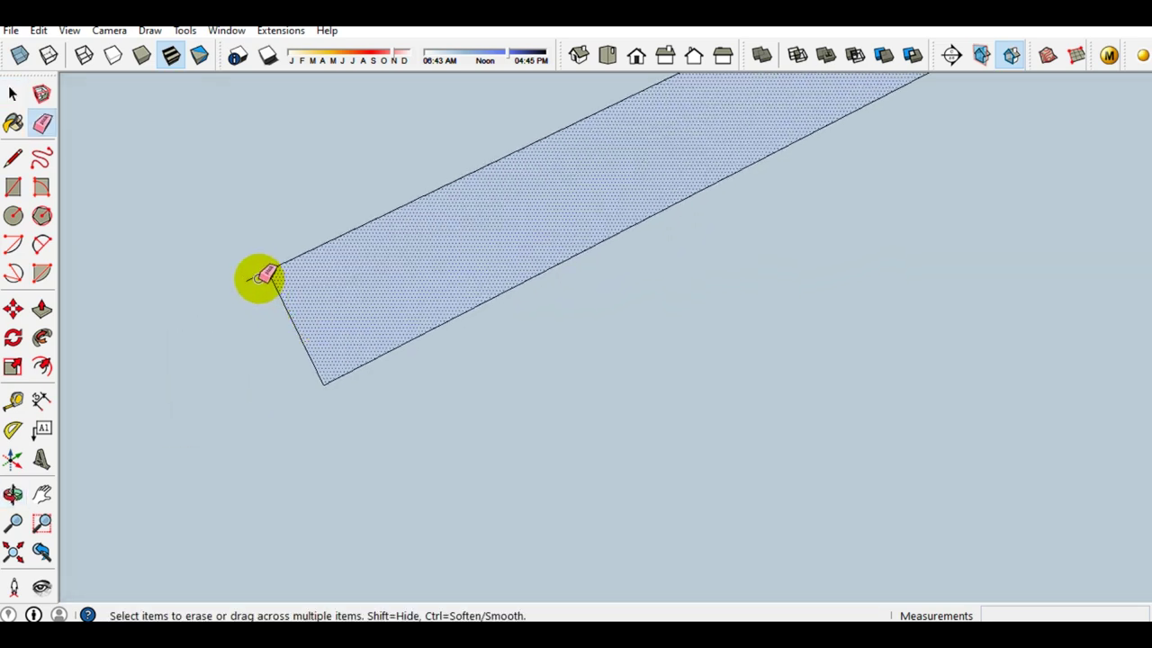
click(257, 270)
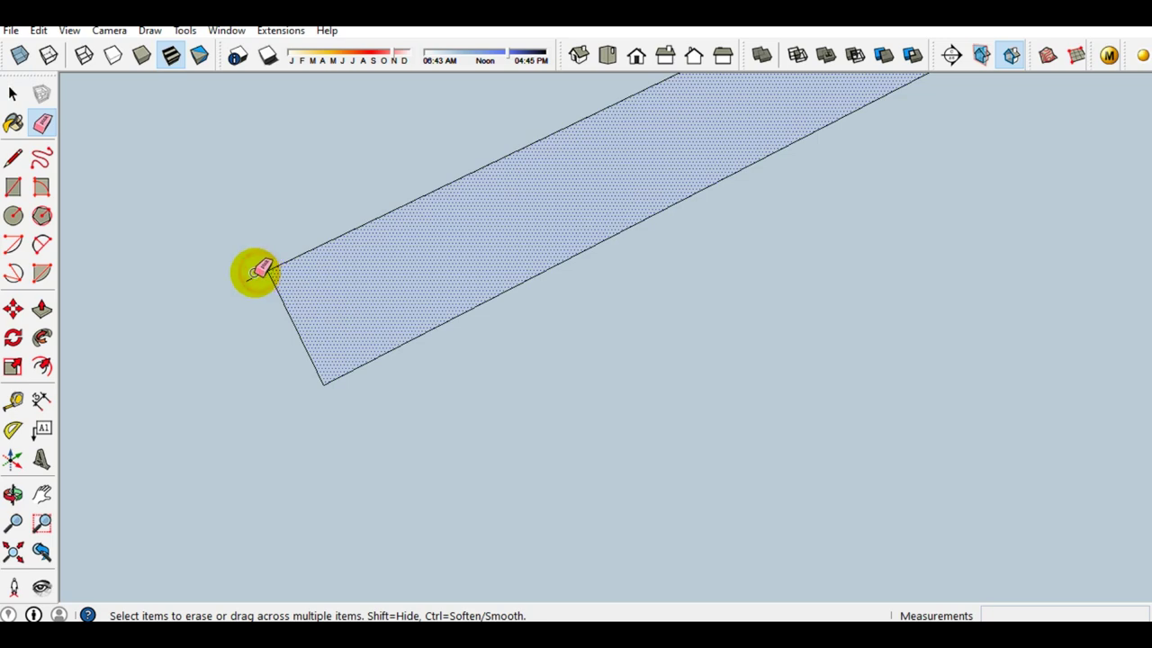
key(Delete)
key(space)
mouse_move(270, 300)
middle_down()
mouse_move(609, 224)
mouse_move(472, 268)
mouse_move(537, 273)
mouse_move(336, 376)
mouse_move(381, 297)
mouse_move(522, 325)
mouse_move(411, 321)
mouse_move(484, 291)
mouse_move(420, 239)
mouse_move(599, 208)
mouse_move(527, 301)
mouse_move(420, 324)
mouse_move(488, 290)
mouse_move(244, 315)
mouse_move(557, 297)
middle_up()
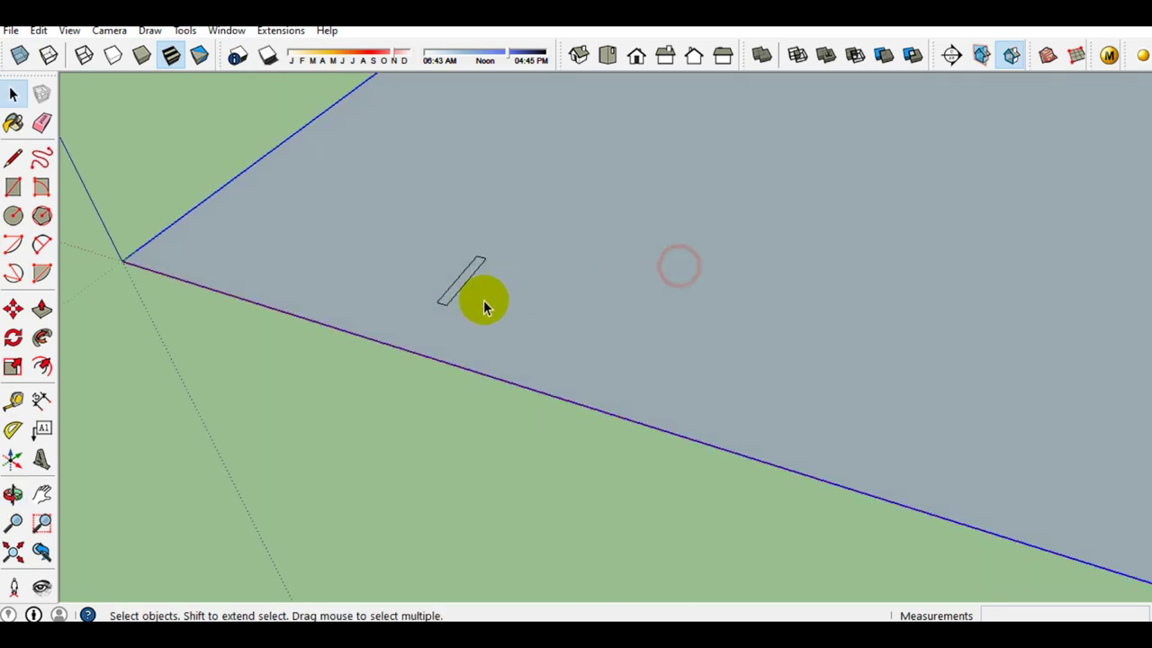
middle_drag(478, 272, 481, 283)
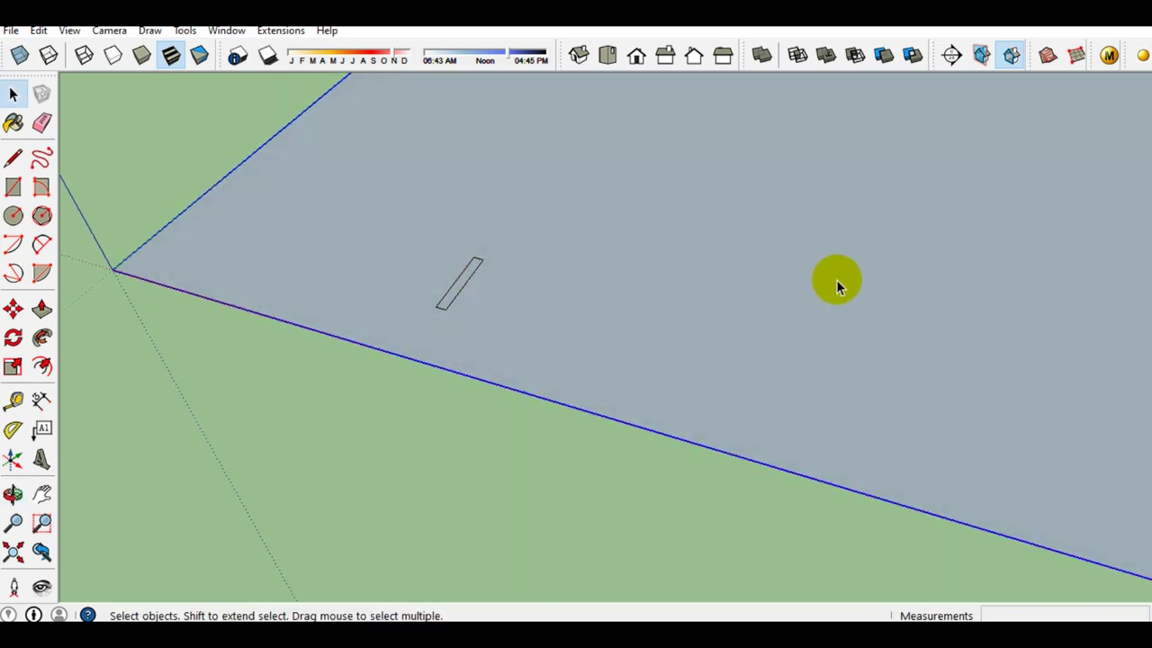
middle_drag(754, 284, 764, 306)
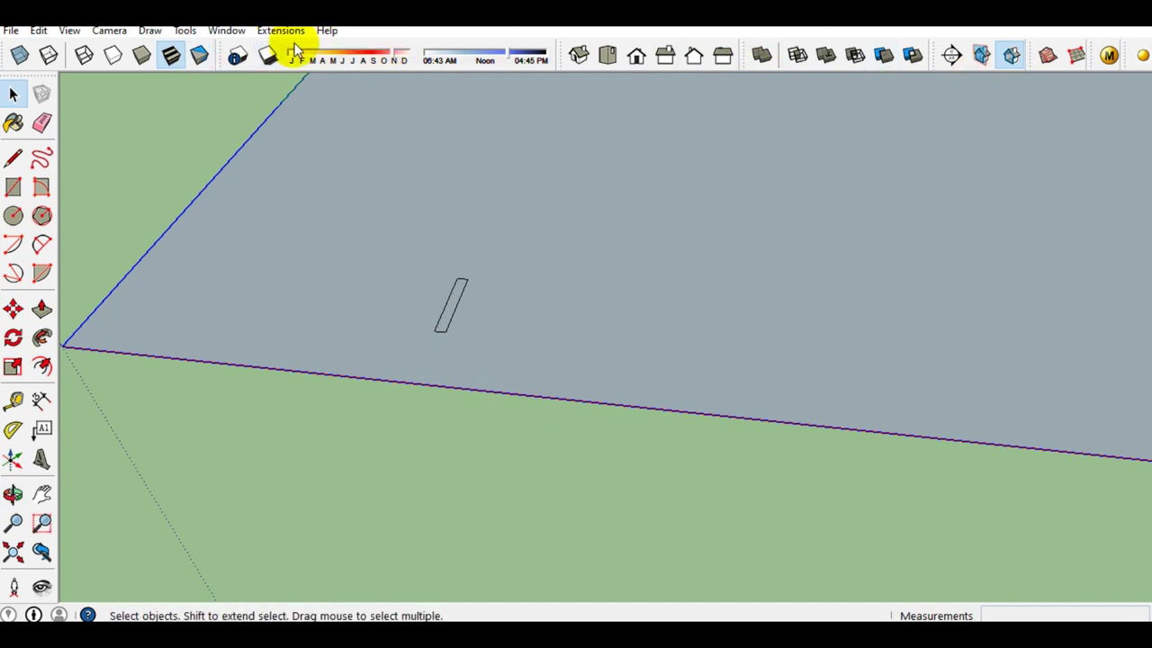
Paint the footprint with the Translucent_Glass_Gray material
key(b)
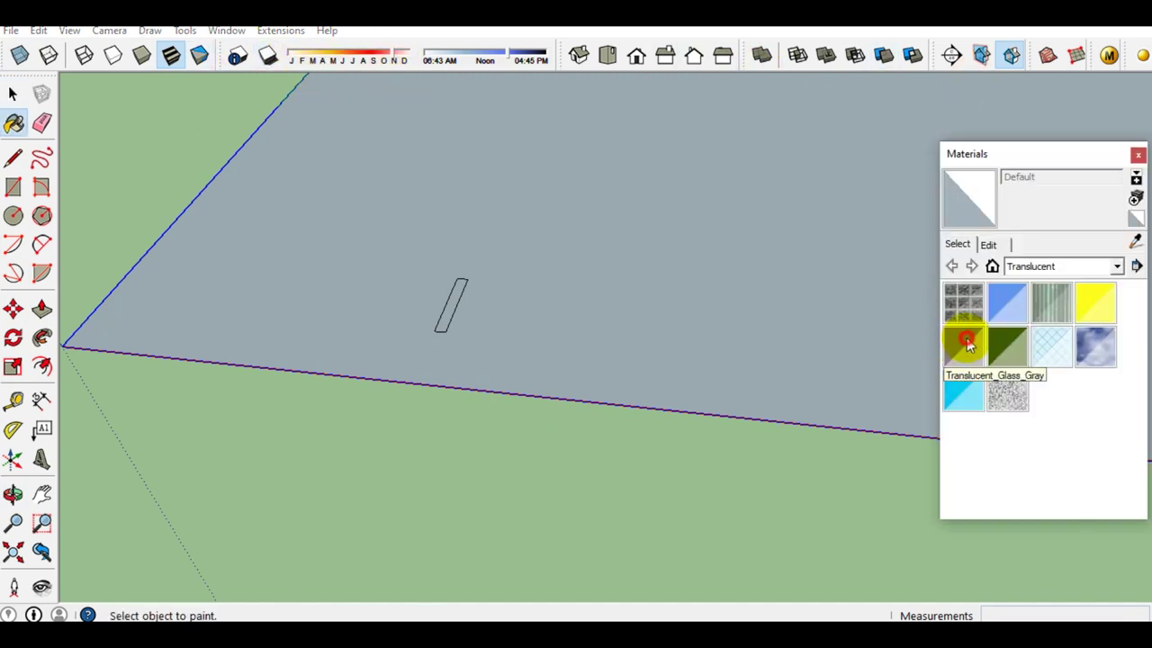
click(968, 345)
click(738, 306)
key(space)
click(1064, 154)
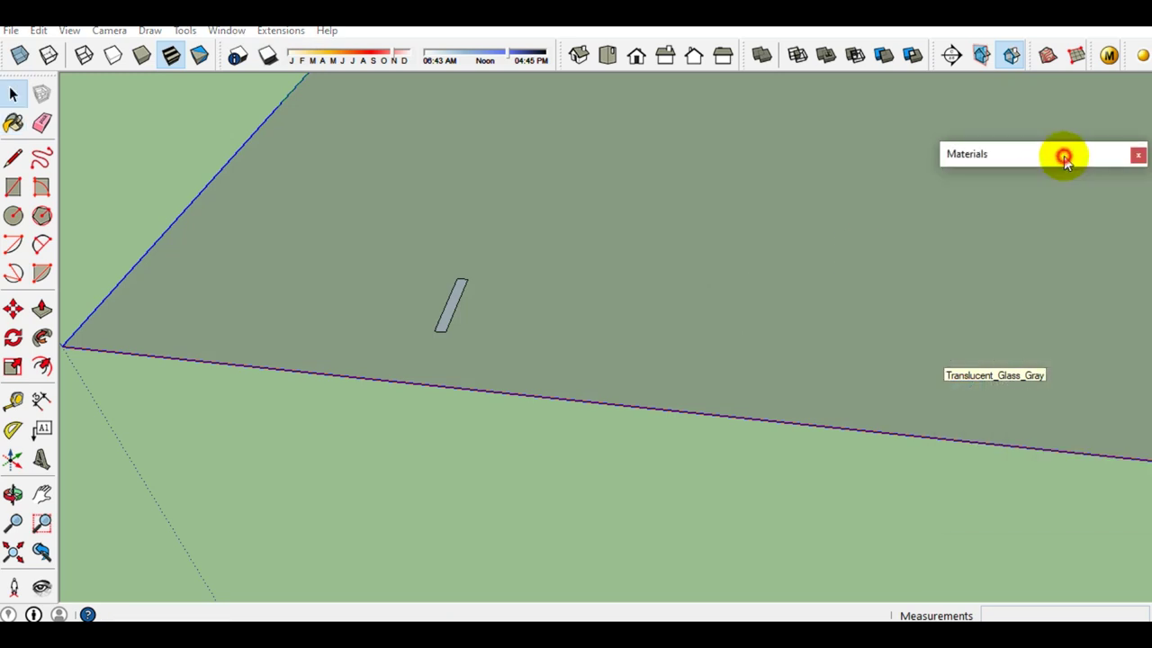
Make the narrow 1500 by 200 mm rectangle face its own group
scroll(449, 324, up, 3)
middle_drag(381, 339, 426, 339)
scroll(405, 356, up, 2)
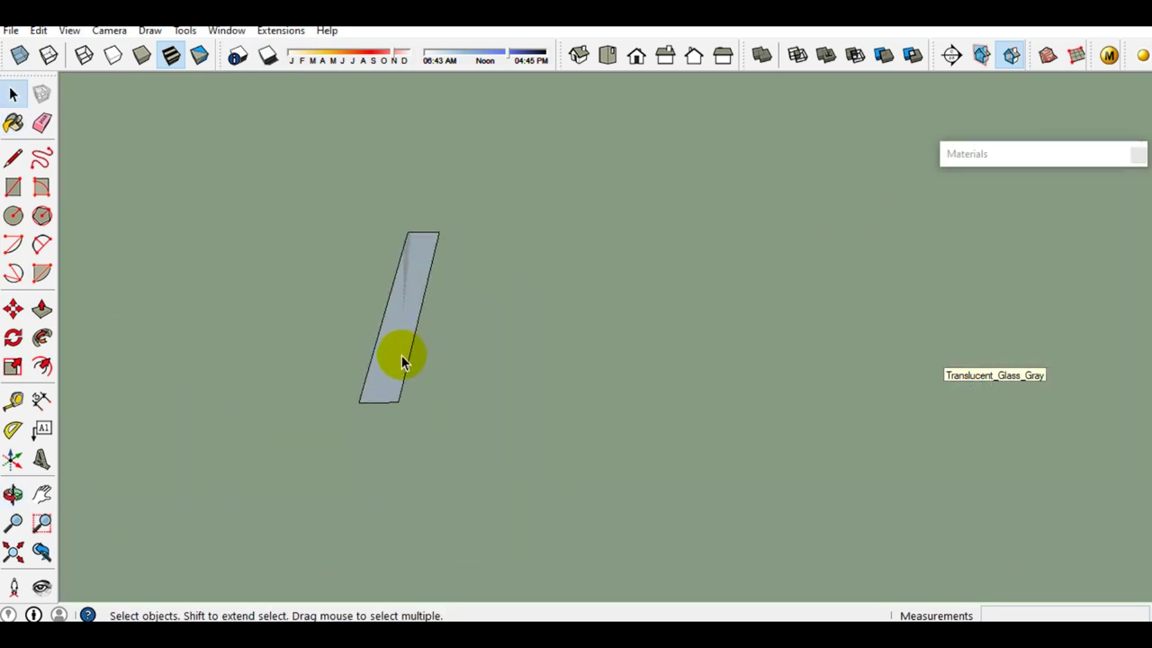
click(402, 354)
right_click(402, 354)
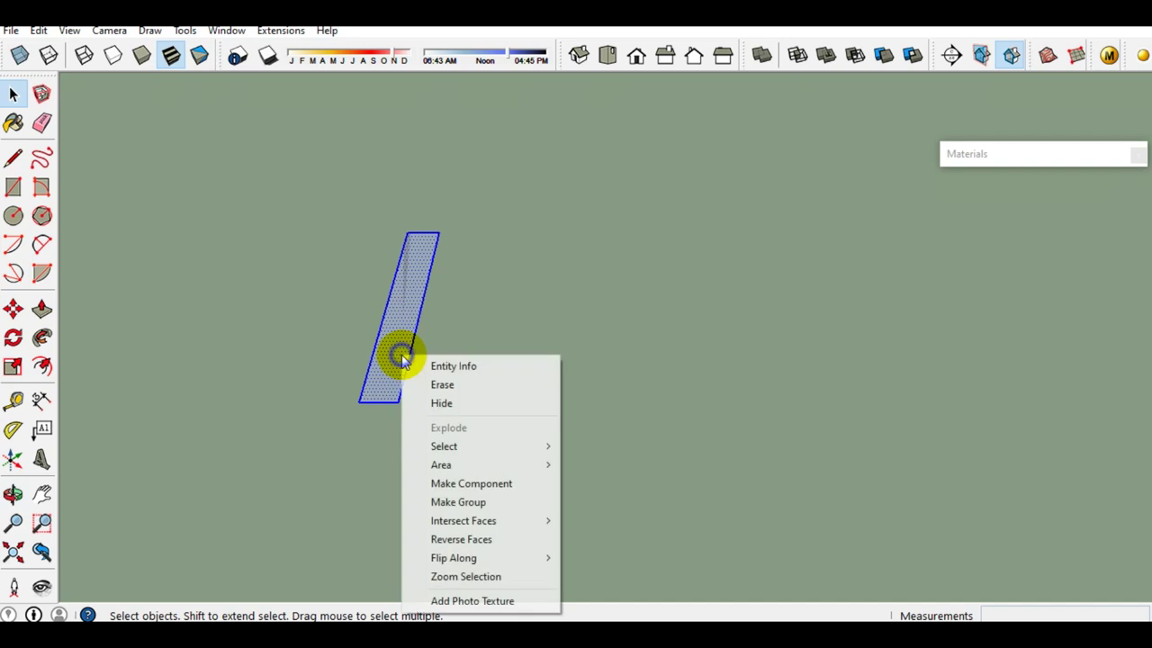
click(468, 502)
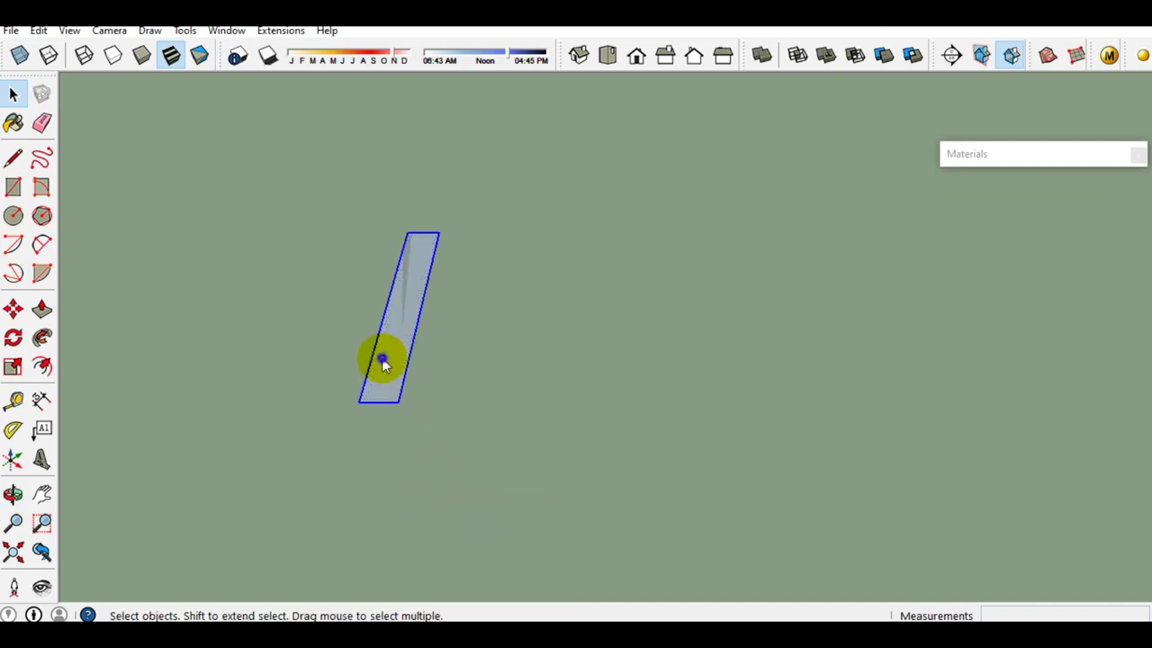
right_click(382, 360)
click(450, 481)
mouse_move(391, 406)
middle_down()
mouse_move(570, 293)
mouse_move(782, 278)
mouse_move(496, 462)
mouse_move(293, 396)
mouse_move(348, 302)
mouse_move(750, 260)
mouse_move(632, 327)
mouse_move(333, 329)
mouse_move(338, 315)
mouse_move(386, 341)
mouse_move(422, 337)
middle_up()
click(401, 336)
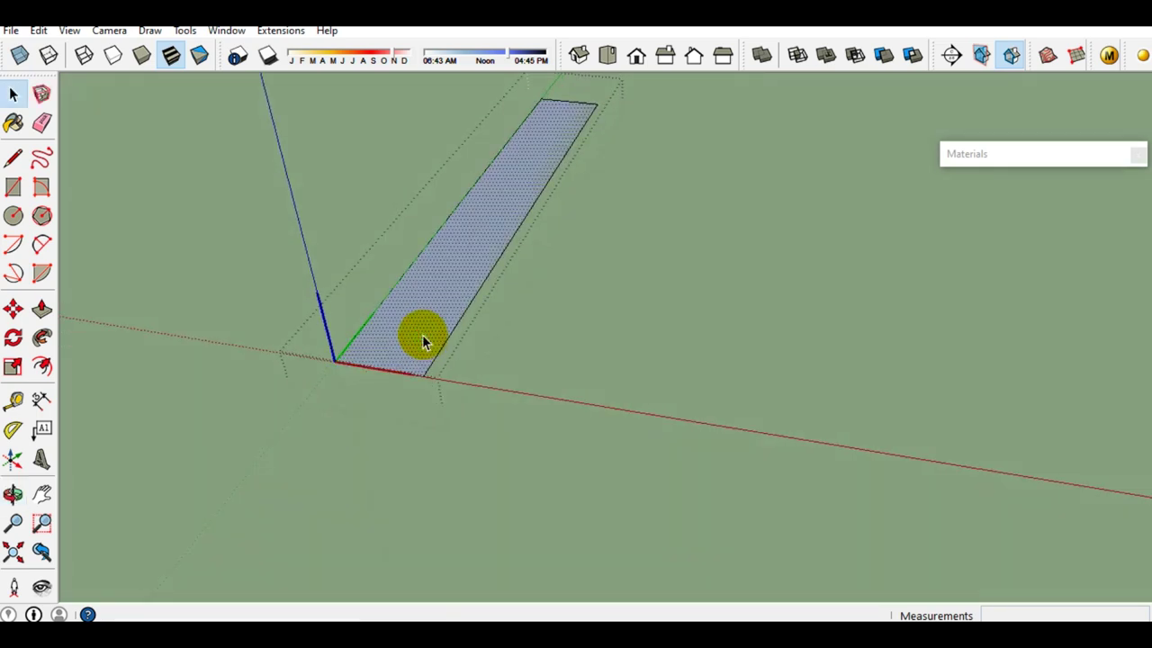
Push/pull the narrow face up 150 mm into a step block
key(p)
drag(422, 335, 423, 315)
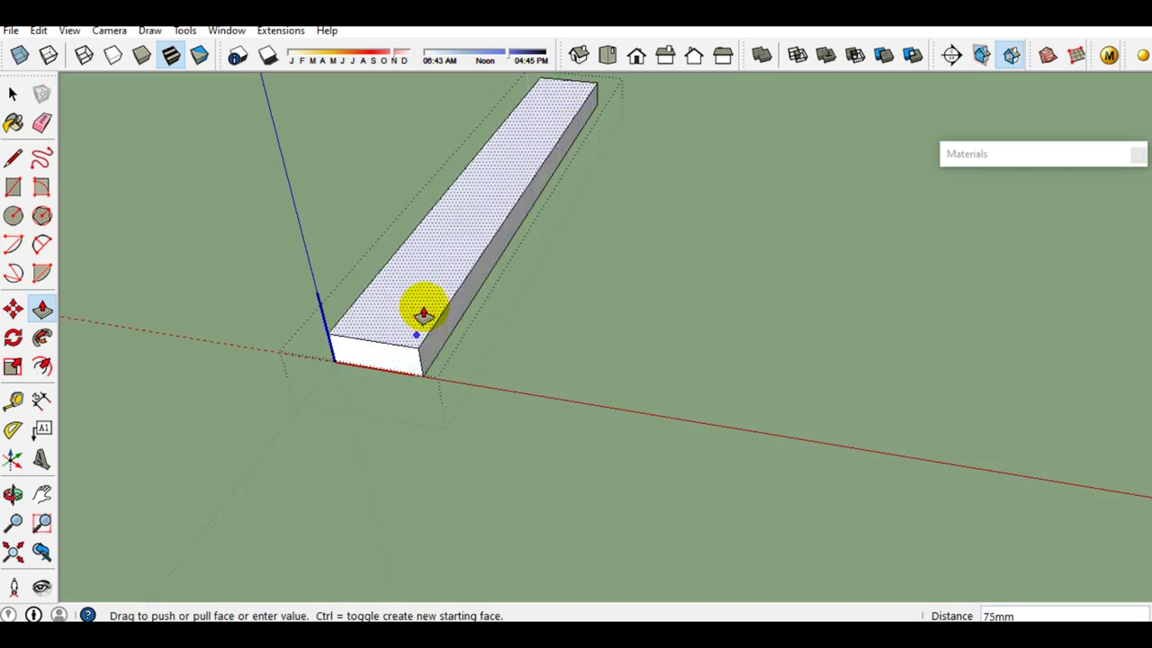
text(150)
key(Return)
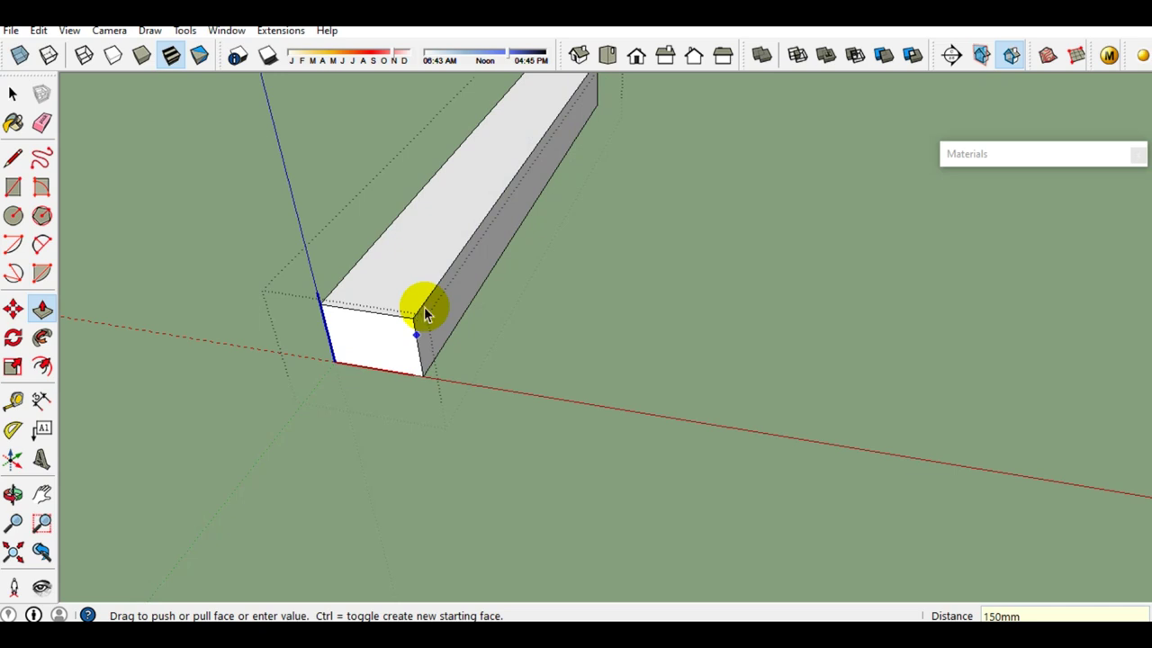
key(space)
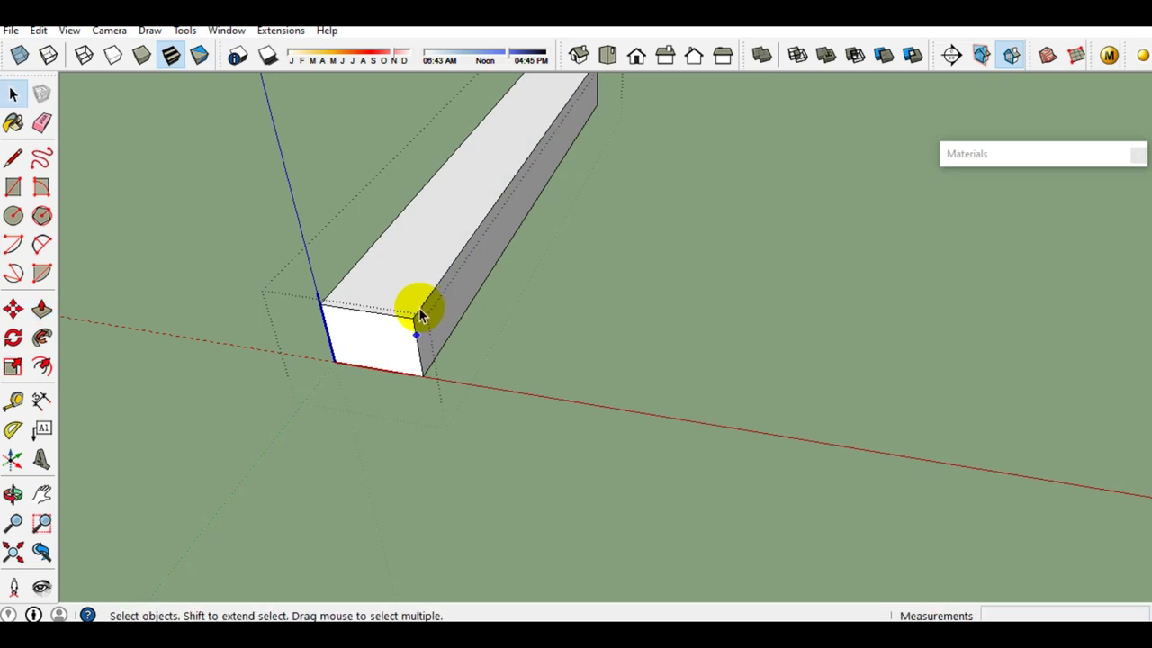
mouse_move(342, 342)
middle_down()
mouse_move(553, 273)
mouse_move(444, 364)
mouse_move(697, 275)
mouse_move(632, 340)
mouse_move(387, 419)
mouse_move(400, 404)
middle_up()
Copy the step block corner to corner to form the second step
triple_click(444, 364)
key(m)
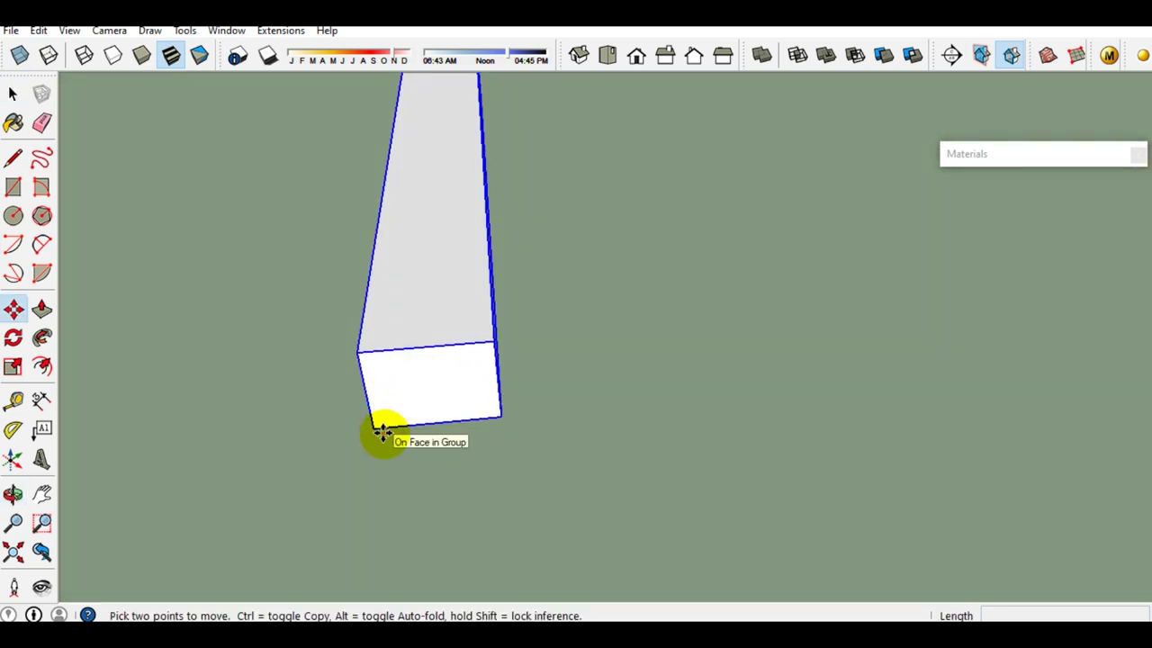
click(375, 425)
key(ctrl)
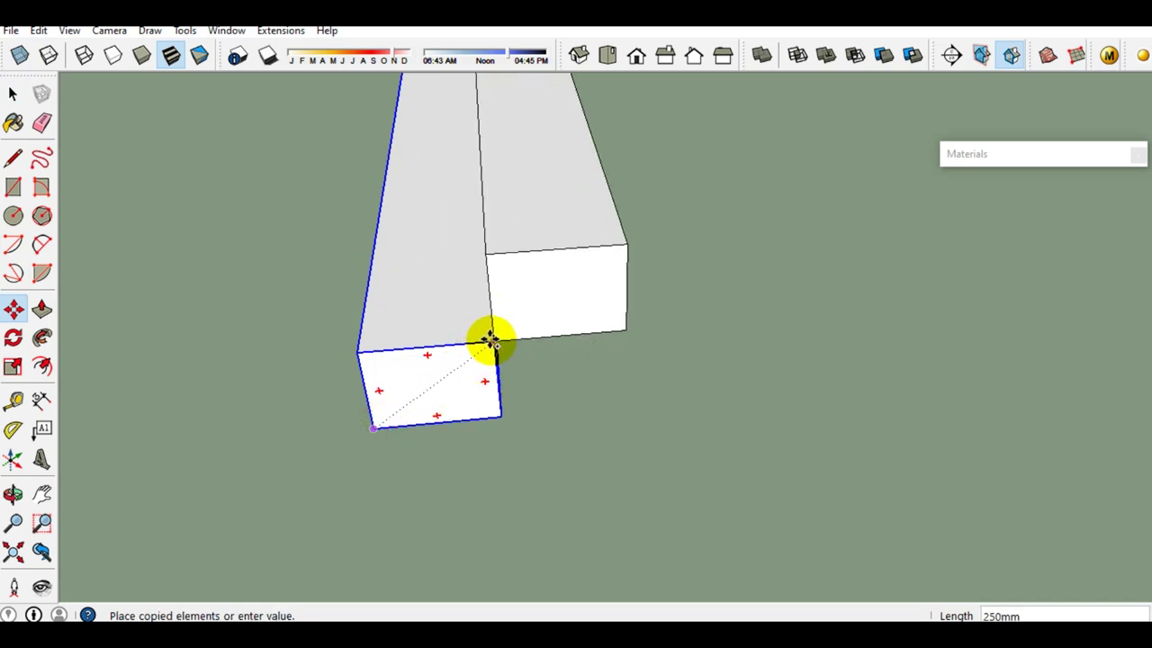
key(Escape)
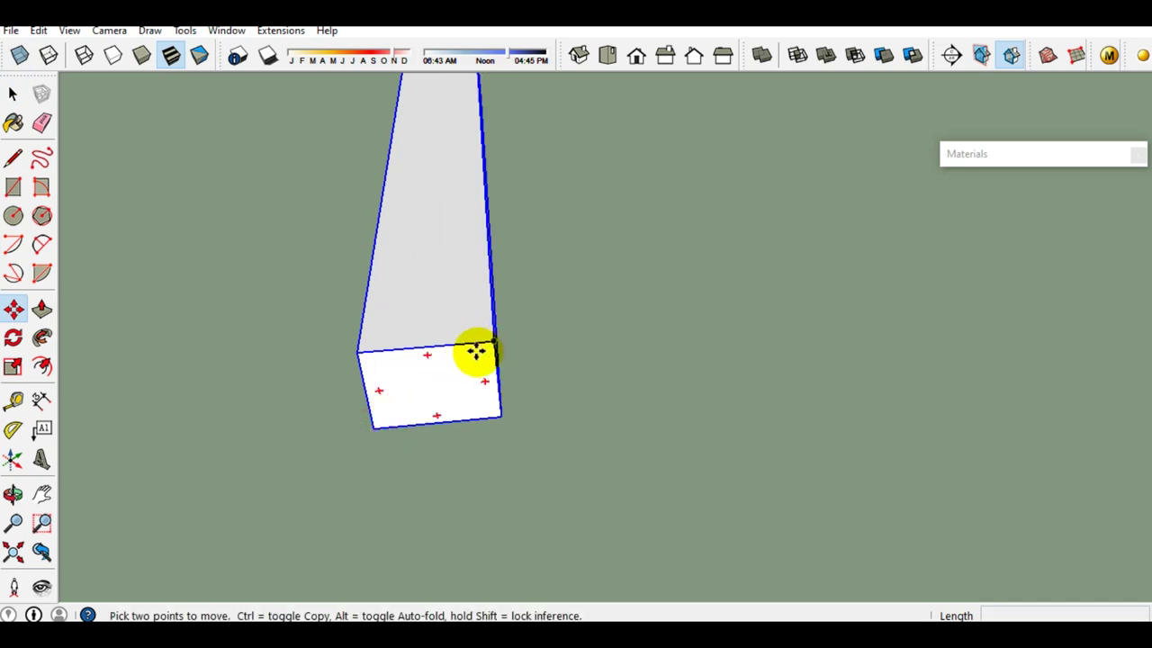
key(space)
key(m)
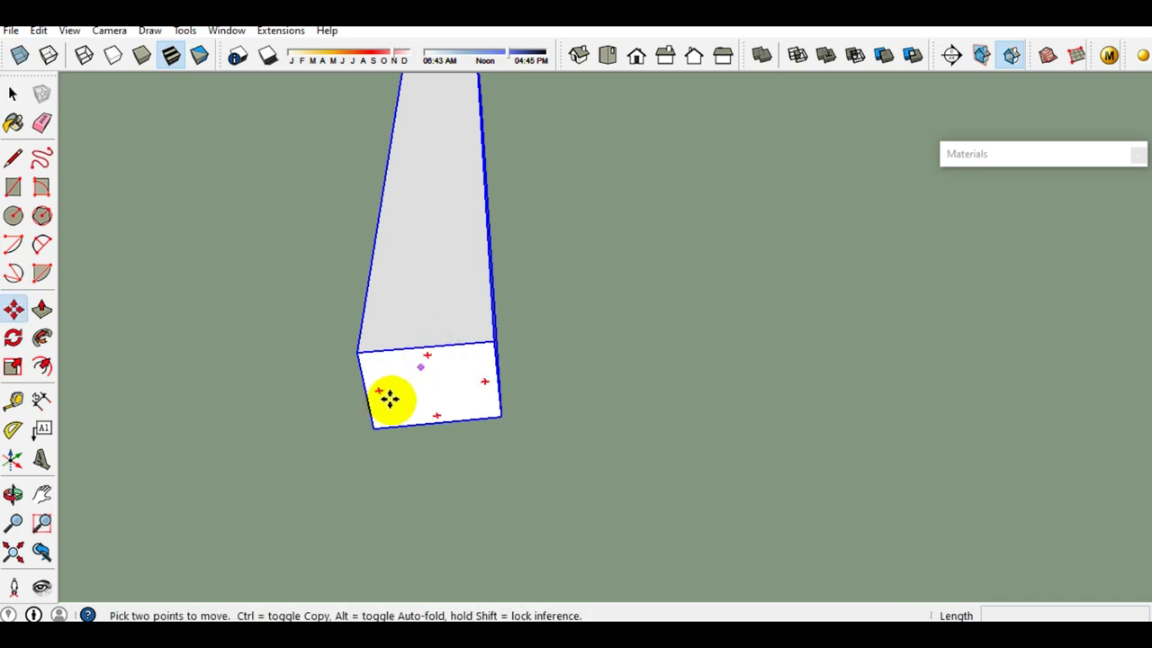
click(374, 424)
key(ctrl)
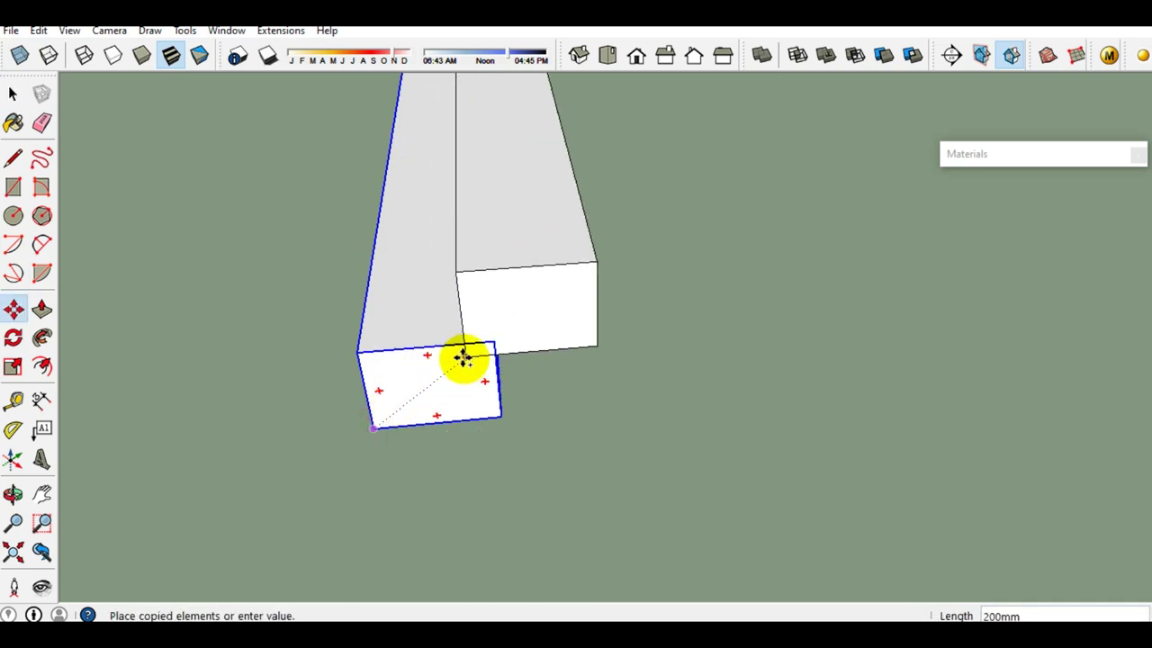
click(484, 342)
key(space)
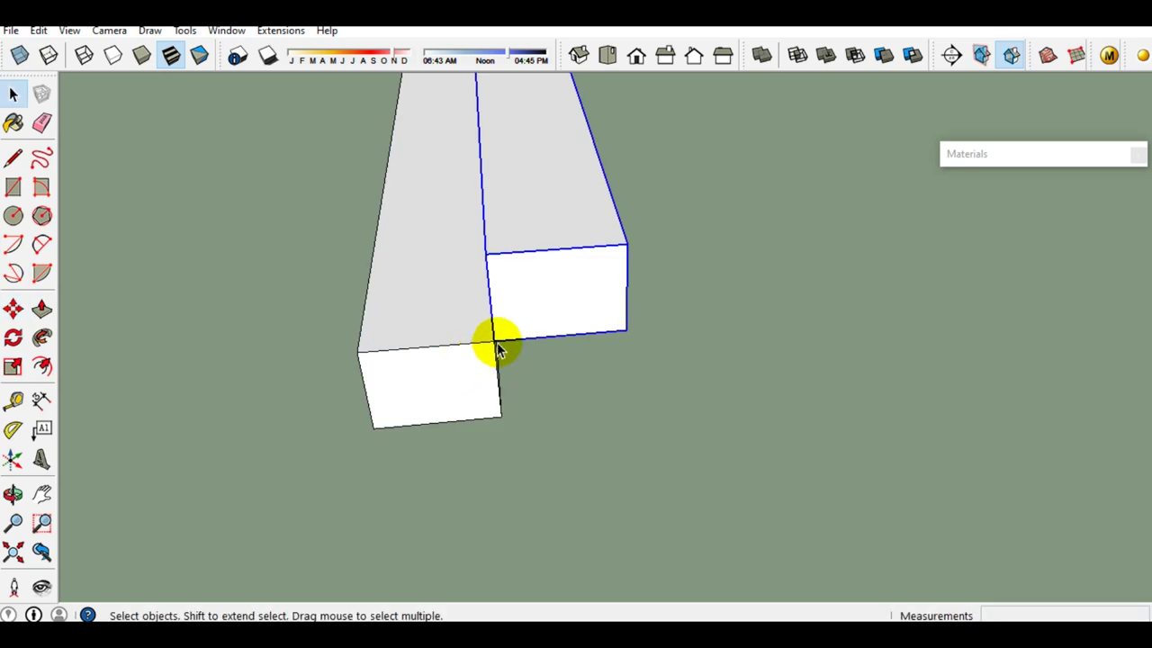
Copy another step upward and array it into a flight of about ten steps
key(m)
middle_drag(493, 340, 512, 346)
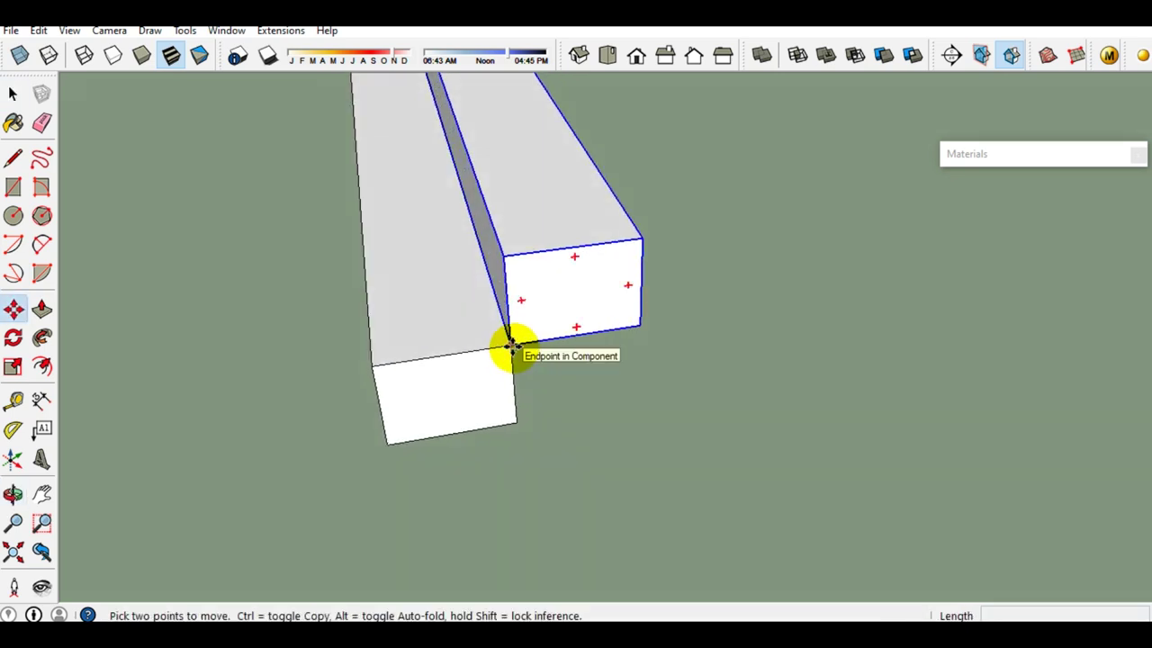
key(ctrl)
click(511, 346)
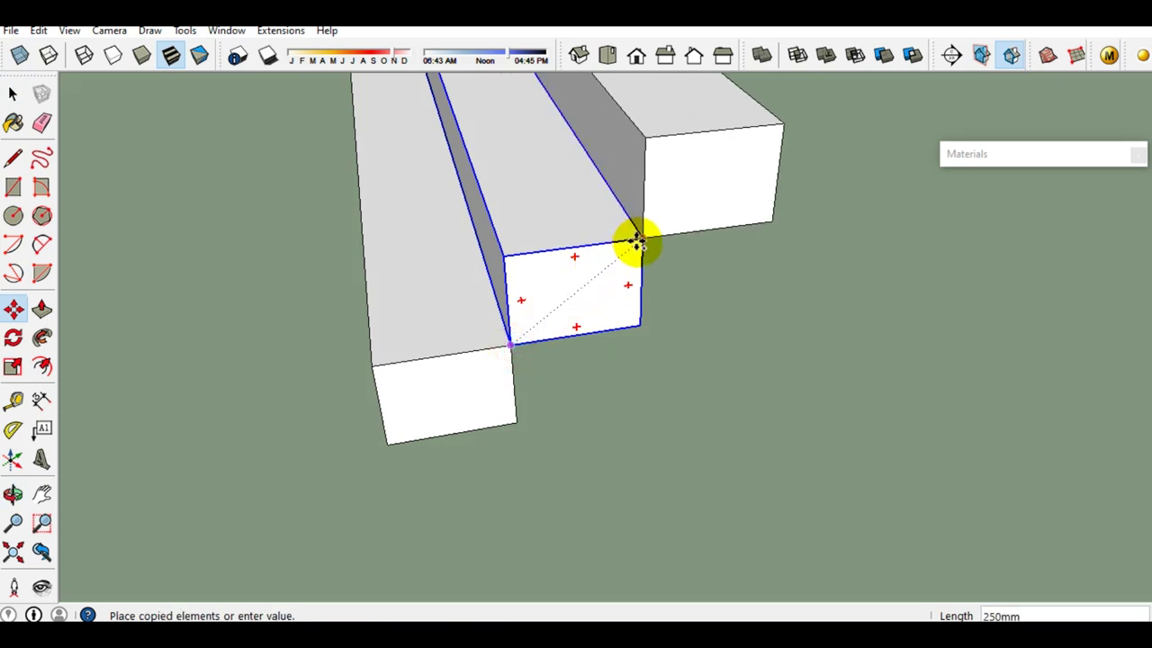
click(636, 241)
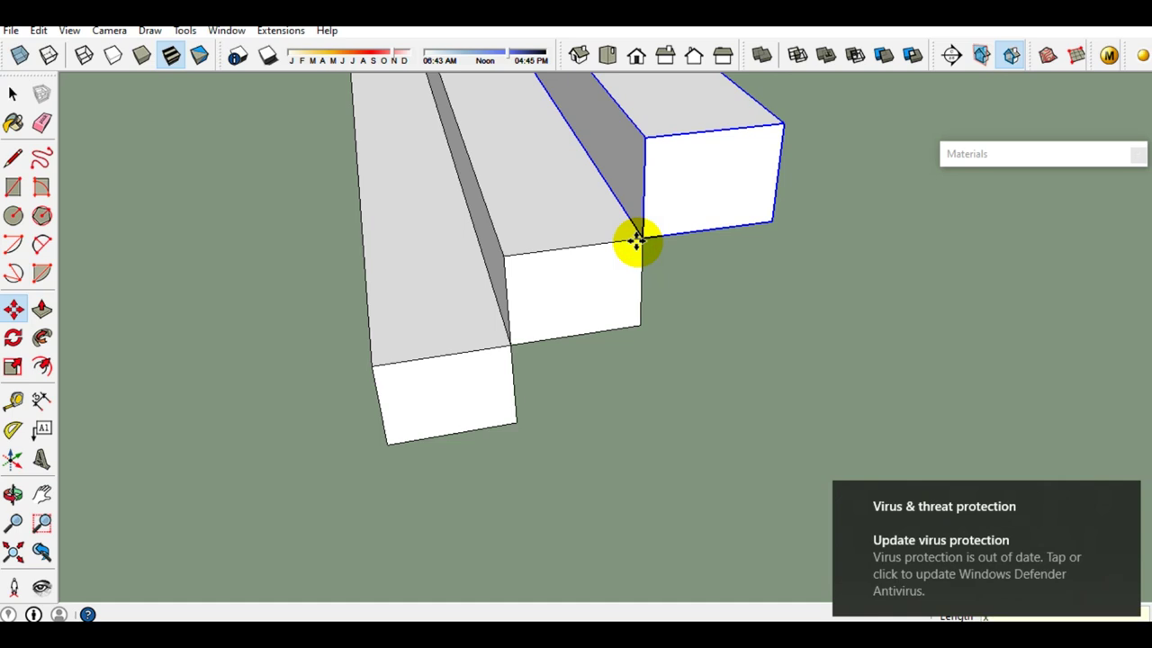
text(x7)
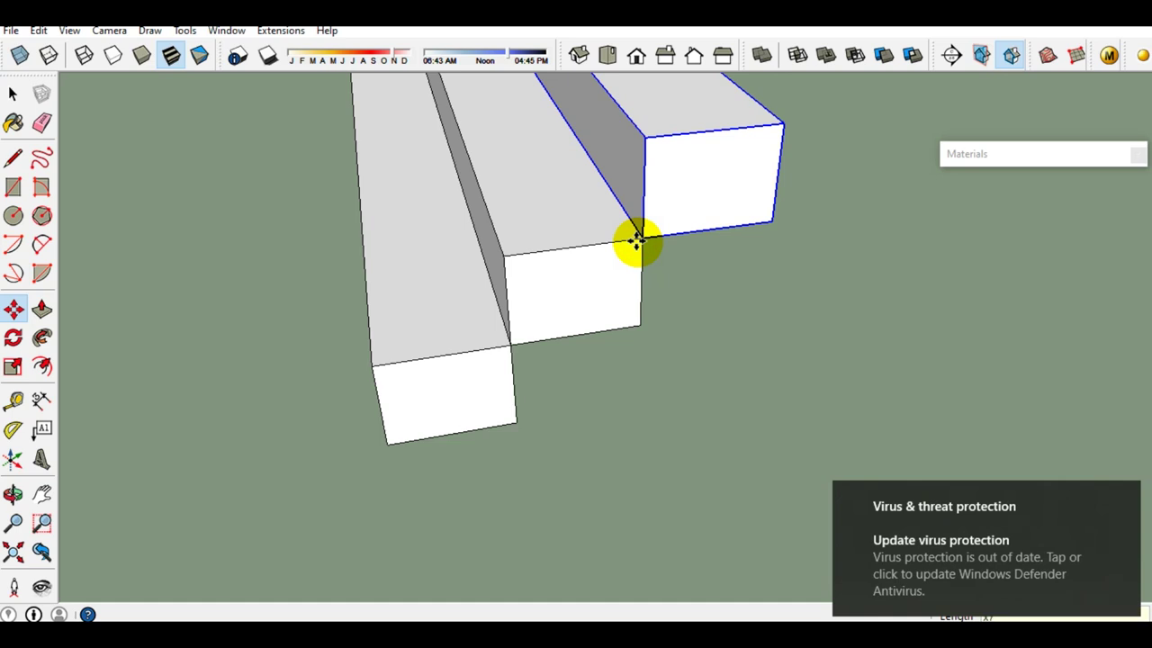
key(Return)
key(space)
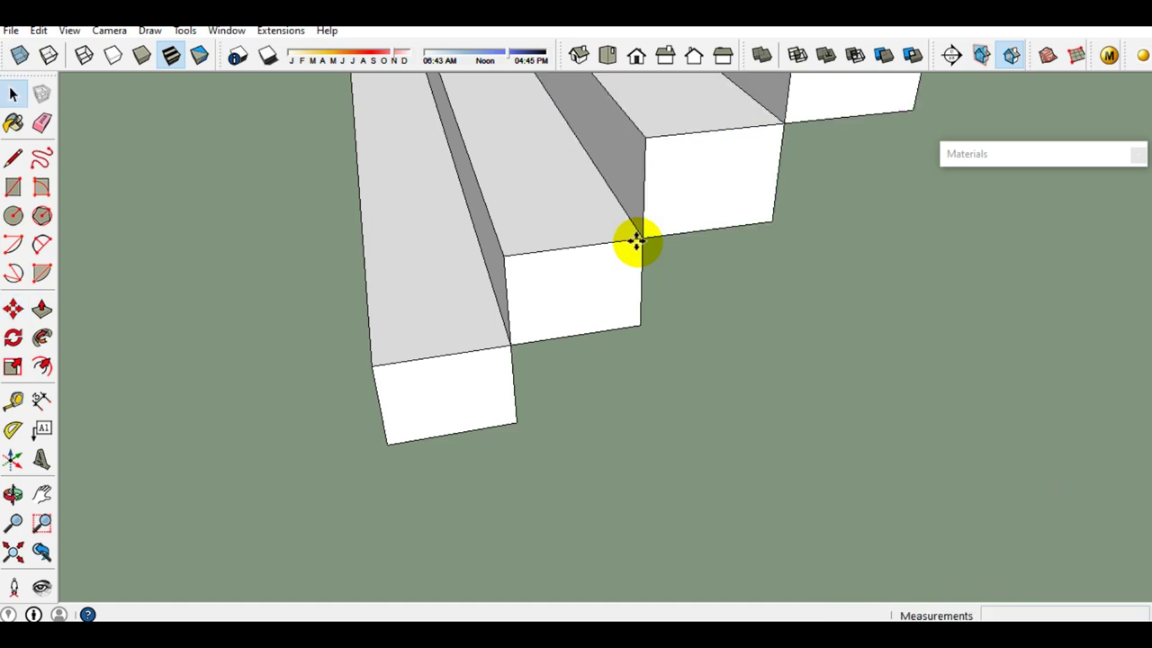
scroll(621, 252, down, 3)
mouse_move(603, 260)
middle_down()
mouse_move(776, 216)
mouse_move(707, 276)
mouse_move(725, 249)
mouse_move(450, 249)
mouse_move(607, 381)
mouse_move(666, 237)
mouse_move(540, 329)
mouse_move(753, 360)
mouse_move(570, 442)
mouse_move(664, 437)
mouse_move(489, 411)
middle_up()
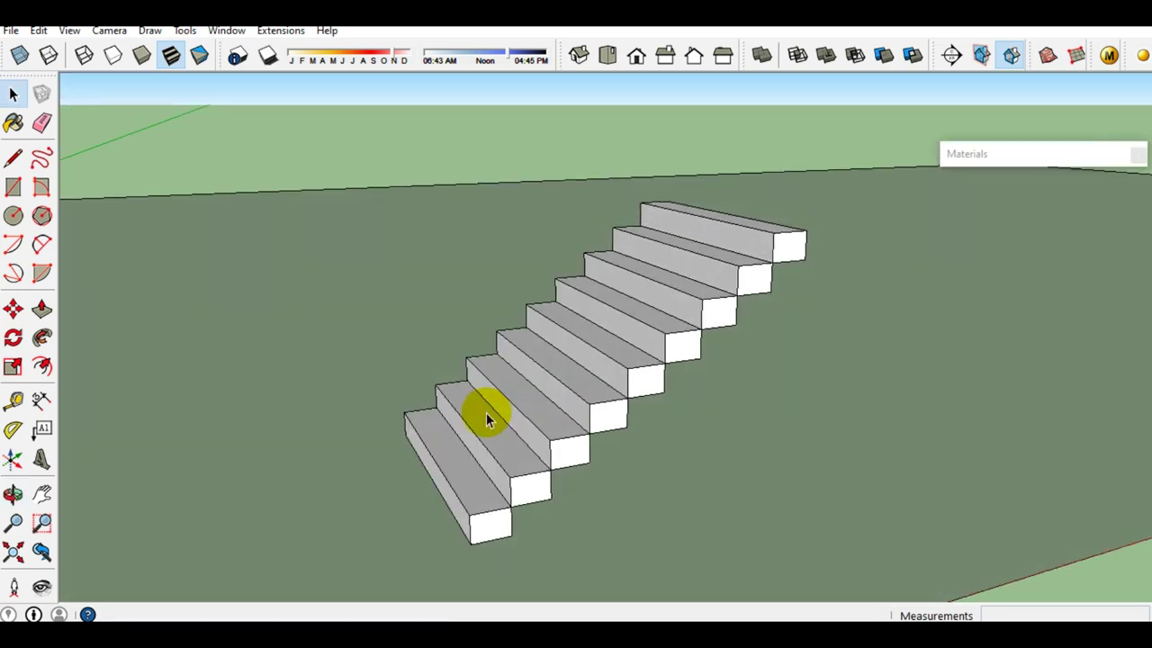
Draw a 4000 mm line up the blue axis from the bottom step's corner, then view from above
key(l)
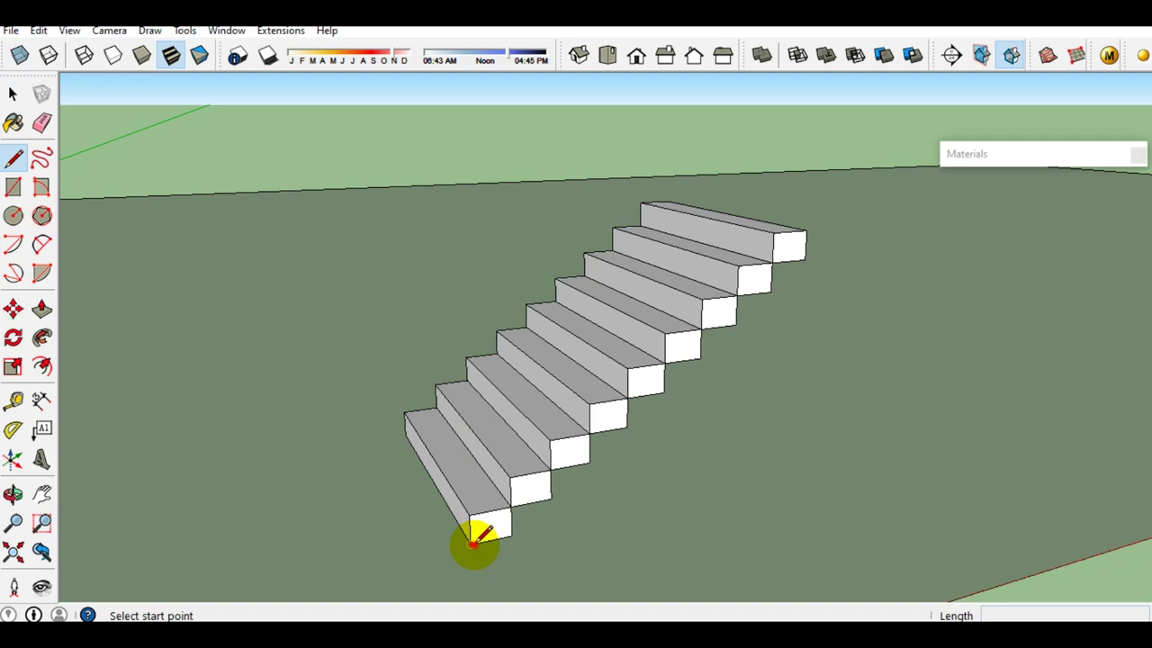
click(471, 543)
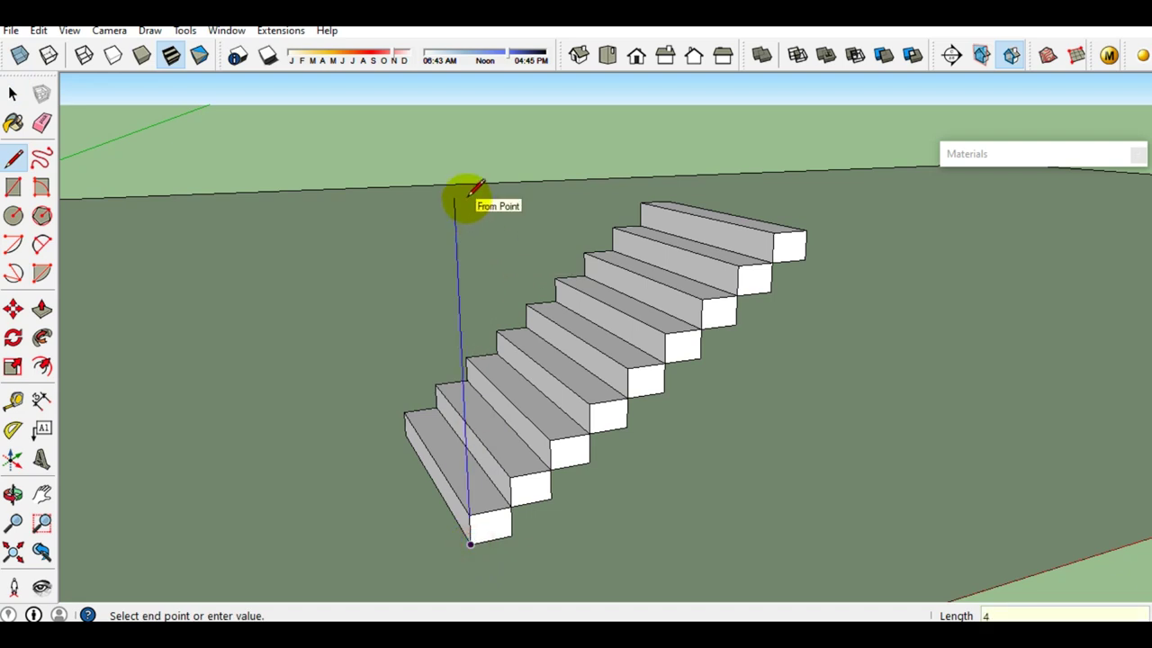
text(4000)
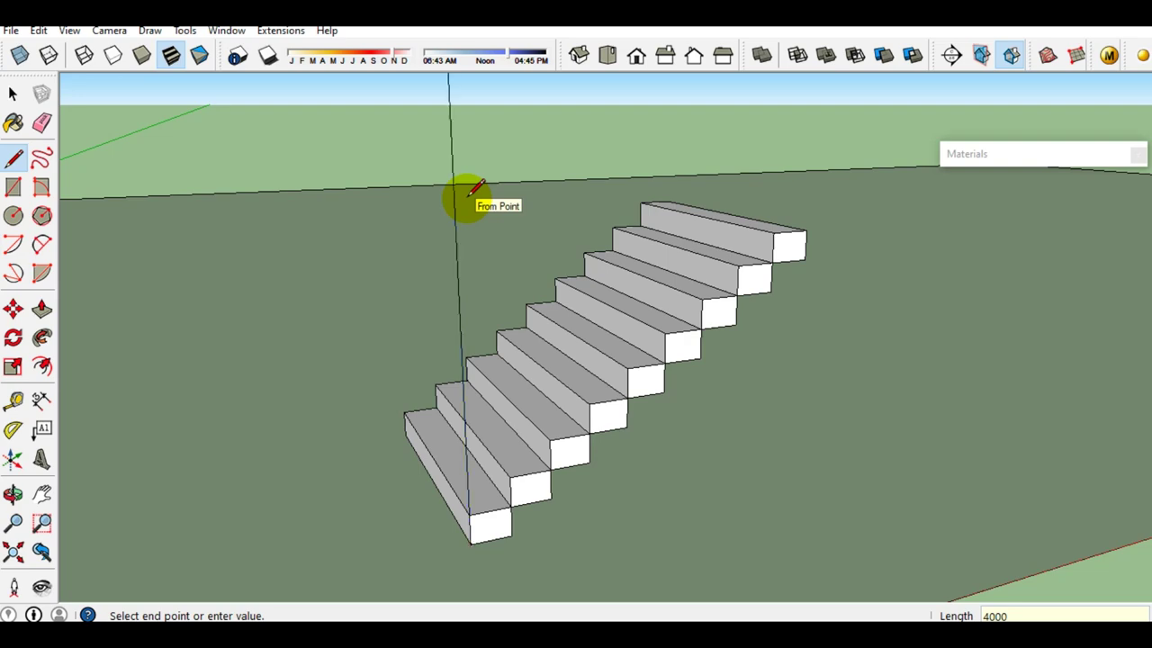
key(Return)
key(space)
scroll(466, 198, down, 5)
mouse_move(463, 201)
middle_down()
mouse_move(374, 304)
mouse_move(480, 218)
mouse_move(548, 250)
mouse_move(354, 244)
mouse_move(707, 264)
mouse_move(608, 309)
mouse_move(931, 336)
mouse_move(887, 465)
mouse_move(433, 407)
mouse_move(519, 365)
mouse_move(532, 413)
mouse_move(656, 390)
mouse_move(641, 396)
middle_up()
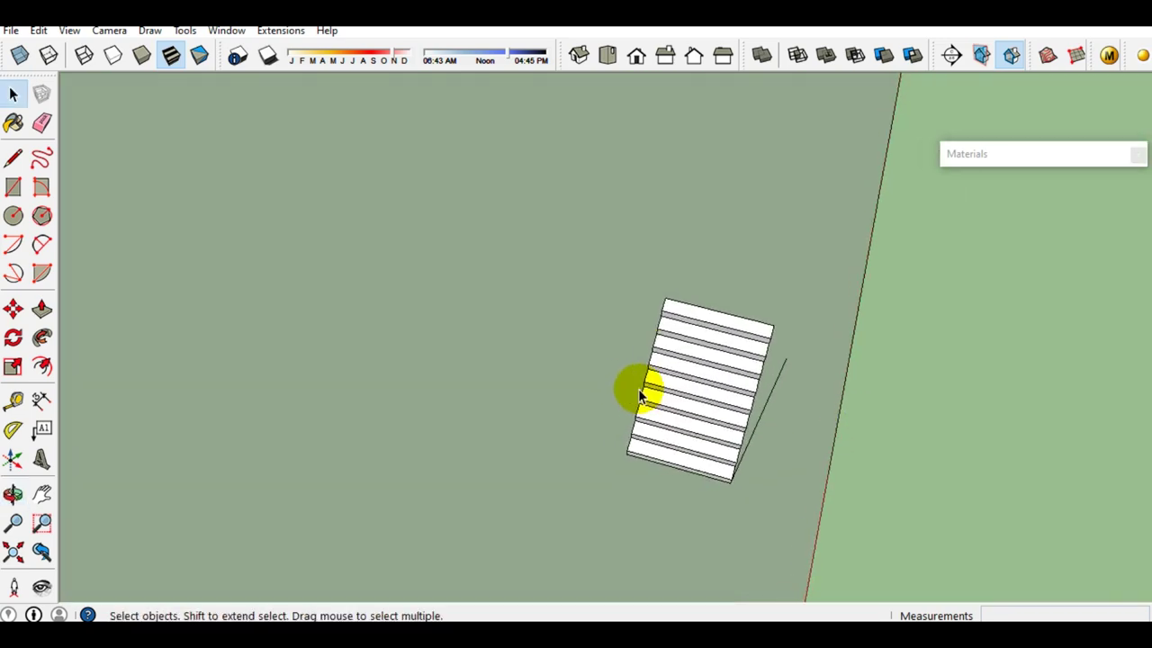
Draw a rough outline of lines on the ground beside the stairs
key(l)
click(594, 445)
click(656, 248)
click(560, 225)
scroll(495, 392, up, 1)
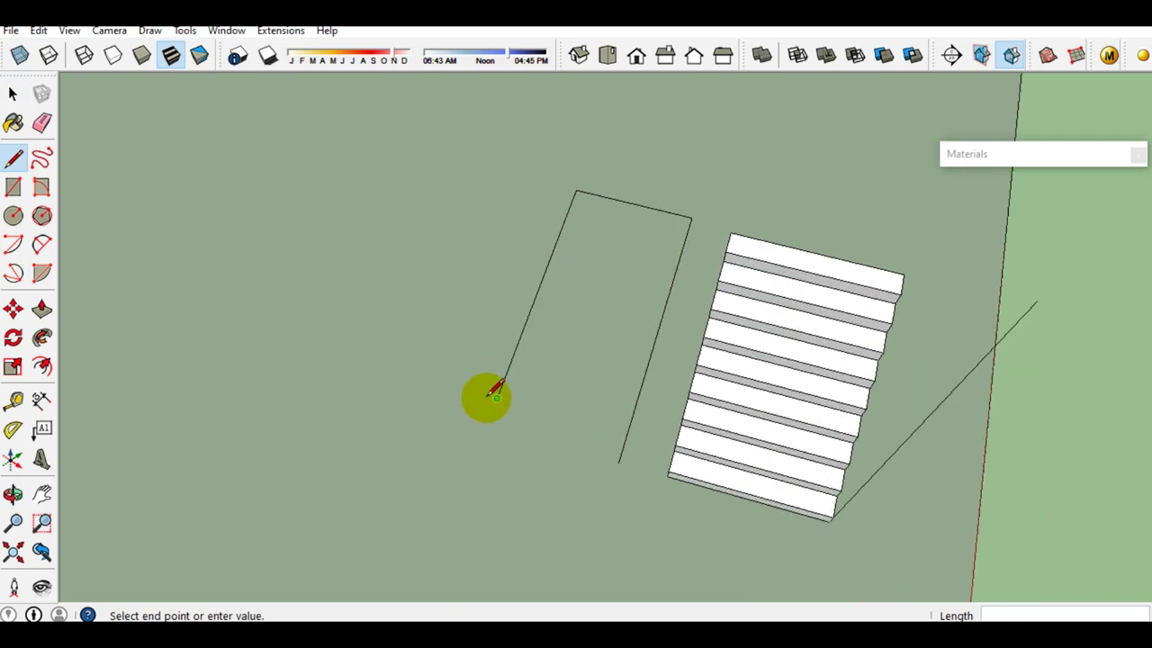
click(496, 396)
click(479, 342)
key(space)
Start another line from the outline's end, then undo the stray outline lines
key(l)
click(497, 395)
mouse_move(552, 396)
middle_down()
mouse_move(650, 342)
mouse_move(804, 369)
mouse_move(610, 342)
mouse_move(525, 416)
mouse_move(699, 360)
mouse_move(764, 385)
mouse_move(764, 396)
middle_up()
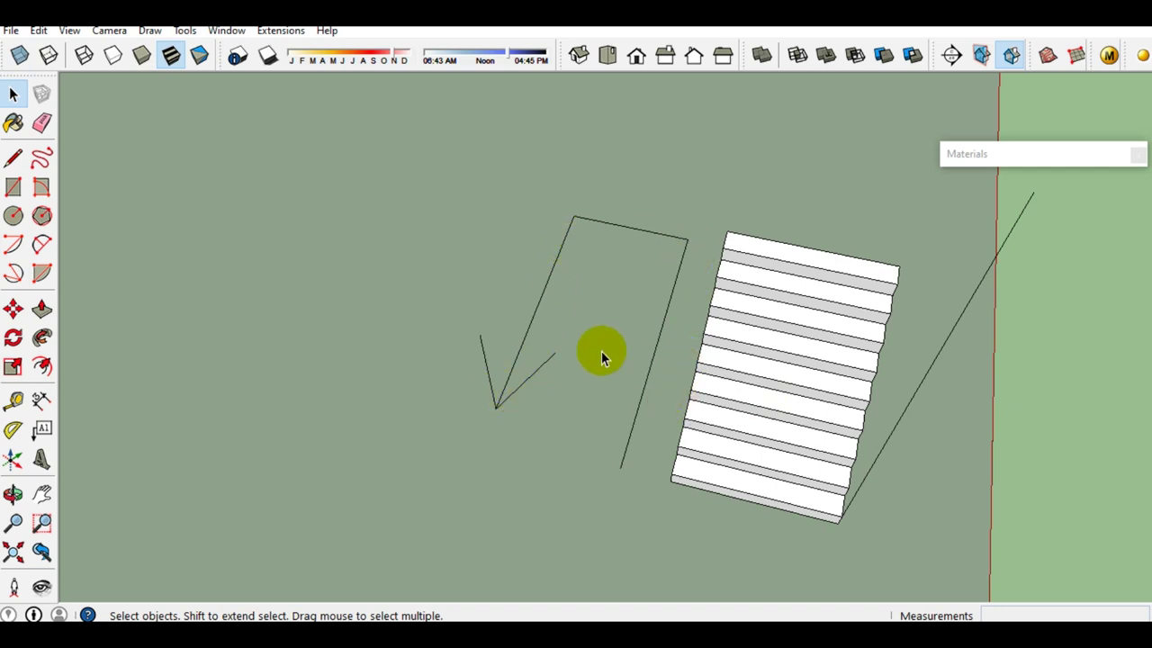
mouse_move(529, 385)
middle_down()
mouse_move(486, 342)
mouse_move(600, 331)
middle_up()
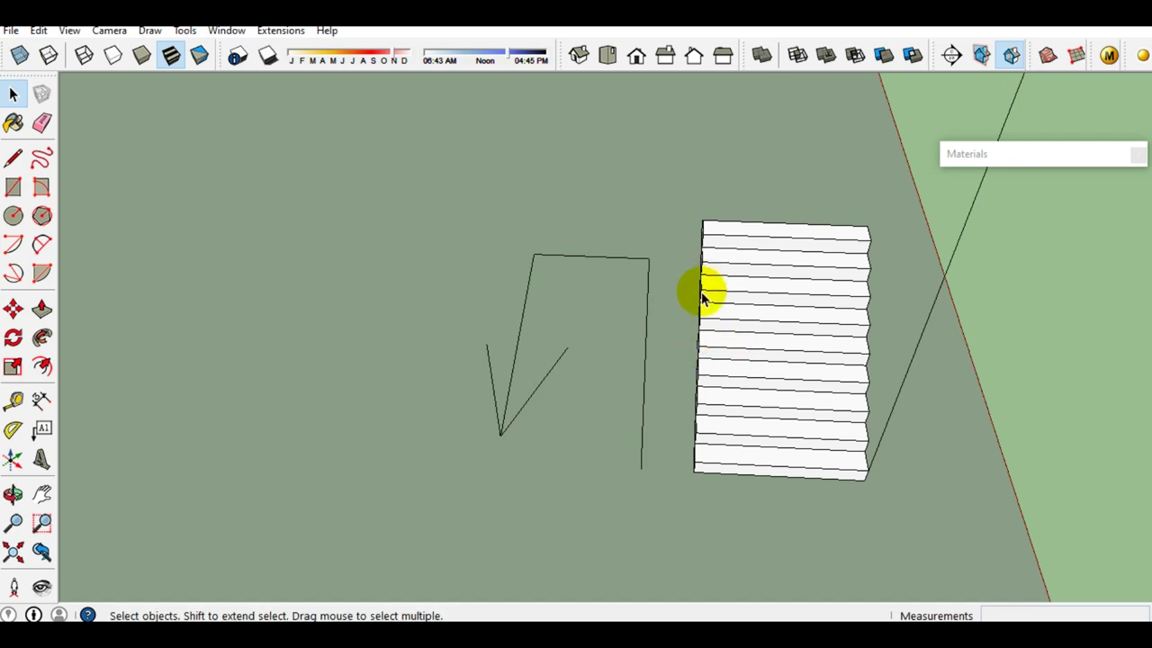
key(ctrl+z)
key(ctrl+z)
key(ctrl+z)
key(ctrl+z)
Copy the topmost step diagonally up one step, offset 250 mm, to lengthen the flight
mouse_move(654, 333)
middle_down()
mouse_move(712, 416)
mouse_move(618, 398)
mouse_move(525, 329)
middle_up()
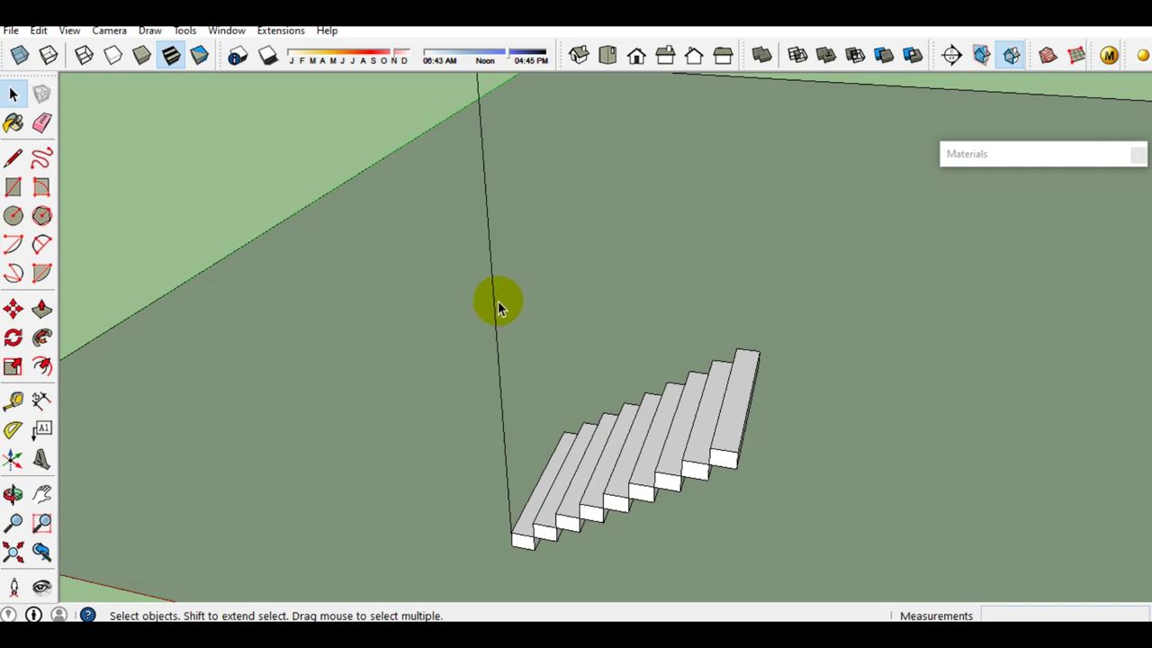
click(495, 299)
scroll(688, 462, up, 2)
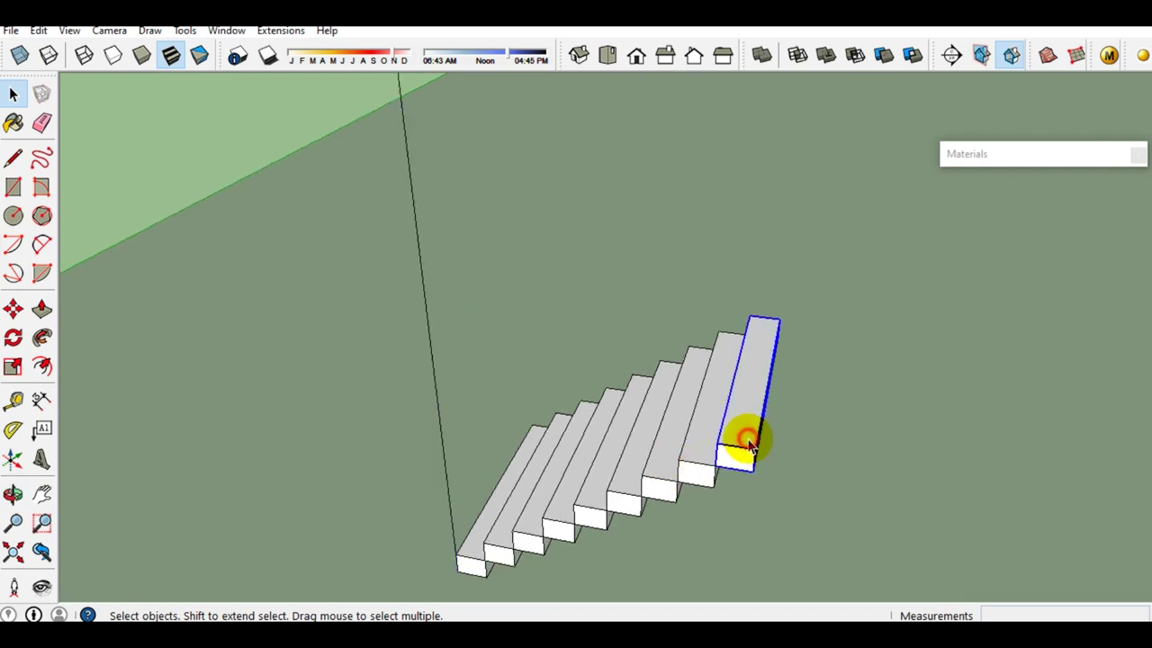
scroll(750, 442, up, 1)
middle_drag(746, 444, 762, 417)
key(m)
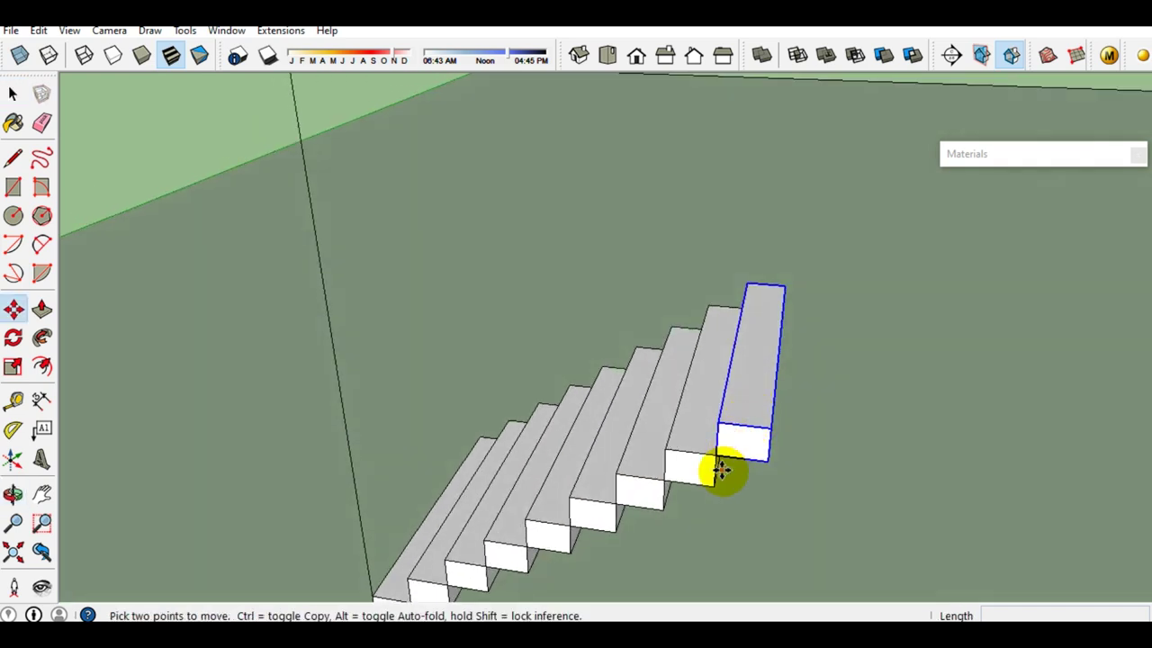
click(716, 460)
key(ctrl)
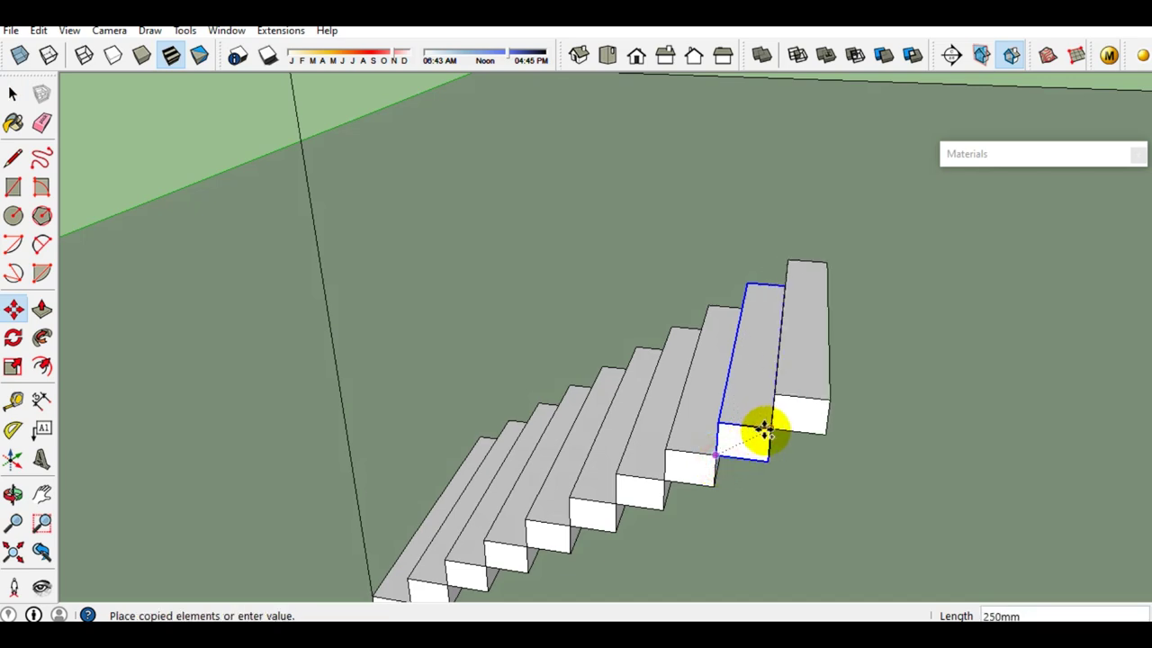
click(765, 430)
key(space)
Window-select all the steps of the flight
mouse_move(804, 412)
middle_down()
mouse_move(694, 475)
mouse_move(951, 442)
mouse_move(729, 545)
mouse_move(625, 522)
mouse_move(661, 452)
mouse_move(678, 444)
mouse_move(836, 470)
mouse_move(717, 442)
mouse_move(670, 455)
mouse_move(656, 399)
middle_up()
drag(471, 309, 931, 527)
mouse_move(805, 487)
middle_down()
mouse_move(721, 553)
mouse_move(739, 469)
middle_up()
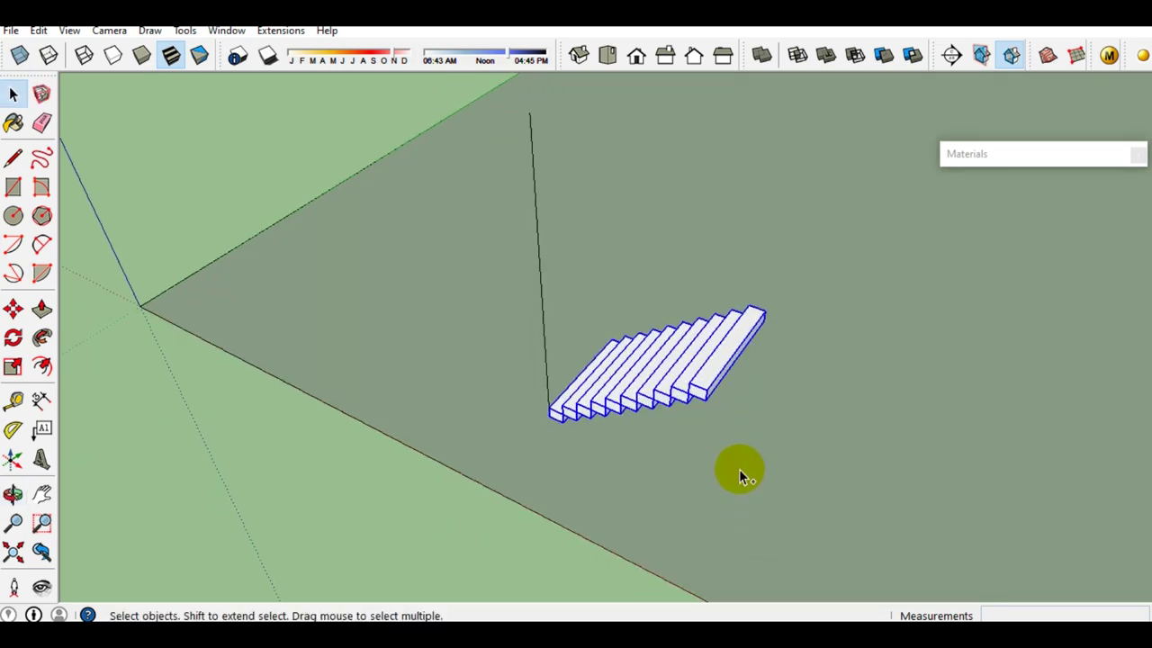
Copy and paste the whole flight, placing the copy to the right of the original
key(ctrl+c)
key(ctrl+v)
click(838, 438)
mouse_move(841, 437)
middle_down()
mouse_move(635, 364)
mouse_move(720, 342)
middle_up()
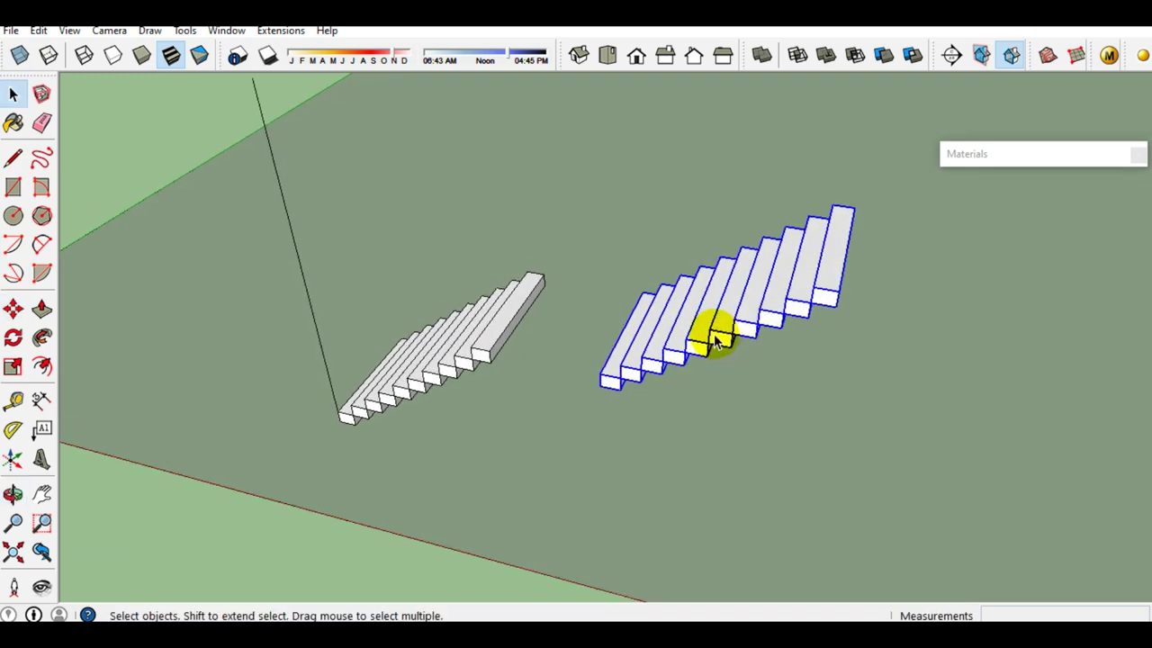
Flip the copied flight along blue, green, then blue again so it rises the other way
right_click(715, 317)
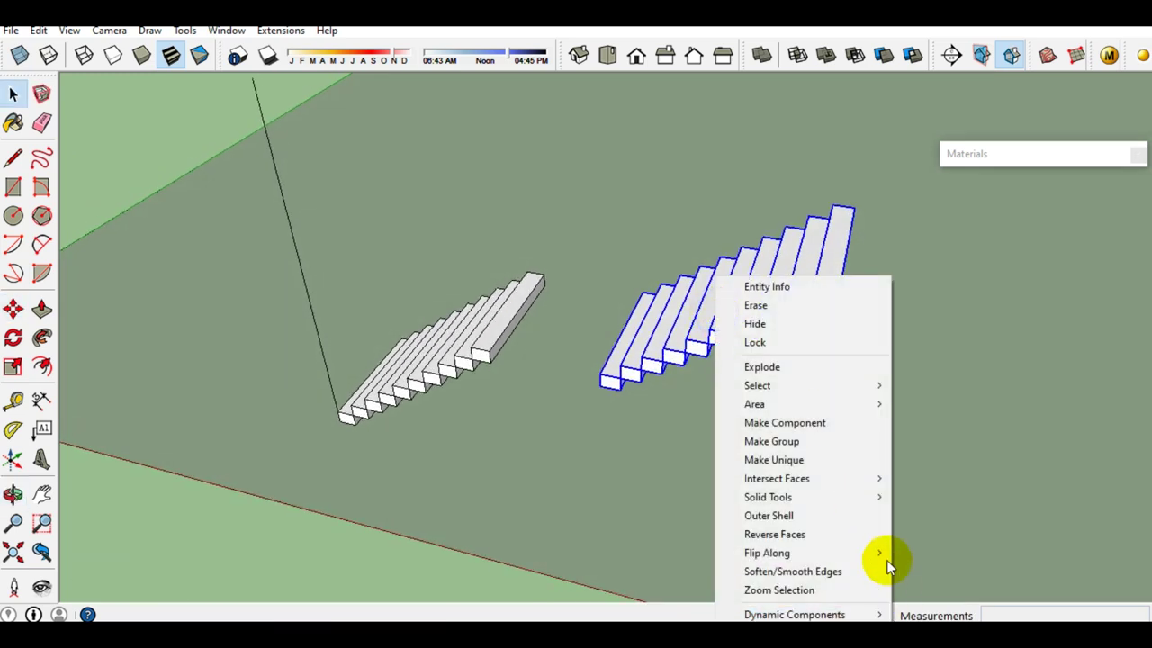
mouse_move(767, 553)
click(968, 588)
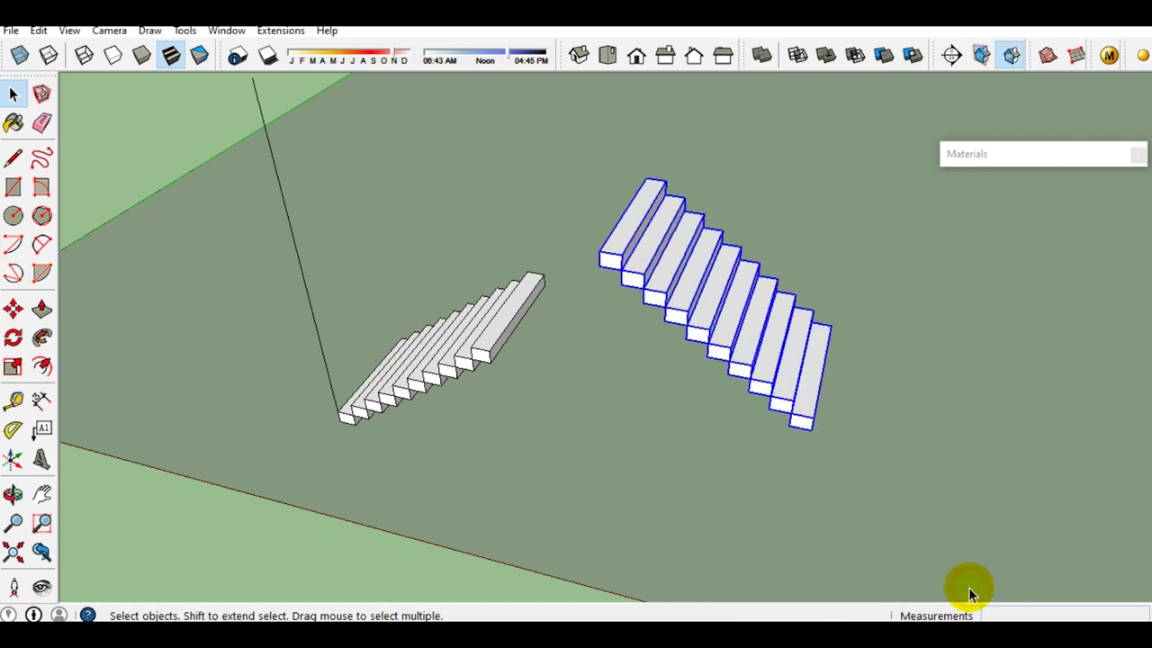
mouse_move(723, 407)
middle_down()
mouse_move(836, 339)
mouse_move(814, 367)
middle_up()
right_click(746, 281)
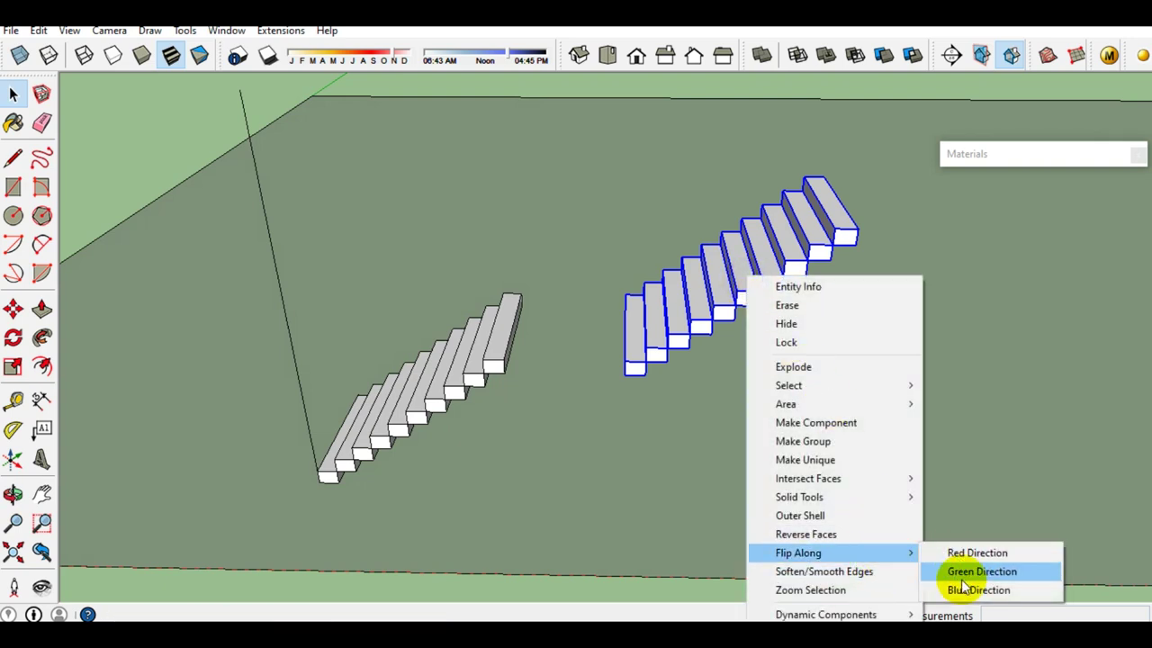
click(959, 576)
right_click(691, 277)
mouse_move(799, 553)
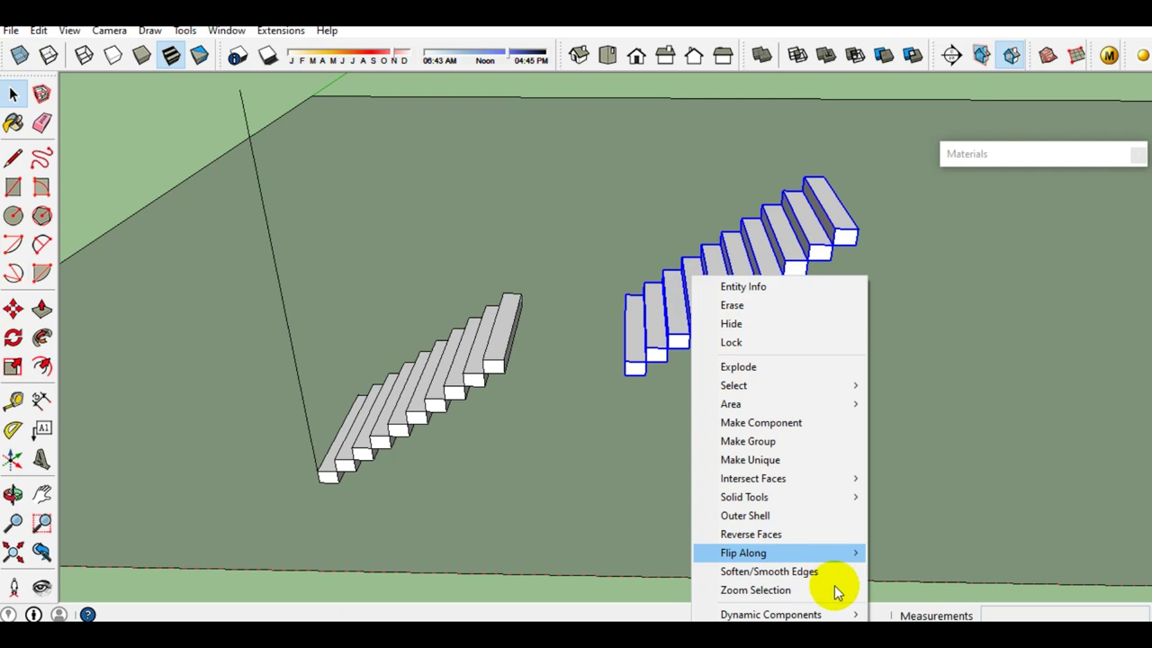
click(909, 589)
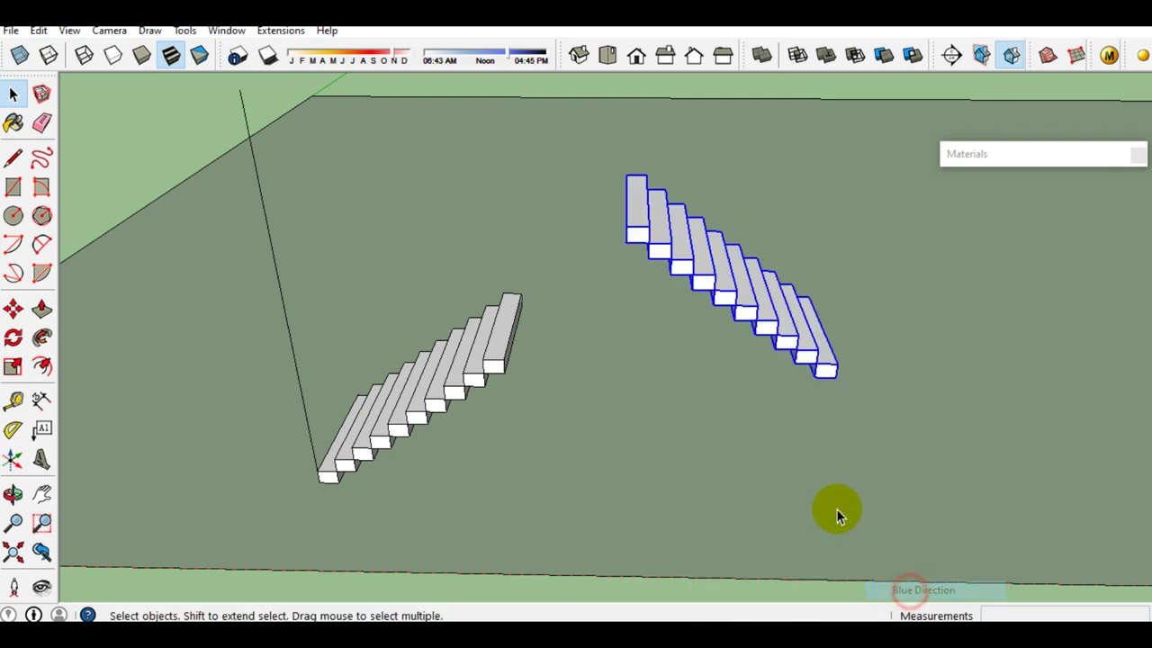
middle_drag(804, 393, 657, 439)
Move the copied flight so it snaps onto the endpoint of the long first step
key(m)
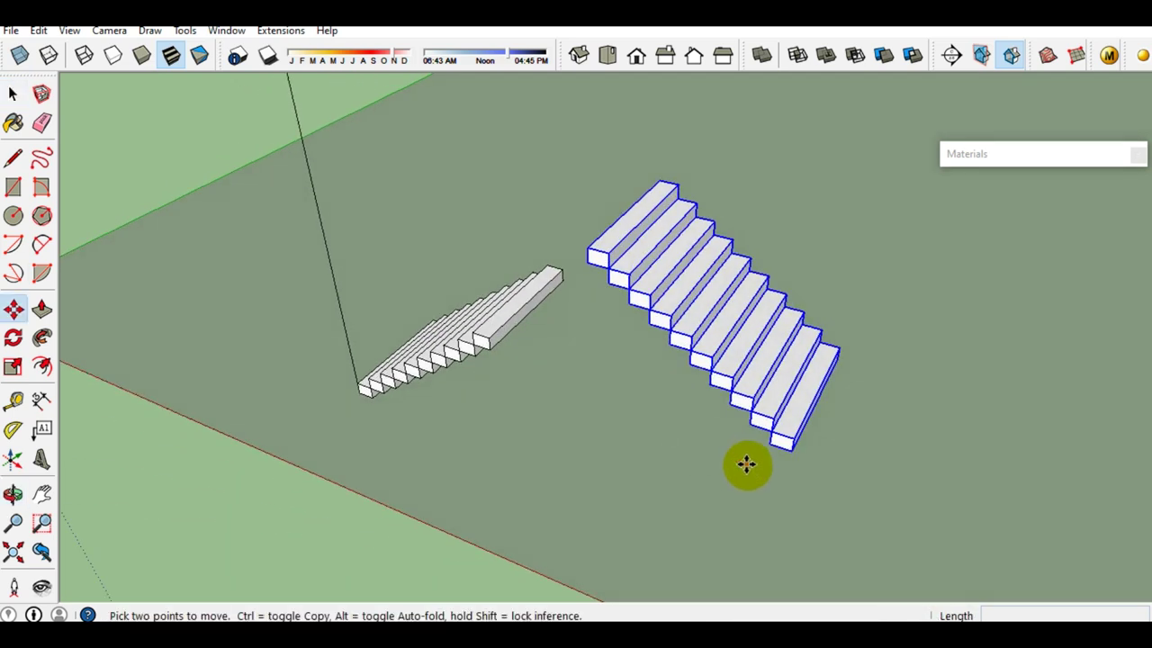
scroll(784, 439, up, 1)
click(783, 438)
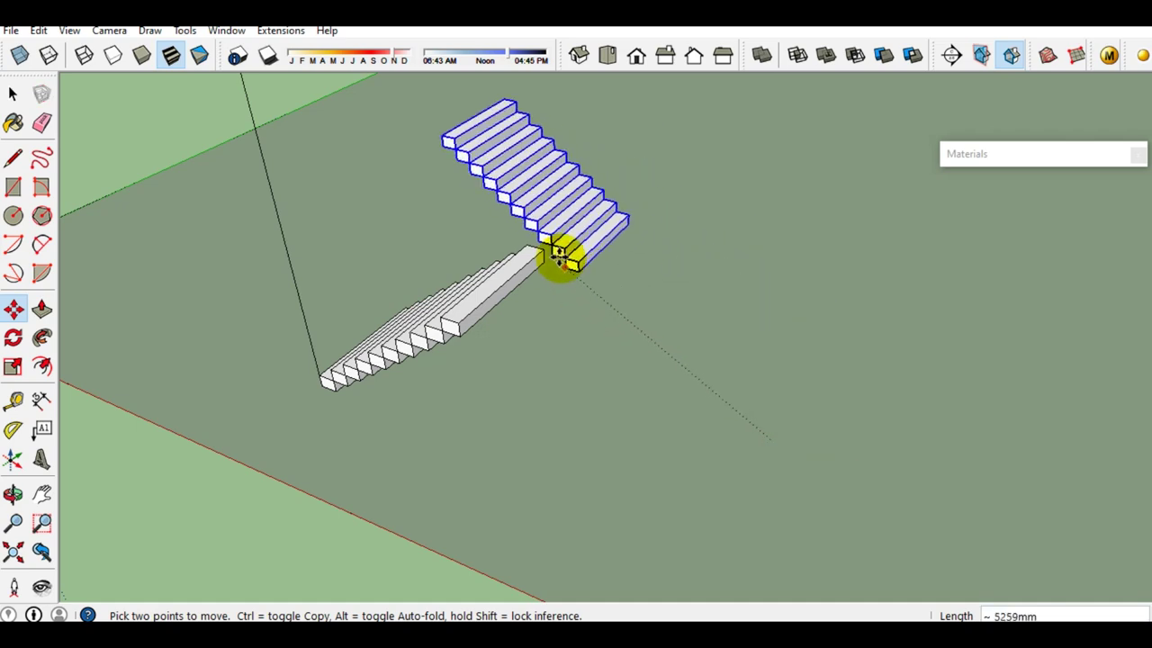
scroll(560, 252, up, 2)
scroll(540, 276, up, 2)
mouse_move(529, 276)
middle_down()
mouse_move(471, 240)
mouse_move(452, 175)
middle_up()
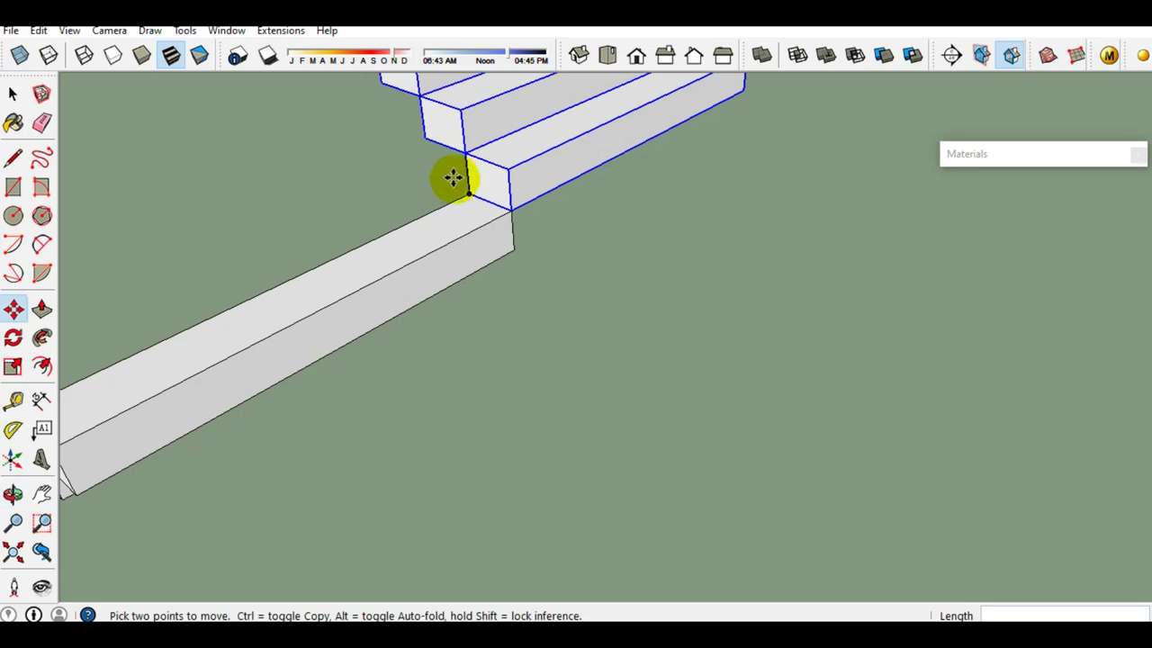
click(506, 189)
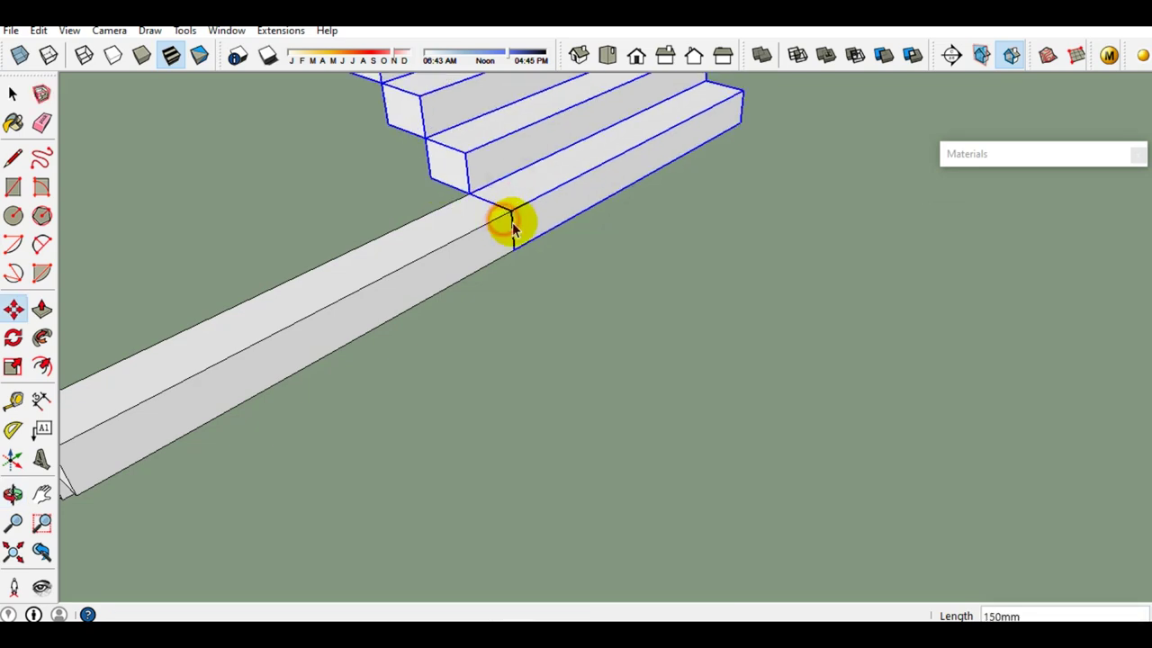
key(space)
scroll(509, 225, down, 3)
Select the long first step where the flights meet and view it end-on
mouse_move(488, 257)
middle_down()
mouse_move(660, 246)
mouse_move(630, 334)
mouse_move(471, 265)
mouse_move(708, 195)
mouse_move(592, 225)
mouse_move(522, 226)
middle_up()
click(475, 258)
click(517, 230)
click(507, 274)
scroll(496, 282, down, 3)
mouse_move(496, 283)
middle_down()
mouse_move(545, 239)
mouse_move(634, 214)
mouse_move(570, 229)
middle_up()
scroll(514, 252, up, 3)
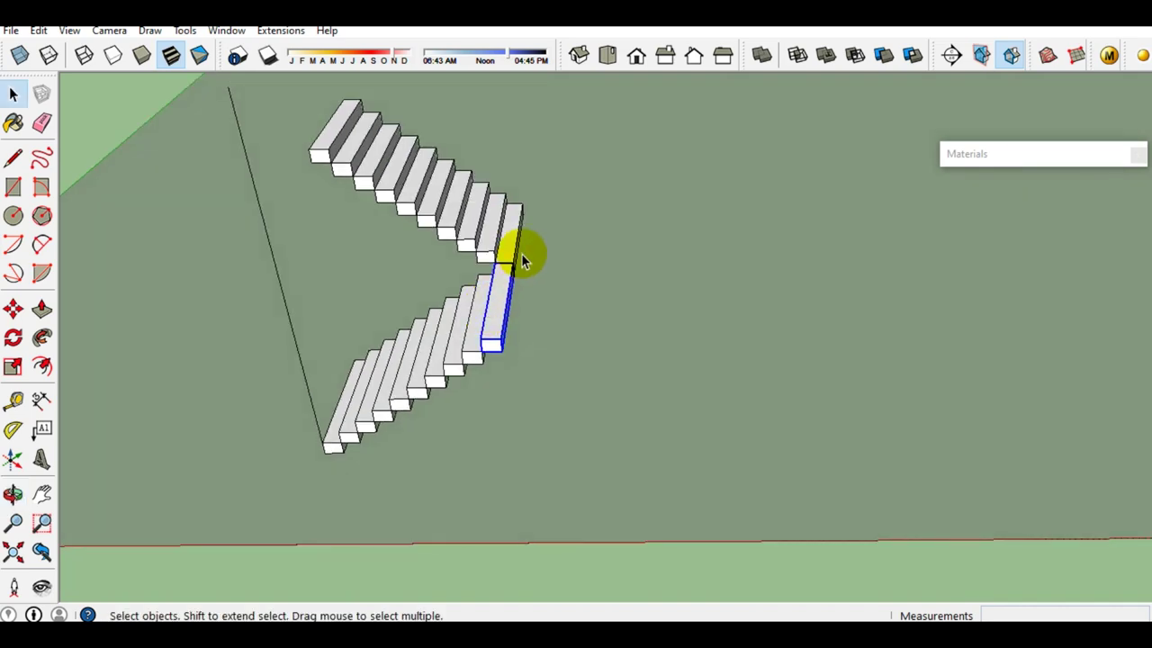
scroll(489, 258, up, 3)
mouse_move(488, 258)
middle_down()
mouse_move(562, 217)
mouse_move(635, 326)
mouse_move(488, 278)
mouse_move(479, 295)
mouse_move(399, 296)
middle_up()
Select both long first steps and make them unique
scroll(509, 258, up, 2)
shift+click(463, 309)
middle_drag(522, 237, 388, 273)
click(442, 264)
shift+click(545, 234)
right_click(495, 257)
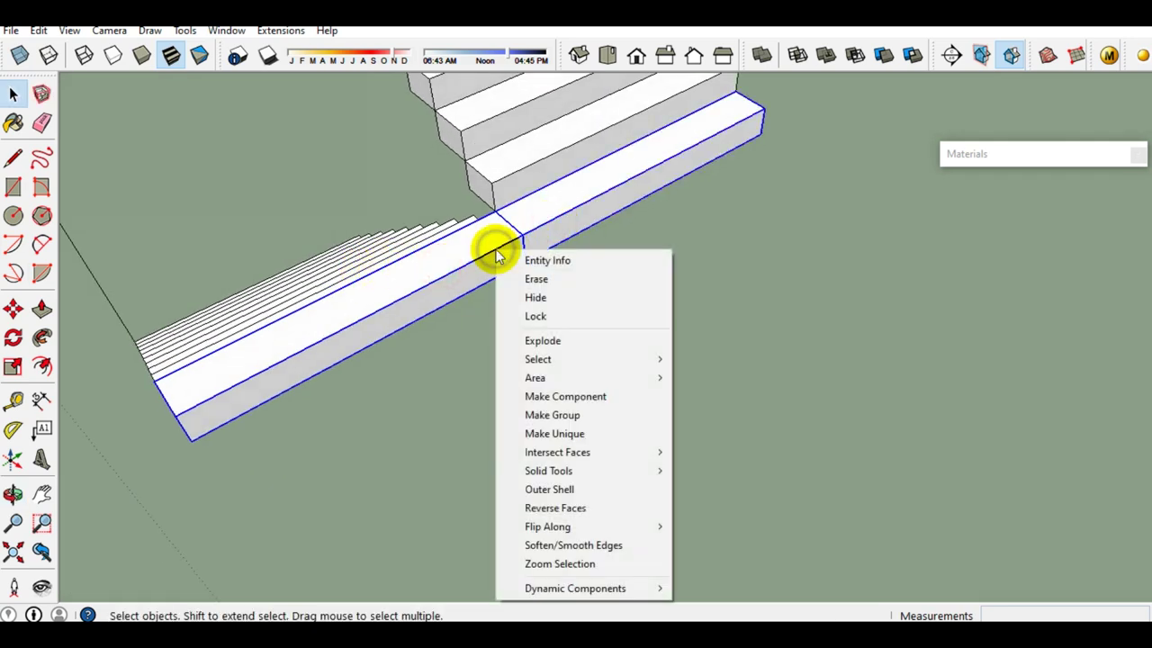
click(563, 433)
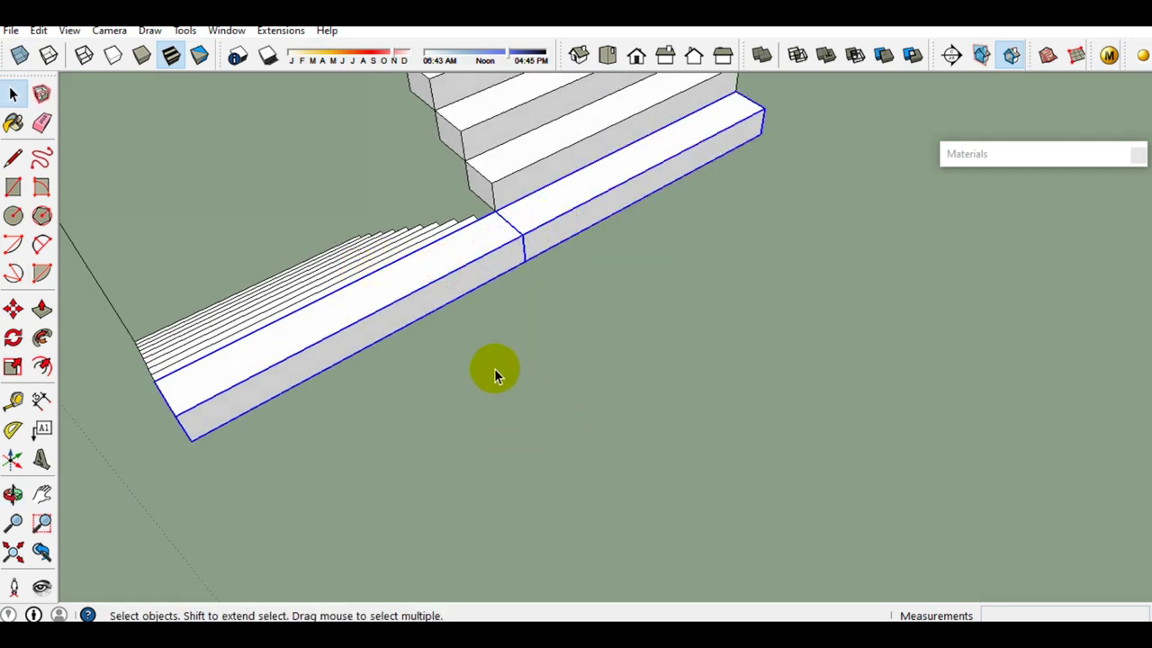
Union the two long steps into one solid beam with Outer Shell
right_click(480, 273)
mouse_move(532, 468)
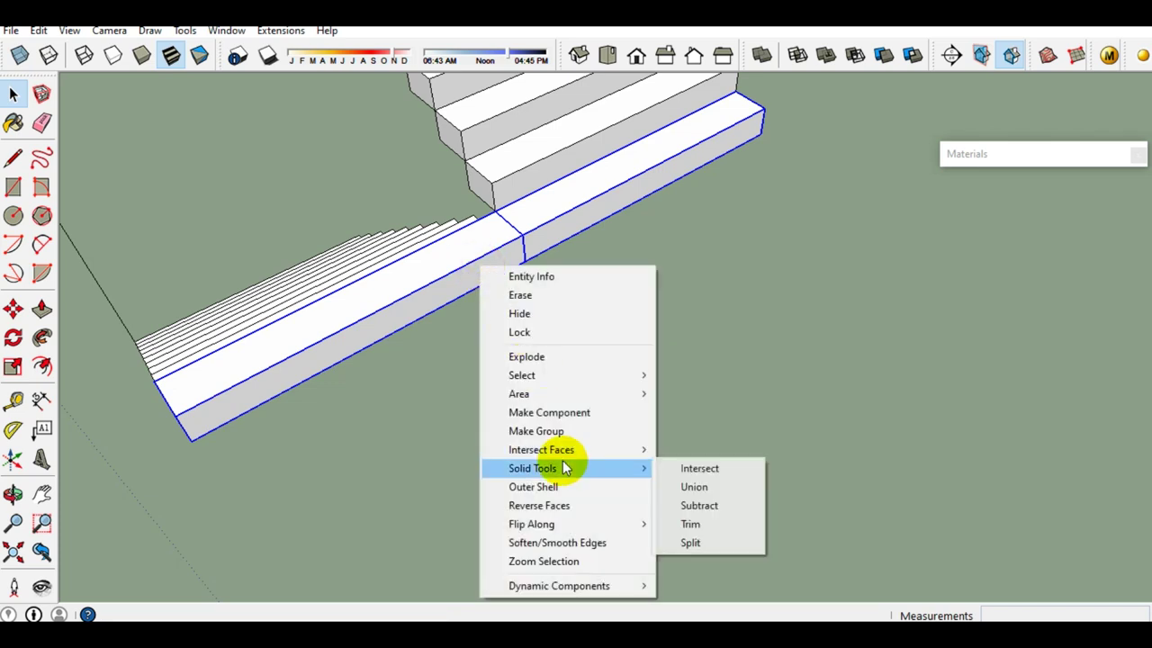
click(557, 490)
mouse_move(485, 292)
middle_down()
mouse_move(730, 231)
mouse_move(547, 269)
middle_up()
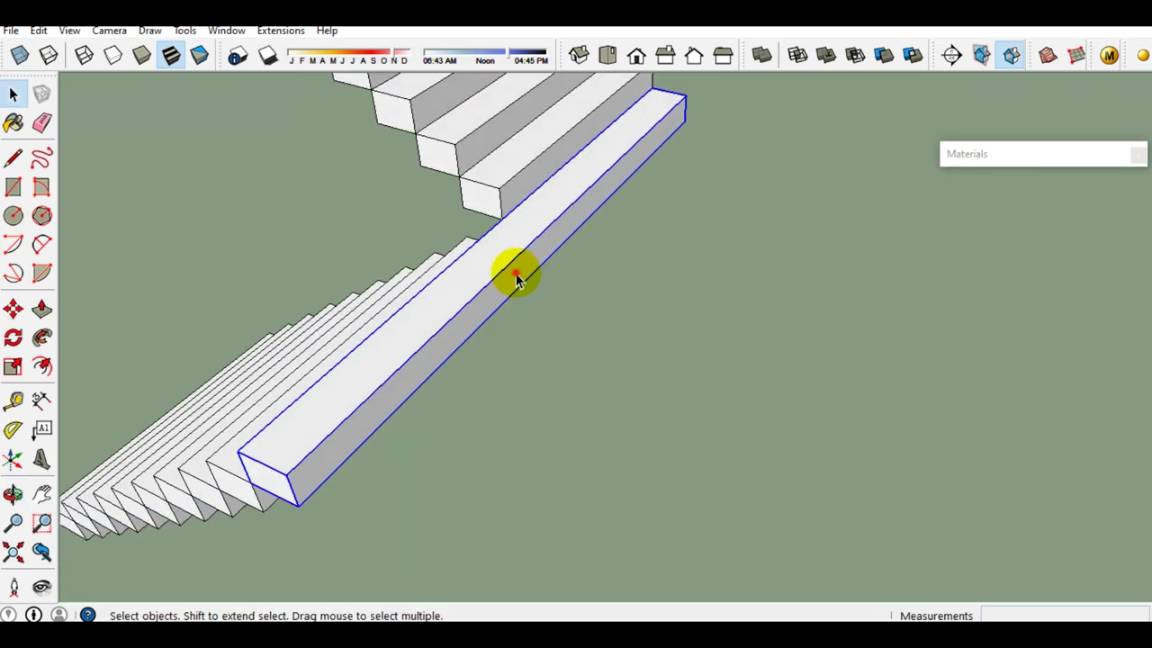
mouse_move(506, 305)
middle_down()
mouse_move(602, 291)
mouse_move(455, 424)
mouse_move(570, 355)
mouse_move(561, 474)
mouse_move(558, 327)
mouse_move(453, 270)
mouse_move(527, 260)
mouse_move(589, 310)
mouse_move(629, 309)
middle_up()
Draw a 1500 mm guide line from the beam's edge
key(l)
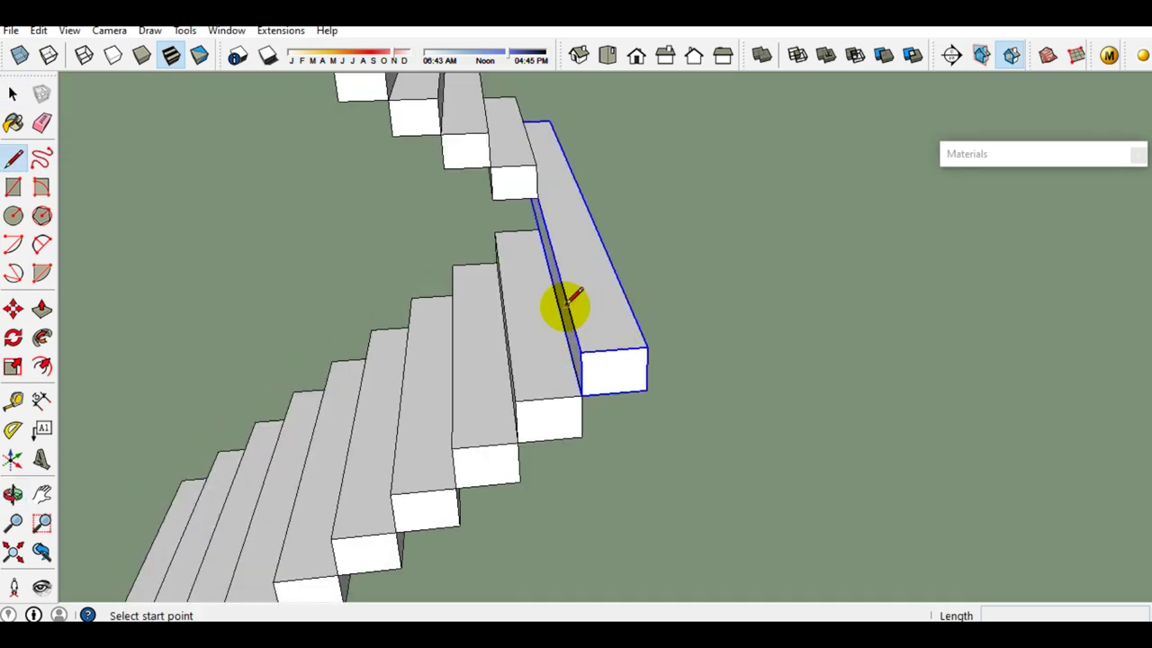
click(567, 304)
text(1500)
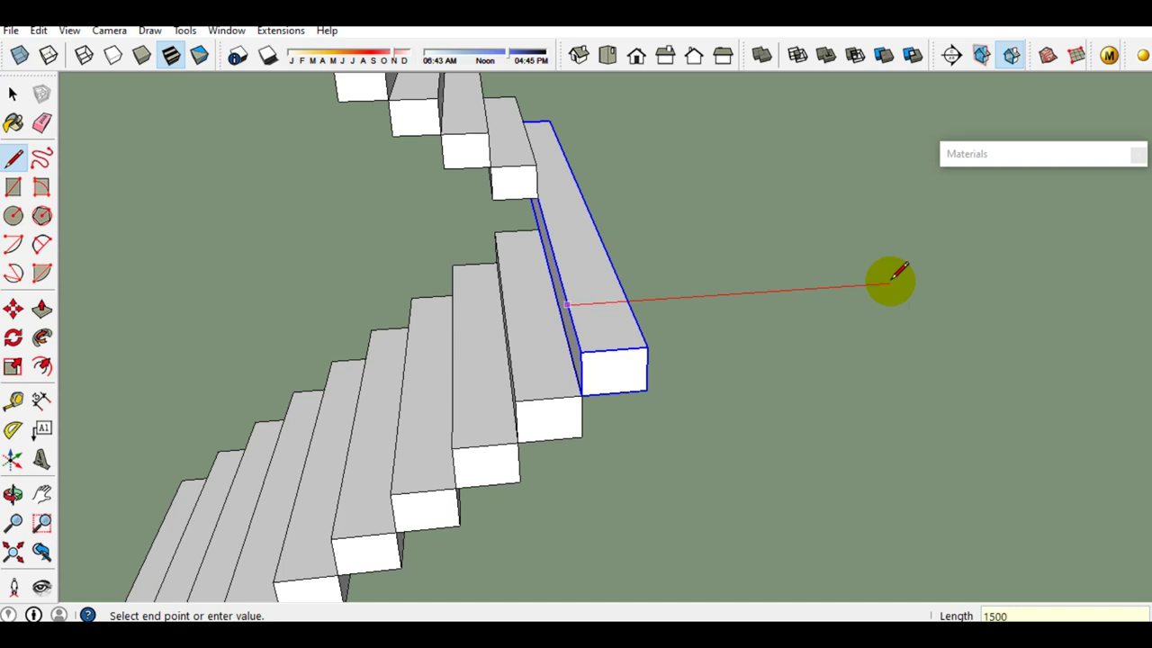
key(space)
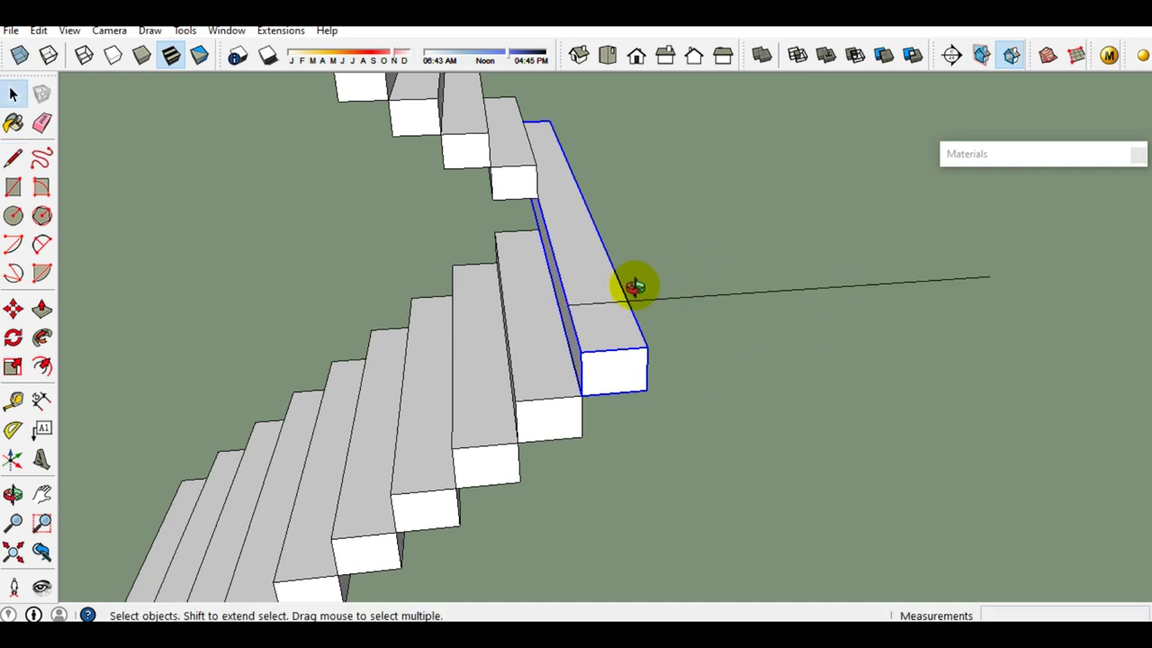
middle_drag(636, 286, 472, 283)
Scale the beam 7.5 times along the red axis into a wide landing slab
key(s)
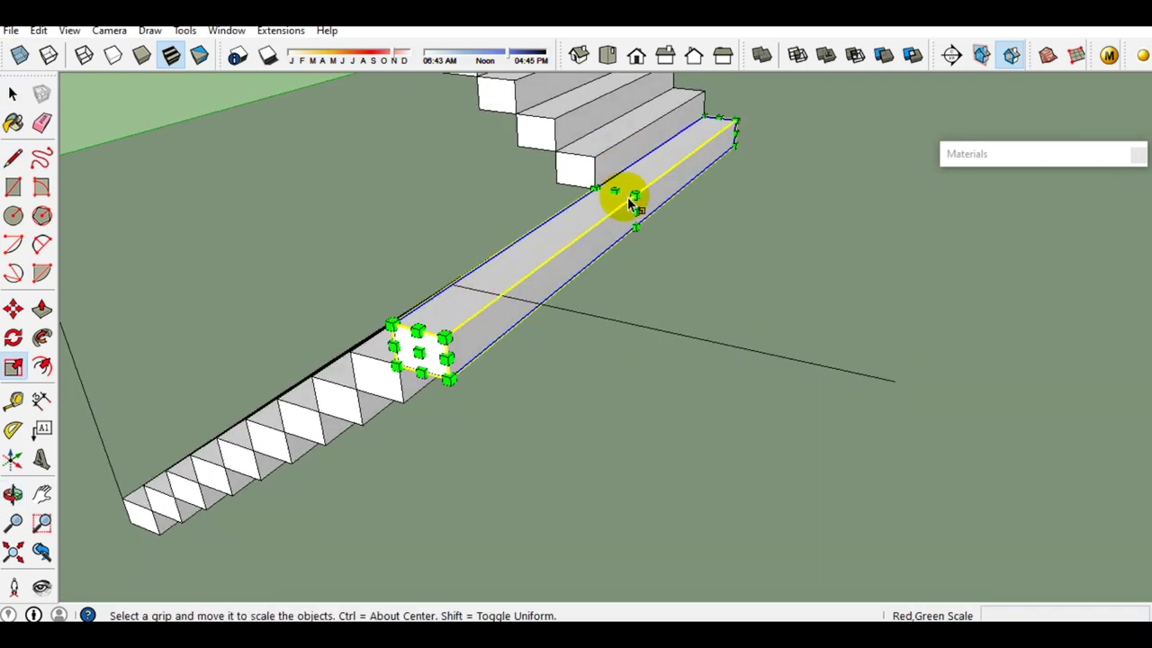
drag(635, 209, 886, 384)
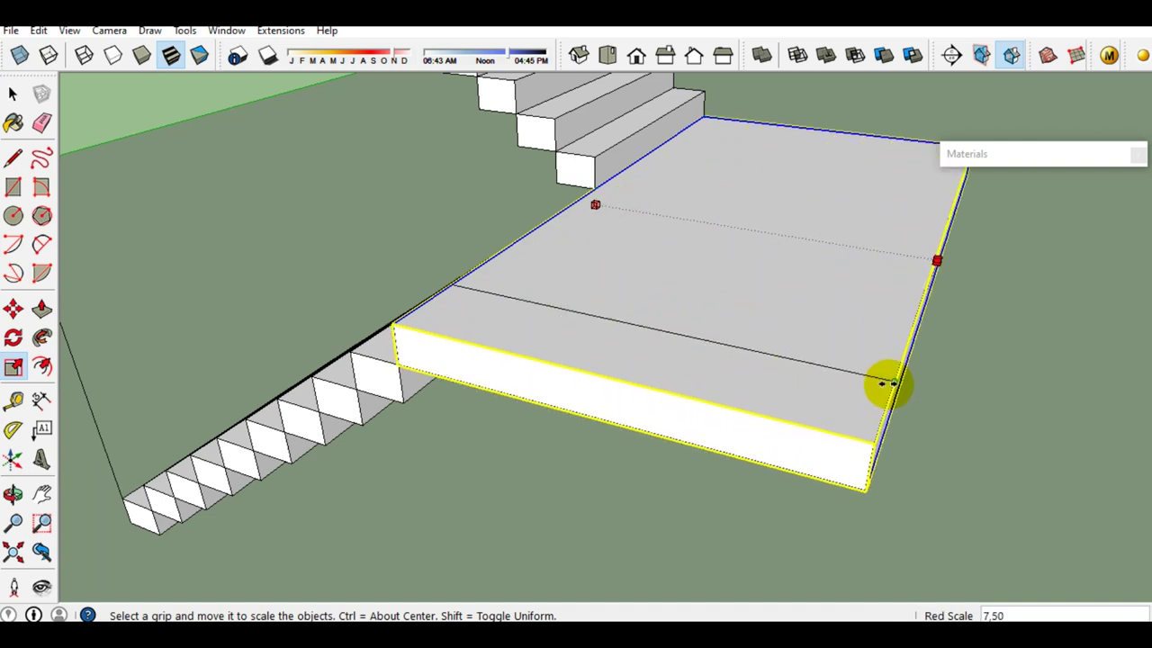
key(space)
mouse_move(725, 341)
middle_down()
mouse_move(864, 349)
mouse_move(766, 324)
mouse_move(615, 335)
middle_up()
click(615, 332)
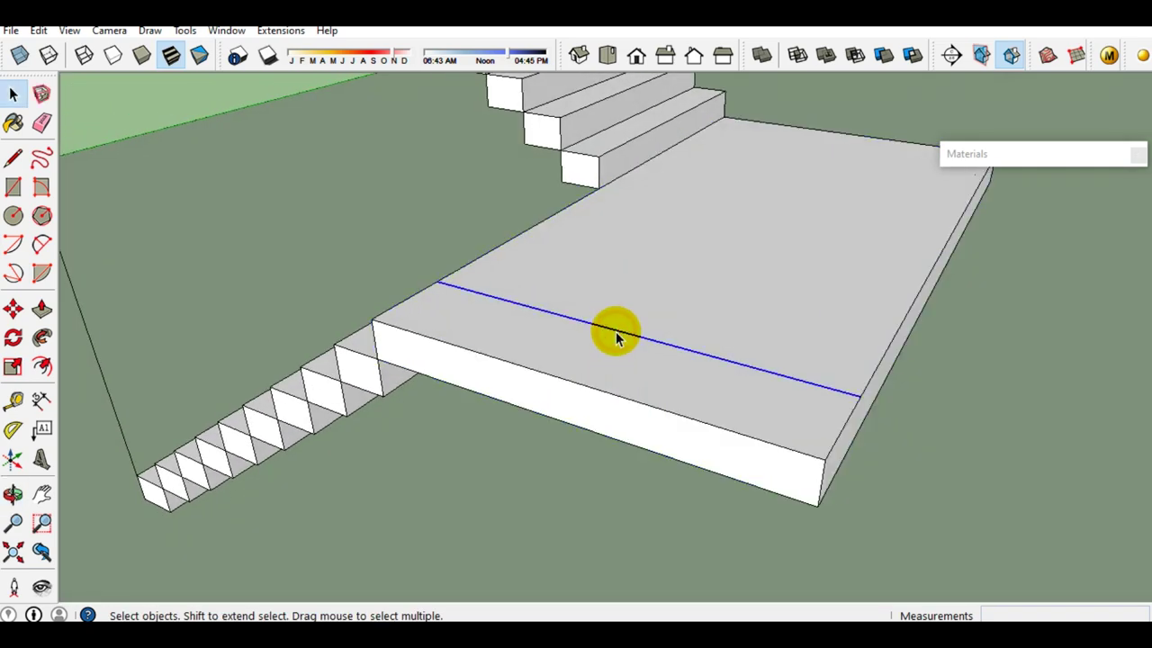
mouse_move(615, 331)
middle_down()
mouse_move(507, 337)
mouse_move(674, 332)
mouse_move(769, 273)
mouse_move(509, 308)
mouse_move(776, 266)
mouse_move(643, 275)
middle_up()
scroll(509, 308, down, 3)
scroll(528, 319, down, 2)
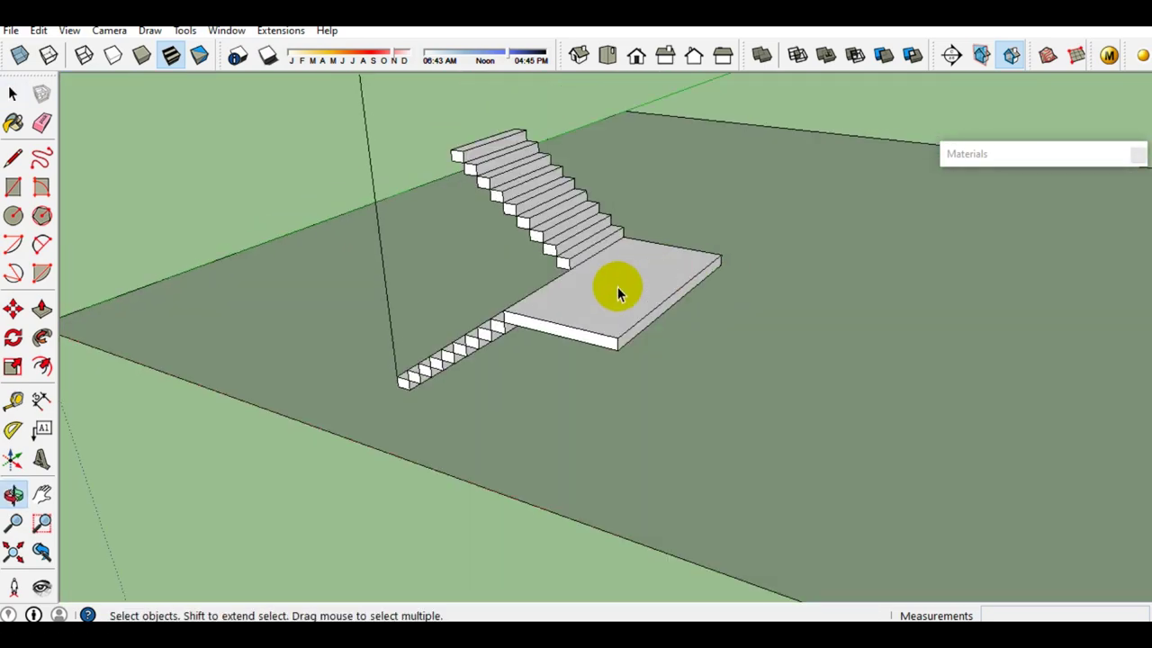
scroll(522, 322, up, 2)
middle_drag(522, 321, 663, 242)
scroll(537, 300, up, 2)
scroll(537, 300, up, 2)
mouse_move(489, 334)
middle_down()
mouse_move(586, 226)
mouse_move(609, 284)
mouse_move(404, 260)
mouse_move(420, 185)
mouse_move(468, 278)
mouse_move(438, 335)
mouse_move(481, 288)
mouse_move(548, 273)
mouse_move(558, 298)
mouse_move(548, 314)
middle_up()
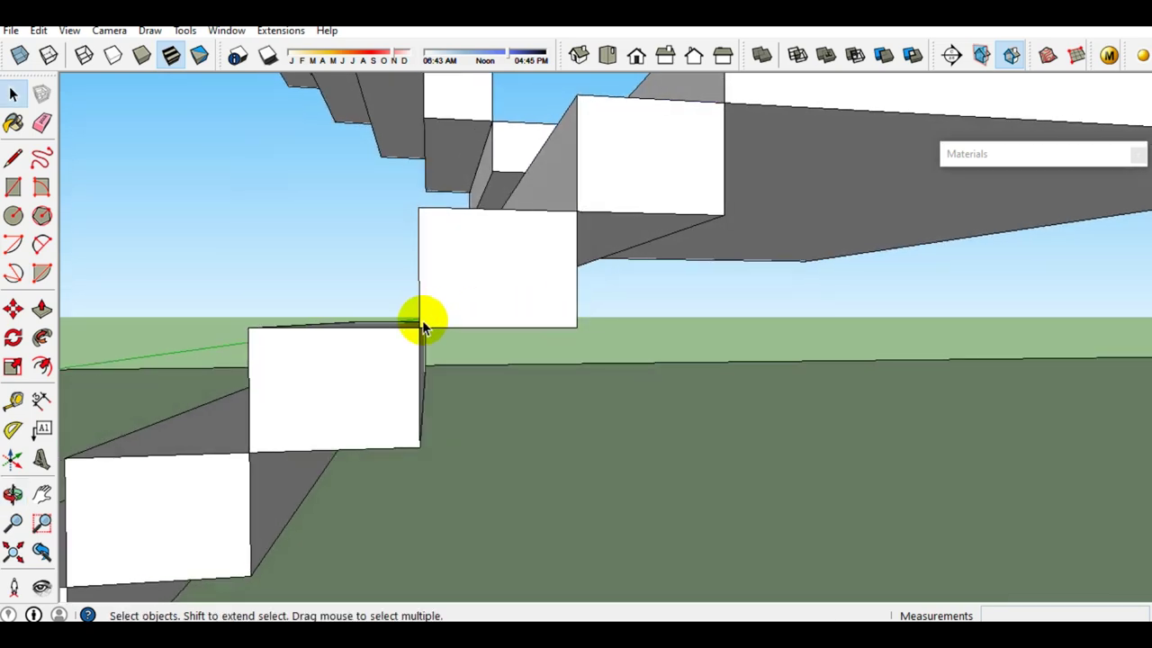
scroll(390, 315, up, 2)
scroll(423, 328, down, 1)
mouse_move(449, 321)
middle_down()
mouse_move(390, 247)
mouse_move(334, 322)
mouse_move(458, 378)
mouse_move(429, 391)
mouse_move(265, 321)
mouse_move(321, 327)
middle_up()
scroll(396, 364, down, 1)
mouse_move(433, 378)
middle_down()
mouse_move(525, 270)
mouse_move(581, 329)
middle_up()
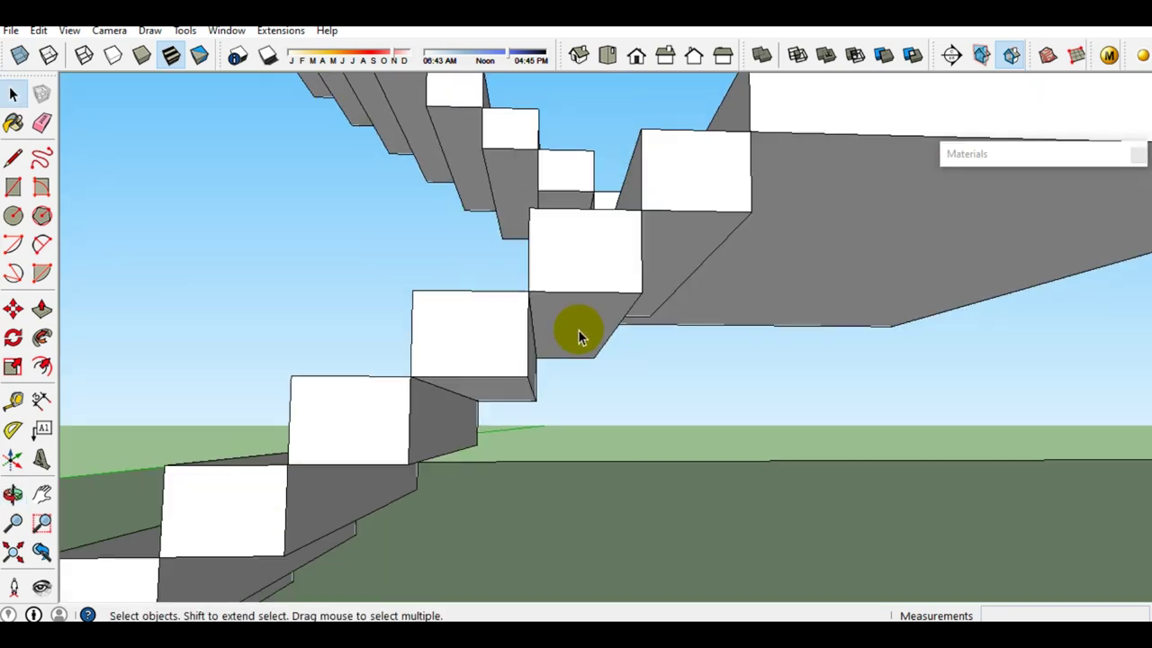
scroll(452, 394, down, 3)
middle_drag(453, 394, 419, 509)
scroll(587, 406, up, 3)
scroll(427, 368, up, 2)
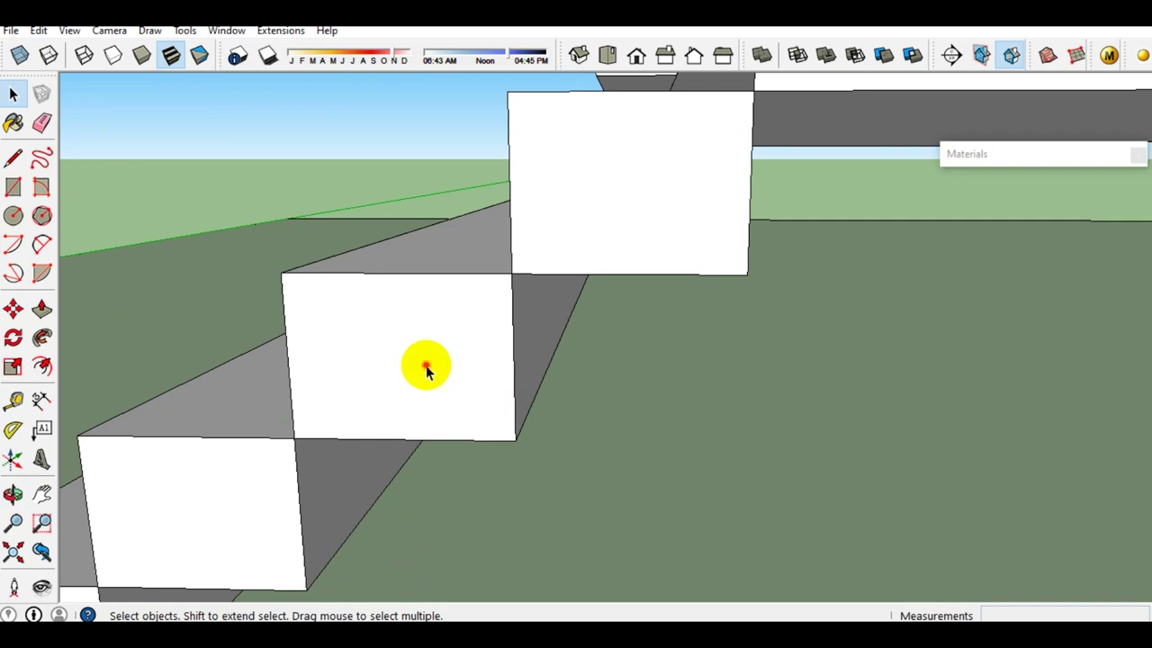
click(426, 368)
scroll(426, 368, down, 1)
scroll(441, 367, down, 1)
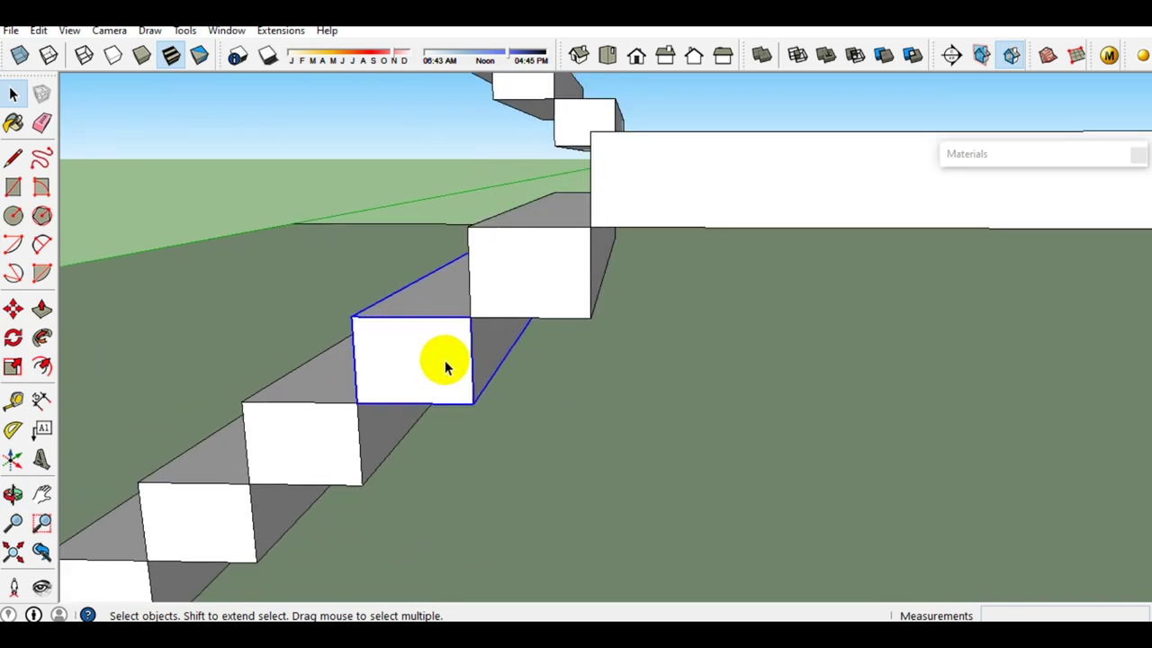
double_click(444, 365)
Move the step's top edge outward 200 mm and close the step group
mouse_move(445, 365)
middle_down()
mouse_move(438, 282)
mouse_move(424, 270)
middle_up()
scroll(450, 265, up, 2)
scroll(475, 261, up, 1)
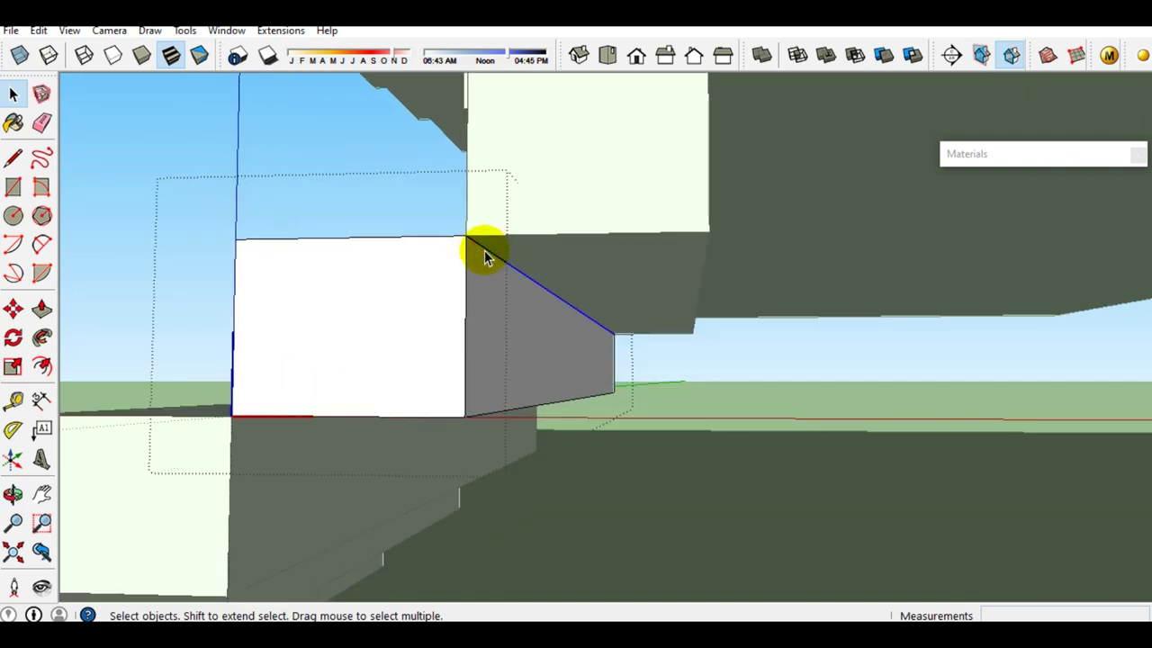
key(m)
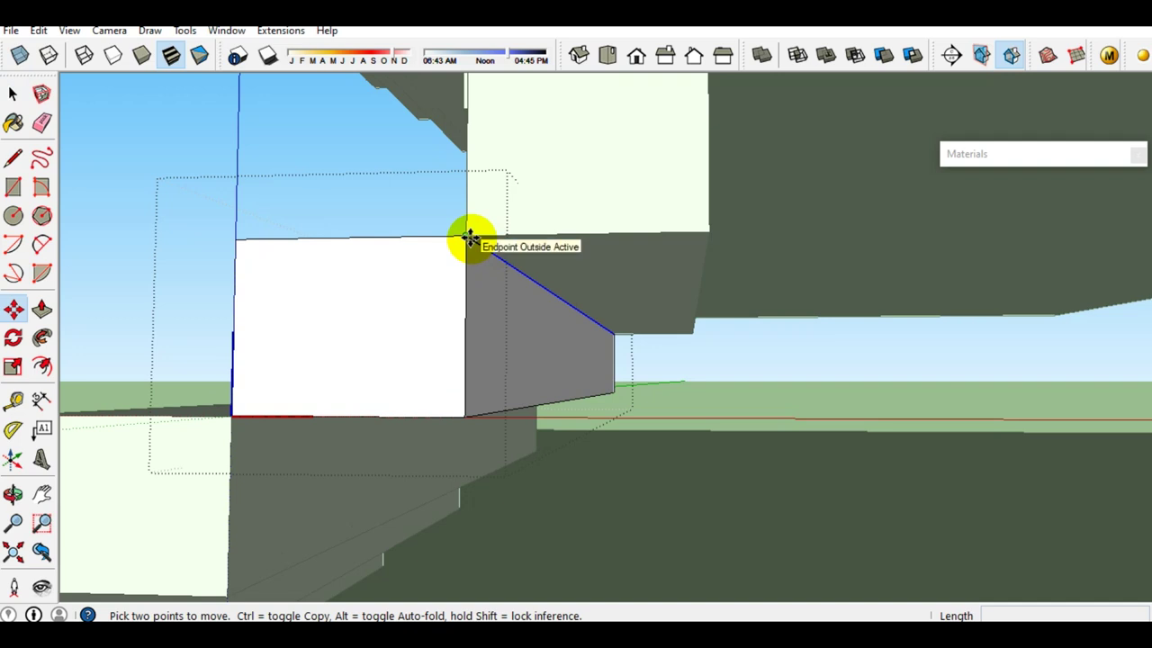
drag(470, 238, 708, 237)
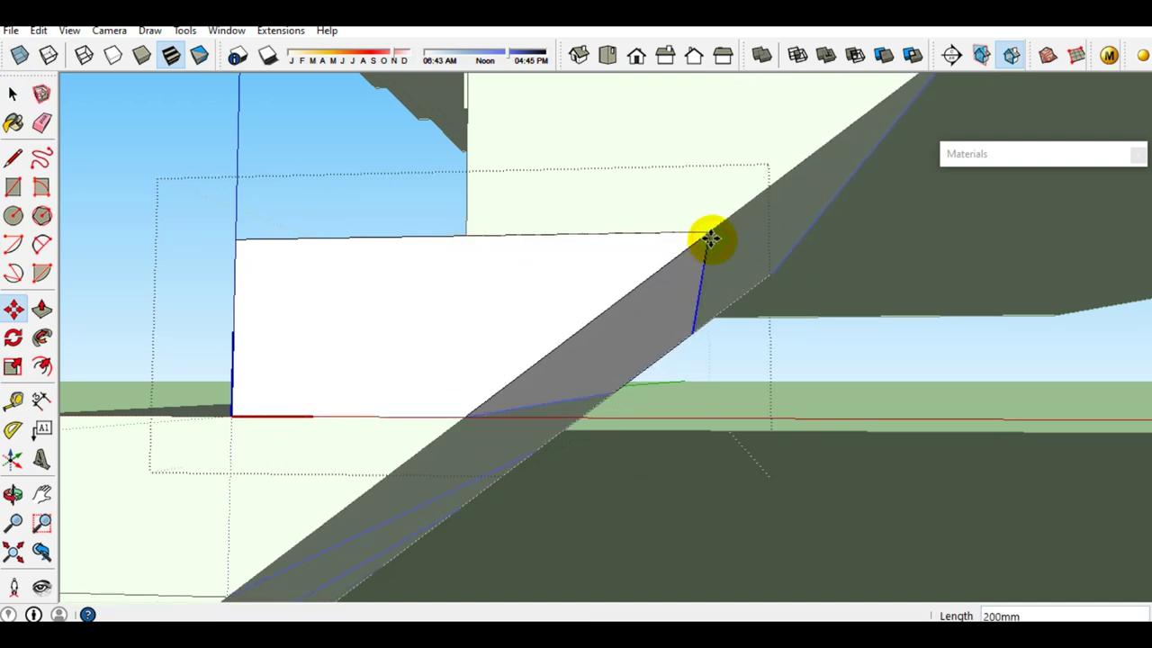
key(space)
scroll(630, 265, down, 2)
scroll(630, 270, down, 3)
mouse_move(627, 261)
middle_down()
mouse_move(597, 288)
mouse_move(621, 274)
mouse_move(598, 342)
mouse_move(606, 282)
mouse_move(640, 297)
middle_up()
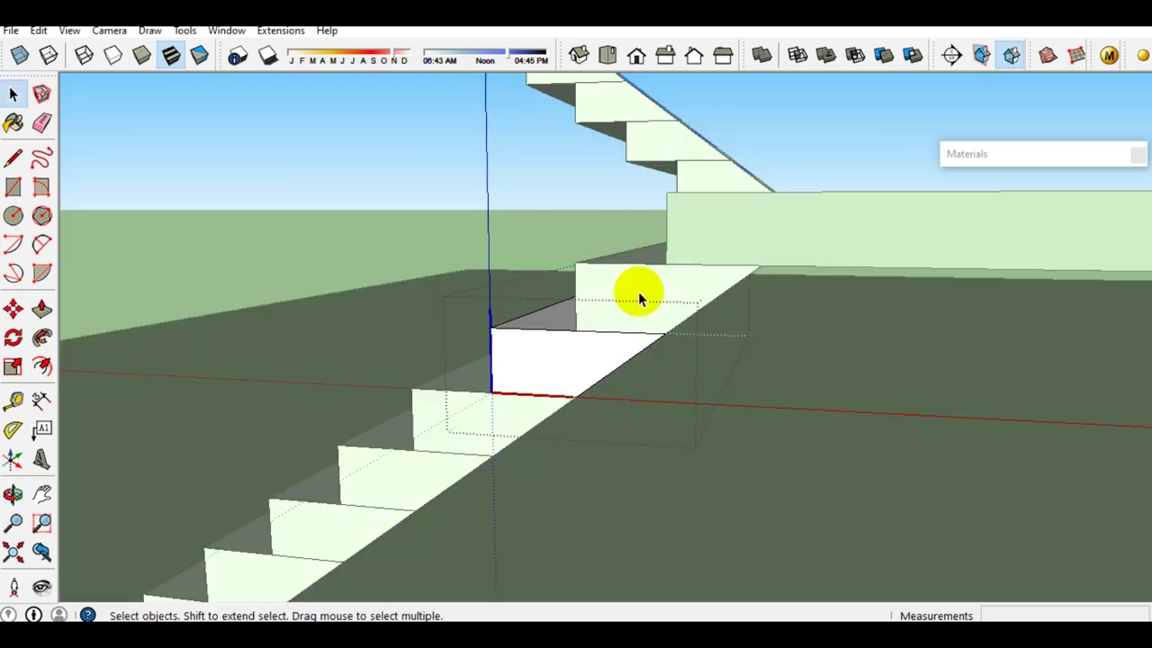
click(640, 299)
Select the upper flight's steps one by one from the bottom upward
mouse_move(708, 229)
middle_down()
mouse_move(609, 391)
mouse_move(710, 281)
mouse_move(668, 409)
middle_up()
scroll(689, 313, up, 3)
click(690, 313)
mouse_move(690, 313)
middle_down()
mouse_move(689, 347)
mouse_move(724, 344)
middle_up()
key(space)
click(715, 388)
middle_drag(714, 388, 710, 391)
shift+click(697, 363)
shift+click(668, 320)
shift+click(621, 288)
shift+click(572, 243)
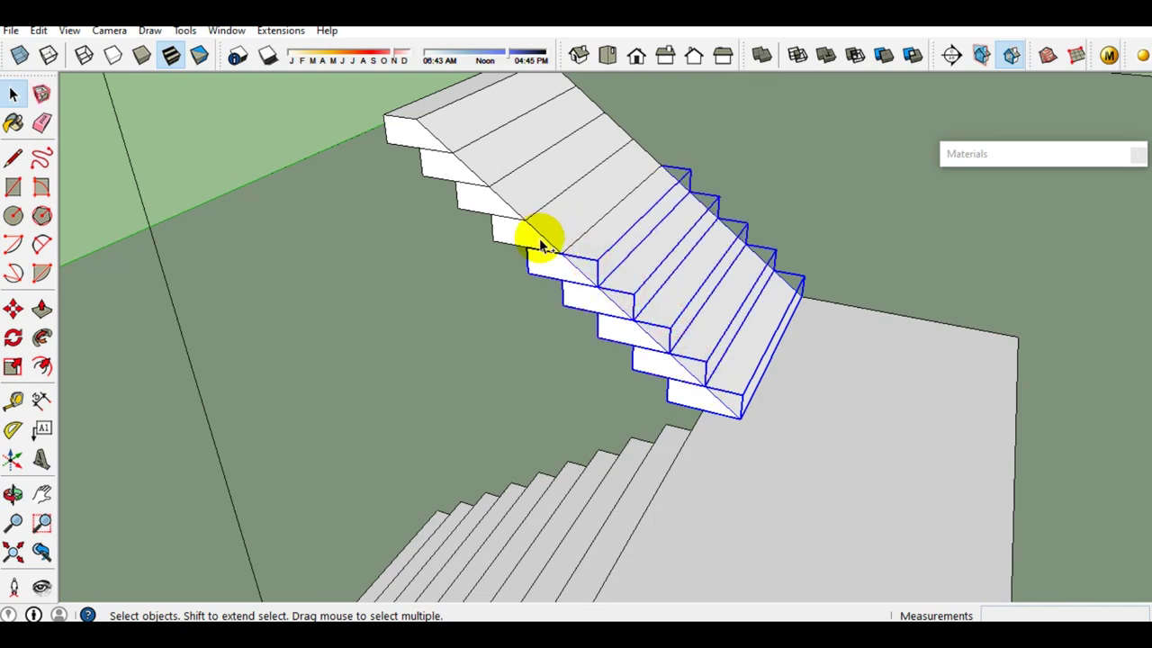
Window-select the whole upper flight and make it unique
scroll(540, 244, down, 4)
shift+drag(360, 98, 673, 247)
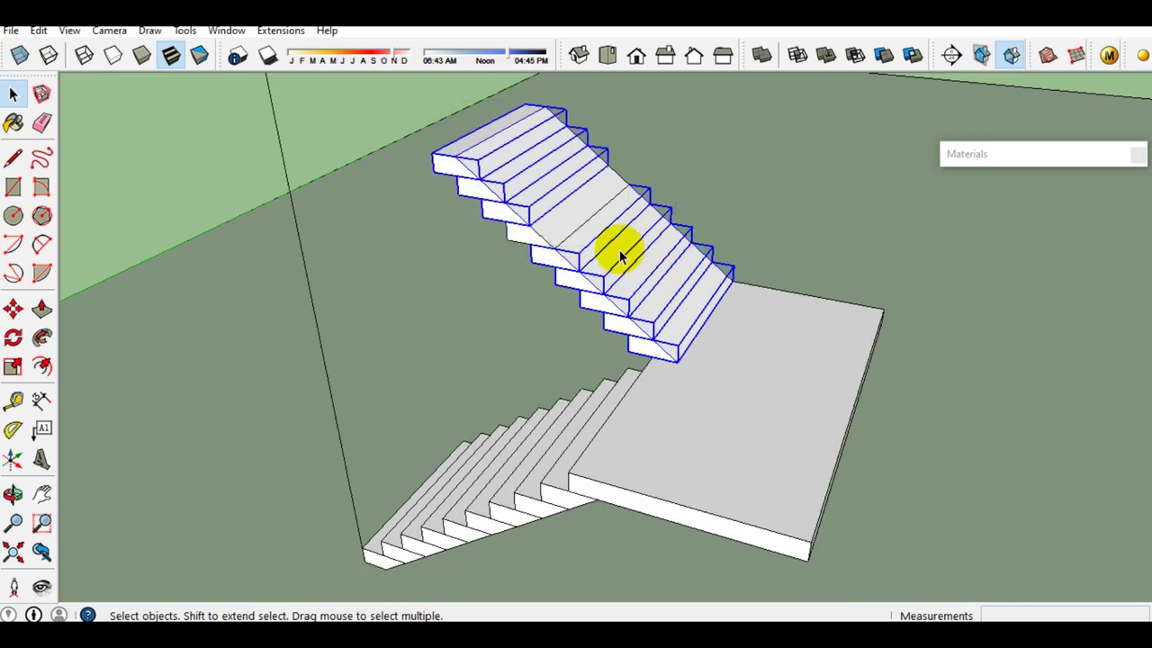
scroll(620, 256, up, 2)
scroll(530, 260, up, 2)
right_click(527, 258)
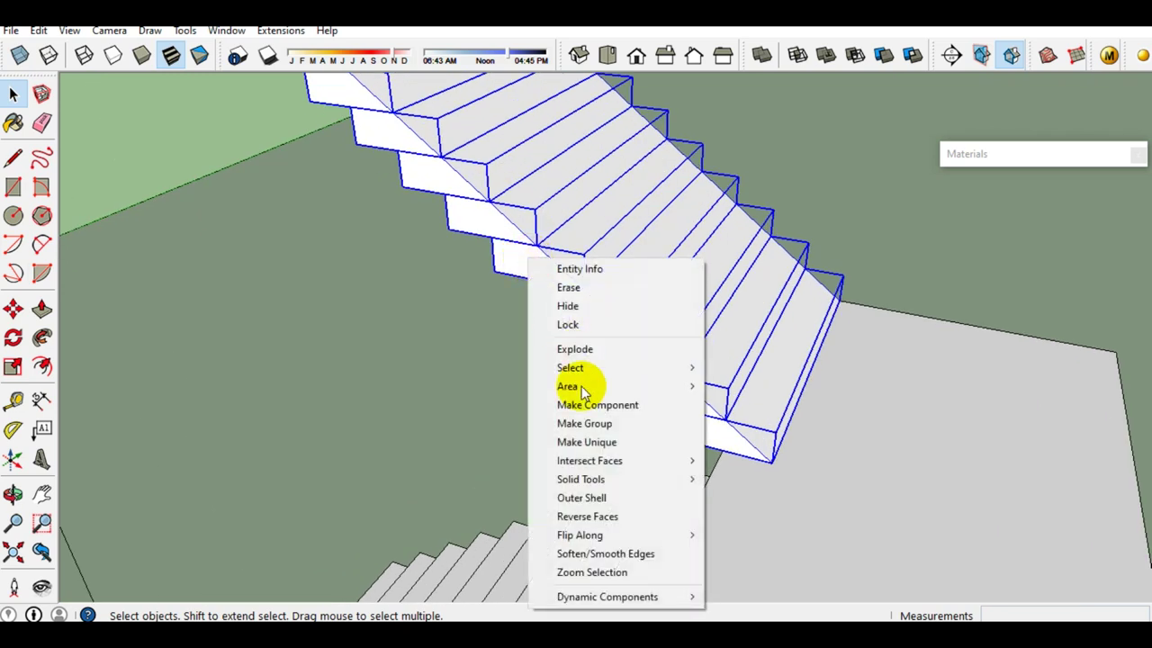
click(584, 443)
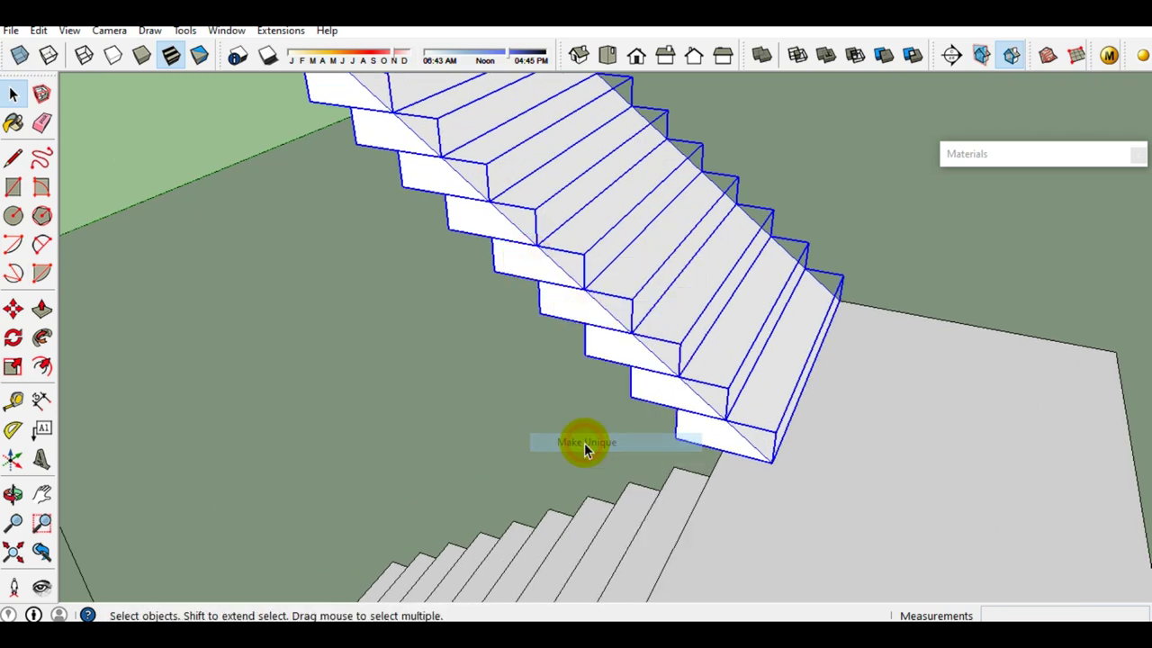
Inside the flight, select all stair geometry and flip it along the red axis
double_click(681, 399)
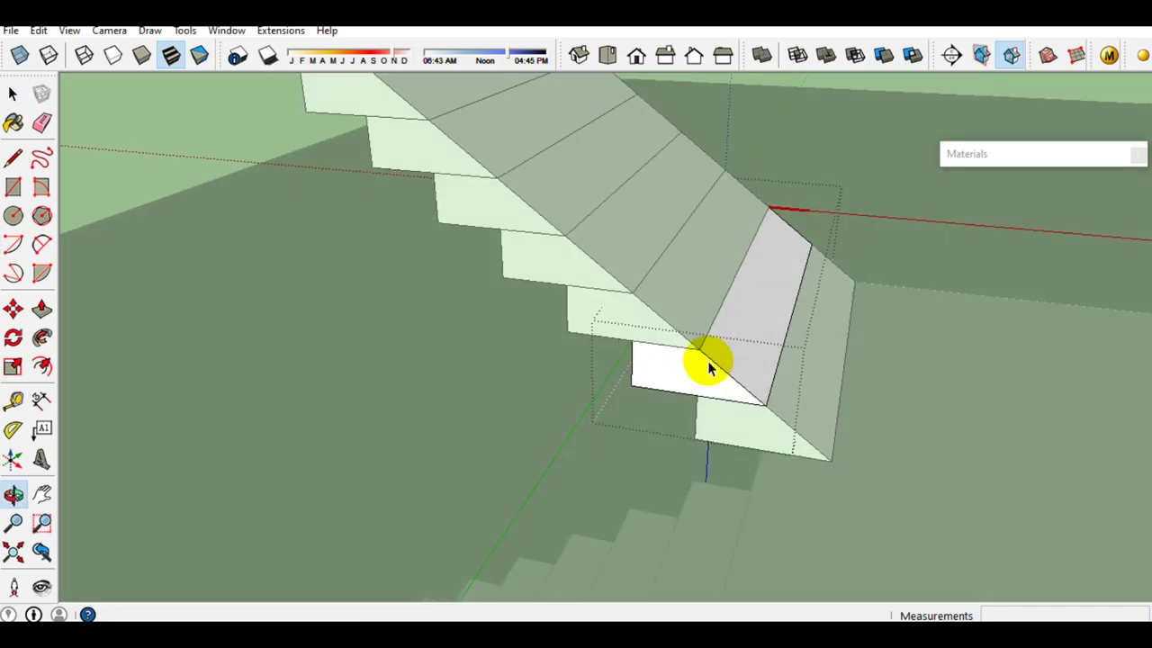
click(692, 369)
triple_click(692, 369)
right_click(692, 369)
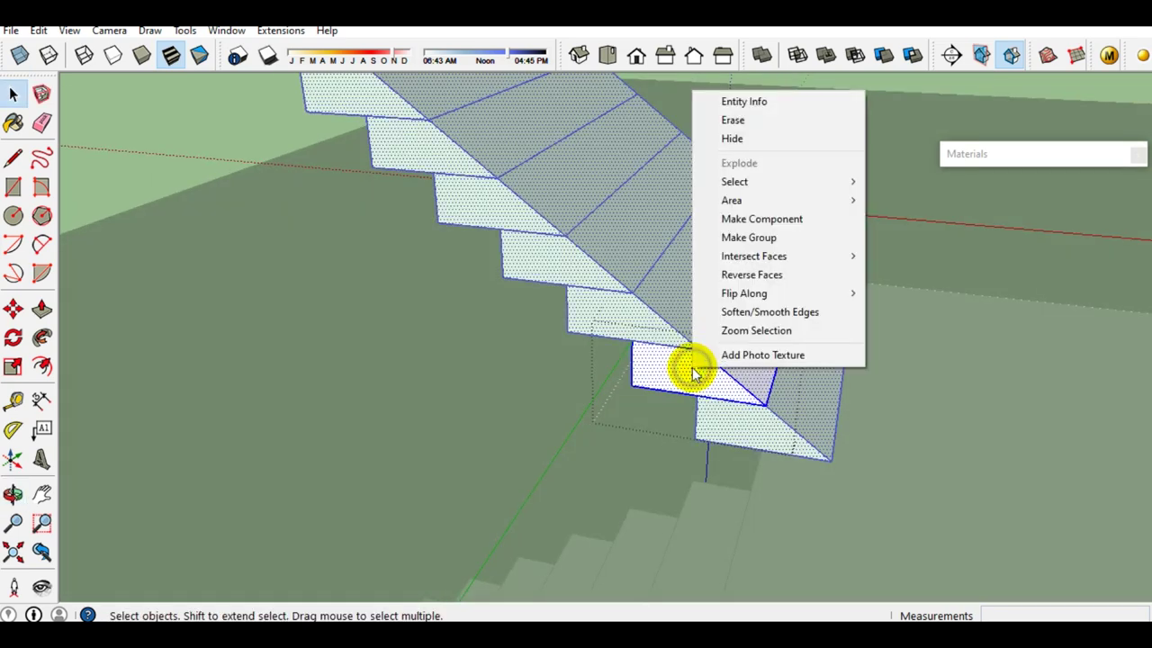
mouse_move(744, 293)
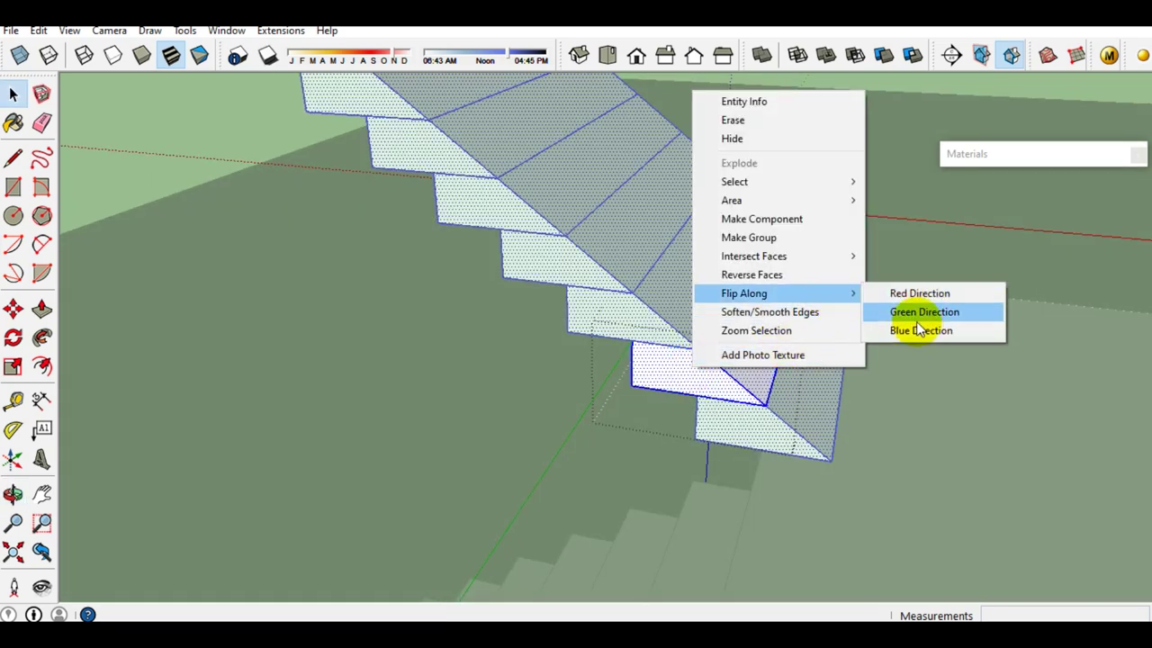
click(918, 299)
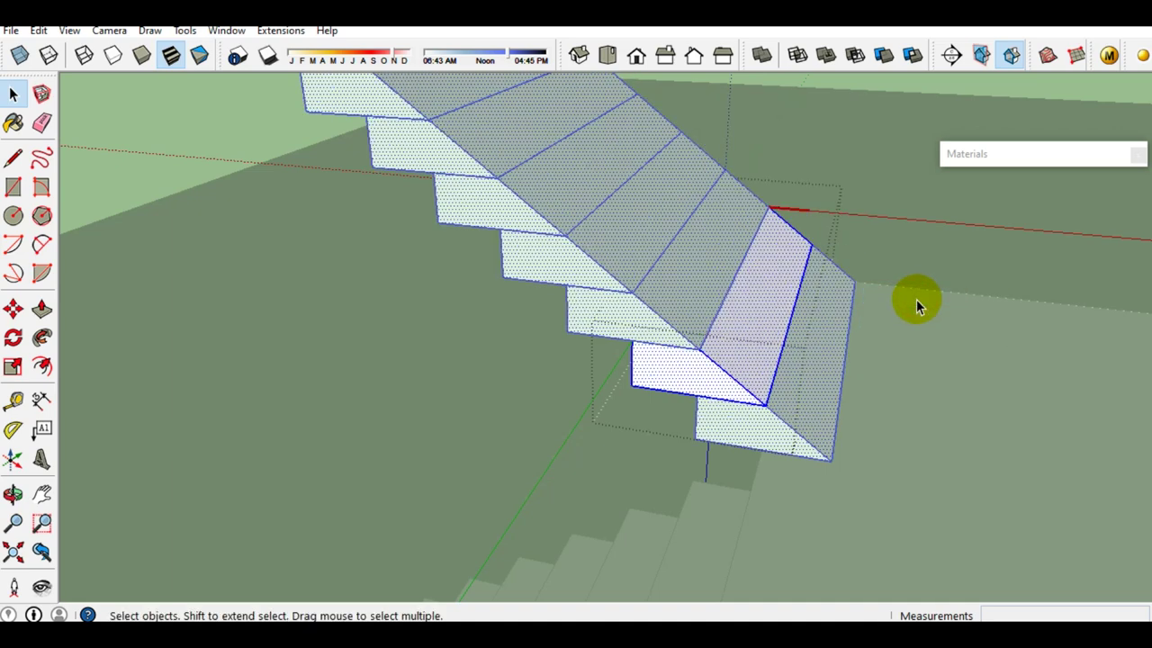
mouse_move(719, 352)
middle_down()
mouse_move(599, 348)
mouse_move(676, 372)
mouse_move(651, 389)
middle_up()
key(Escape)
Inside a step, move its sloped edge 200 mm to square off the step
click(680, 382)
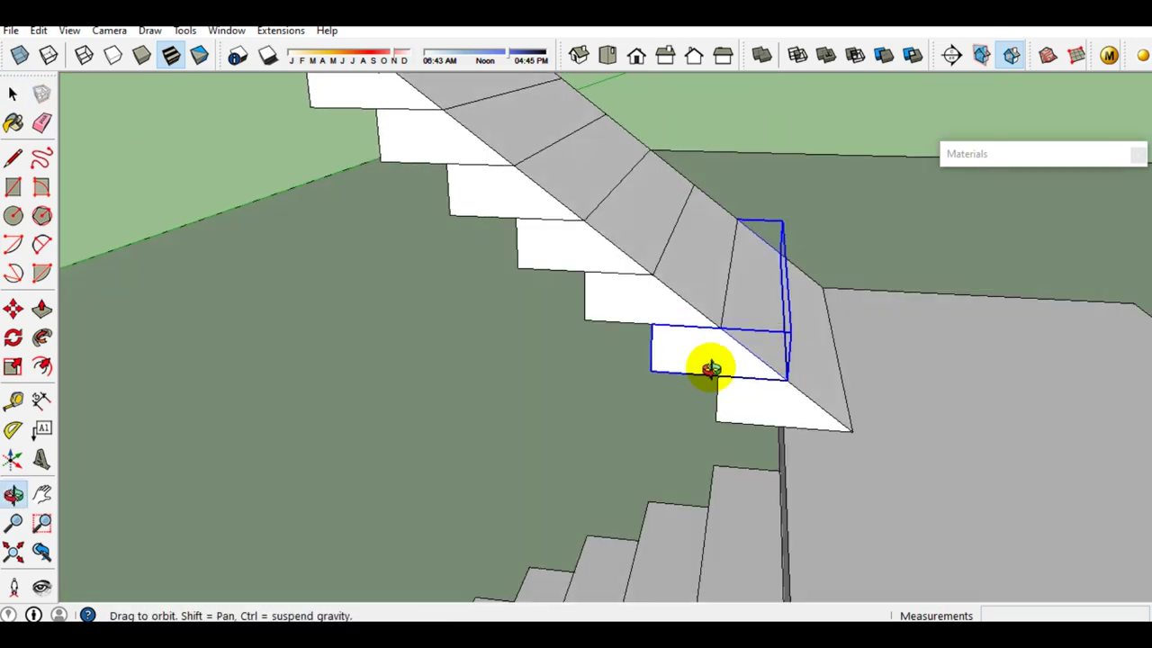
double_click(651, 390)
scroll(652, 390, up, 1)
middle_drag(652, 390, 771, 347)
scroll(774, 351, up, 2)
scroll(816, 363, up, 1)
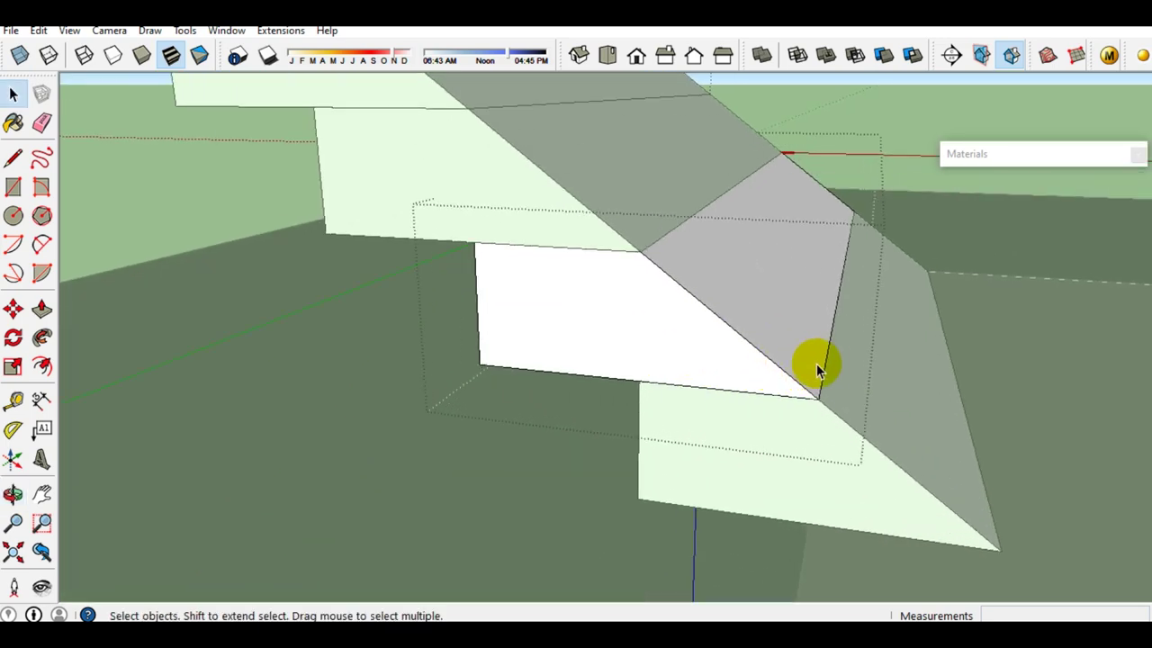
double_click(833, 350)
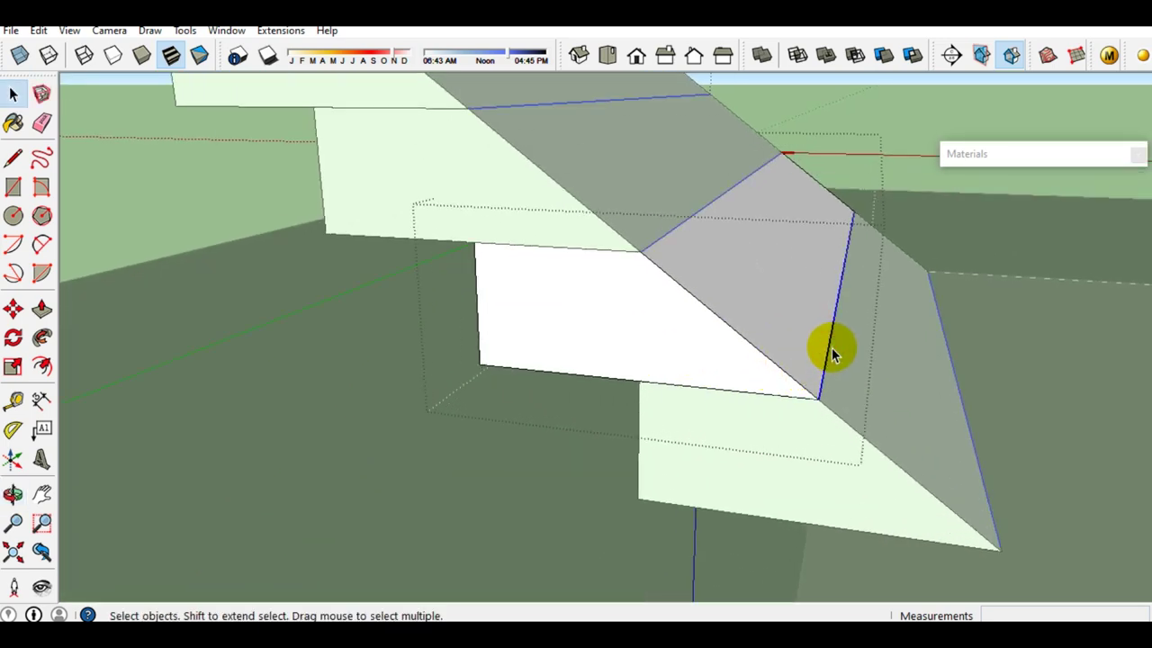
key(m)
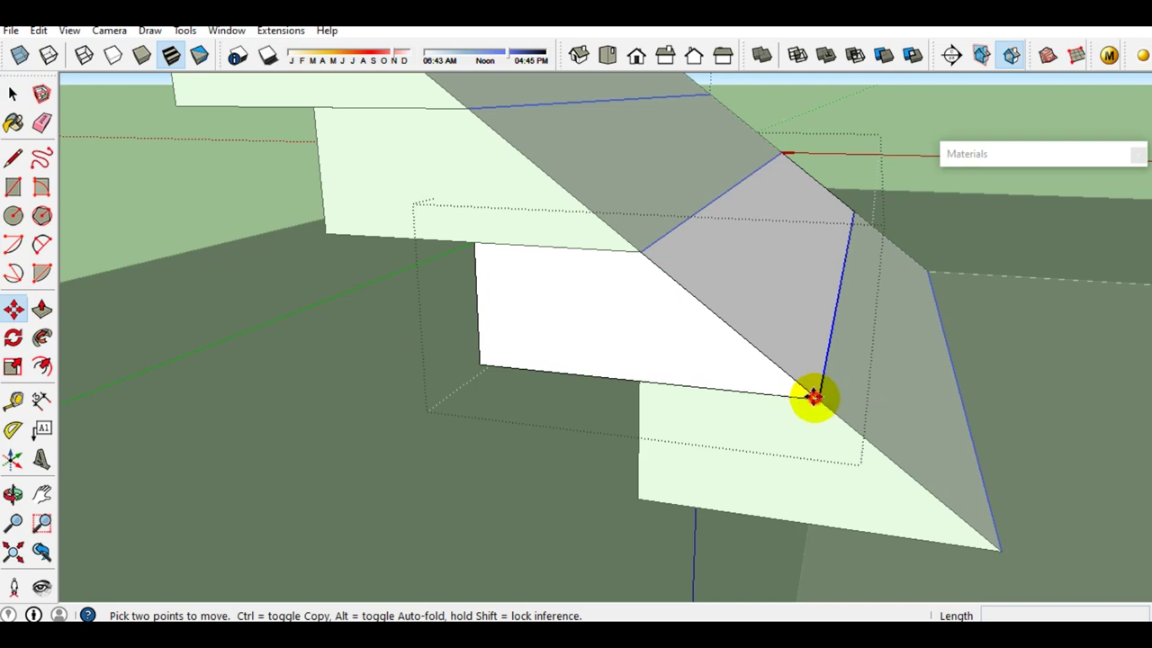
drag(813, 397, 641, 385)
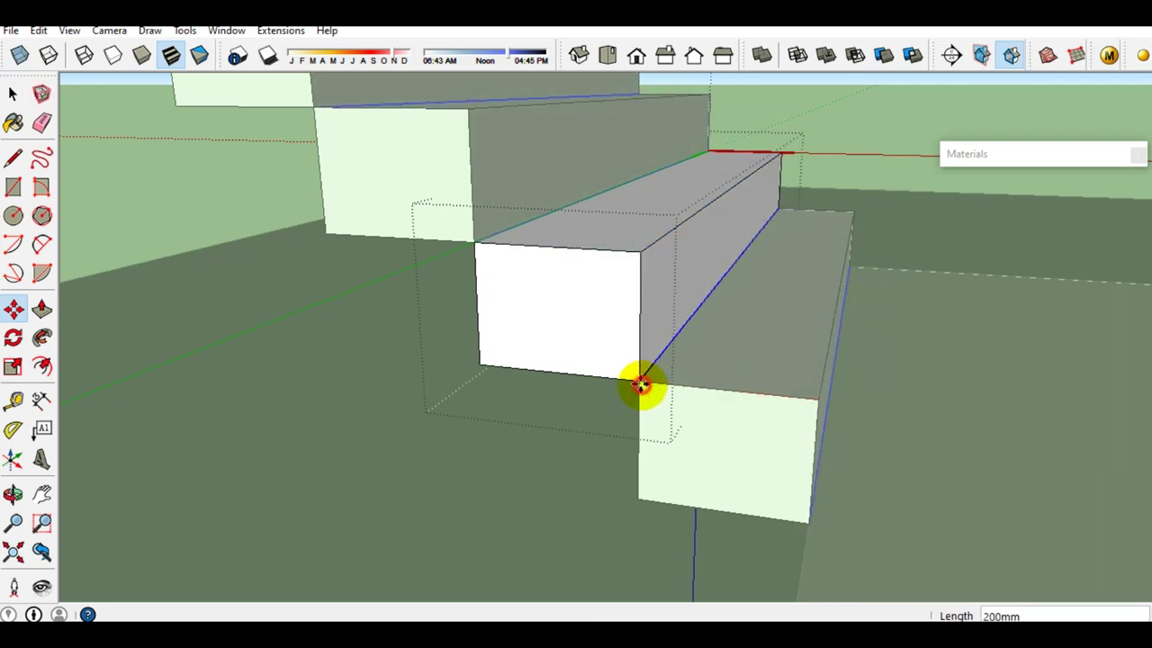
key(space)
mouse_move(517, 375)
middle_down()
mouse_move(594, 334)
mouse_move(816, 308)
middle_up()
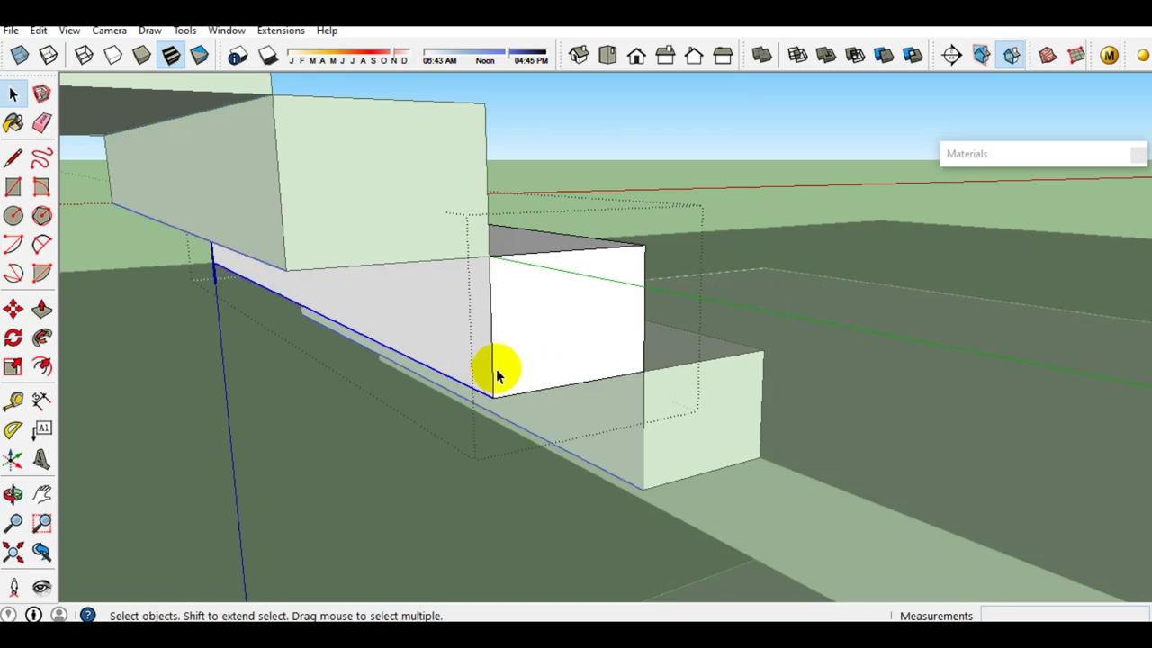
mouse_move(483, 244)
middle_down()
mouse_move(488, 195)
mouse_move(455, 268)
middle_up()
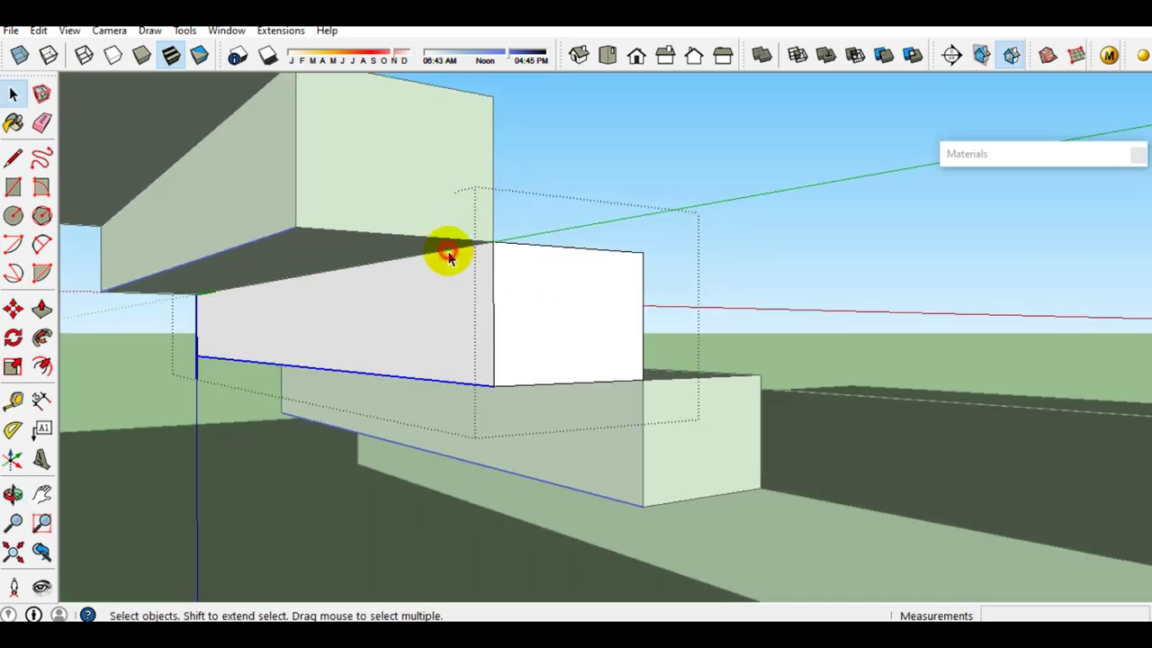
Move the top edge's endpoint so it lines up with the flight's slope
key(m)
key(space)
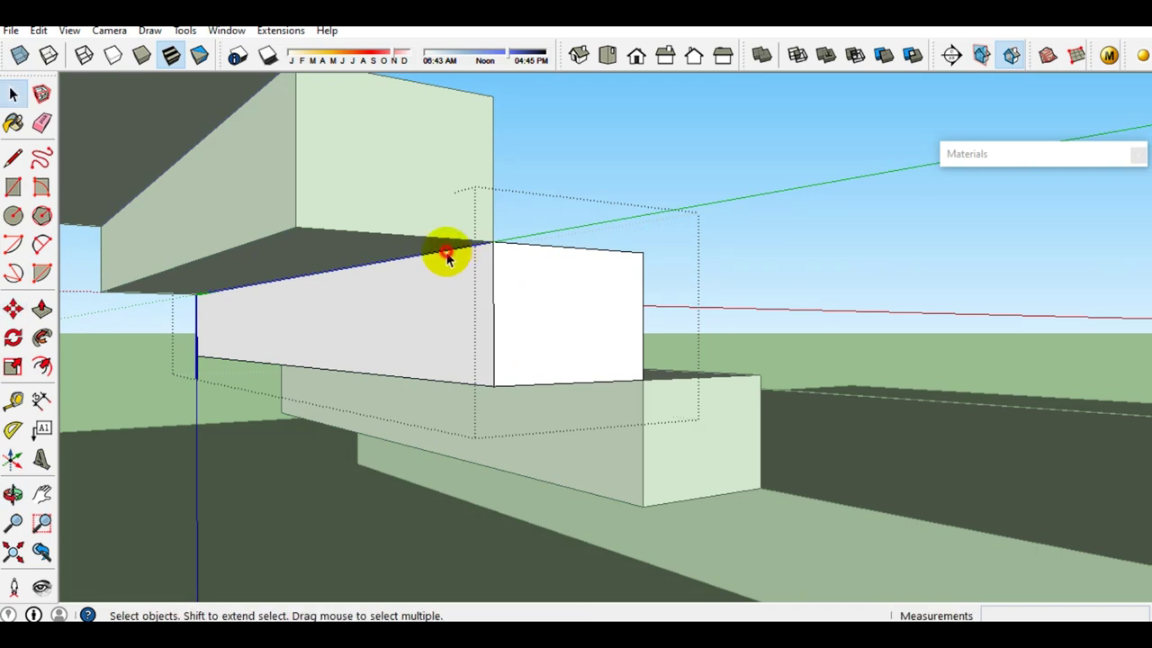
scroll(448, 259, up, 2)
key(m)
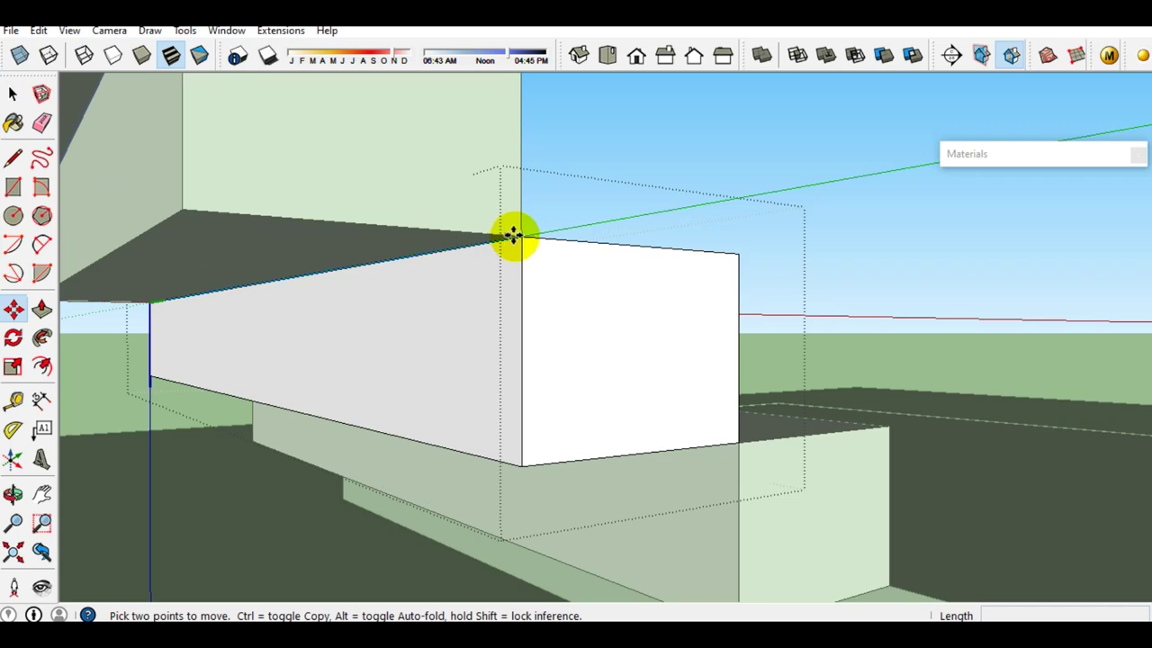
click(522, 236)
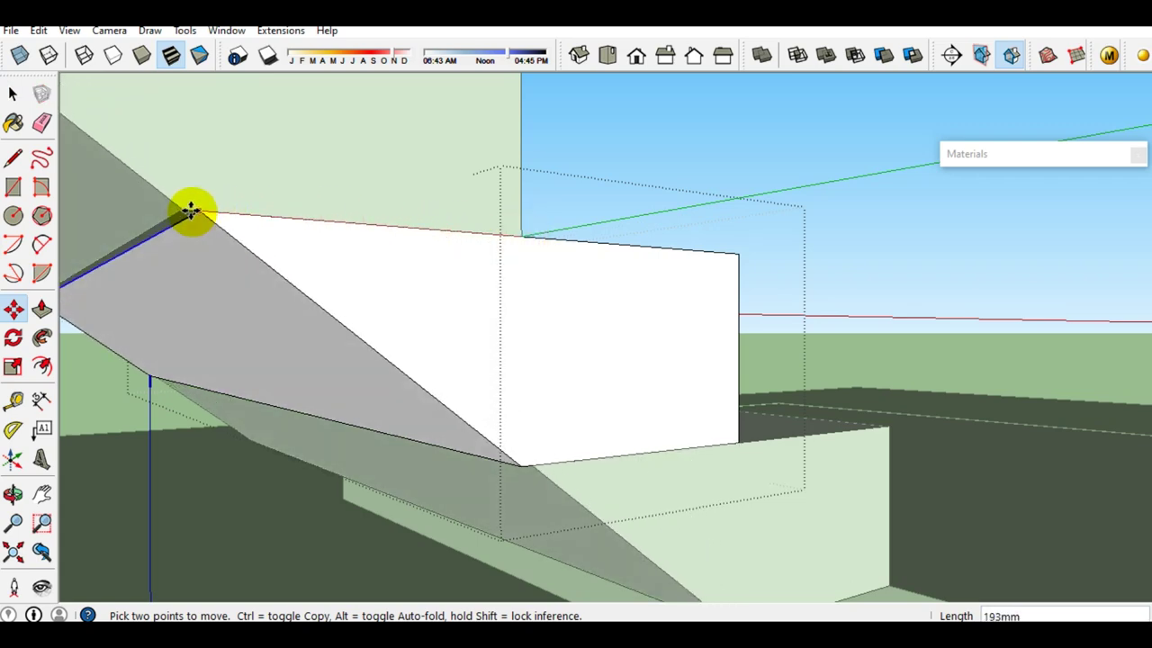
click(185, 210)
key(space)
mouse_move(185, 210)
middle_down()
mouse_move(486, 332)
mouse_move(631, 371)
mouse_move(384, 496)
mouse_move(531, 375)
mouse_move(583, 401)
middle_up()
scroll(583, 401, down, 2)
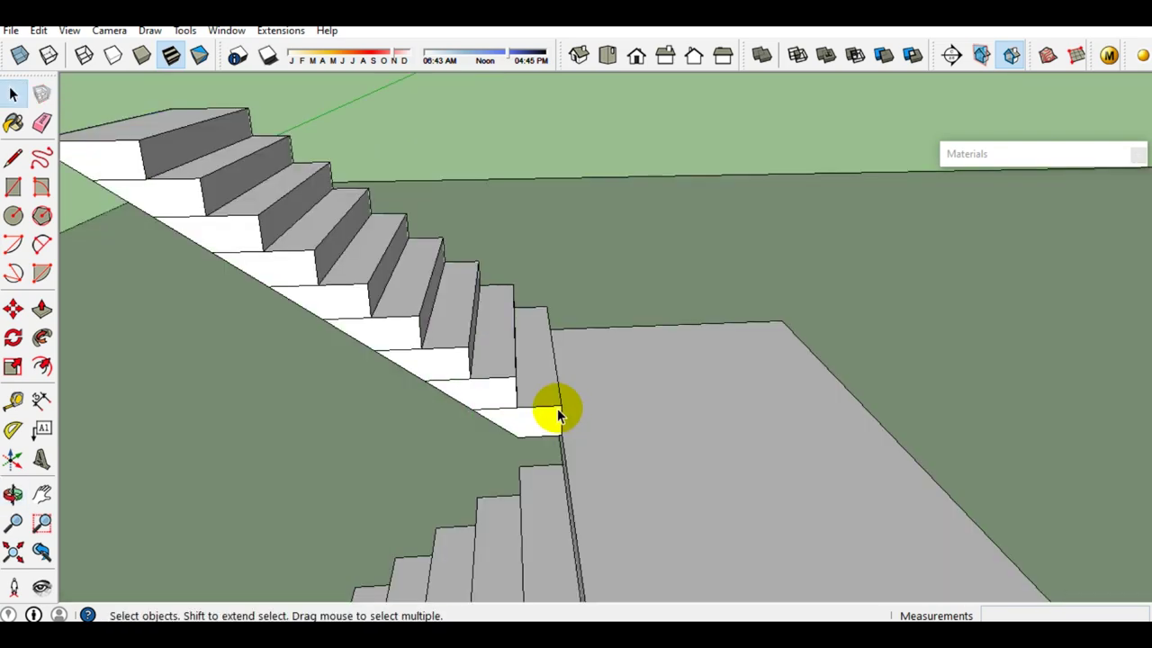
Make the junction block under the upper flight unique
scroll(561, 404, down, 2)
mouse_move(548, 406)
middle_down()
mouse_move(548, 363)
mouse_move(654, 368)
middle_up()
mouse_move(603, 424)
middle_down()
mouse_move(522, 314)
mouse_move(514, 416)
mouse_move(372, 449)
mouse_move(154, 358)
mouse_move(483, 452)
mouse_move(753, 440)
mouse_move(565, 448)
mouse_move(519, 420)
mouse_move(833, 306)
mouse_move(471, 314)
mouse_move(818, 403)
mouse_move(360, 404)
mouse_move(450, 365)
mouse_move(532, 432)
mouse_move(465, 370)
mouse_move(462, 417)
middle_up()
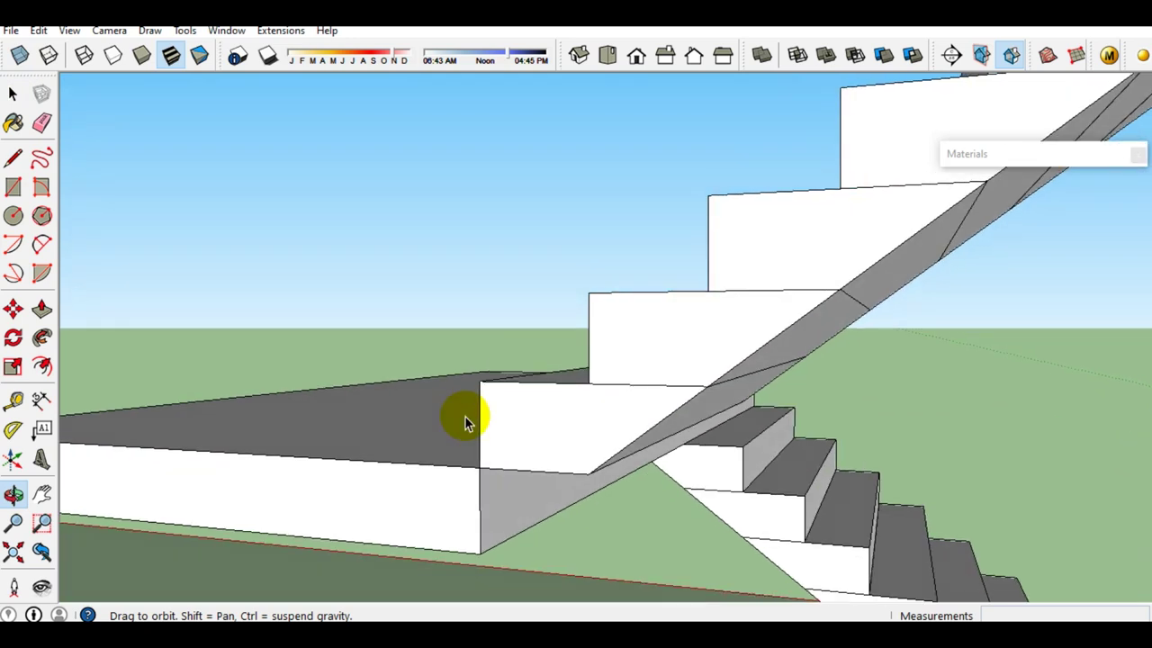
click(546, 424)
right_click(543, 424)
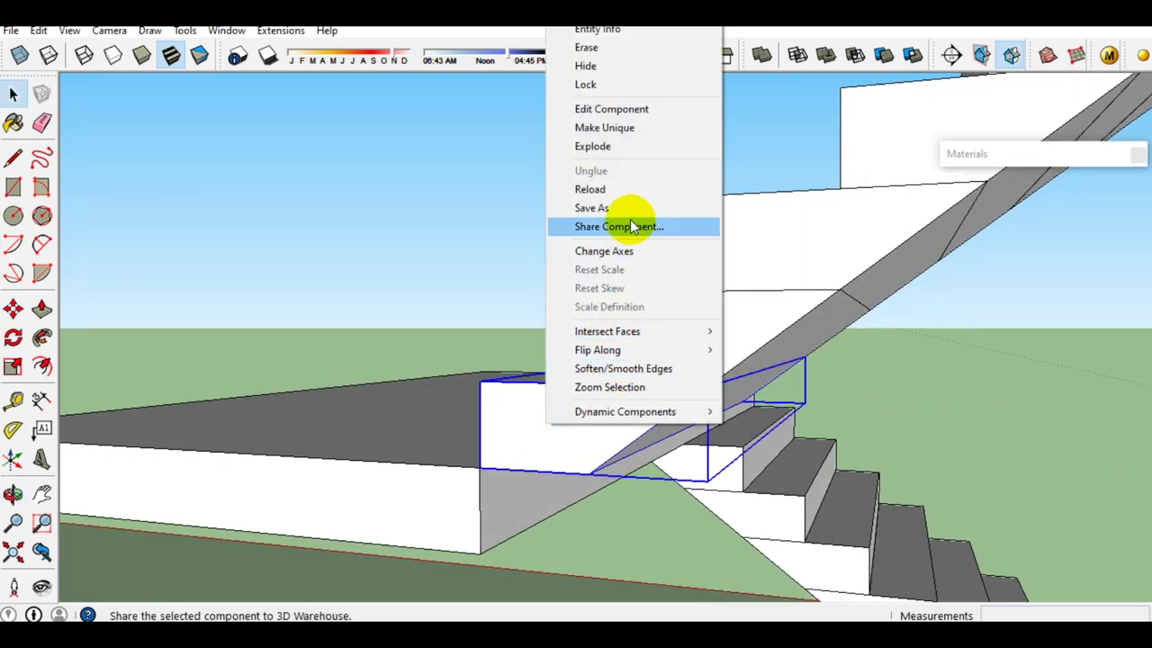
click(625, 134)
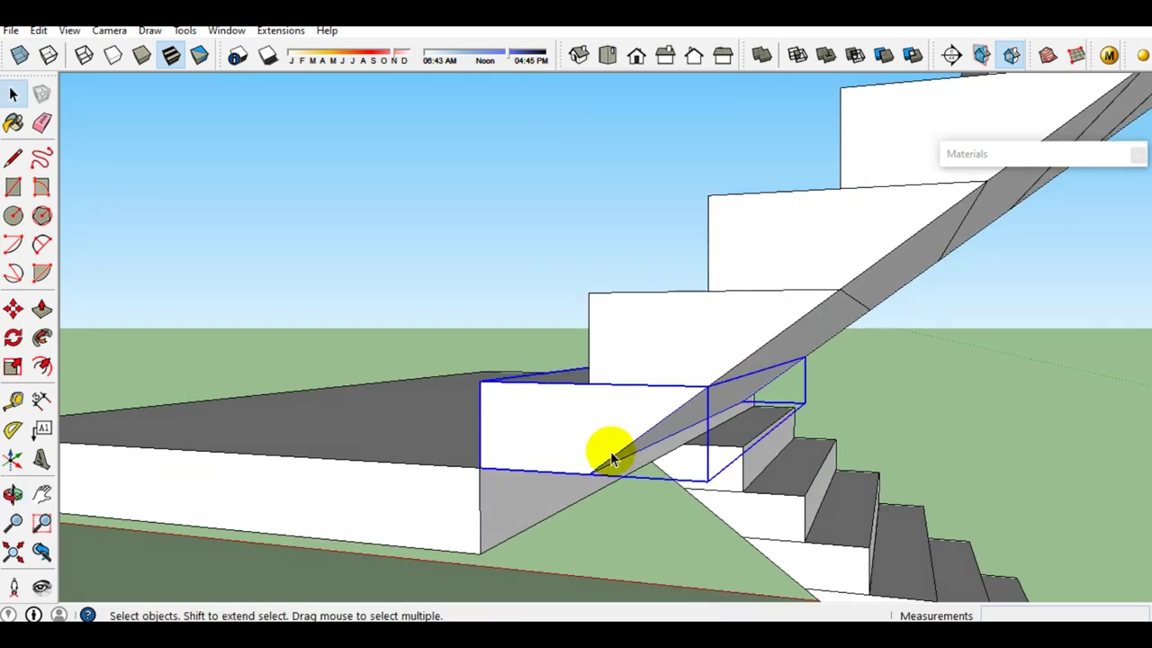
Inside the block, move its sloped bottom edge down 150mm
double_click(547, 450)
middle_drag(548, 452, 535, 371)
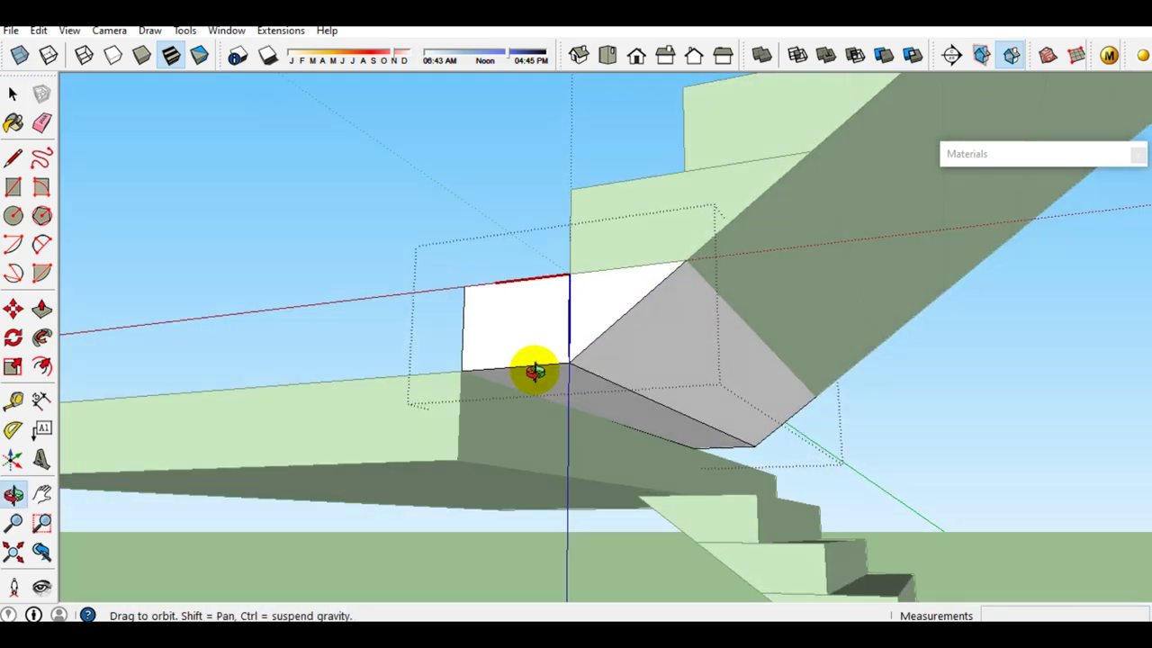
scroll(482, 396, up, 2)
click(466, 375)
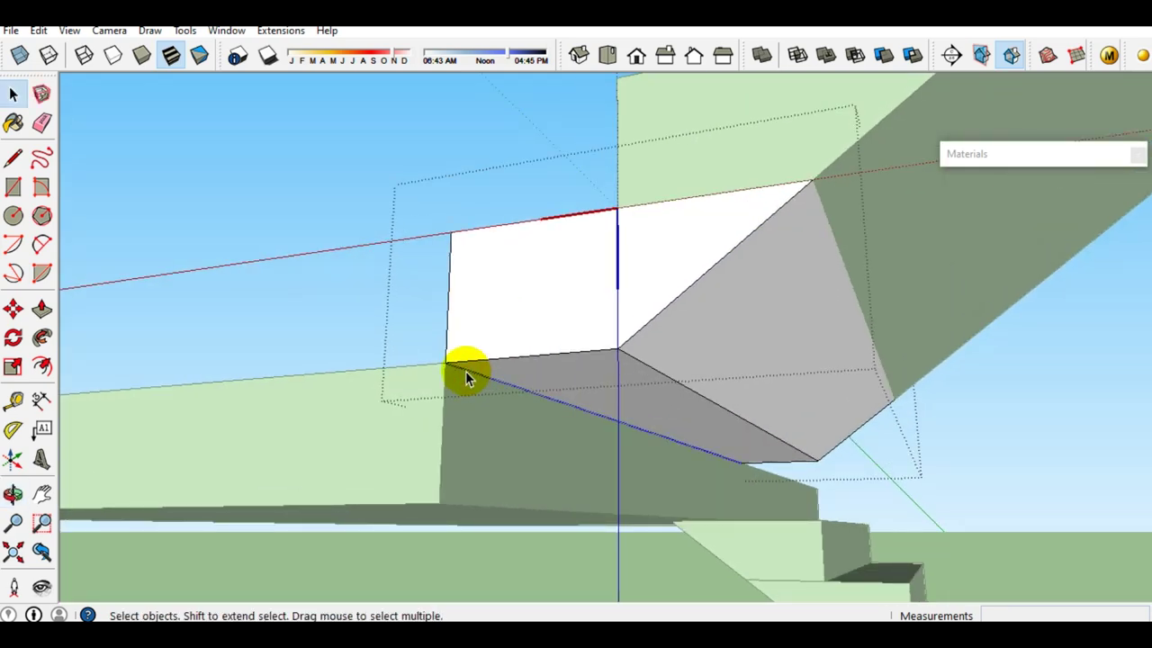
key(m)
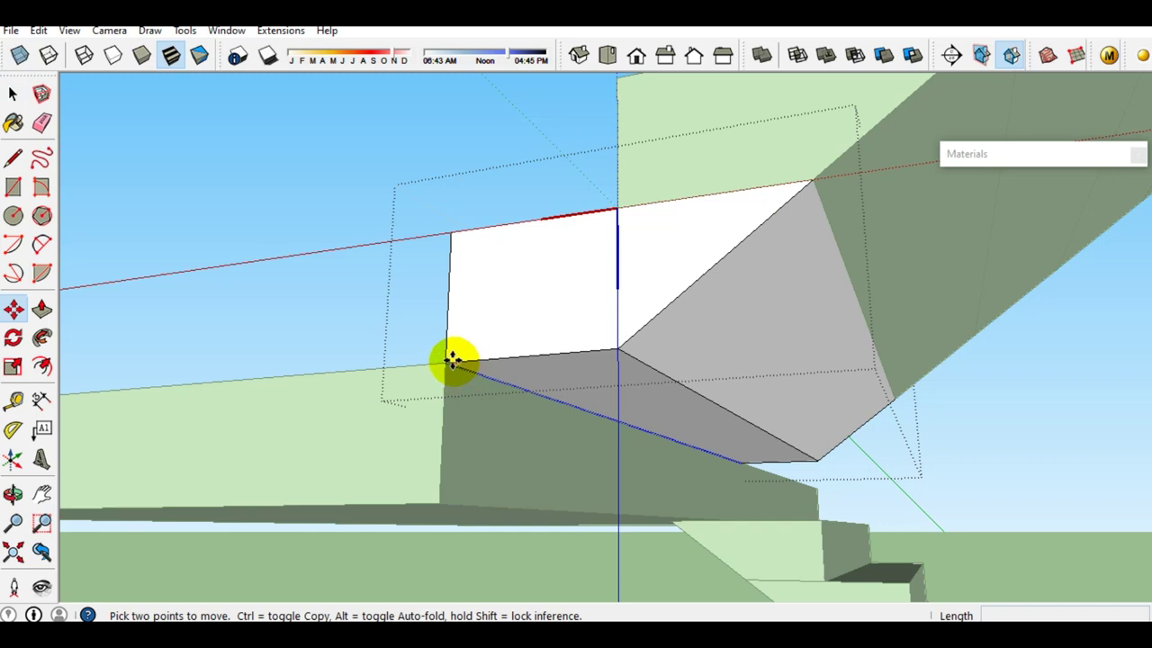
drag(452, 361, 446, 496)
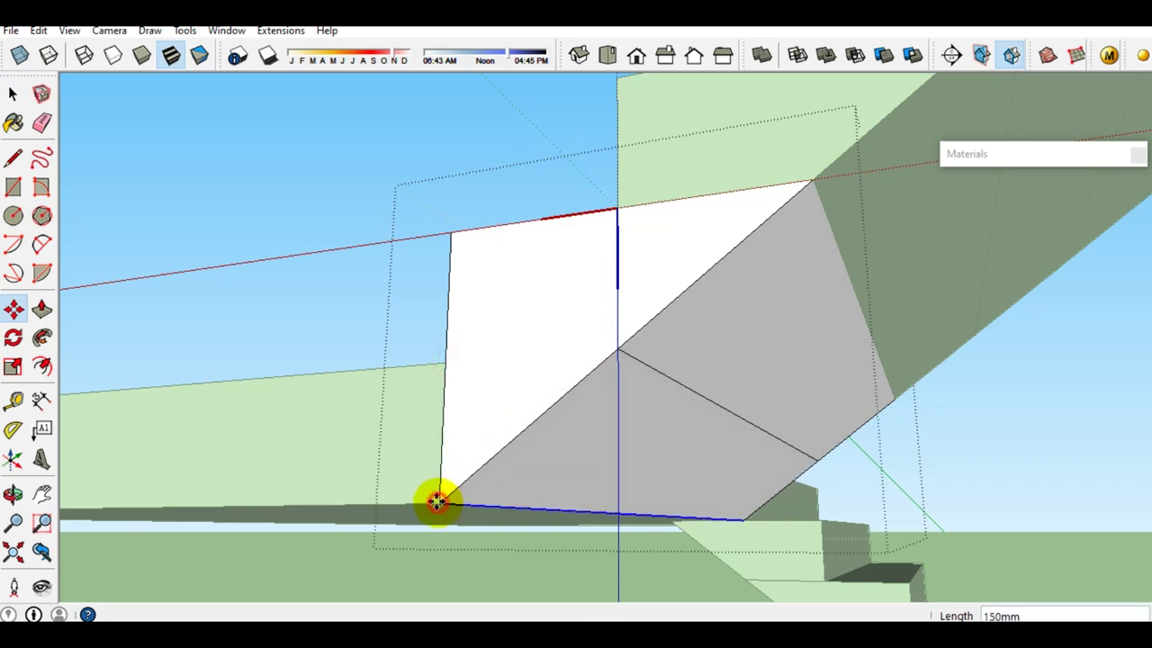
key(space)
key(e)
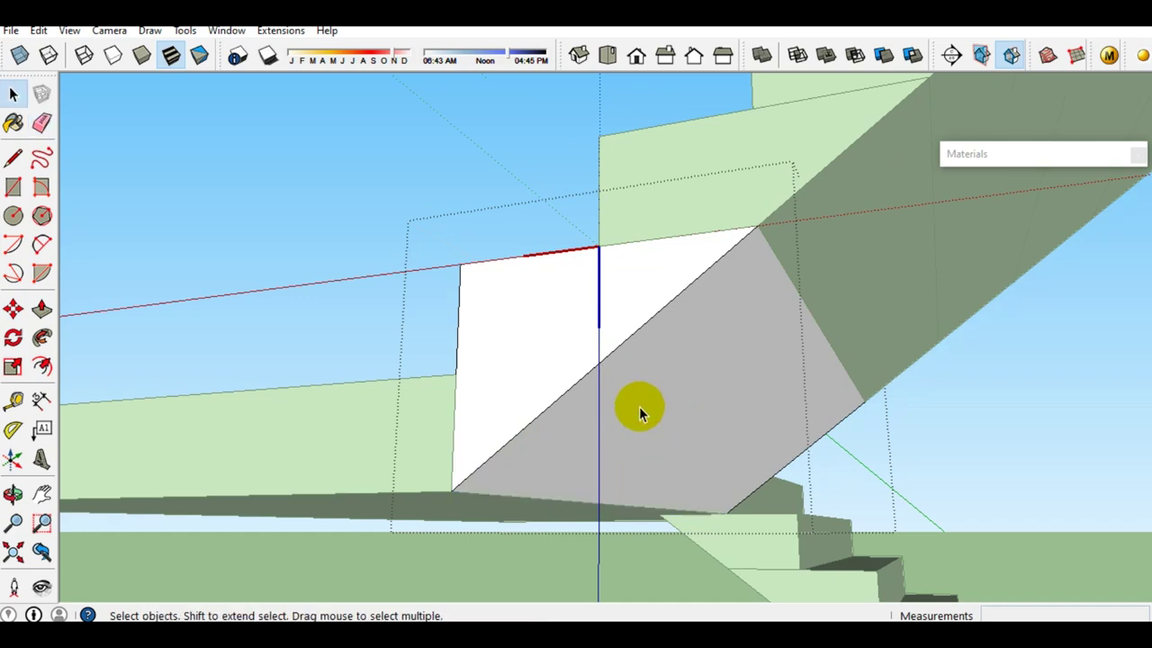
key(space)
Orbit toward a top-down view to check both flights' sloping undersides at the landing
scroll(640, 406, down, 3)
scroll(624, 412, down, 3)
mouse_move(608, 358)
middle_down()
mouse_move(545, 564)
mouse_move(606, 435)
mouse_move(784, 458)
mouse_move(856, 516)
mouse_move(437, 376)
mouse_move(135, 418)
mouse_move(414, 423)
mouse_move(566, 393)
mouse_move(597, 326)
middle_up()
scroll(576, 399, down, 2)
scroll(590, 410, up, 2)
scroll(575, 306, up, 2)
mouse_move(553, 283)
middle_down()
mouse_move(532, 237)
mouse_move(519, 280)
mouse_move(540, 224)
mouse_move(416, 313)
mouse_move(384, 519)
mouse_move(663, 390)
mouse_move(689, 364)
mouse_move(624, 445)
mouse_move(849, 509)
middle_up()
scroll(519, 281, down, 2)
scroll(528, 258, up, 2)
Move the selected stair geometry from its bottom corner to a new position
key(m)
click(712, 483)
click(587, 389)
key(space)
scroll(586, 411, down, 3)
mouse_move(586, 412)
middle_down()
mouse_move(406, 481)
mouse_move(640, 121)
middle_up()
scroll(578, 167, up, 2)
Copy the upper flight's top step 250mm higher as a new top step
click(578, 167)
scroll(548, 189, up, 1)
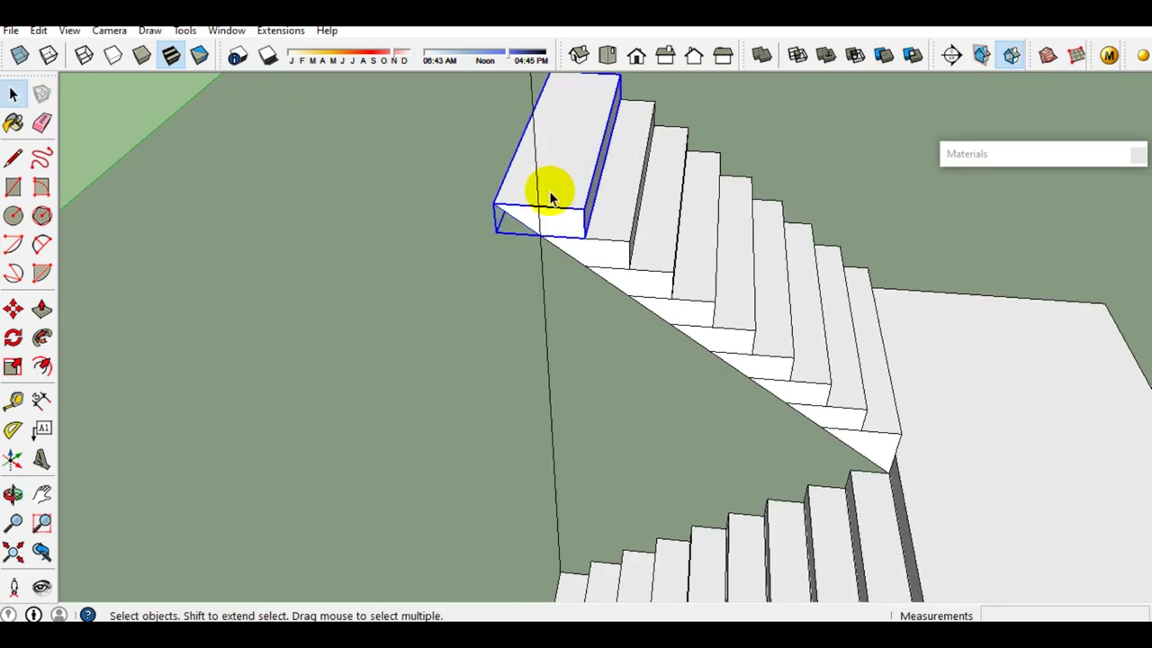
scroll(563, 208, up, 1)
scroll(515, 183, up, 1)
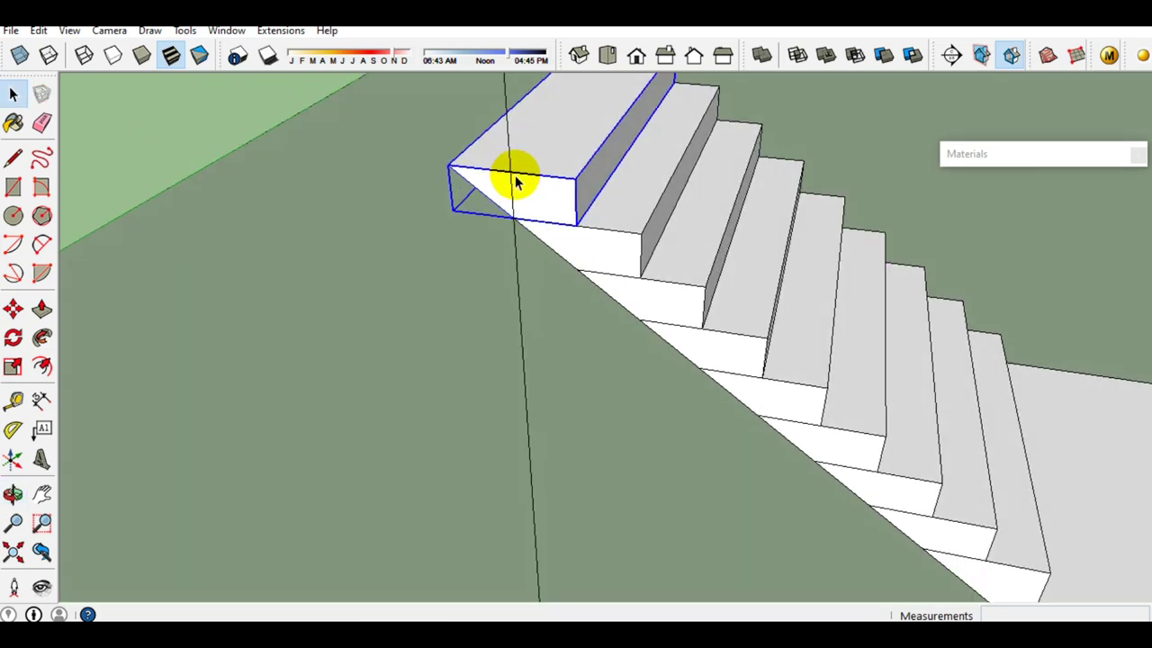
key(m)
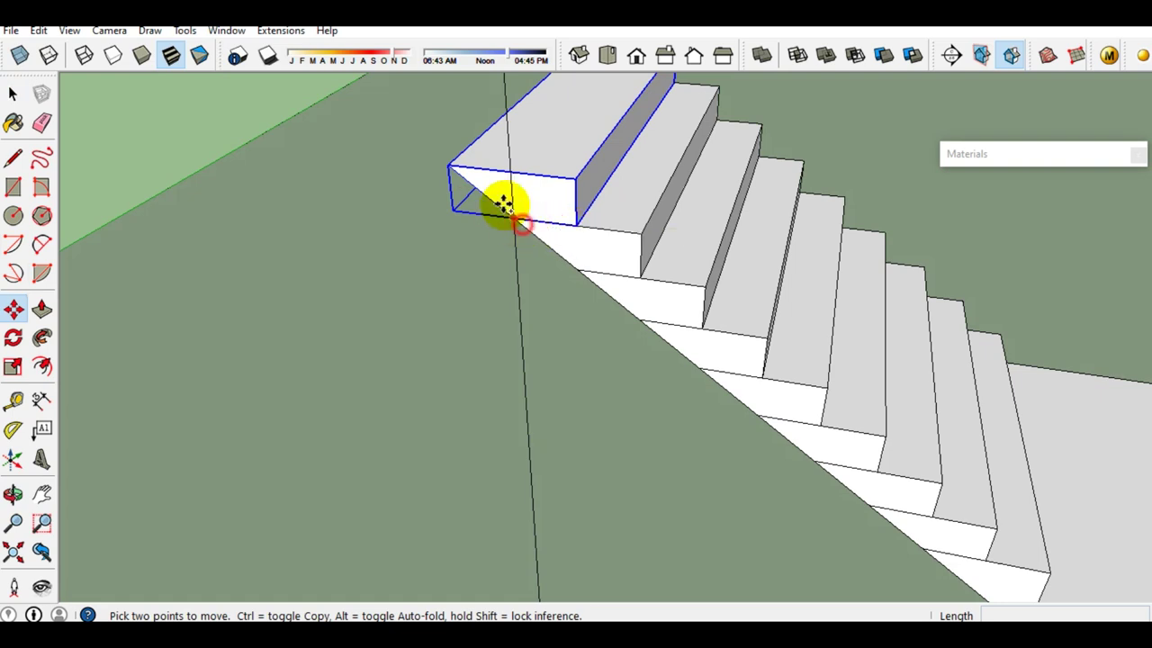
key(ctrl)
click(504, 203)
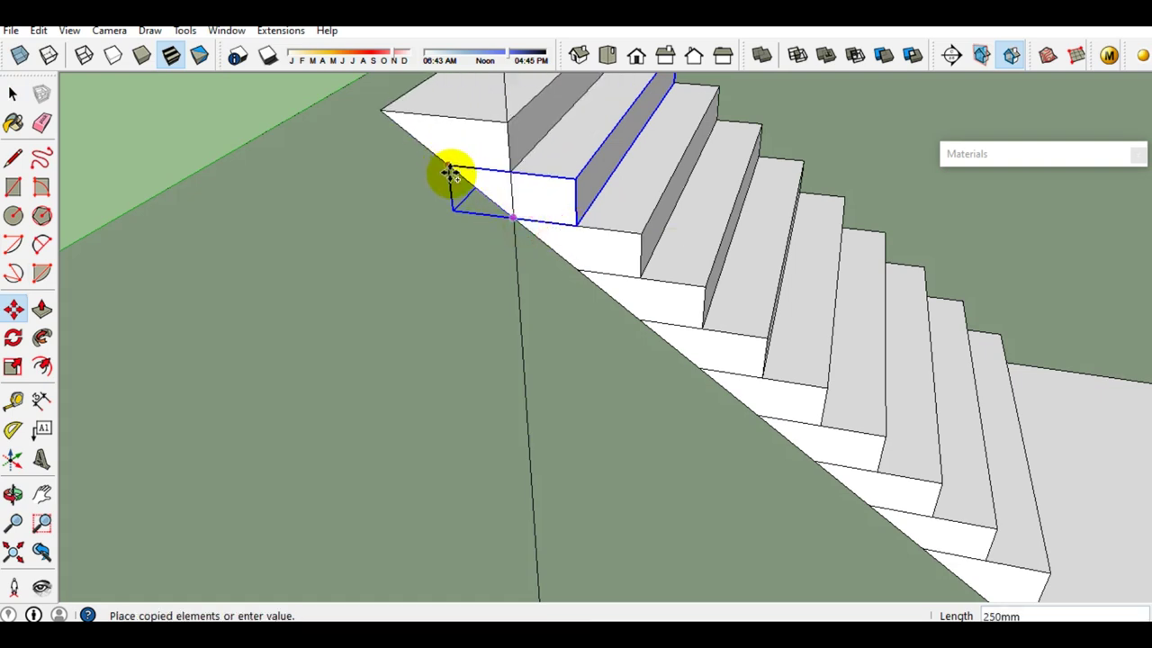
click(450, 171)
text(x5)
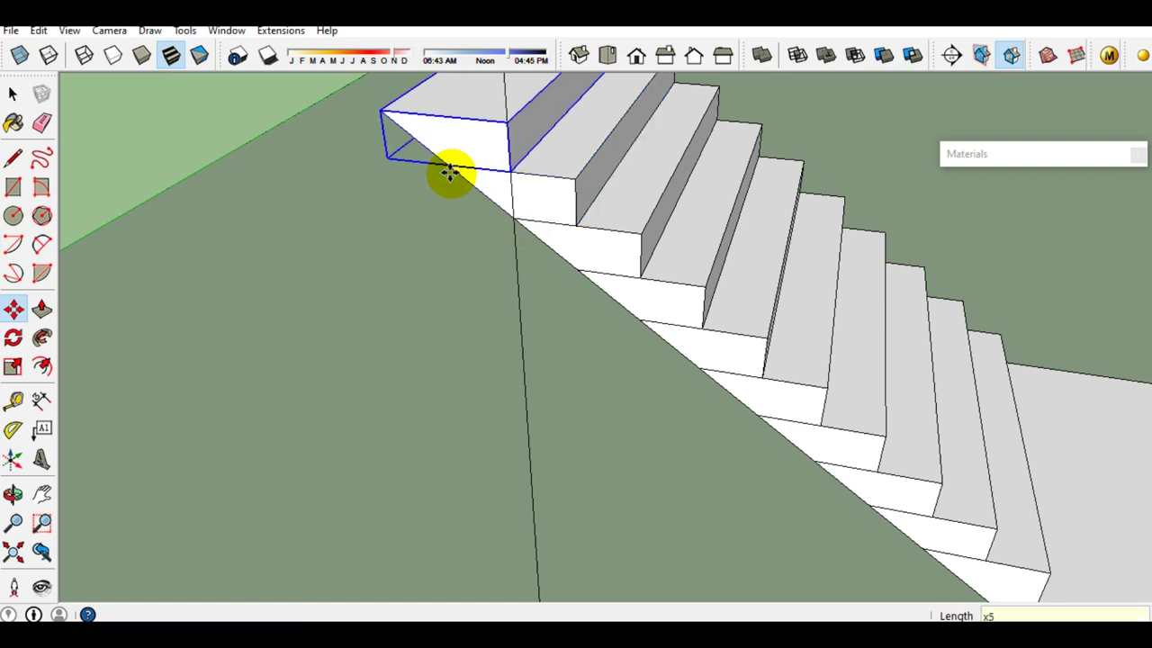
key(space)
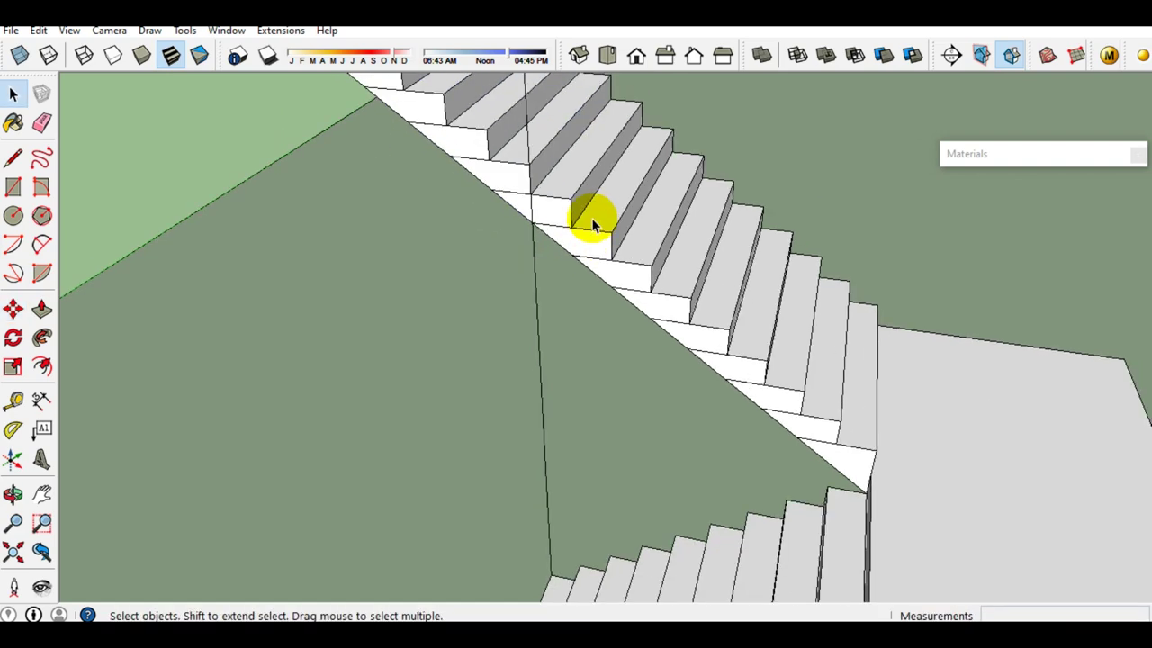
Select the new top step and orbit around both flights and the landing to check it
scroll(591, 219, down, 3)
scroll(576, 180, down, 2)
scroll(565, 114, up, 3)
middle_drag(537, 120, 673, 85)
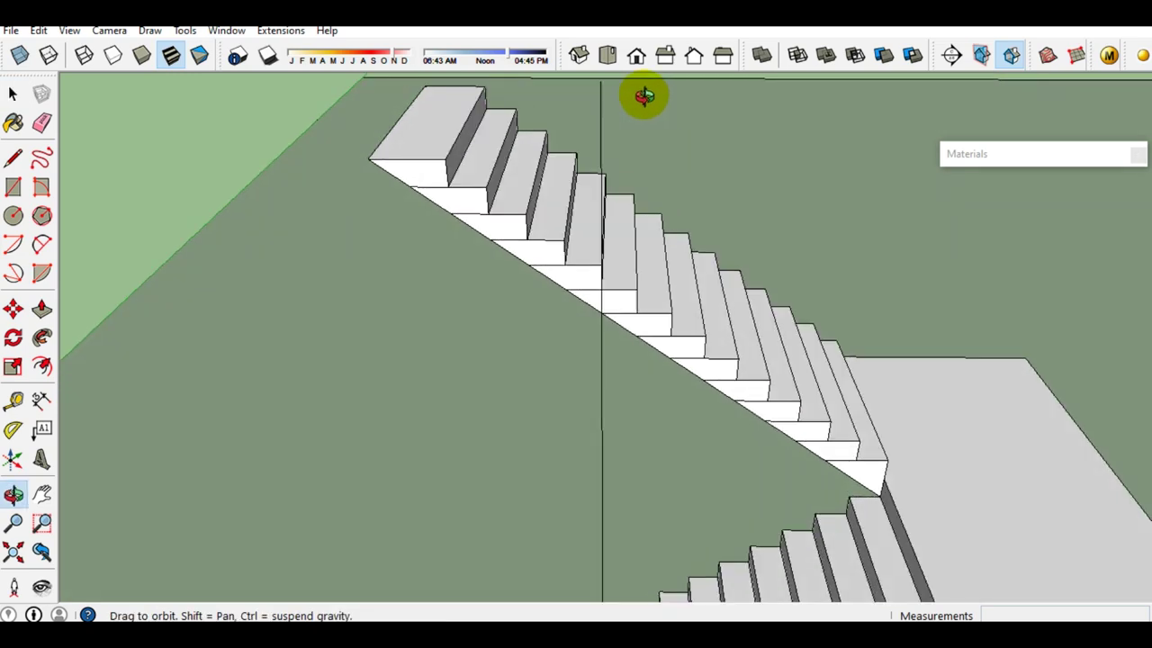
scroll(495, 158, up, 2)
click(450, 164)
mouse_move(450, 163)
middle_down()
mouse_move(535, 153)
mouse_move(586, 301)
mouse_move(788, 409)
middle_up()
scroll(788, 409, down, 2)
scroll(771, 321, down, 2)
mouse_move(784, 326)
middle_down()
mouse_move(686, 275)
mouse_move(630, 271)
mouse_move(663, 257)
middle_up()
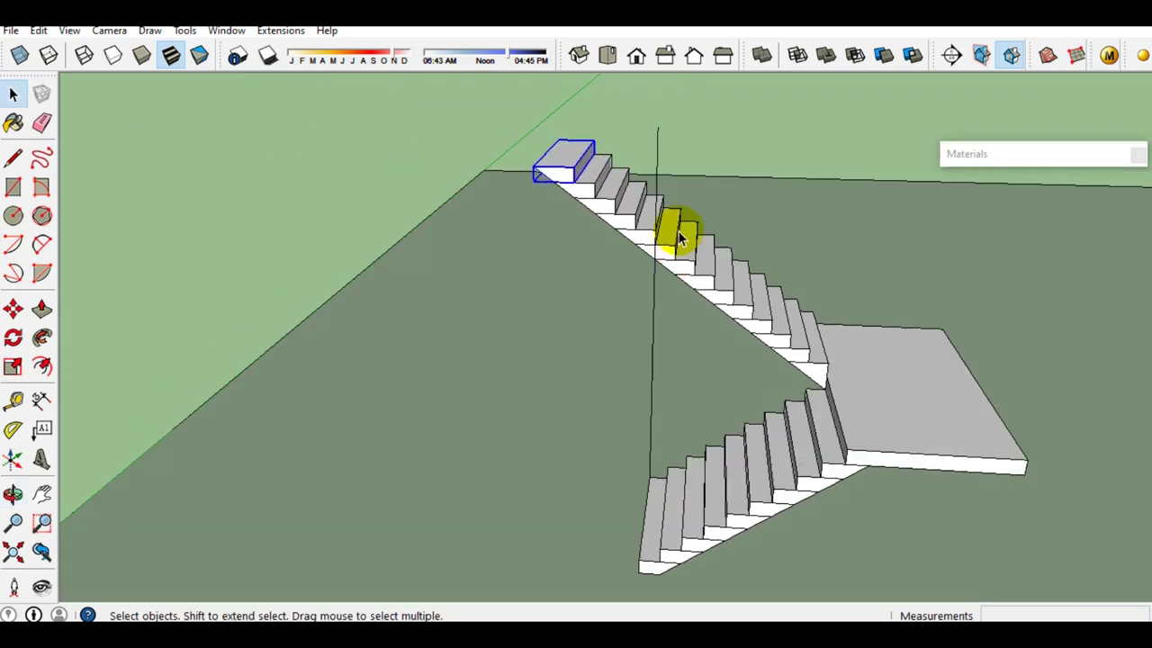
scroll(609, 194, up, 2)
mouse_move(609, 194)
middle_down()
mouse_move(617, 258)
mouse_move(677, 259)
middle_up()
scroll(746, 373, down, 2)
mouse_move(746, 372)
middle_down()
mouse_move(797, 368)
mouse_move(746, 352)
mouse_move(743, 333)
mouse_move(817, 334)
middle_up()
scroll(745, 318, up, 2)
scroll(746, 320, up, 2)
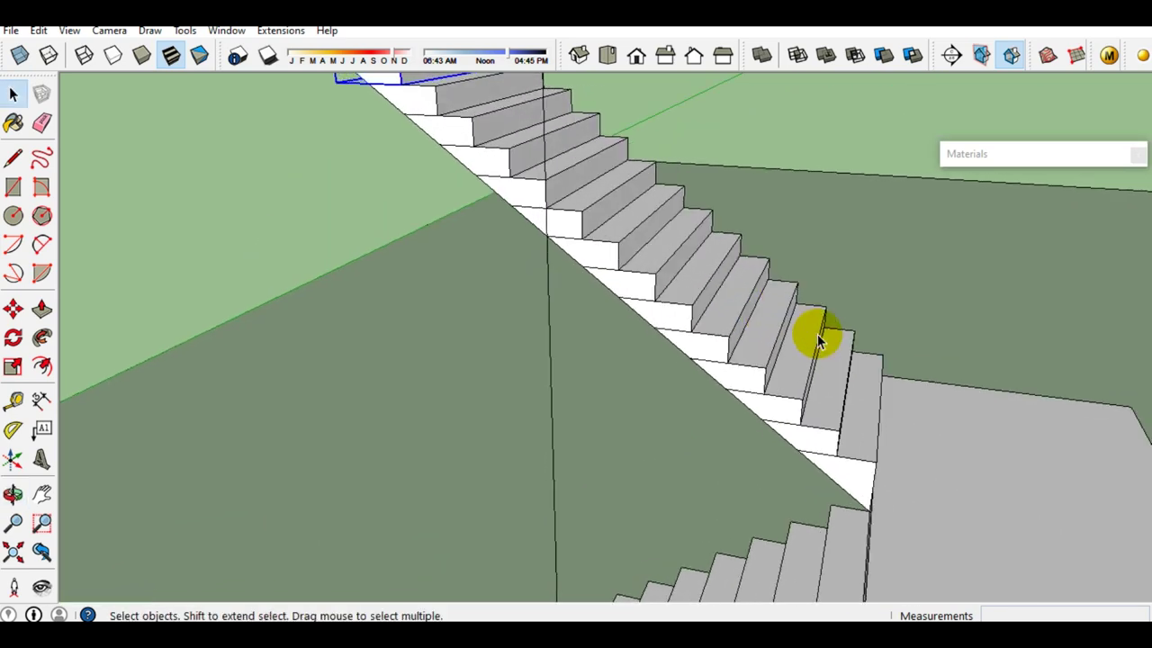
scroll(817, 334, down, 1)
mouse_move(738, 327)
middle_down()
mouse_move(810, 347)
mouse_move(1002, 359)
mouse_move(854, 365)
mouse_move(733, 347)
middle_up()
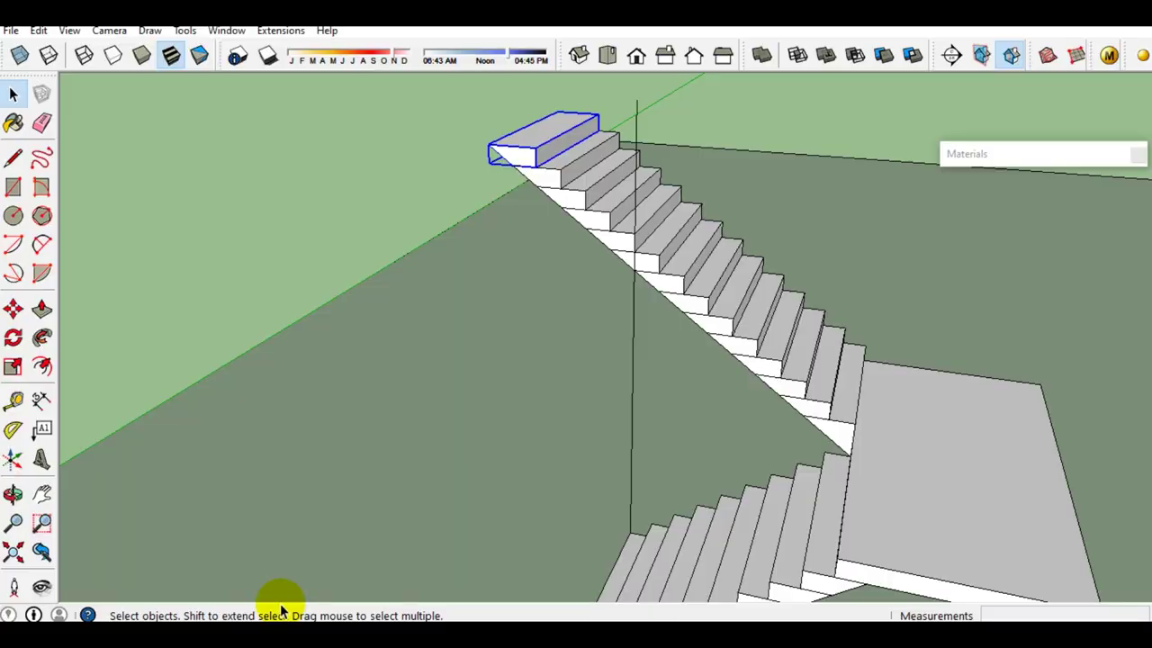
Scroll the Stair Layout Diagram showing 14 risers, 7-5/16" rise and 10" run
scroll(678, 432, down, 3)
scroll(694, 509, down, 1)
scroll(627, 537, up, 5)
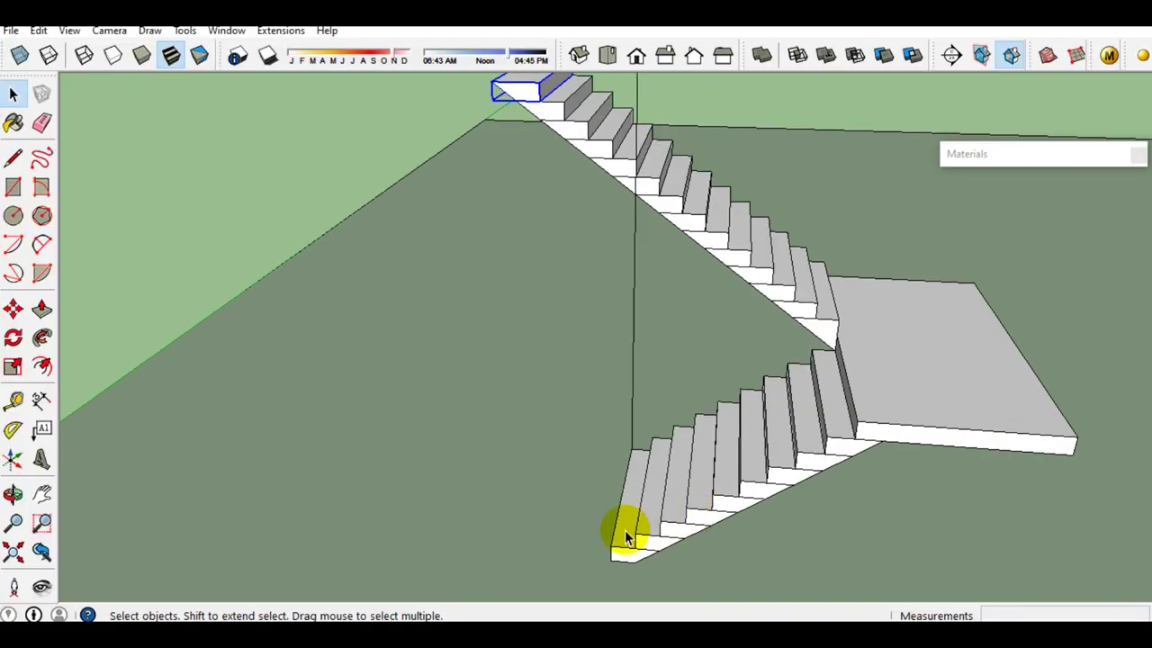
scroll(628, 537, up, 1)
click(727, 511)
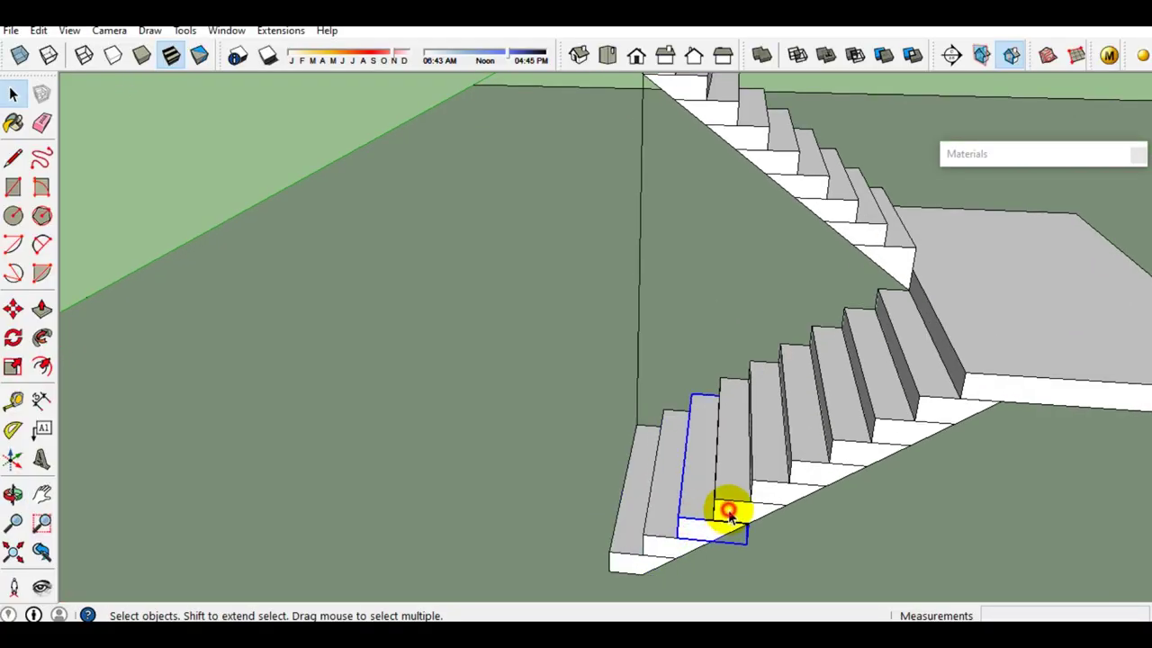
click(761, 485)
click(807, 463)
click(839, 450)
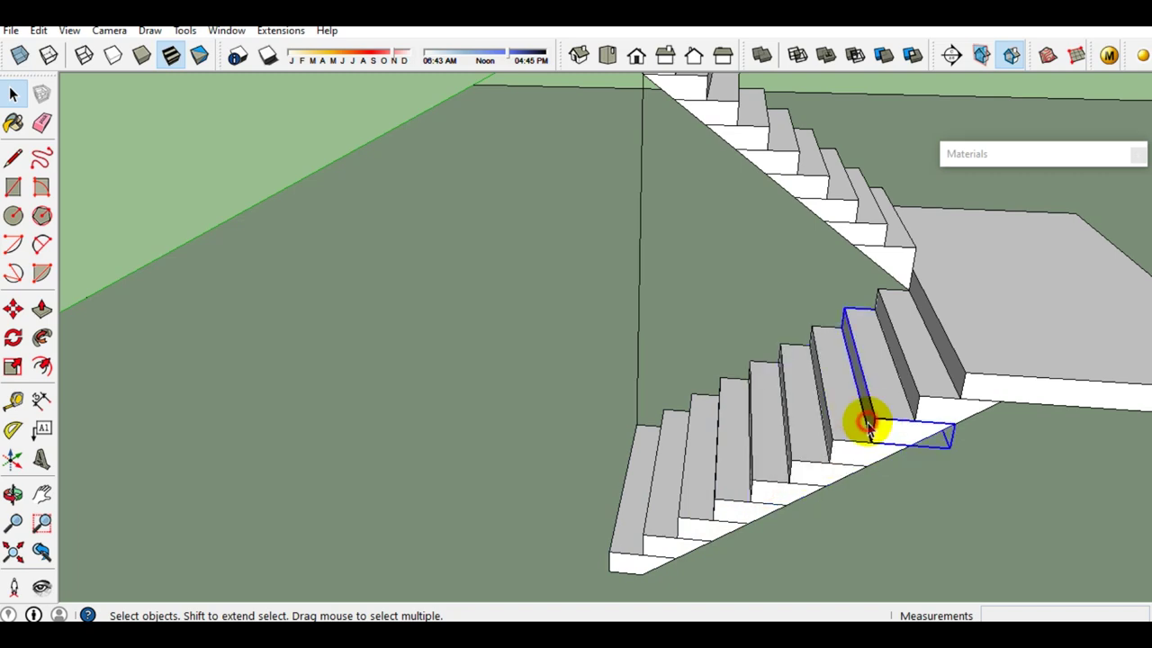
middle_drag(911, 400, 913, 510)
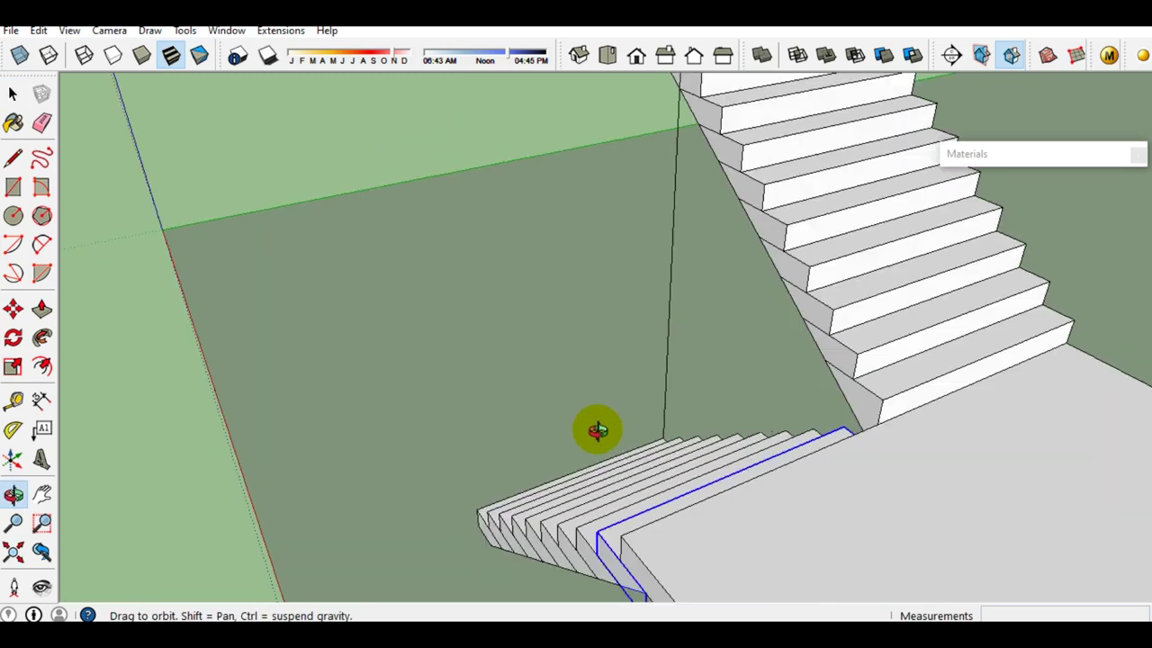
click(913, 509)
click(863, 382)
click(855, 360)
click(835, 331)
click(808, 274)
middle_drag(807, 275, 874, 282)
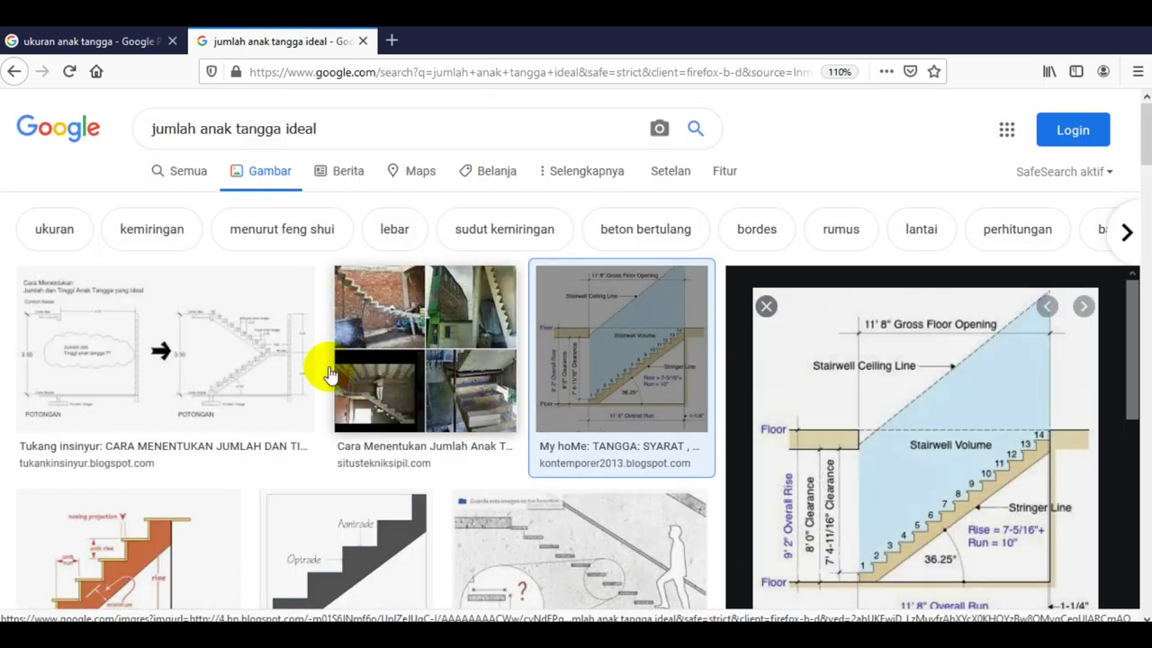
Open tinggi anak tangga1.jpg on its own via Lihat Gambar and zoom it to 200%
click(237, 351)
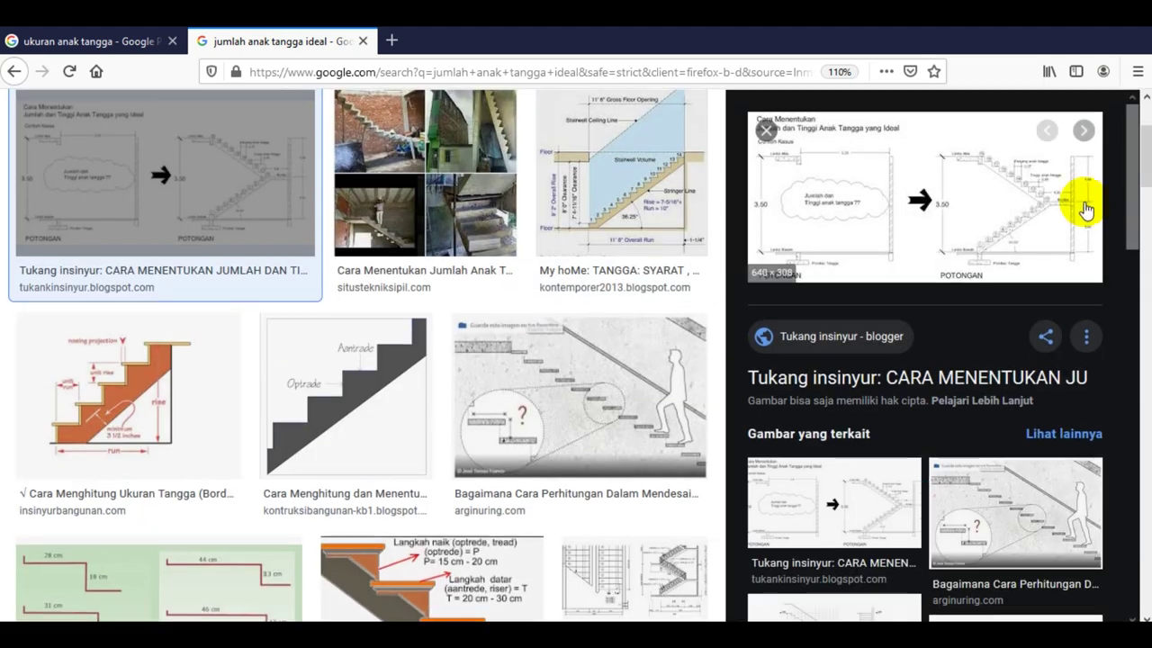
right_click(842, 177)
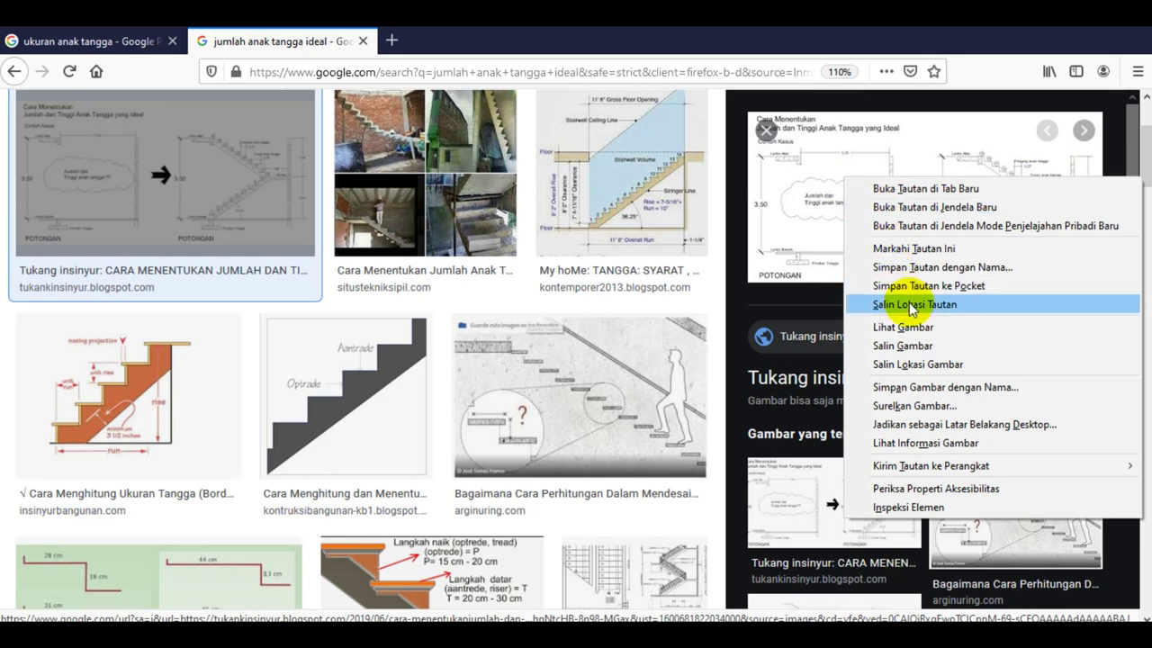
click(903, 335)
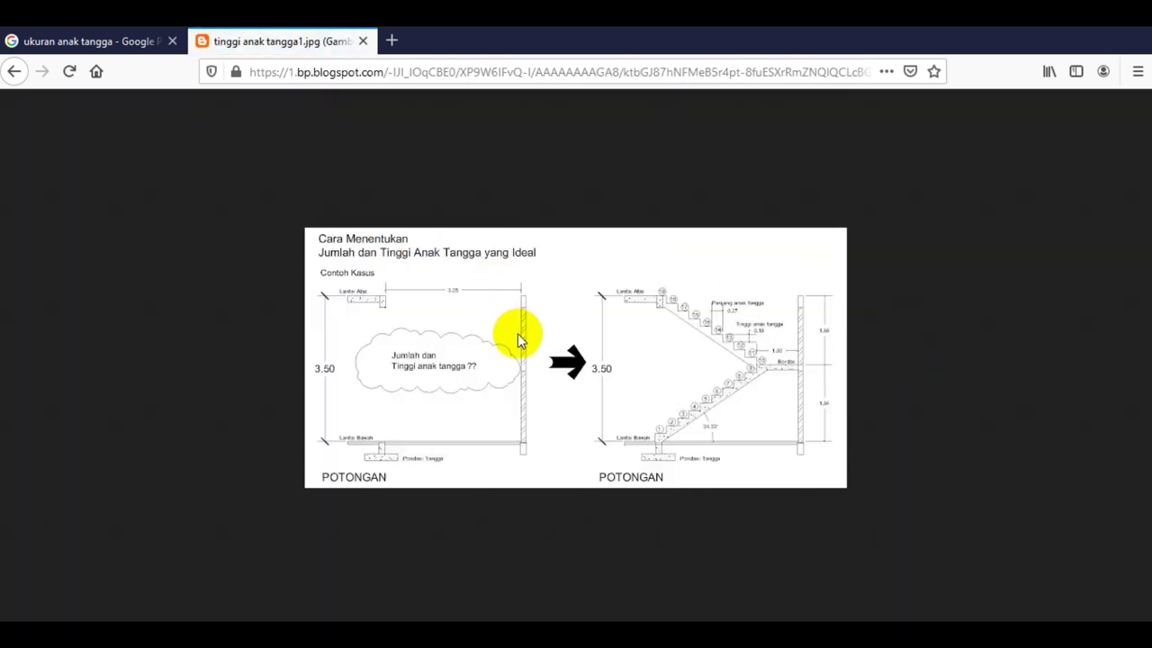
ctrl+scroll(720, 365, up, 4)
ctrl+scroll(806, 379, up, 2)
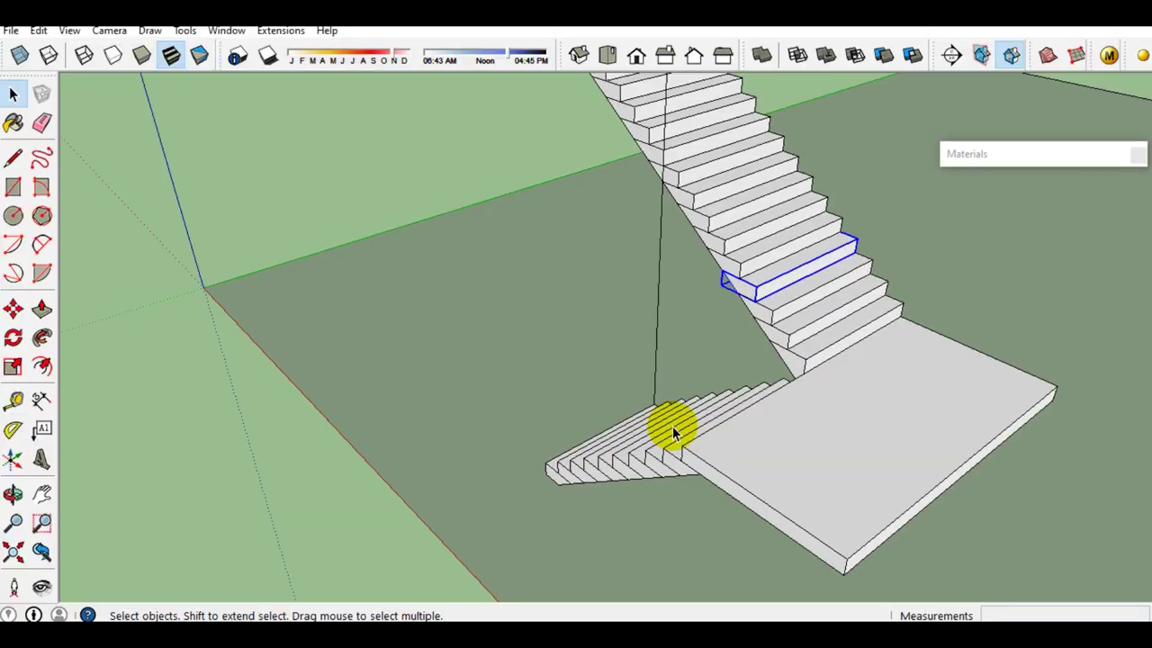
Select each lower-flight step and the landing in turn to count them
mouse_move(674, 432)
middle_down()
mouse_move(787, 458)
mouse_move(632, 447)
mouse_move(590, 520)
middle_up()
scroll(589, 520, up, 2)
click(596, 459)
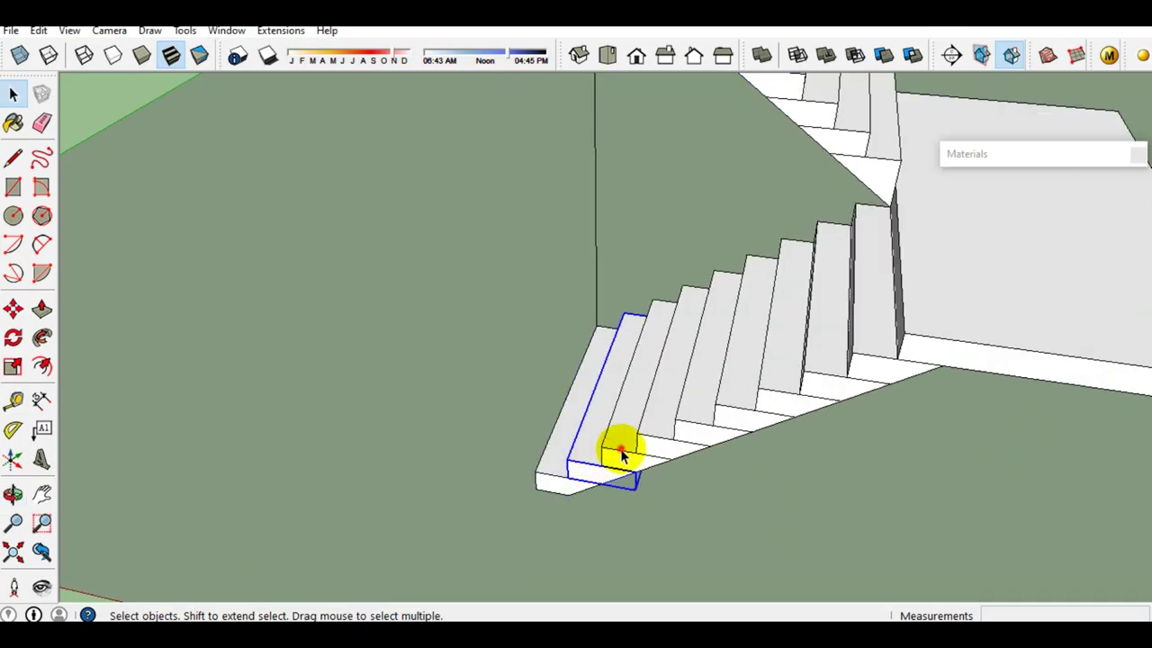
click(689, 432)
click(723, 411)
click(766, 399)
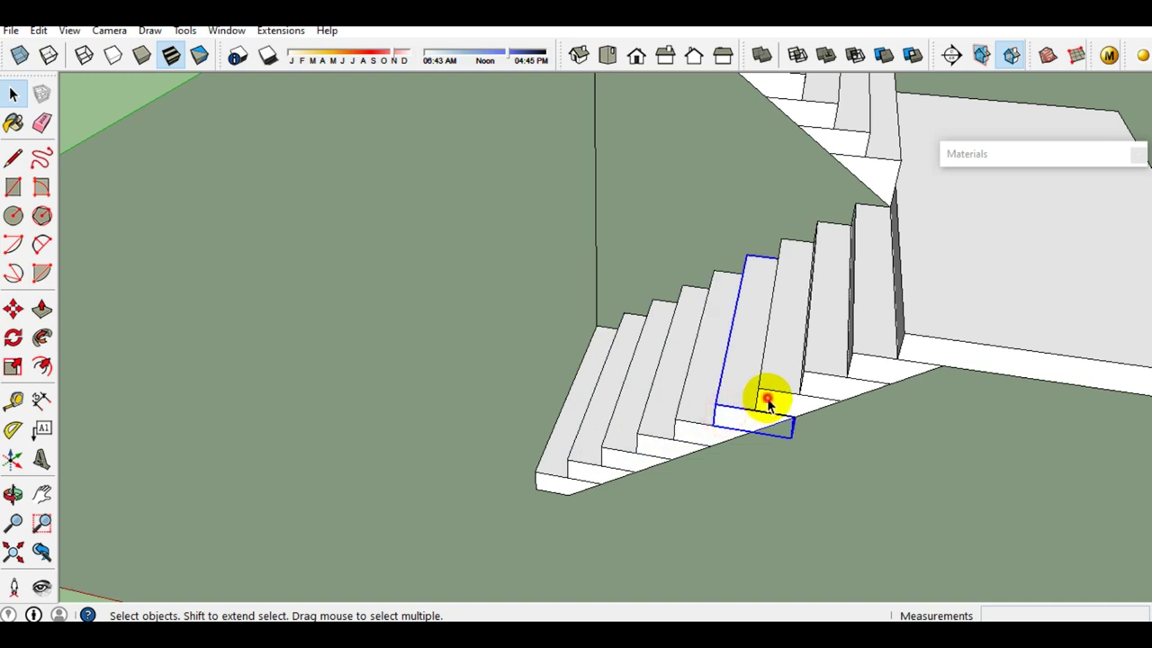
click(796, 385)
click(877, 351)
click(904, 335)
Count the upper flight's steps and delete the surplus top step and leftover block
mouse_move(904, 335)
middle_down()
mouse_move(810, 477)
mouse_move(807, 338)
middle_up()
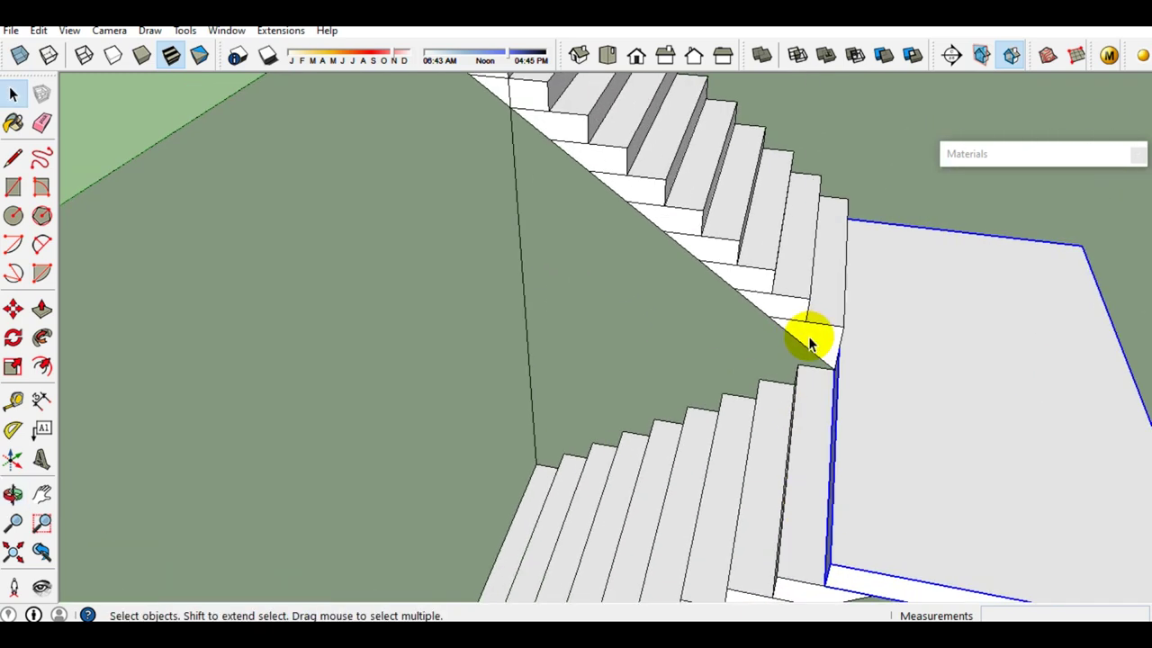
click(811, 337)
click(752, 292)
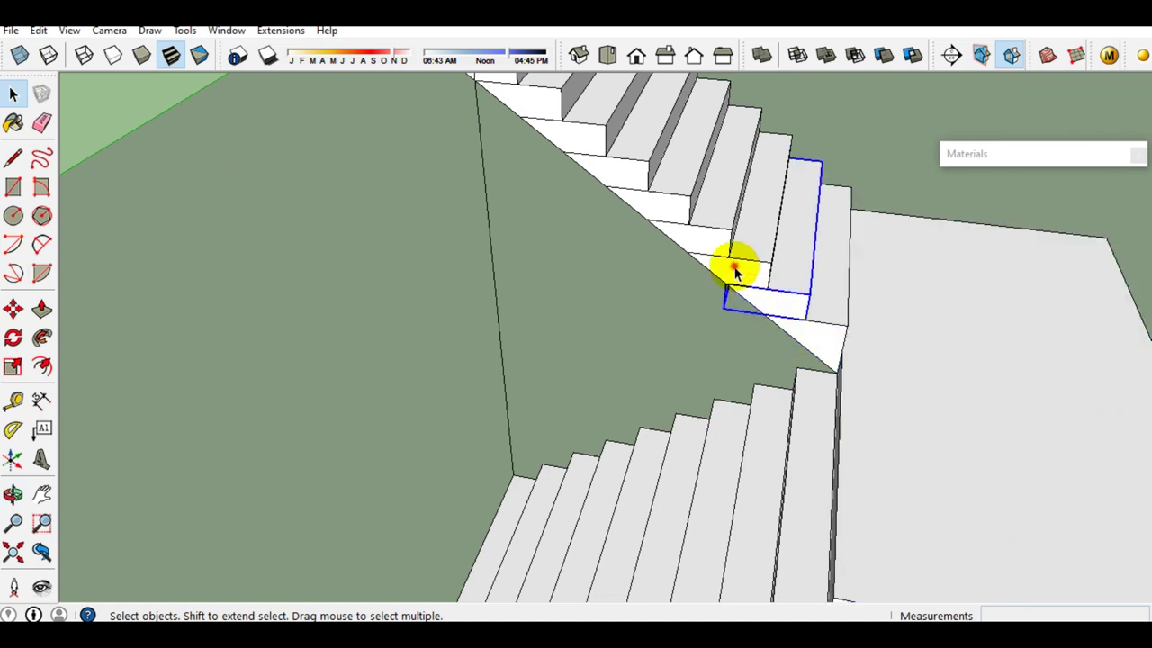
click(706, 235)
click(638, 174)
mouse_move(638, 175)
middle_down()
mouse_move(714, 293)
mouse_move(693, 321)
middle_up()
click(667, 300)
click(654, 281)
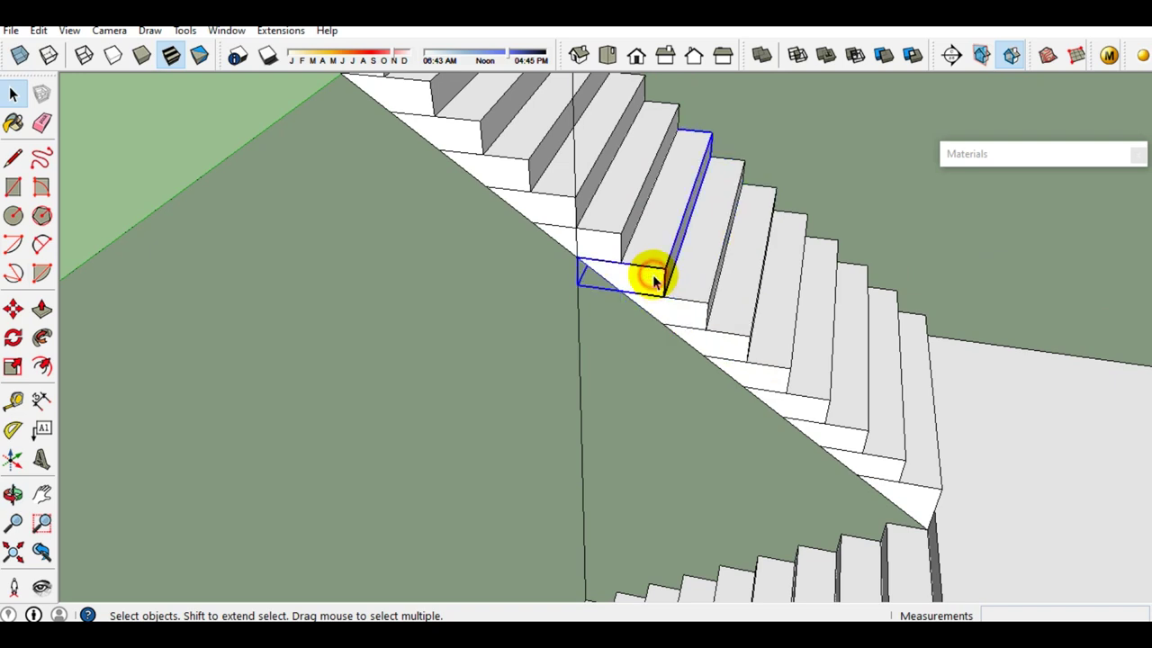
click(618, 254)
scroll(534, 197, down, 1)
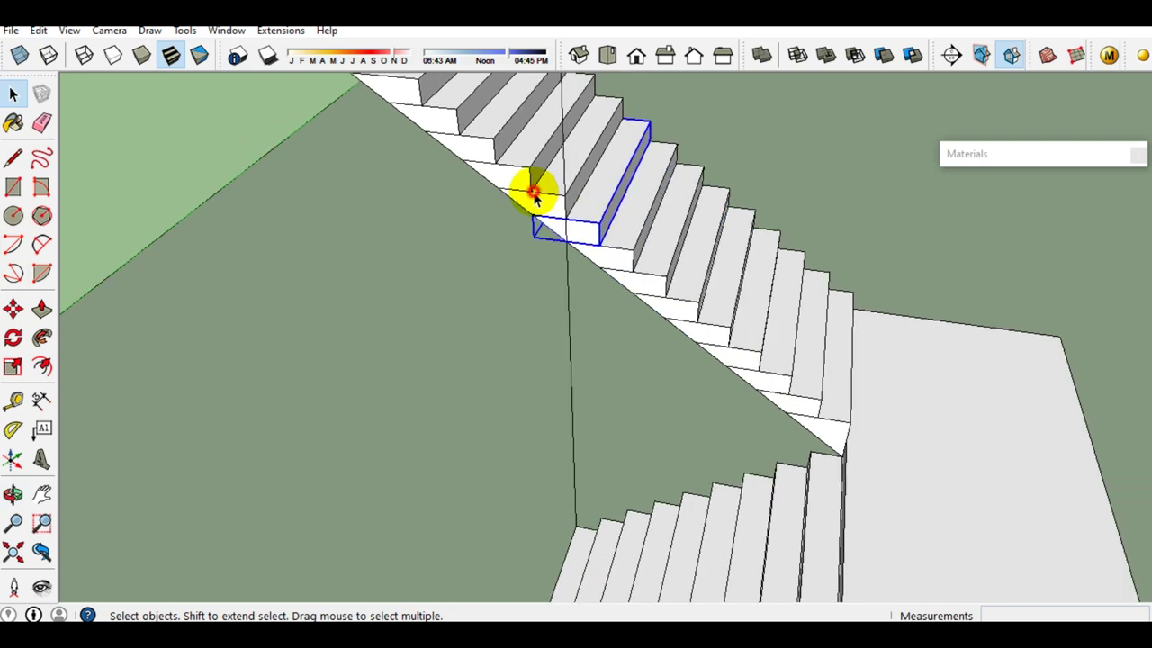
key(Delete)
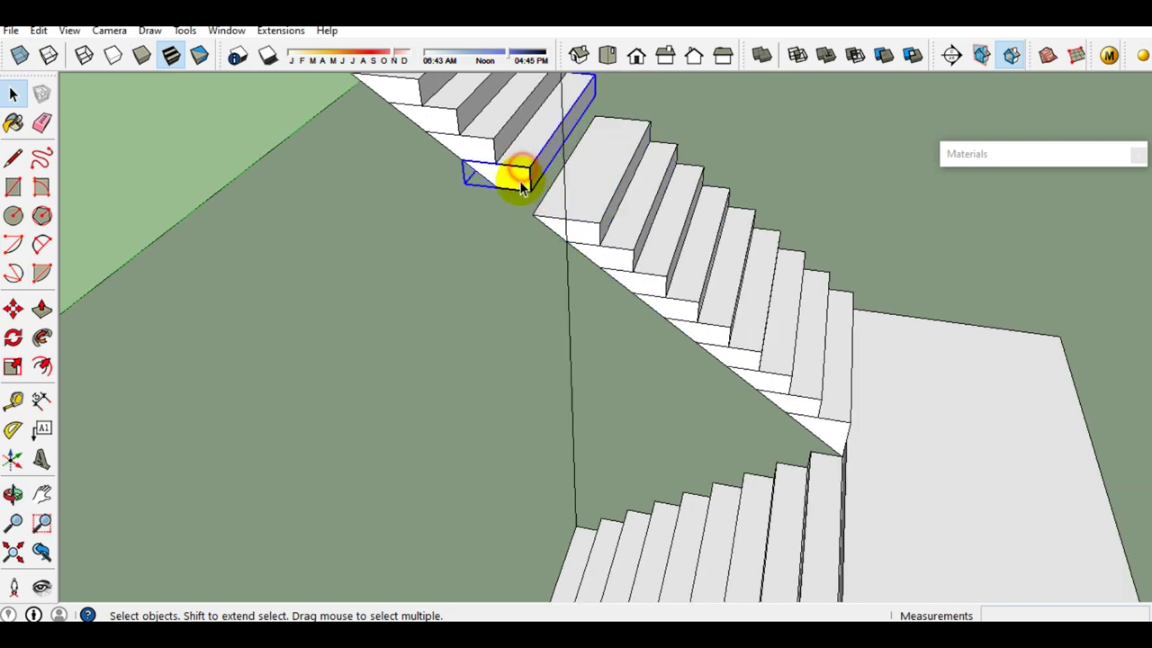
scroll(517, 176, down, 2)
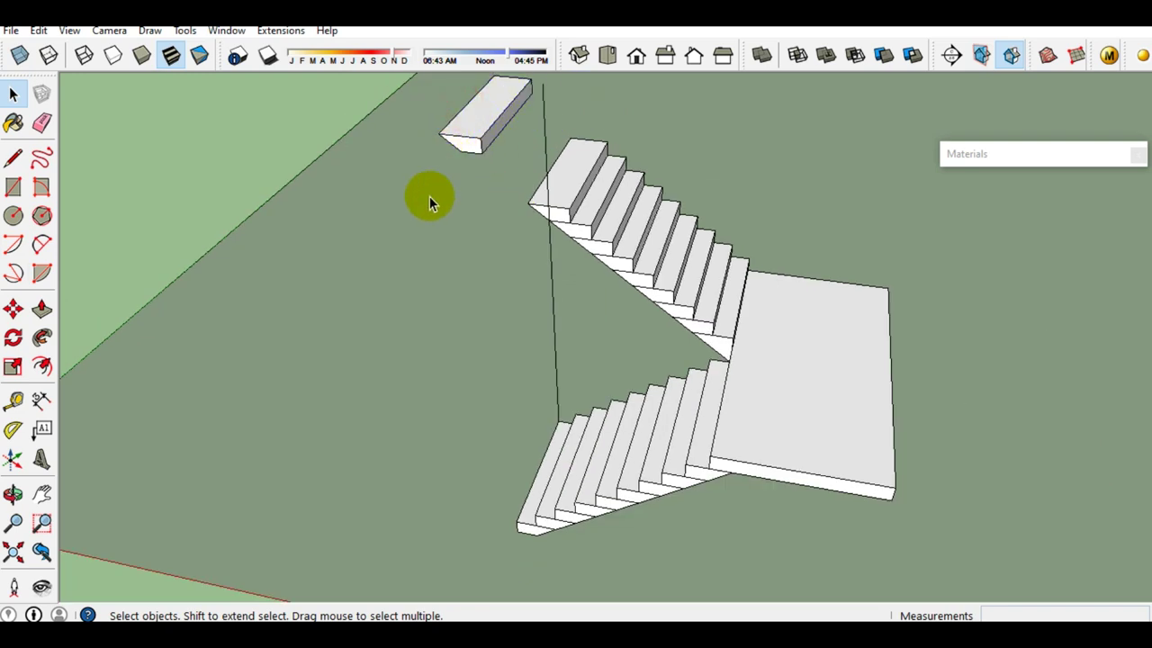
key(Delete)
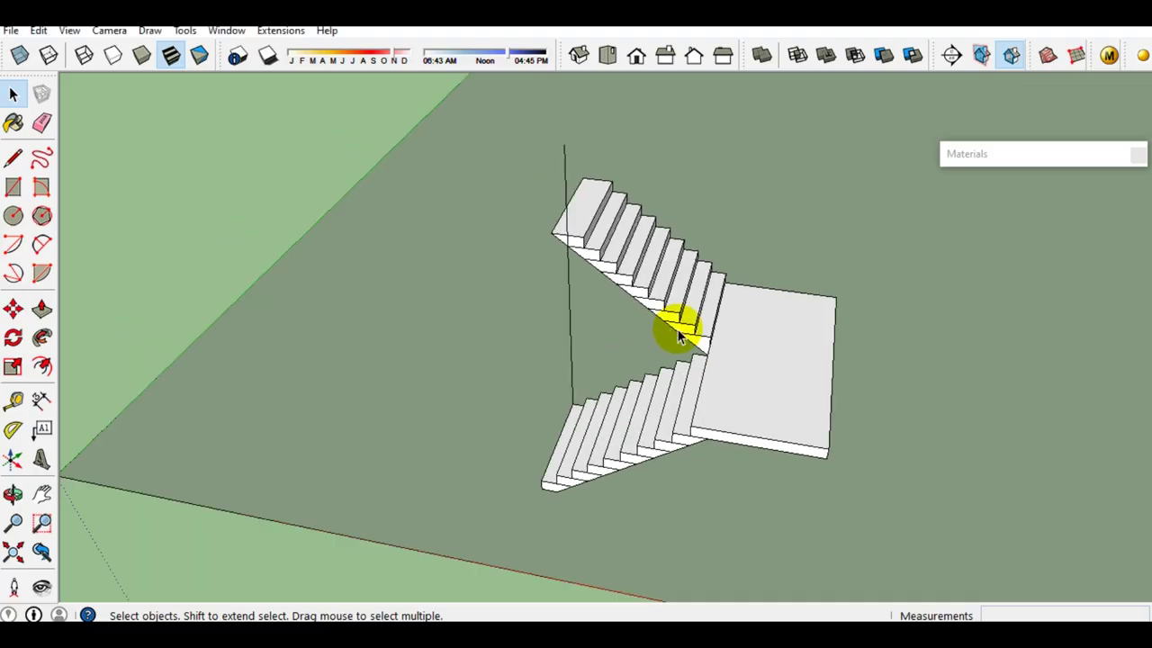
middle_drag(673, 327, 822, 254)
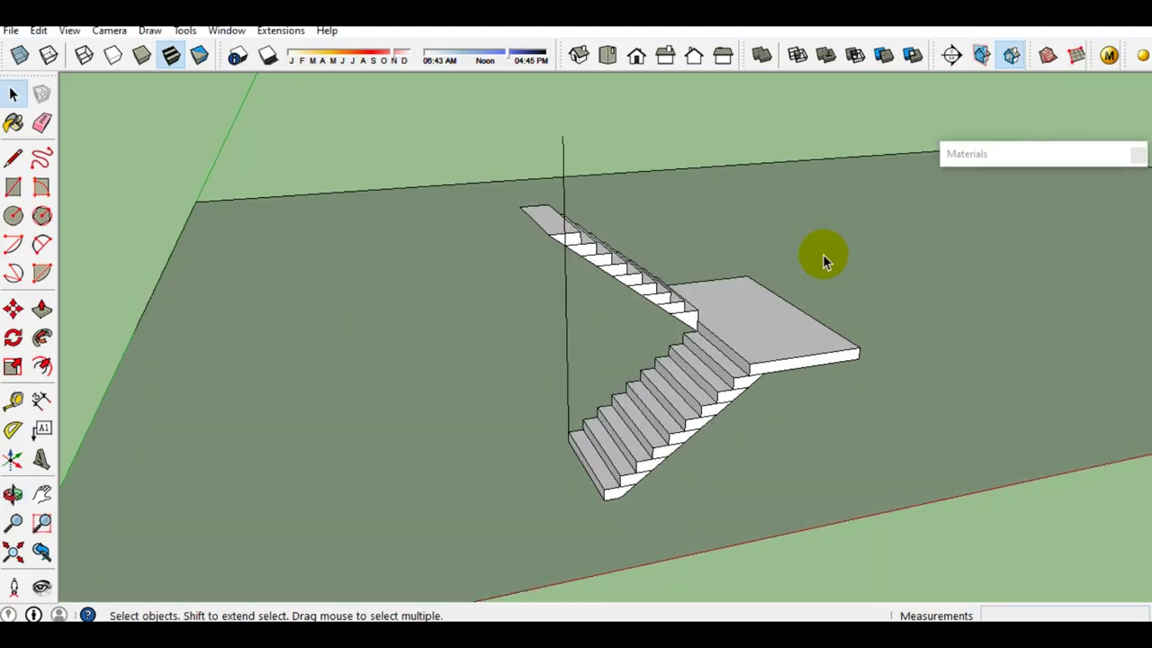
Orbit and zoom closely around the staircase, down to the bottom step
scroll(666, 270, up, 3)
middle_drag(591, 326, 442, 290)
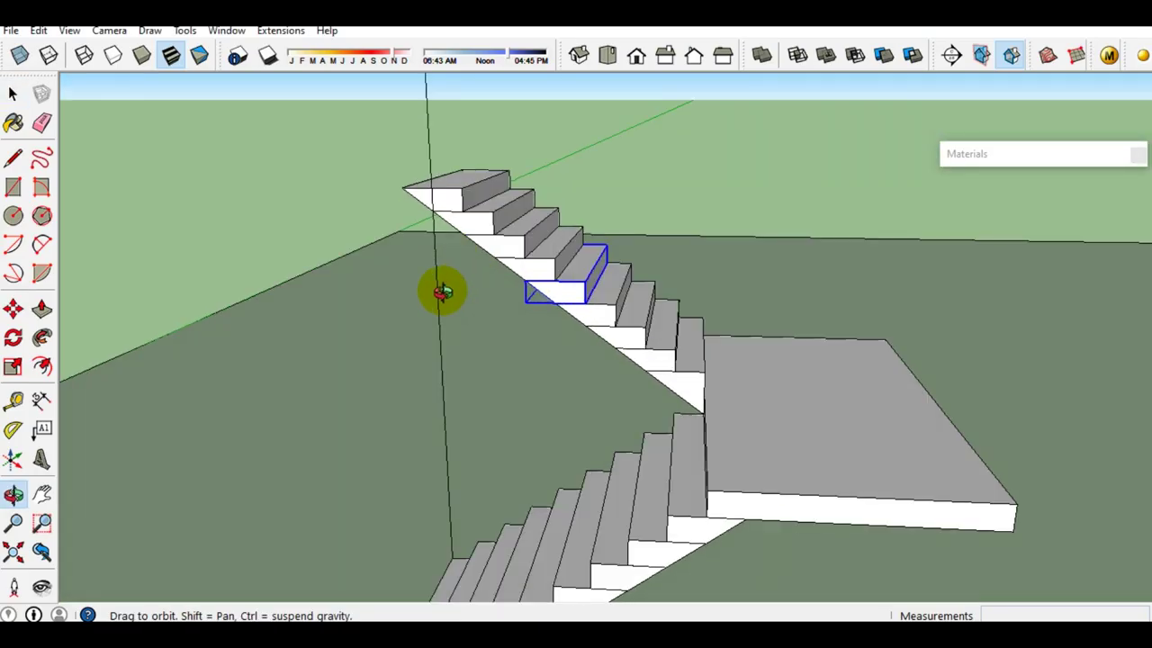
mouse_move(468, 225)
middle_down()
mouse_move(650, 249)
mouse_move(673, 296)
mouse_move(512, 258)
mouse_move(479, 224)
mouse_move(717, 249)
middle_up()
scroll(451, 202, down, 3)
mouse_move(404, 240)
middle_down()
mouse_move(813, 264)
mouse_move(452, 251)
mouse_move(606, 347)
mouse_move(419, 348)
mouse_move(480, 265)
mouse_move(628, 250)
mouse_move(681, 257)
mouse_move(689, 288)
mouse_move(398, 365)
mouse_move(496, 370)
mouse_move(694, 318)
mouse_move(728, 330)
mouse_move(320, 361)
middle_up()
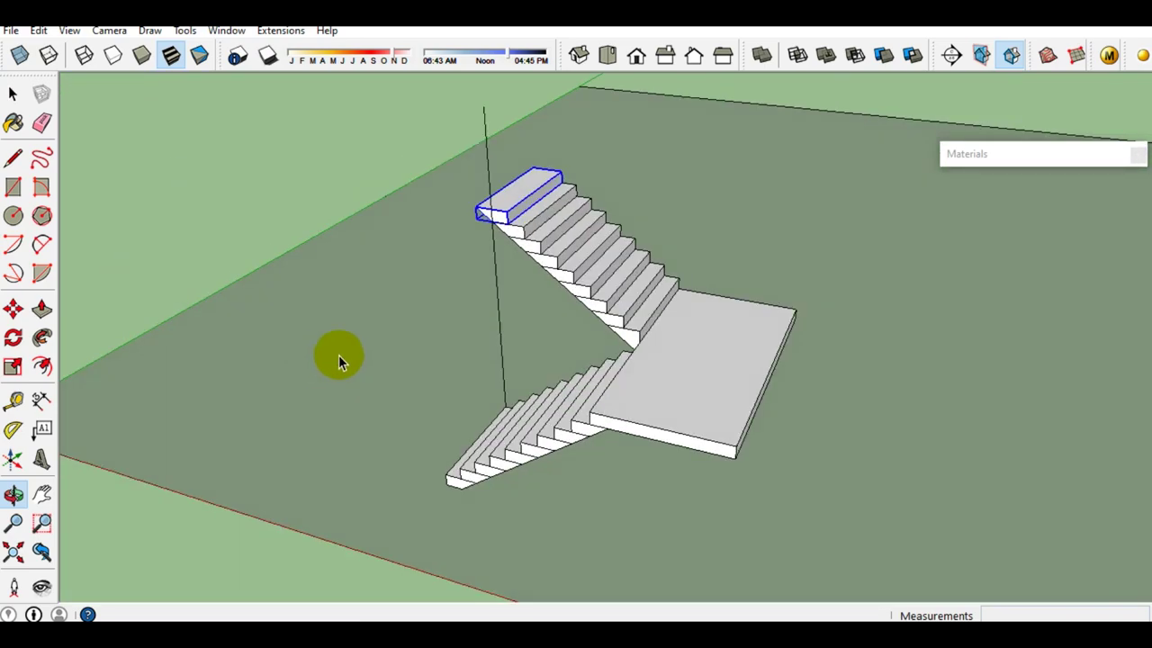
mouse_move(583, 386)
middle_down()
mouse_move(531, 427)
mouse_move(501, 406)
mouse_move(620, 342)
mouse_move(636, 376)
middle_up()
scroll(496, 532, up, 2)
scroll(500, 556, up, 3)
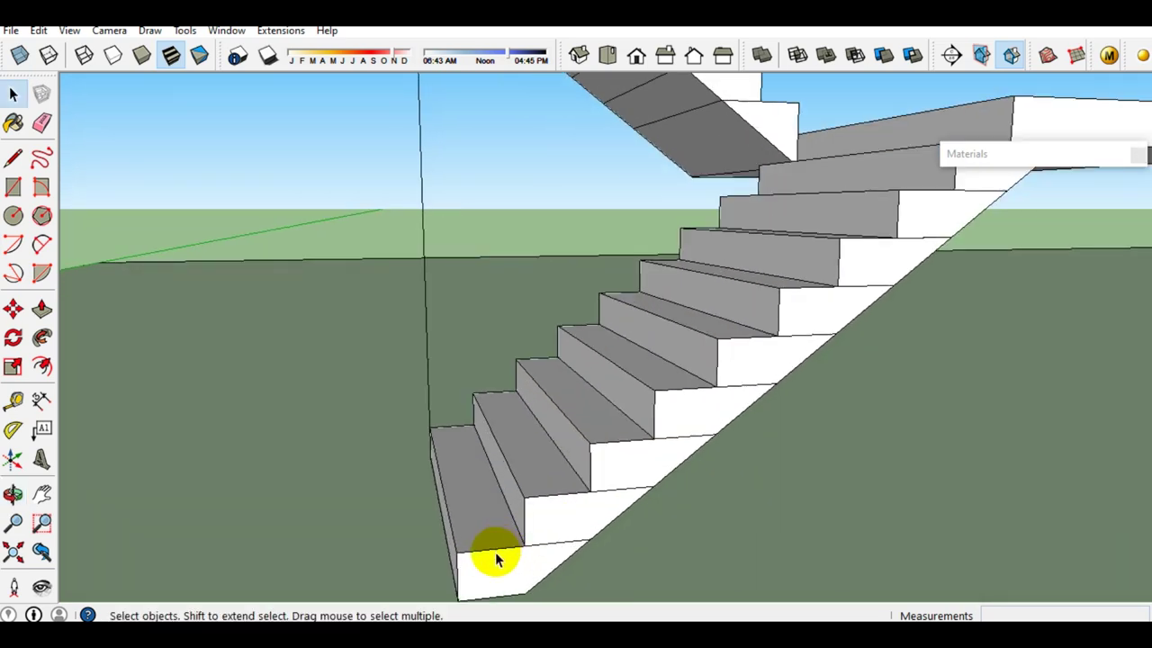
mouse_move(491, 565)
middle_down()
mouse_move(561, 501)
mouse_move(548, 522)
middle_up()
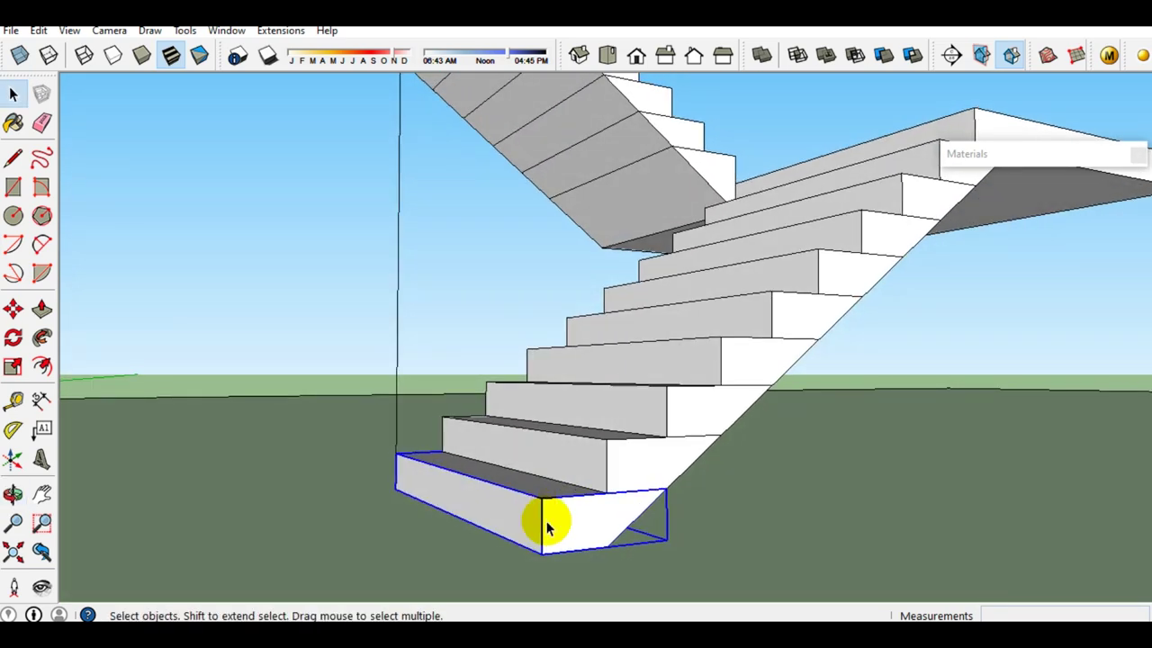
scroll(547, 529, up, 2)
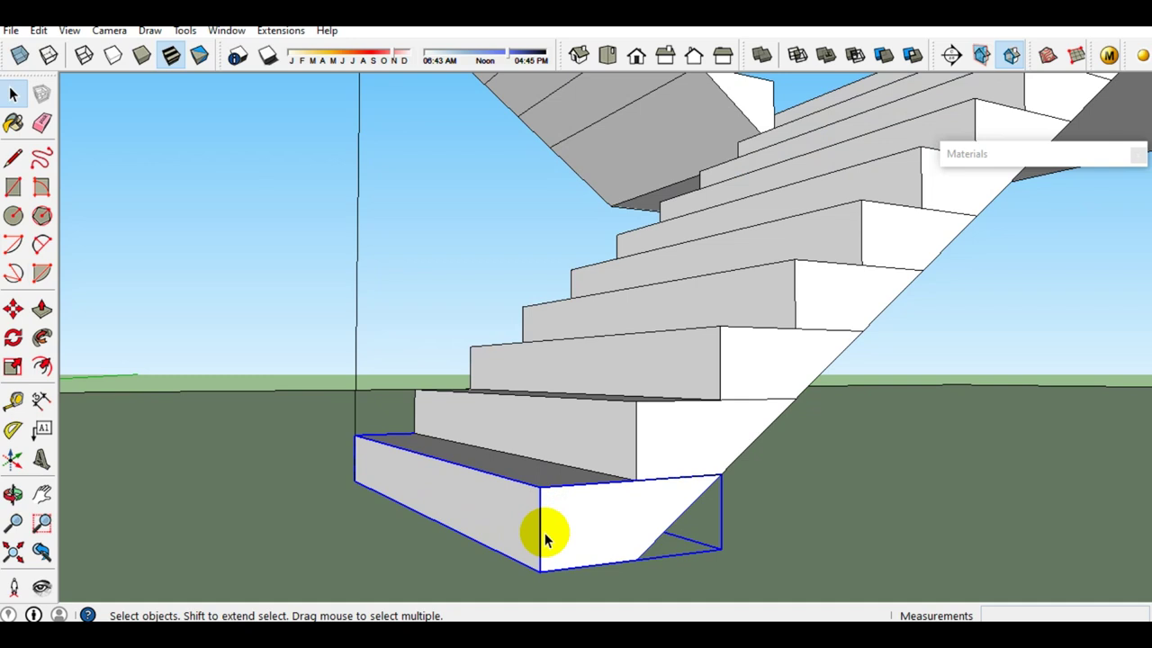
mouse_move(545, 533)
middle_down()
mouse_move(509, 536)
mouse_move(480, 509)
middle_up()
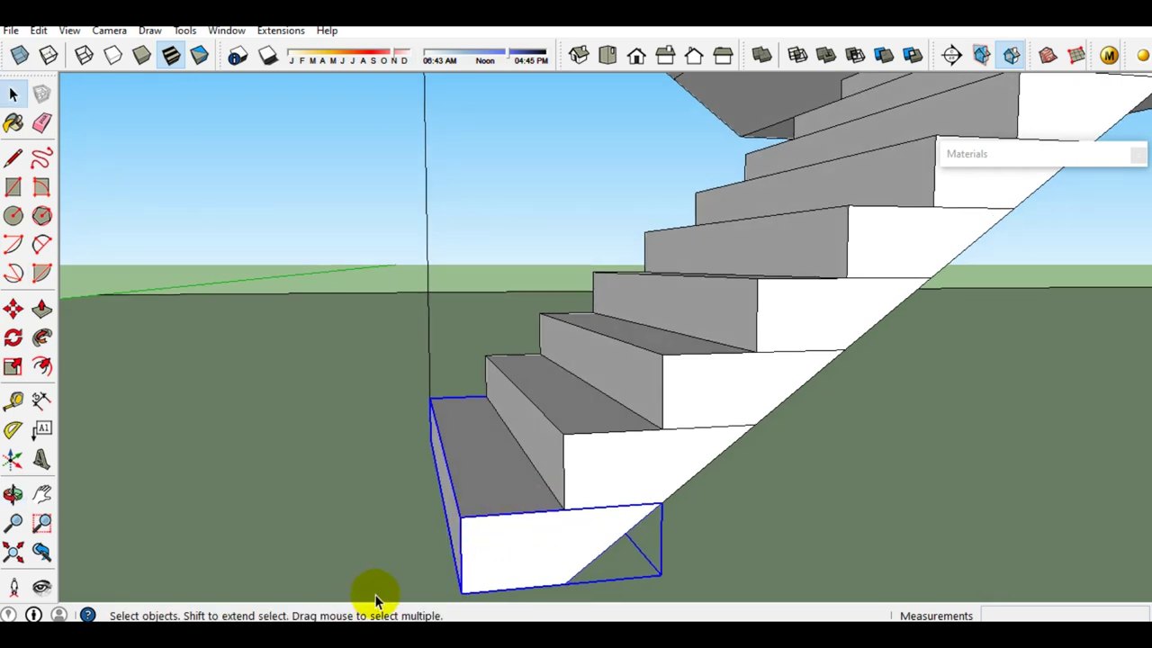
Orbit around the lower flight, then window-select all steps and the landing
scroll(513, 509, down, 1)
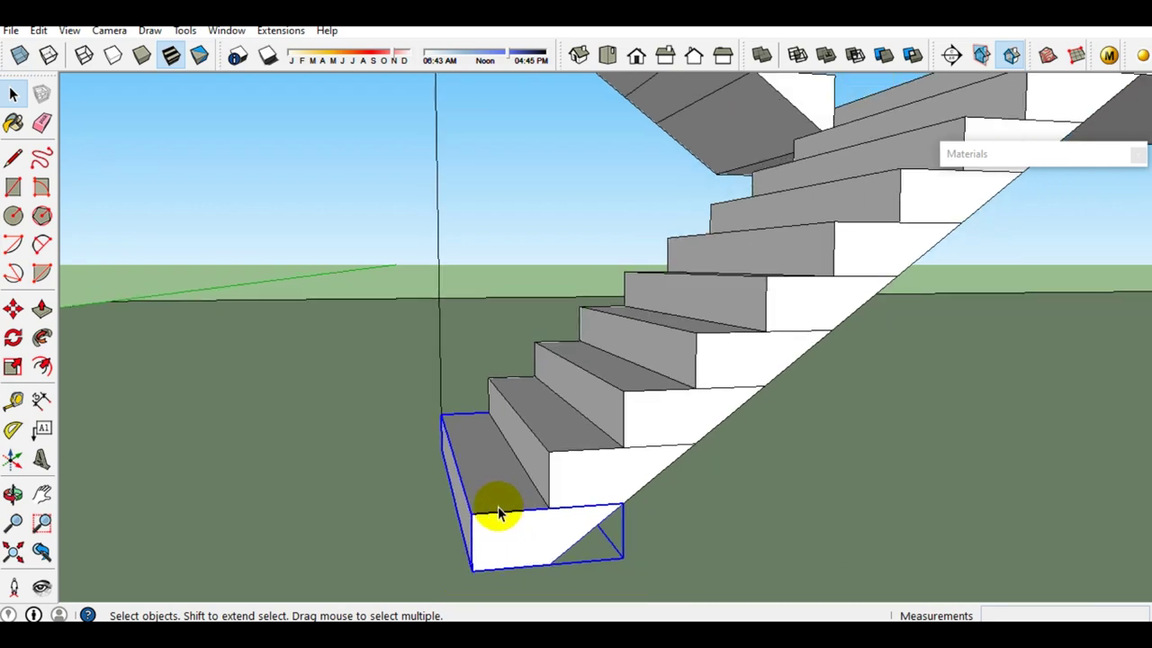
scroll(540, 441, down, 3)
mouse_move(586, 375)
middle_down()
mouse_move(527, 473)
mouse_move(684, 509)
mouse_move(618, 561)
mouse_move(652, 459)
middle_up()
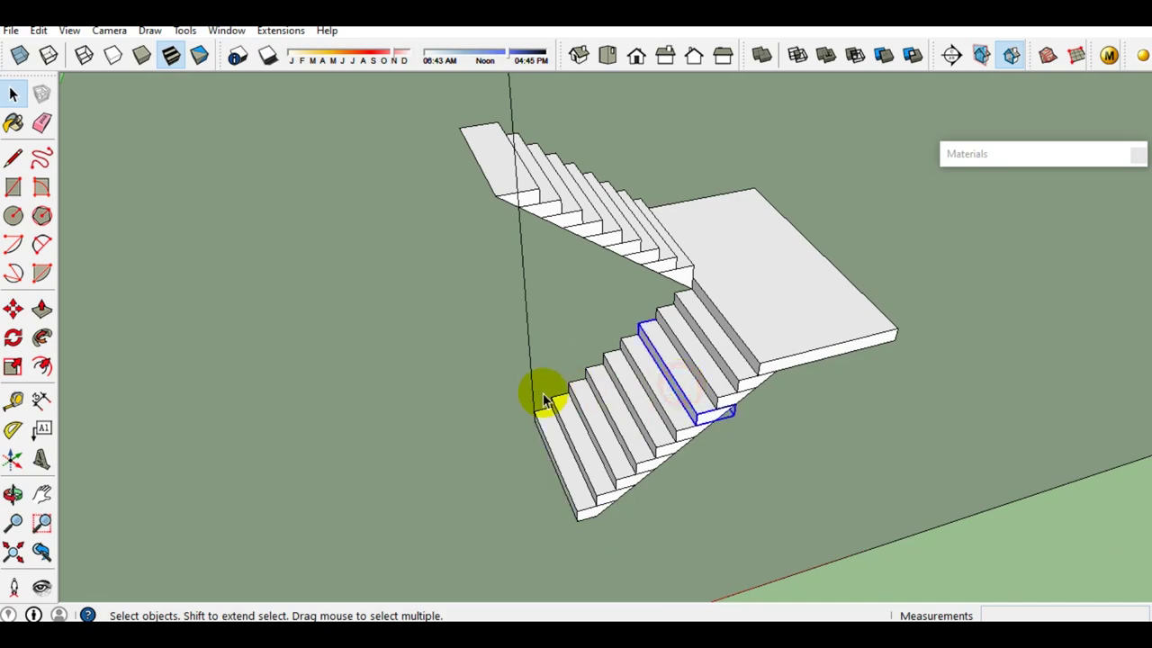
middle_drag(542, 393, 594, 324)
scroll(663, 458, up, 3)
mouse_move(543, 381)
middle_down()
mouse_move(480, 426)
mouse_move(609, 411)
mouse_move(512, 522)
mouse_move(684, 340)
mouse_move(700, 360)
mouse_move(609, 278)
mouse_move(537, 146)
mouse_move(513, 148)
mouse_move(766, 102)
mouse_move(406, 134)
mouse_move(748, 298)
middle_up()
scroll(634, 234, up, 2)
mouse_move(635, 234)
middle_down()
mouse_move(556, 164)
mouse_move(663, 300)
mouse_move(627, 272)
middle_up()
scroll(663, 300, down, 2)
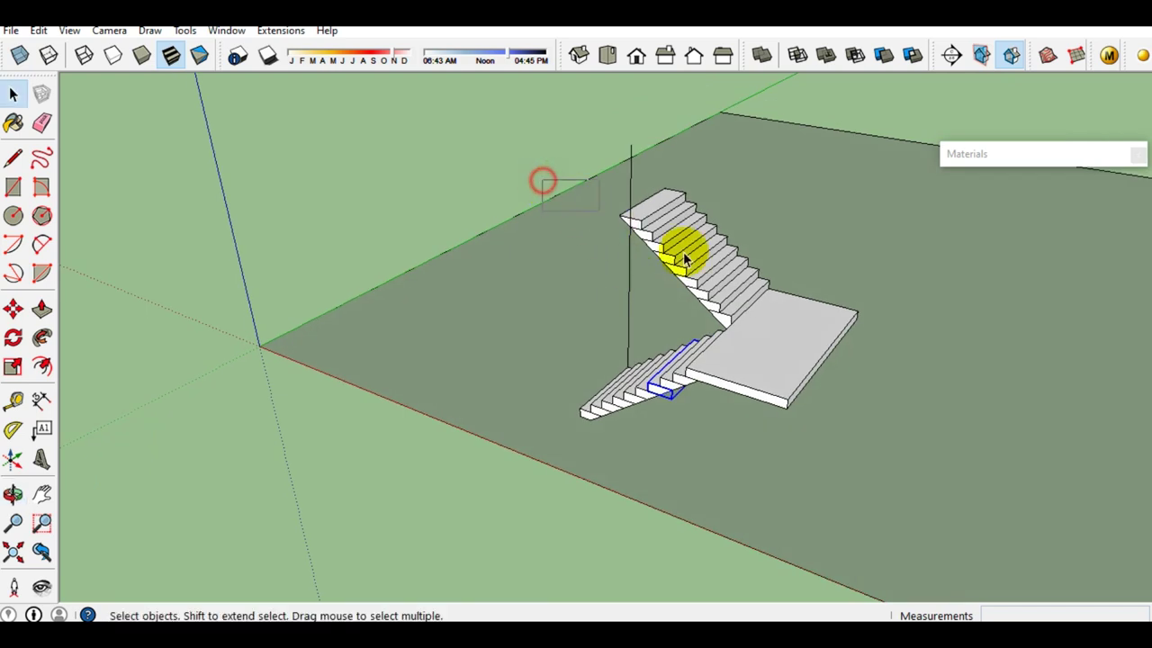
drag(862, 451, 862, 452)
mouse_move(792, 361)
middle_down()
mouse_move(636, 333)
mouse_move(913, 362)
mouse_move(714, 331)
mouse_move(560, 278)
mouse_move(512, 278)
mouse_move(808, 345)
mouse_move(854, 396)
mouse_move(823, 368)
middle_up()
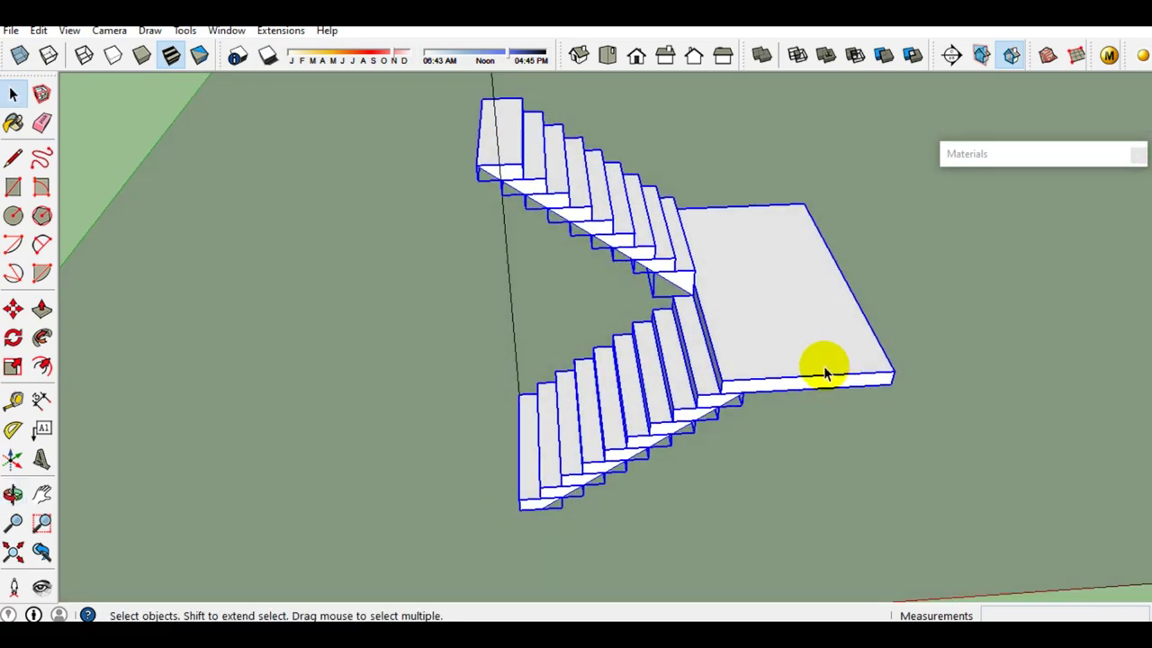
Scale the selected staircase to about 1.40 times its height along the blue axis
scroll(676, 257, down, 3)
scroll(674, 257, up, 2)
middle_drag(674, 258, 728, 249)
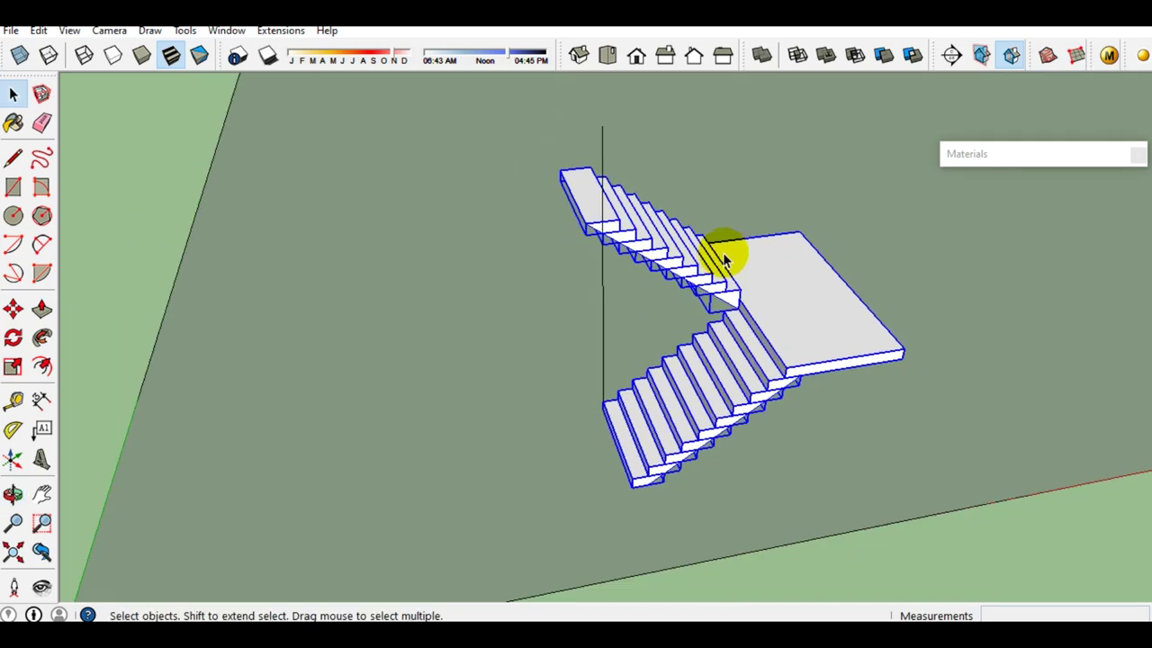
key(s)
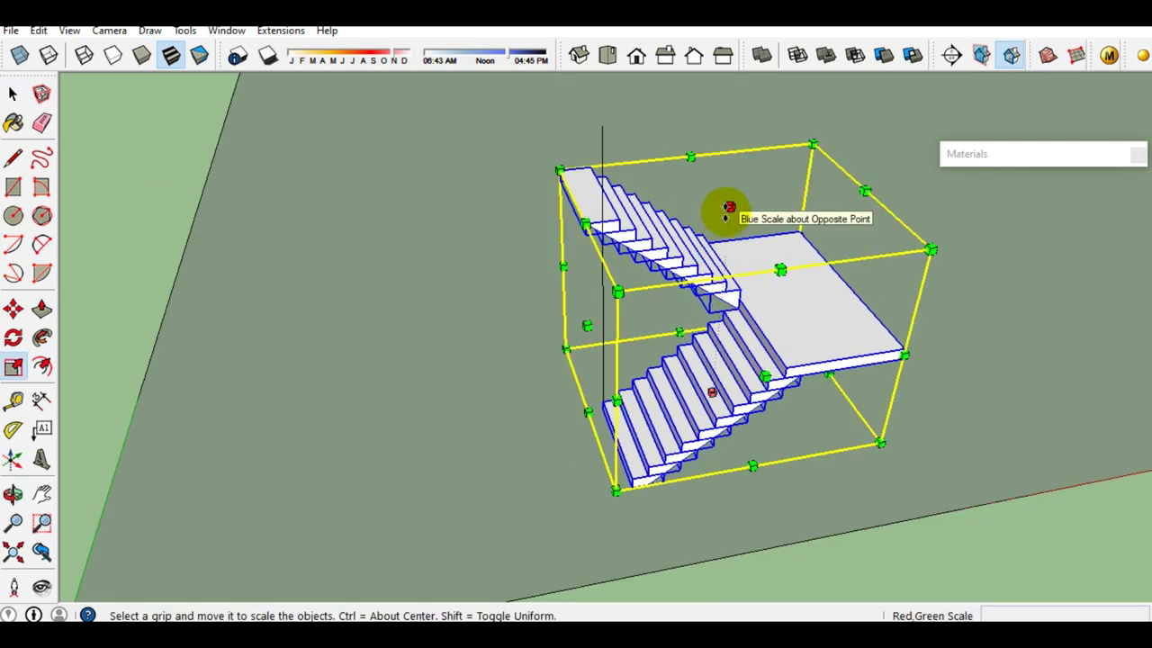
scroll(736, 227, up, 1)
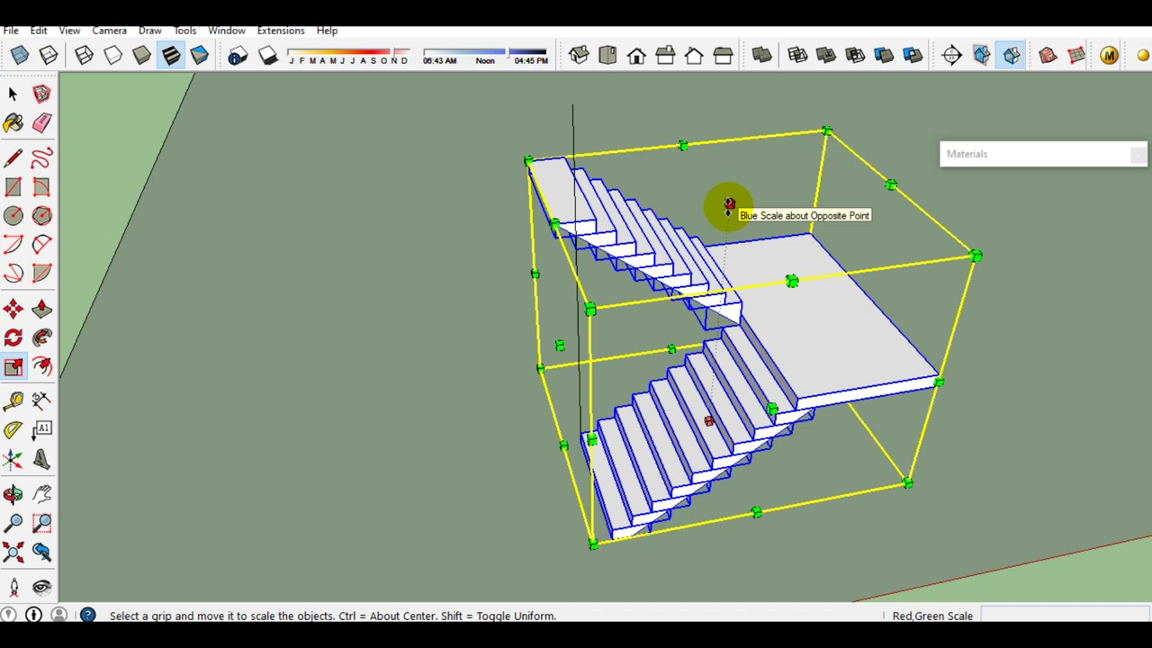
drag(729, 206, 609, 123)
scroll(686, 184, down, 1)
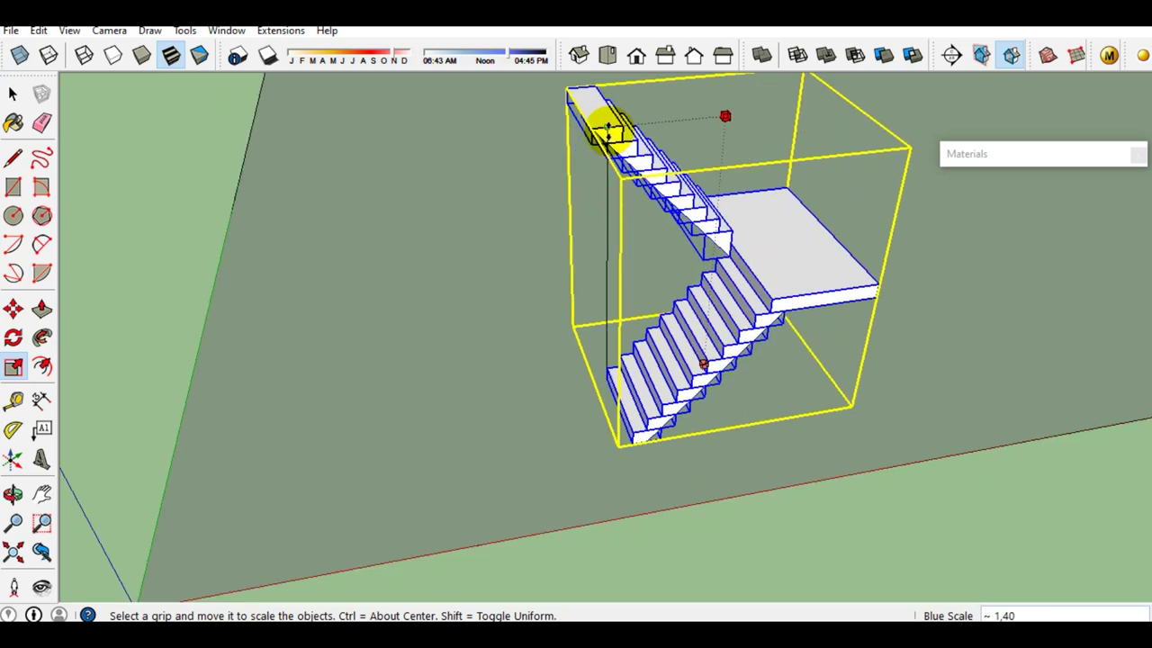
scroll(609, 126, up, 1)
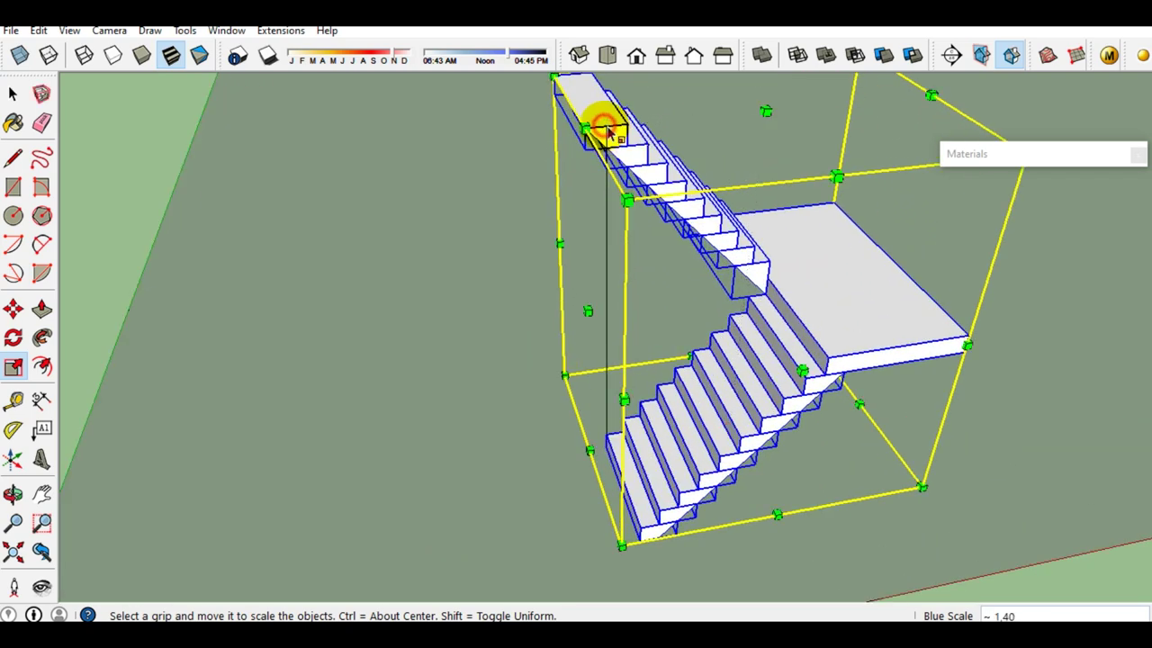
scroll(681, 257, down, 1)
scroll(764, 301, up, 1)
key(space)
scroll(763, 304, up, 1)
mouse_move(764, 304)
middle_down()
mouse_move(566, 264)
mouse_move(773, 321)
mouse_move(615, 393)
mouse_move(594, 373)
mouse_move(764, 342)
mouse_move(696, 322)
mouse_move(666, 417)
mouse_move(578, 398)
middle_up()
scroll(689, 496, down, 1)
scroll(689, 495, up, 1)
key(l)
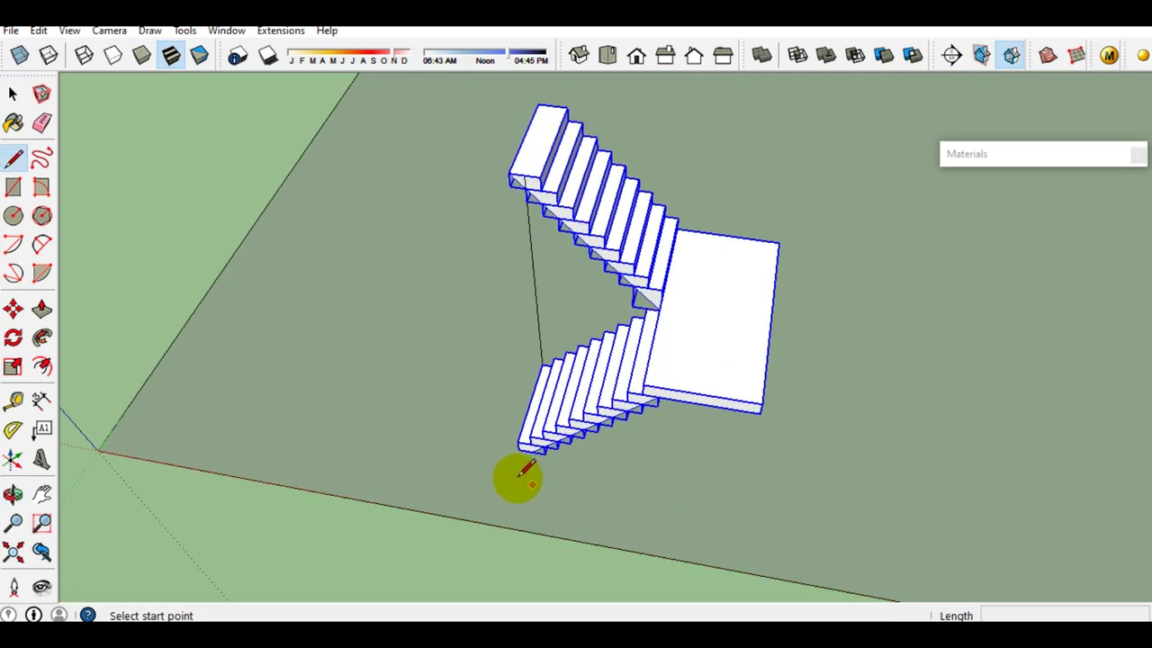
Finish the 4000 mm ground line in front of the stairs, then start another line from the stairs' bottom corner
click(729, 511)
key(space)
scroll(518, 483, up, 1)
mouse_move(415, 454)
middle_down()
mouse_move(600, 473)
mouse_move(566, 432)
mouse_move(462, 404)
mouse_move(459, 417)
middle_up()
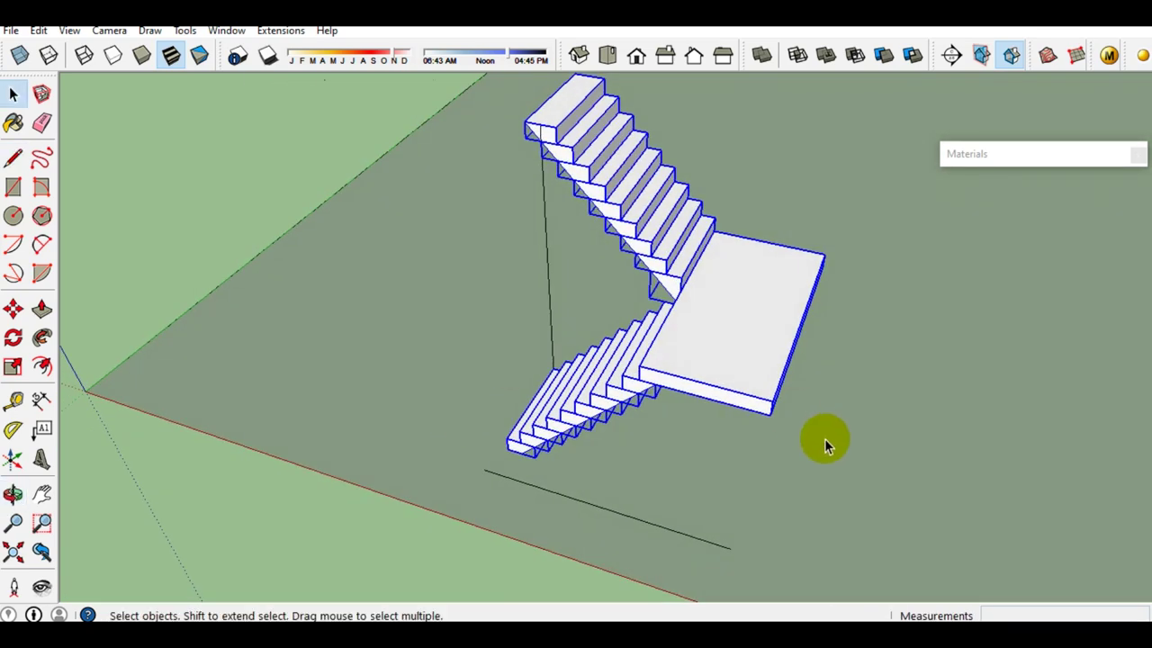
mouse_move(683, 496)
middle_down()
mouse_move(459, 343)
mouse_move(571, 399)
mouse_move(795, 440)
mouse_move(748, 423)
mouse_move(491, 396)
middle_up()
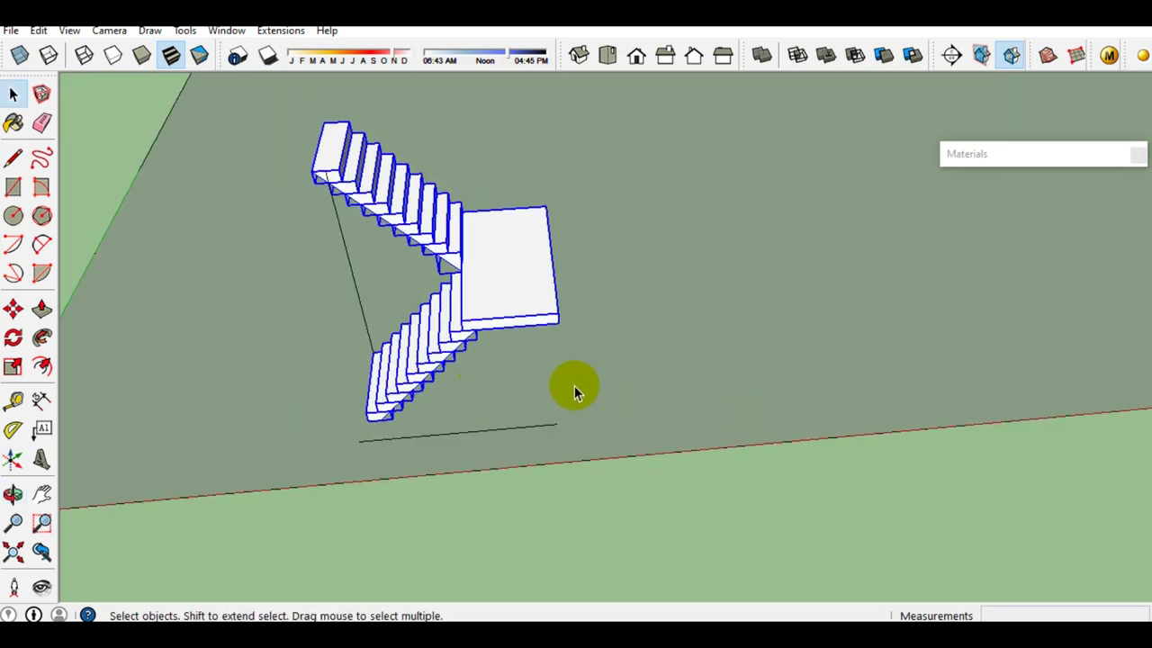
mouse_move(601, 373)
middle_down()
mouse_move(451, 391)
mouse_move(440, 374)
middle_up()
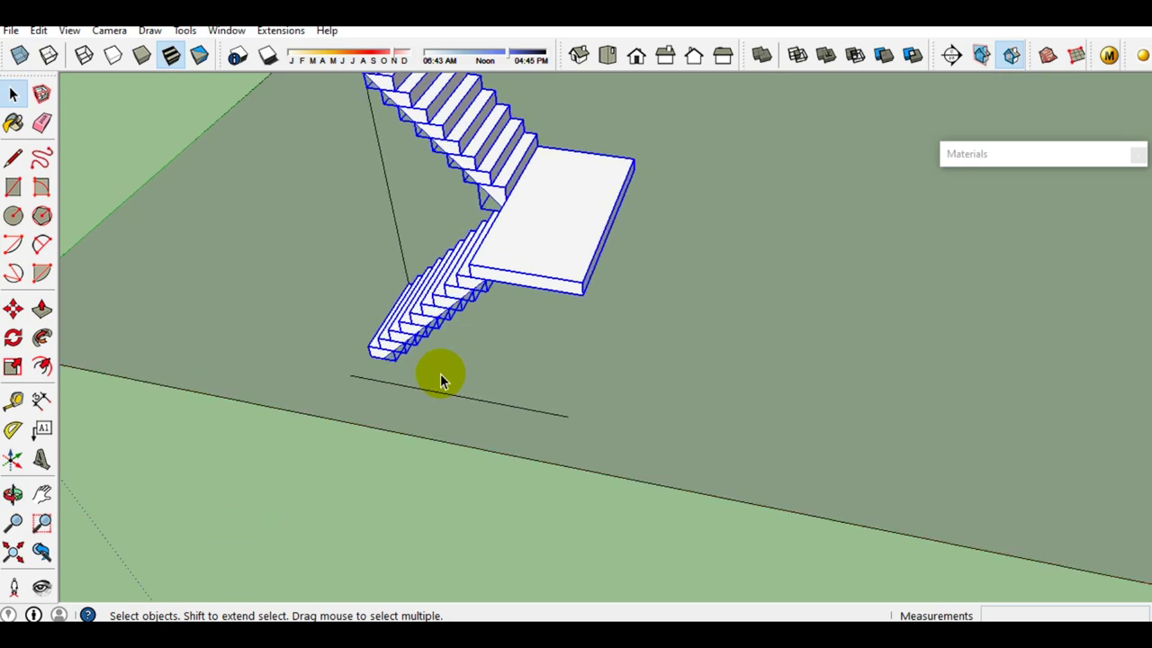
key(l)
scroll(382, 348, up, 2)
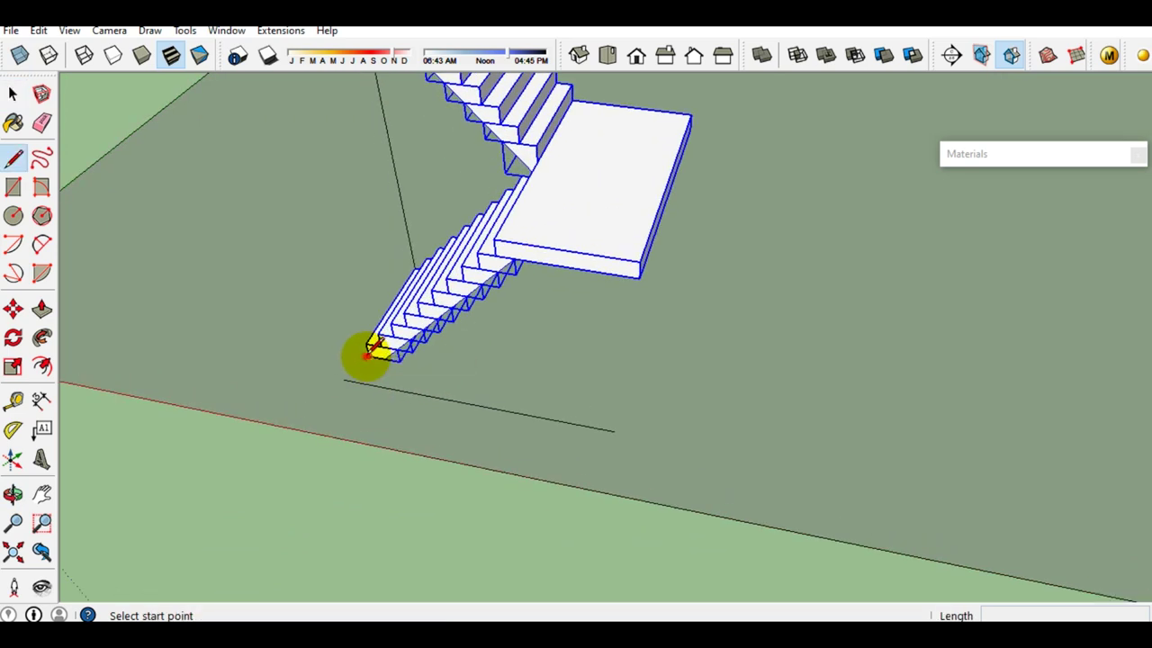
click(367, 355)
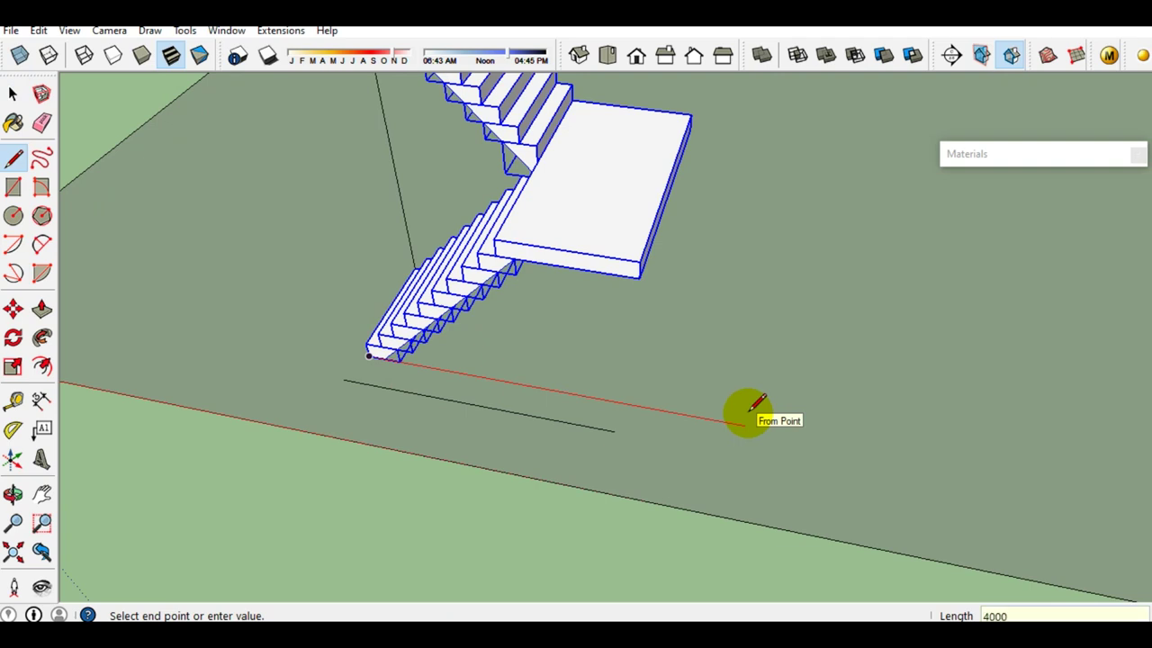
middle_drag(739, 416, 550, 336)
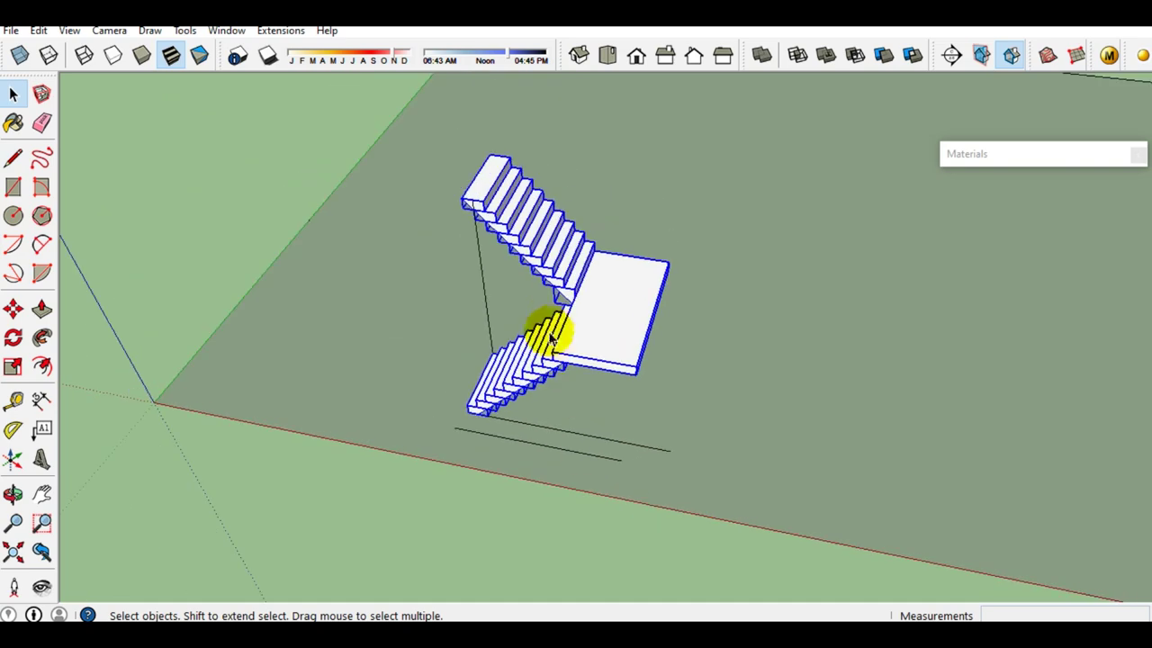
Scale the selected staircase to 1.20 along the red axis
key(s)
scroll(648, 317, up, 1)
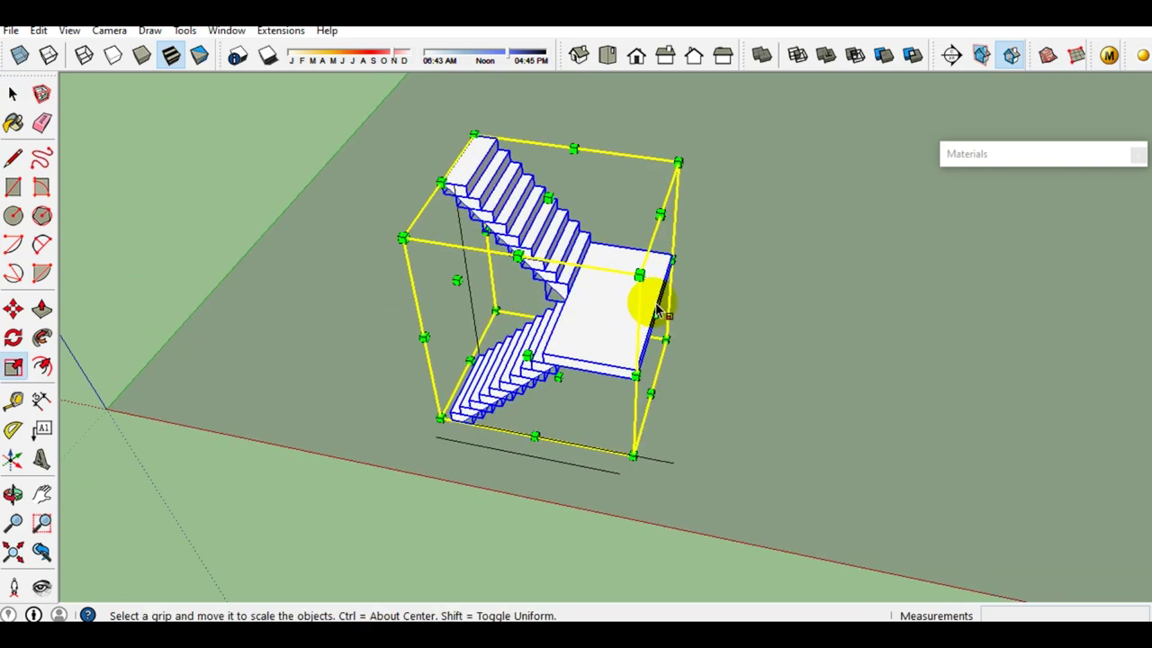
drag(653, 310, 655, 438)
scroll(694, 494, up, 3)
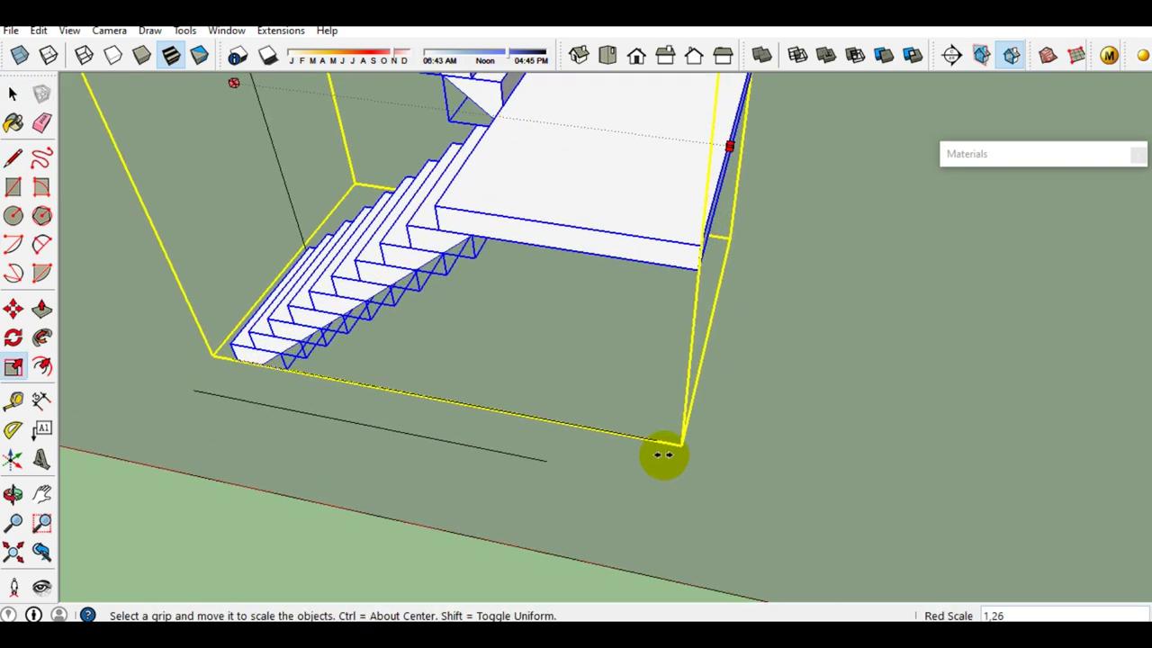
scroll(648, 438, up, 2)
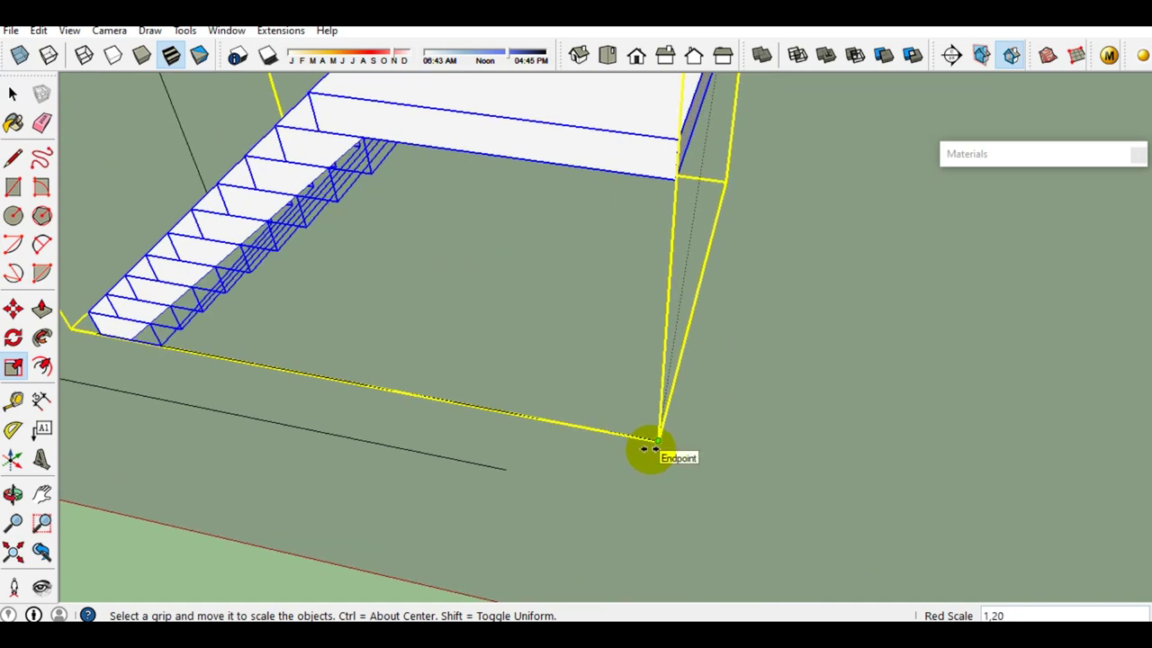
key(space)
scroll(373, 438, down, 4)
scroll(446, 422, down, 3)
mouse_move(446, 422)
middle_down()
mouse_move(627, 452)
mouse_move(475, 398)
middle_up()
scroll(356, 399, up, 1)
scroll(390, 408, up, 1)
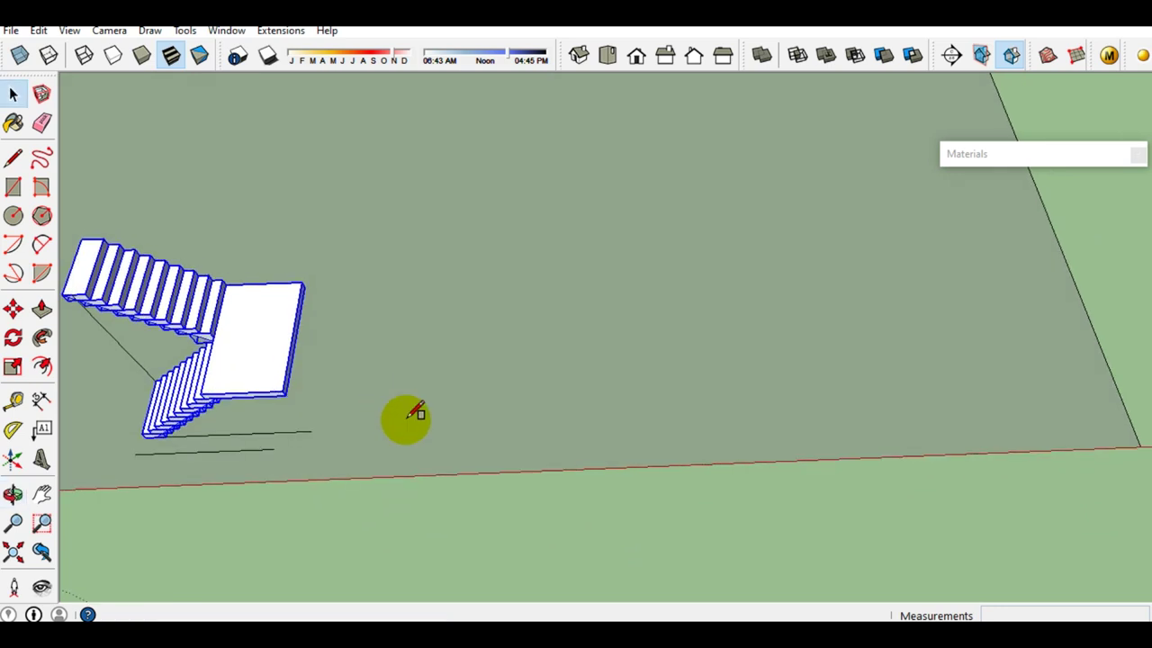
Draw a rectangular face on the ground to the right of the stretched staircase
scroll(390, 408, up, 2)
key(r)
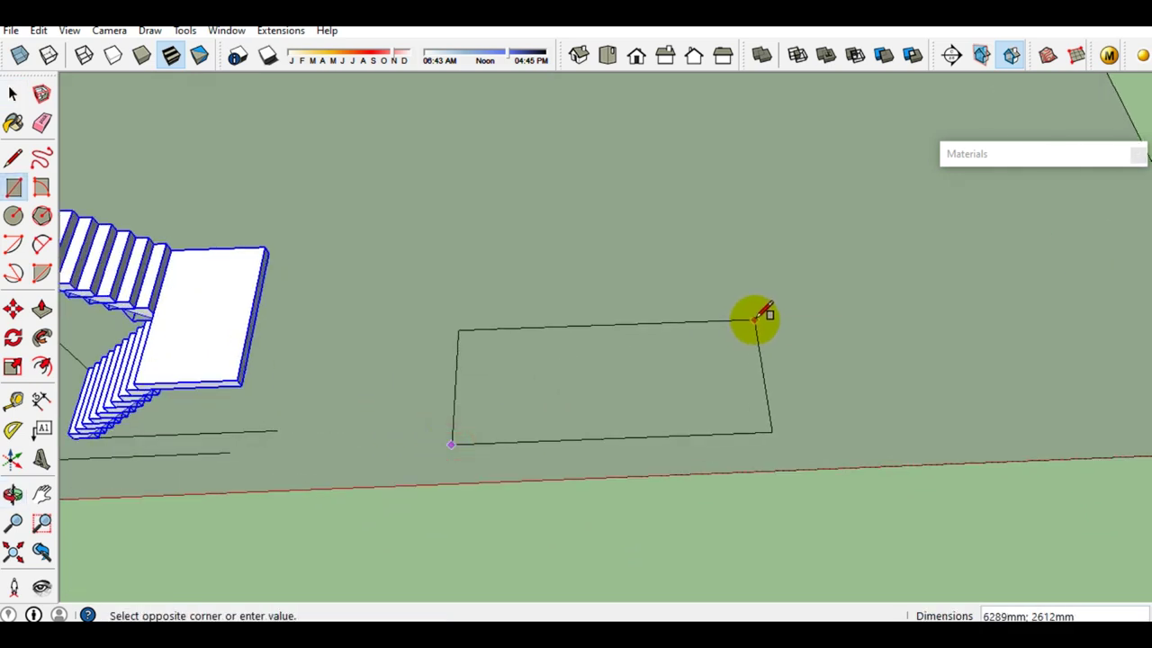
click(756, 320)
key(space)
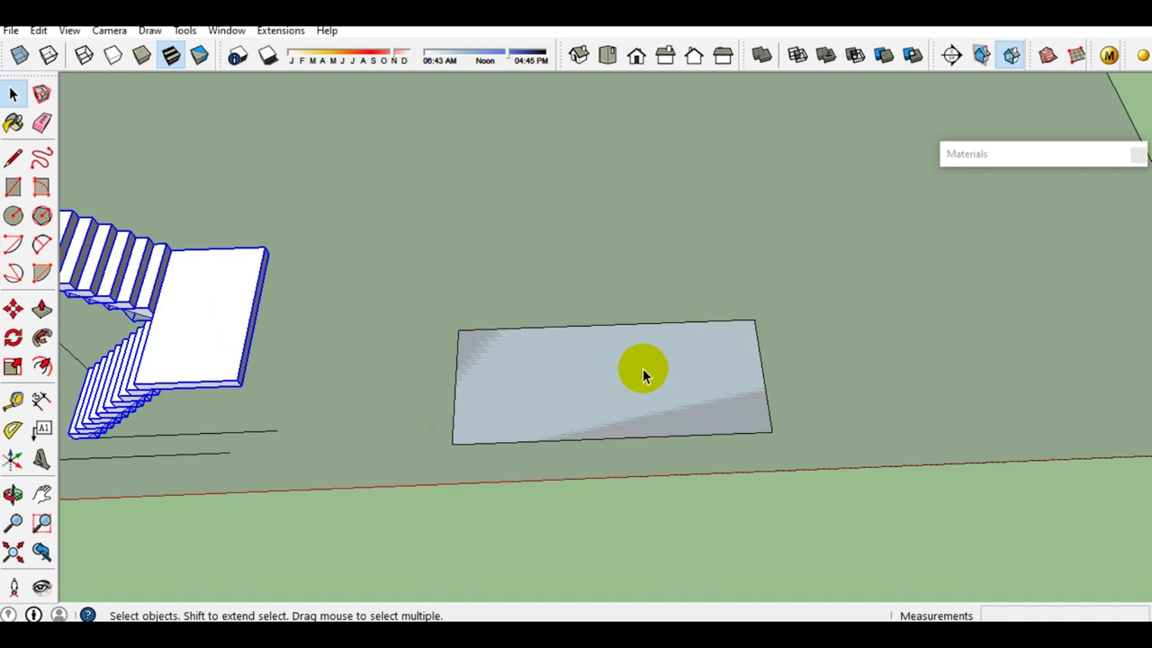
mouse_move(646, 368)
middle_down()
mouse_move(680, 364)
mouse_move(548, 388)
mouse_move(641, 378)
mouse_move(630, 404)
middle_up()
scroll(568, 383, up, 1)
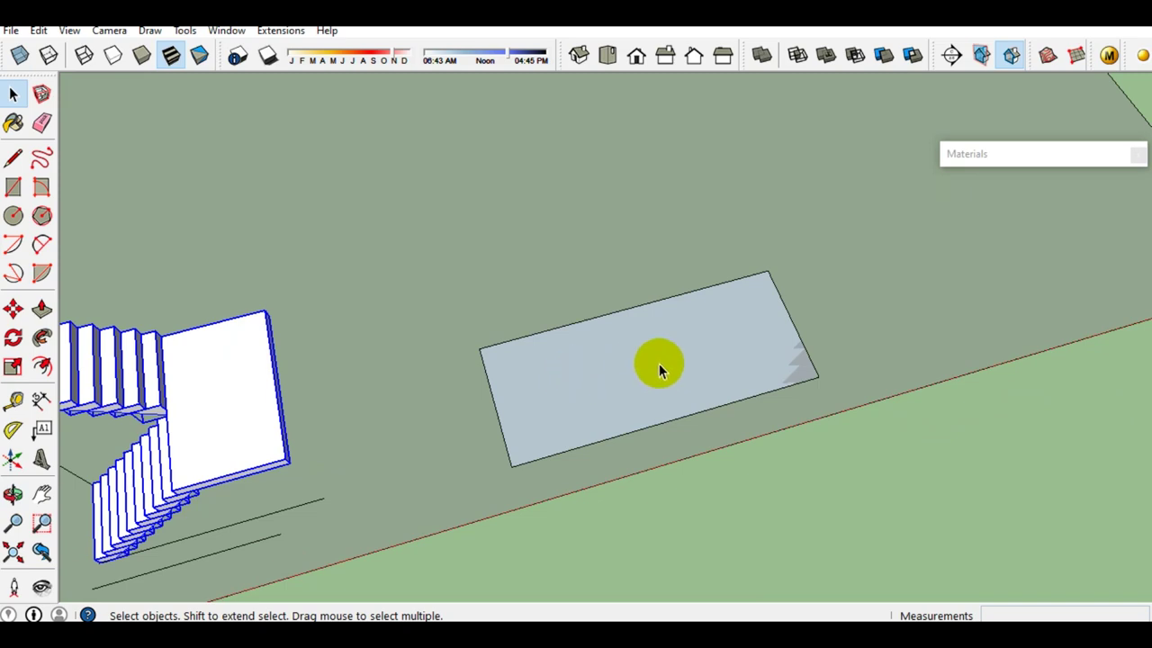
scroll(644, 378, down, 2)
scroll(629, 387, up, 2)
scroll(660, 372, down, 2)
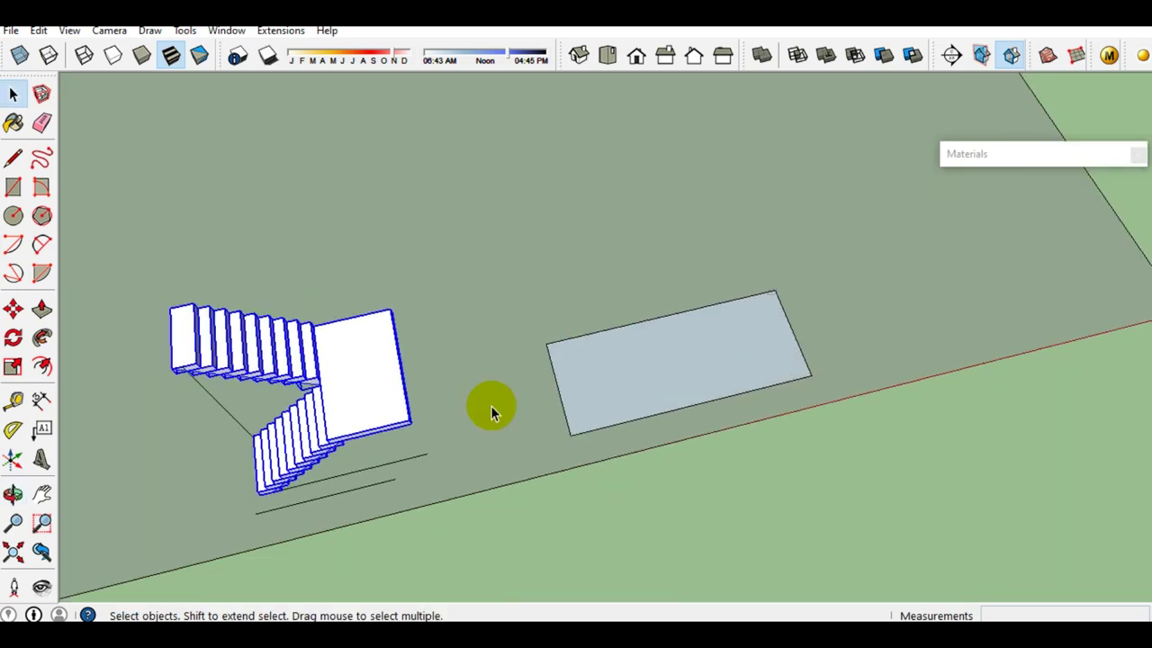
scroll(315, 411, up, 1)
key(m)
scroll(237, 514, up, 1)
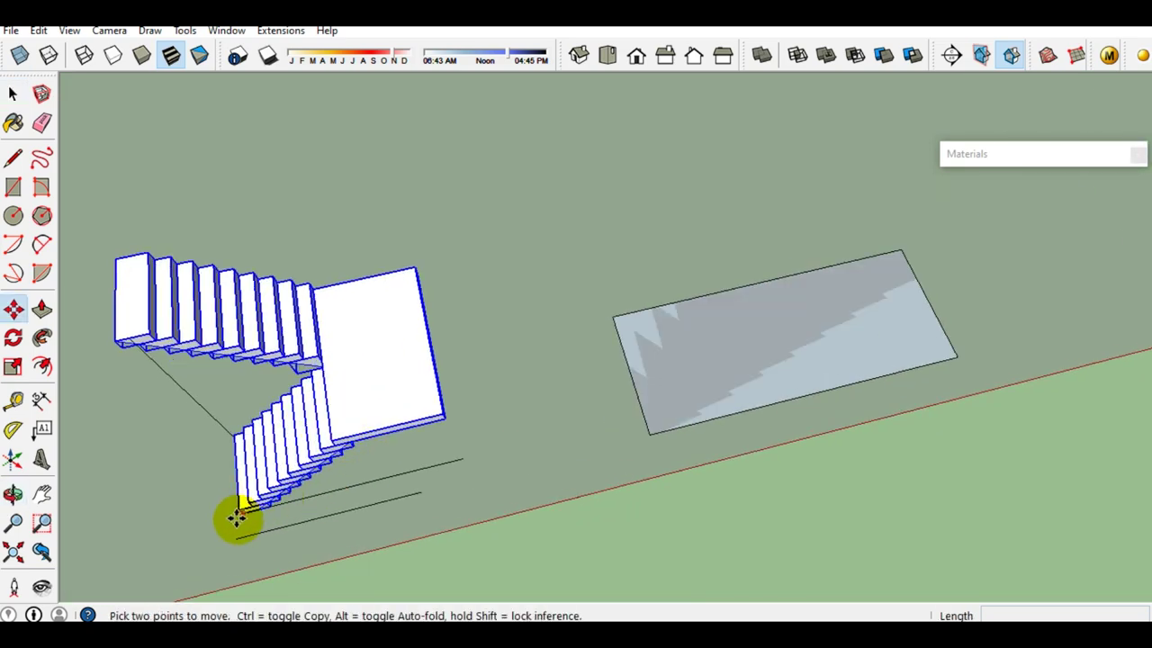
Move the staircase by its bottom corner onto the rectangle's corner
scroll(244, 527, up, 2)
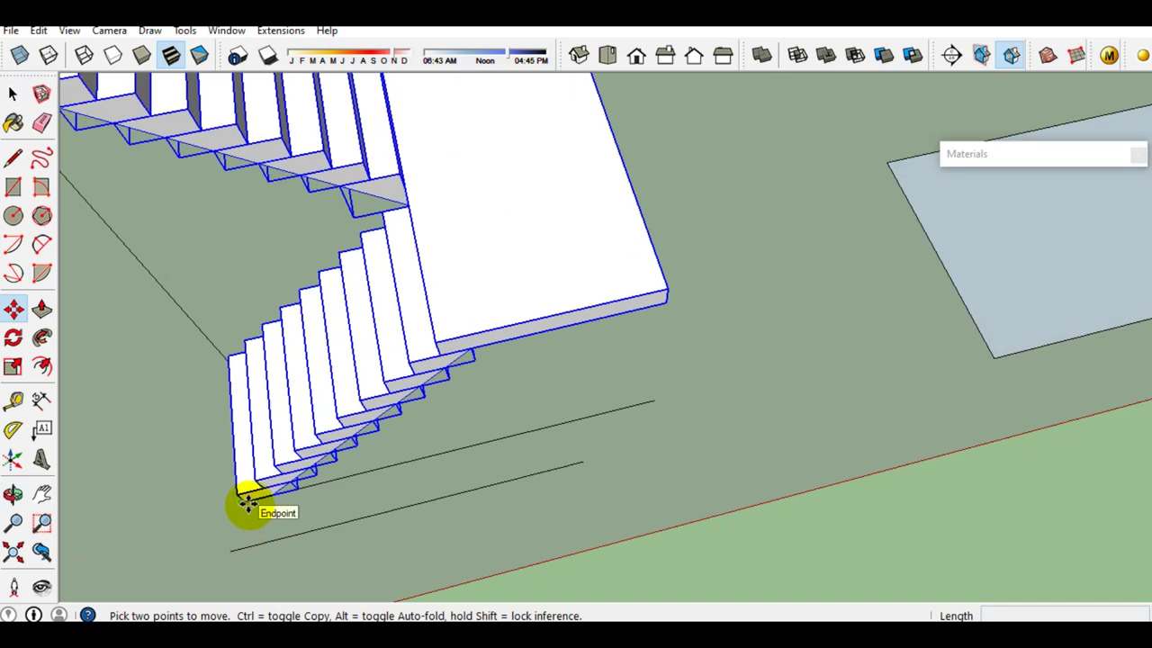
scroll(248, 504, up, 1)
scroll(261, 514, up, 1)
click(198, 451)
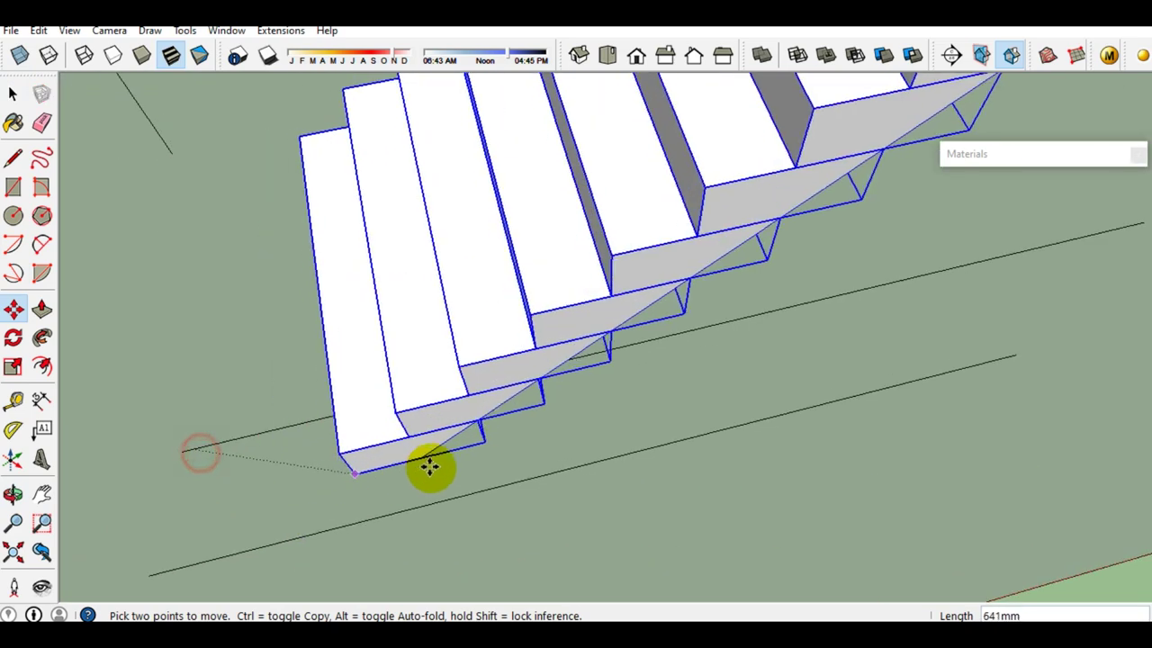
scroll(450, 450, down, 2)
scroll(684, 360, down, 1)
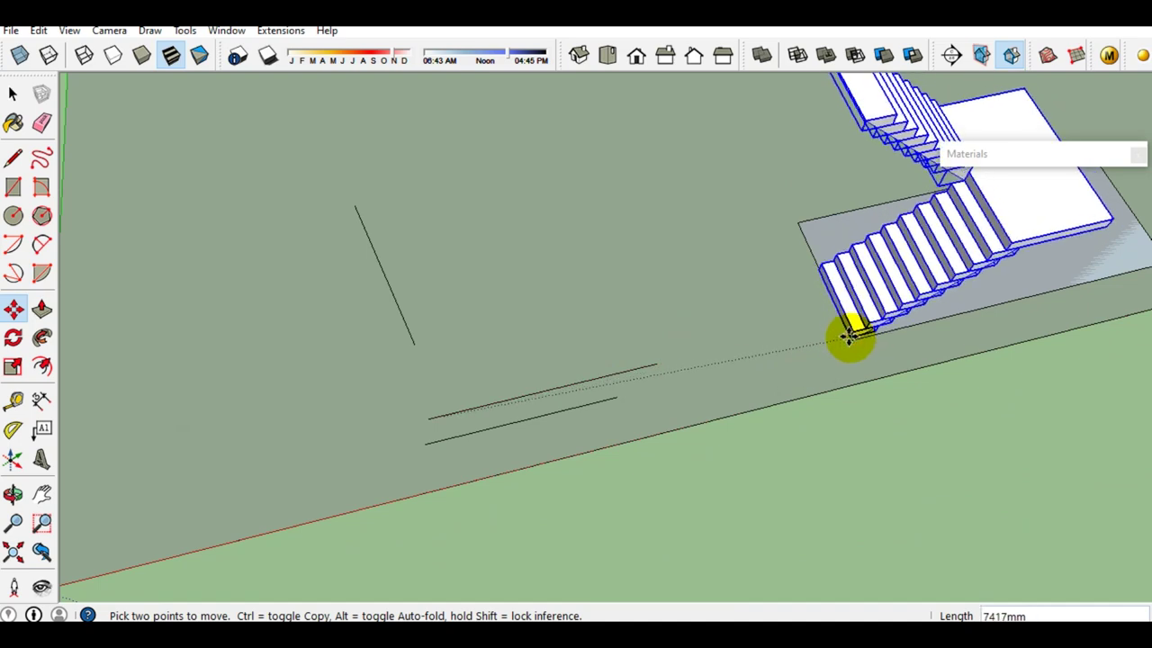
scroll(859, 331, up, 2)
scroll(862, 330, up, 2)
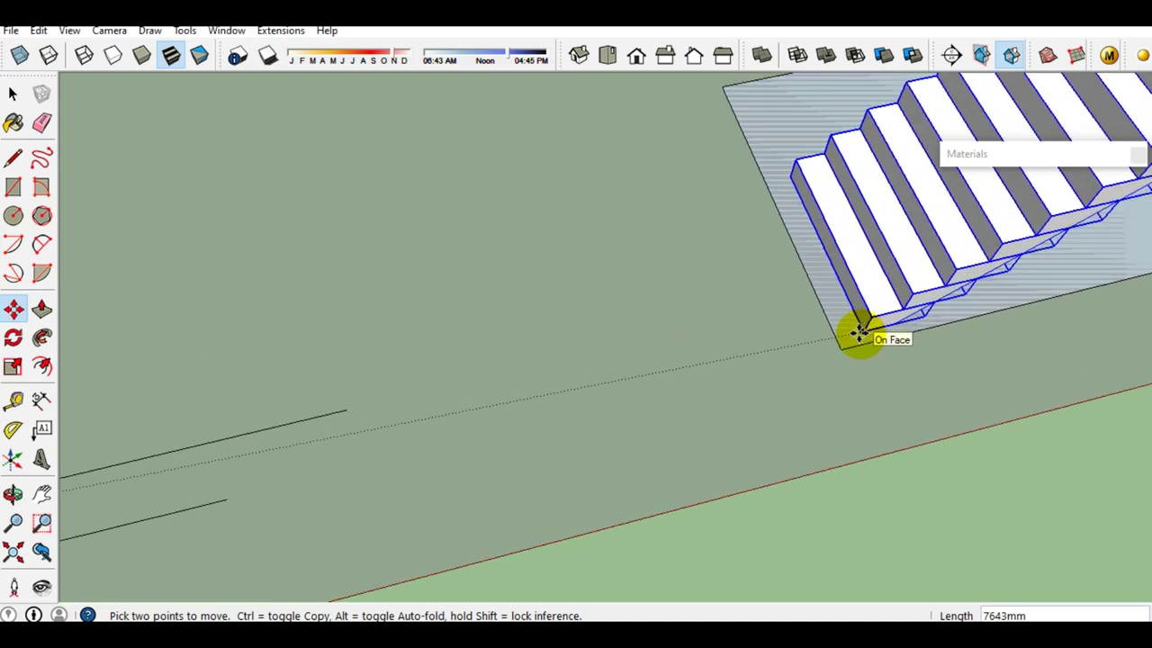
click(840, 345)
key(space)
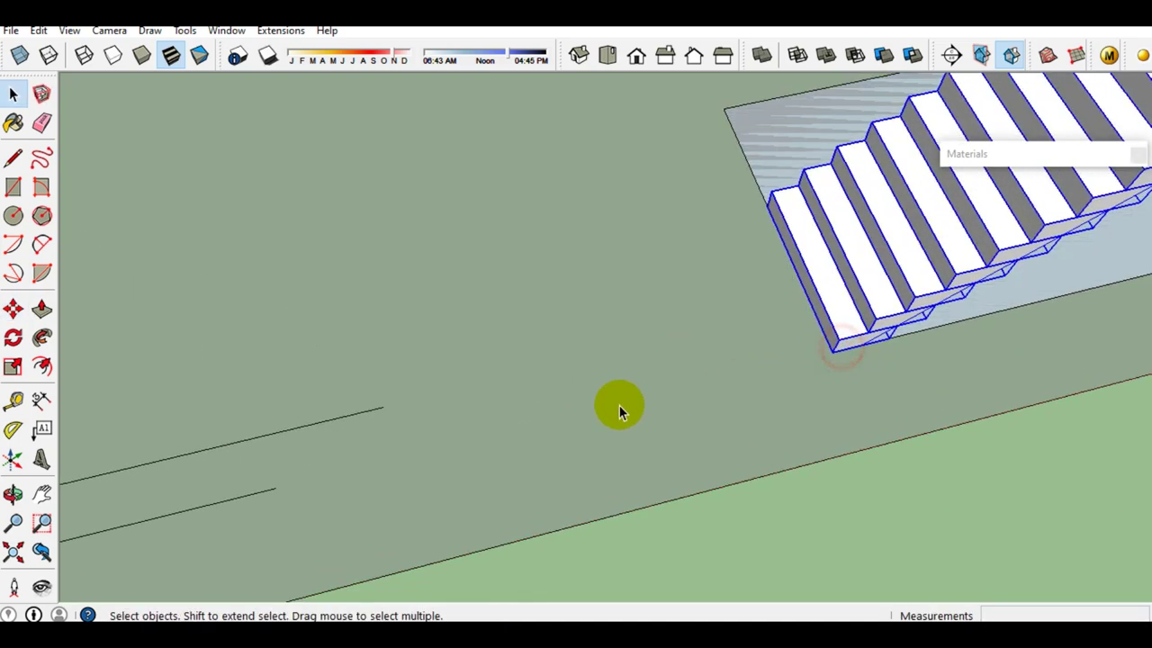
scroll(619, 405, down, 3)
mouse_move(928, 297)
middle_down()
mouse_move(619, 229)
mouse_move(781, 347)
mouse_move(711, 303)
middle_up()
scroll(711, 303, up, 2)
middle_drag(728, 410, 773, 409)
Pull the footprint's right edge inward to shorten it under the stairs
click(752, 401)
key(m)
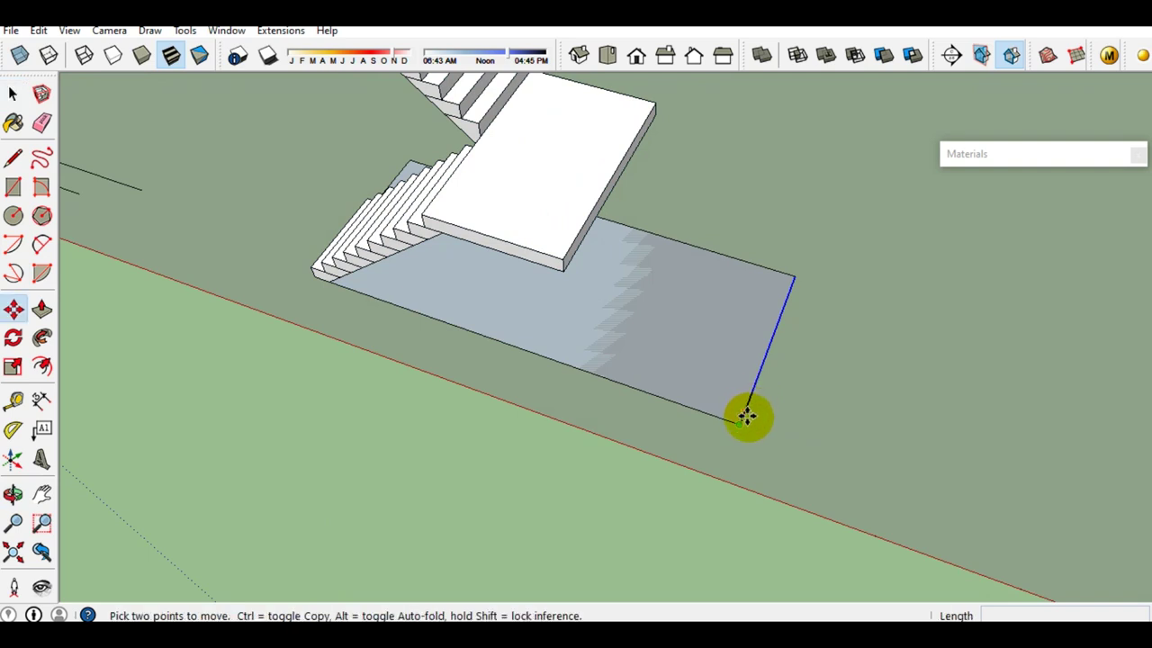
click(745, 419)
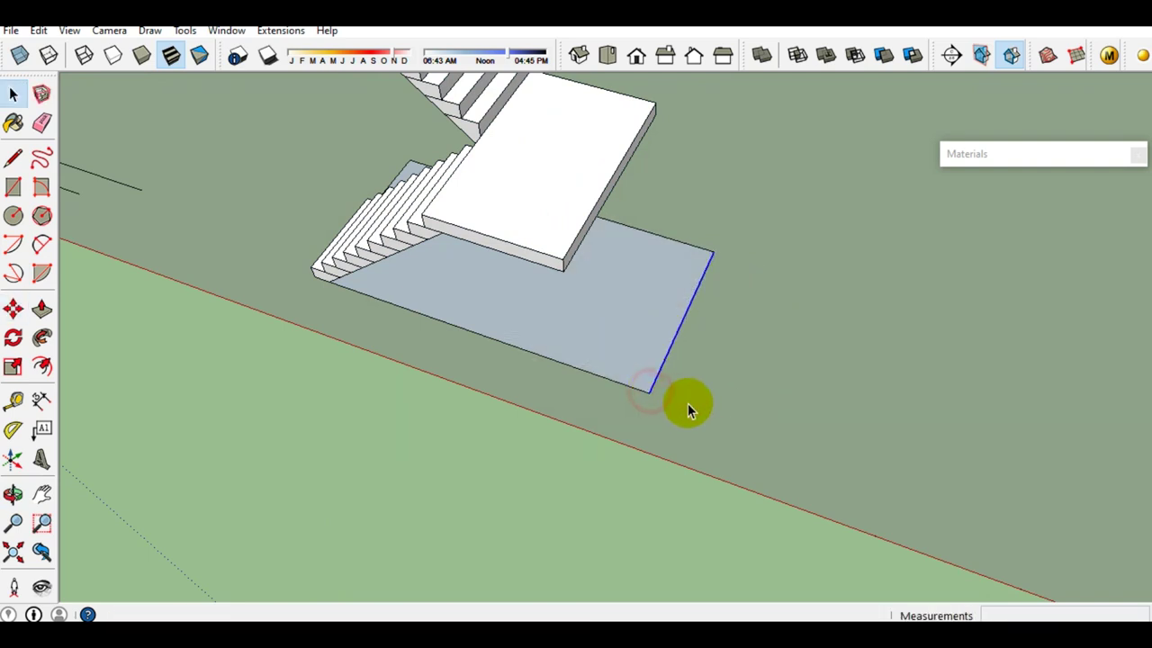
key(space)
scroll(687, 403, down, 3)
middle_drag(543, 307, 379, 189)
Select the staircase and stretch it about 1.27 times along the red axis
click(647, 363)
click(488, 311)
scroll(448, 327, up, 3)
scroll(492, 335, up, 3)
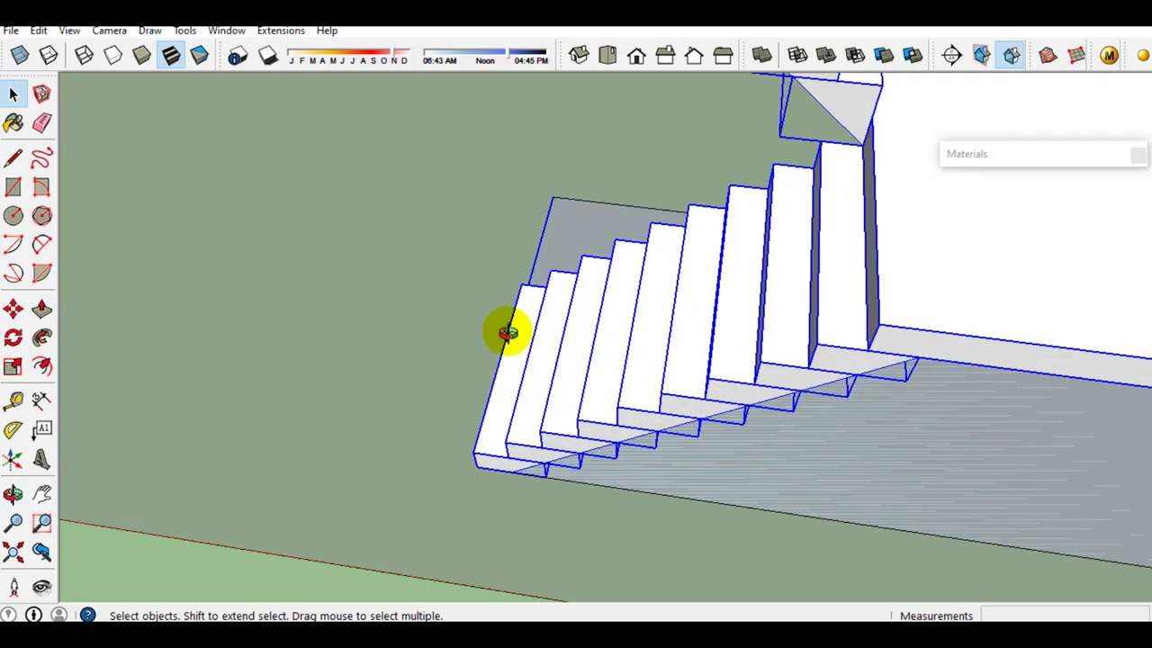
middle_drag(492, 335, 830, 347)
scroll(418, 389, up, 3)
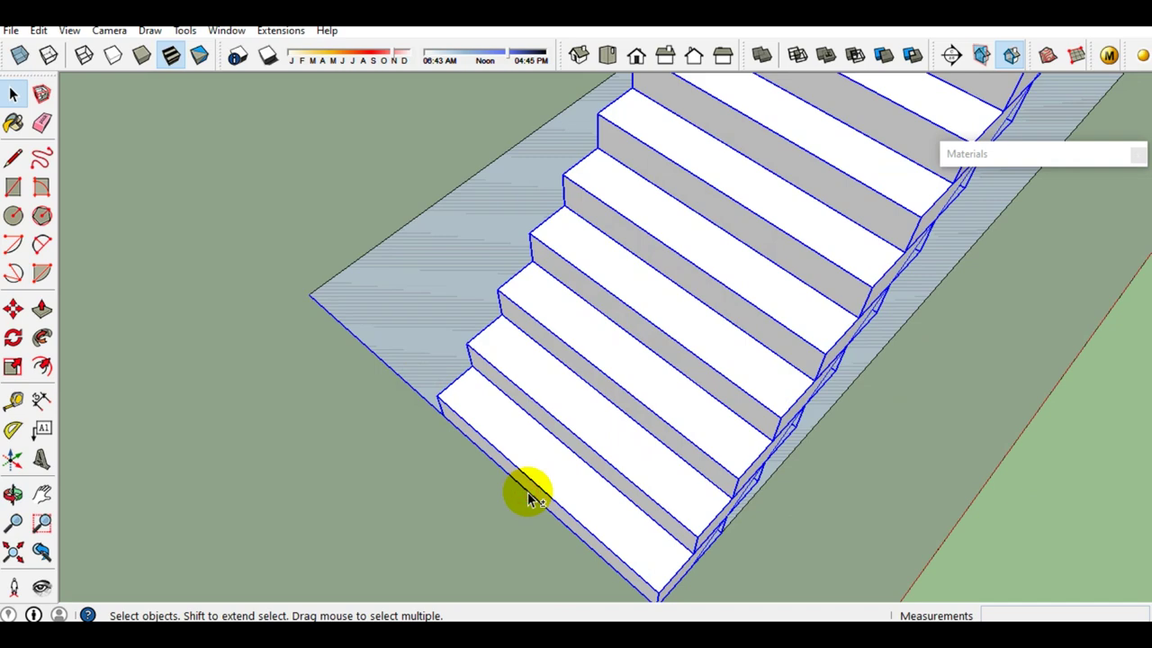
scroll(531, 497, down, 2)
mouse_move(435, 435)
middle_down()
mouse_move(343, 394)
mouse_move(643, 365)
mouse_move(319, 353)
mouse_move(357, 349)
middle_up()
key(s)
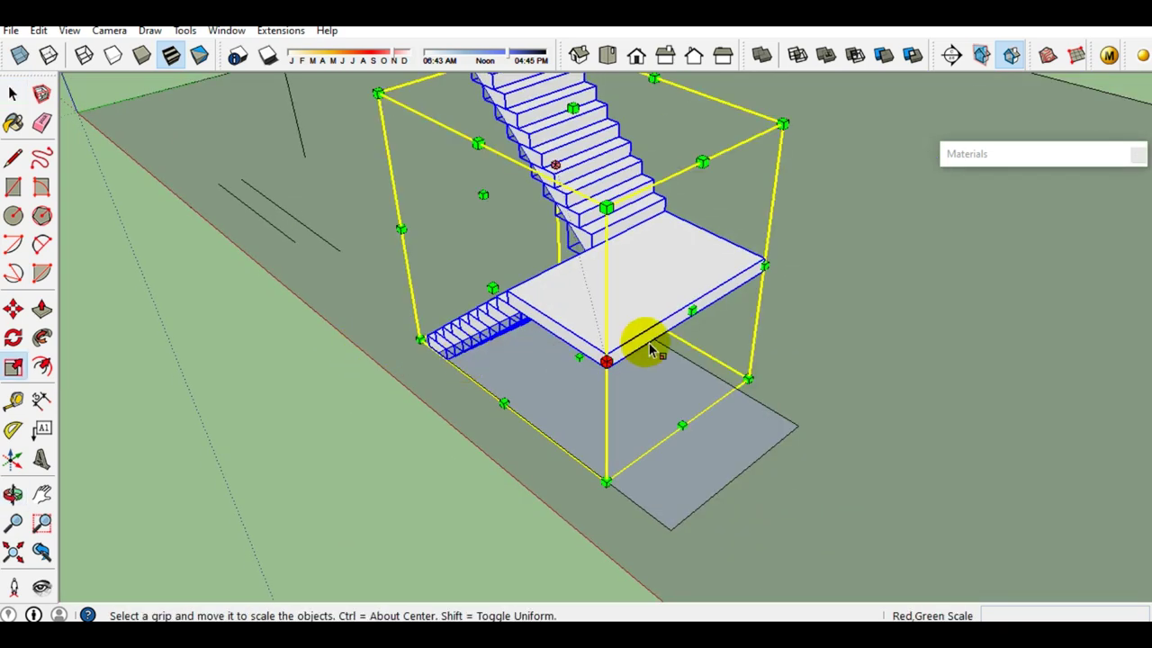
drag(681, 489, 674, 522)
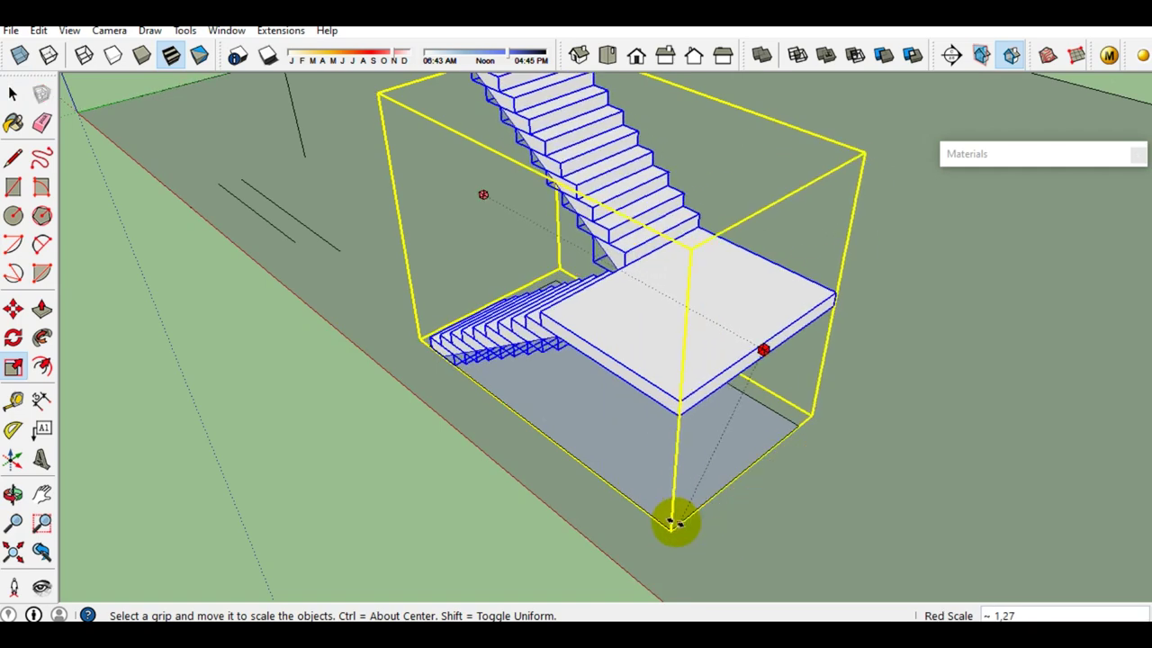
scroll(674, 522, up, 3)
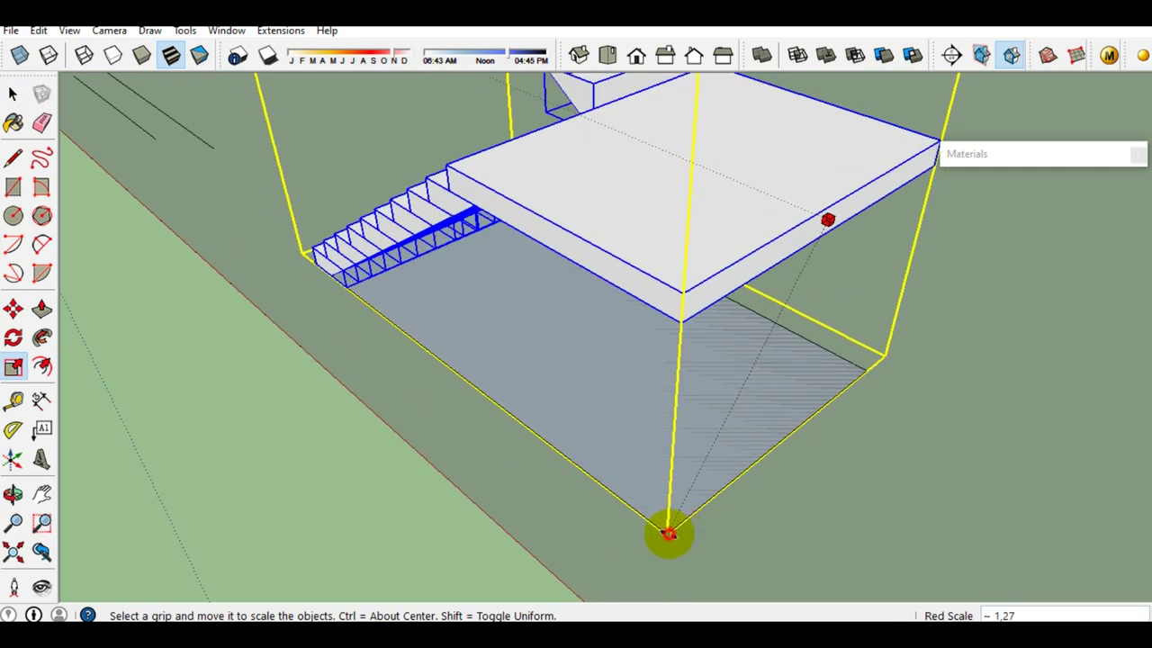
key(space)
scroll(638, 496, down, 2)
Narrow the staircase to about 0.90 along the green axis to fit the footprint
mouse_move(638, 496)
middle_down()
mouse_move(712, 406)
mouse_move(306, 378)
mouse_move(456, 375)
middle_up()
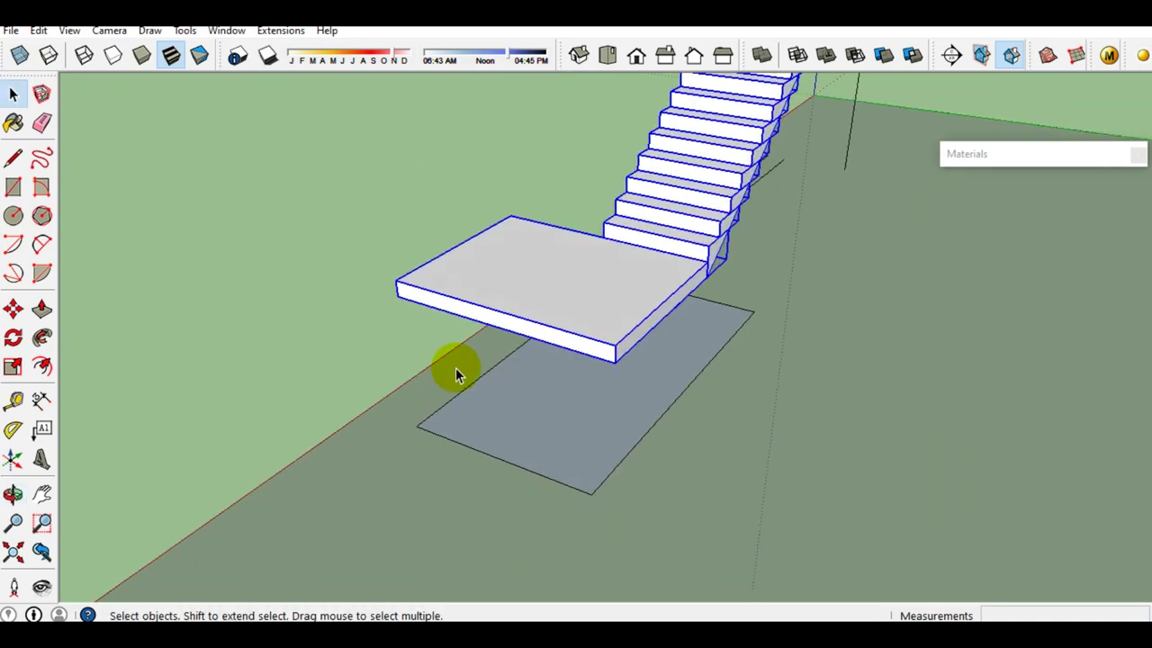
scroll(609, 414, up, 2)
mouse_move(692, 383)
middle_down()
mouse_move(424, 406)
mouse_move(591, 352)
mouse_move(710, 347)
mouse_move(439, 432)
mouse_move(714, 393)
mouse_move(676, 406)
mouse_move(729, 319)
middle_up()
key(s)
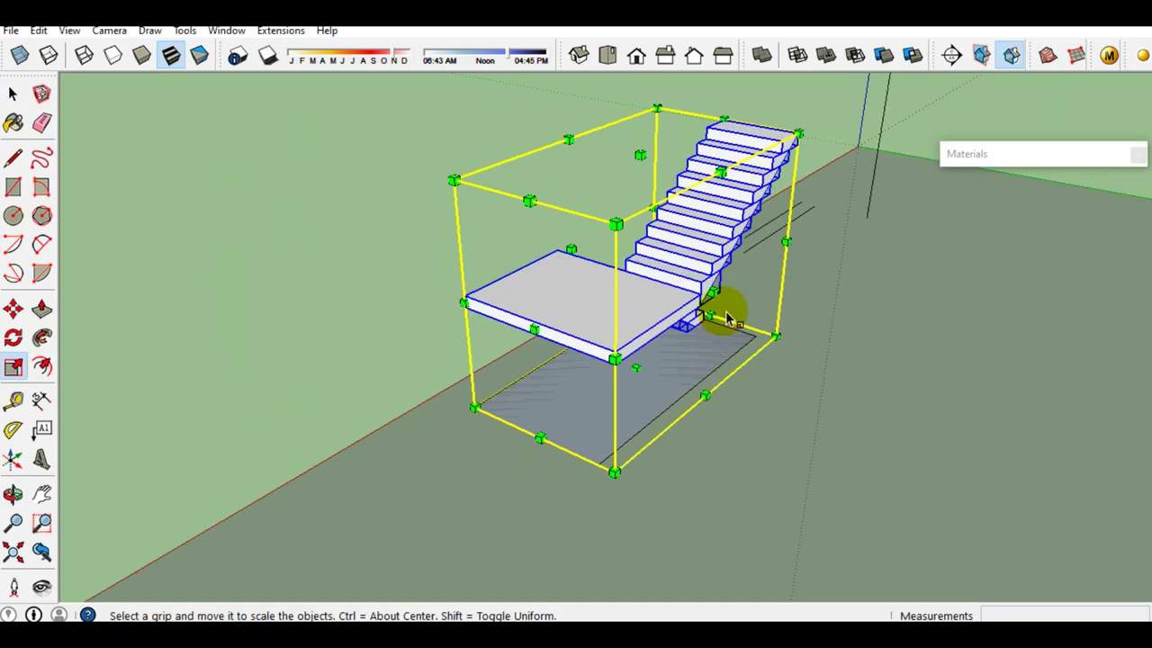
drag(711, 290, 540, 457)
scroll(618, 467, up, 4)
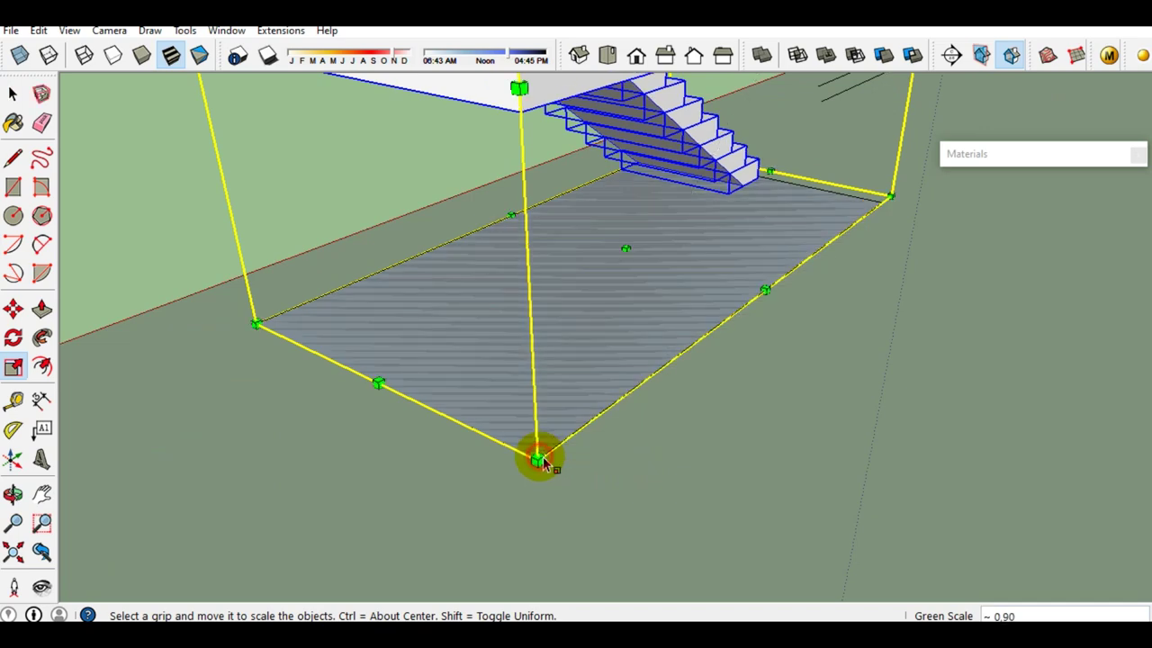
key(space)
scroll(544, 450, down, 5)
mouse_move(547, 437)
middle_down()
mouse_move(367, 344)
mouse_move(547, 348)
mouse_move(275, 352)
mouse_move(514, 368)
mouse_move(934, 332)
middle_up()
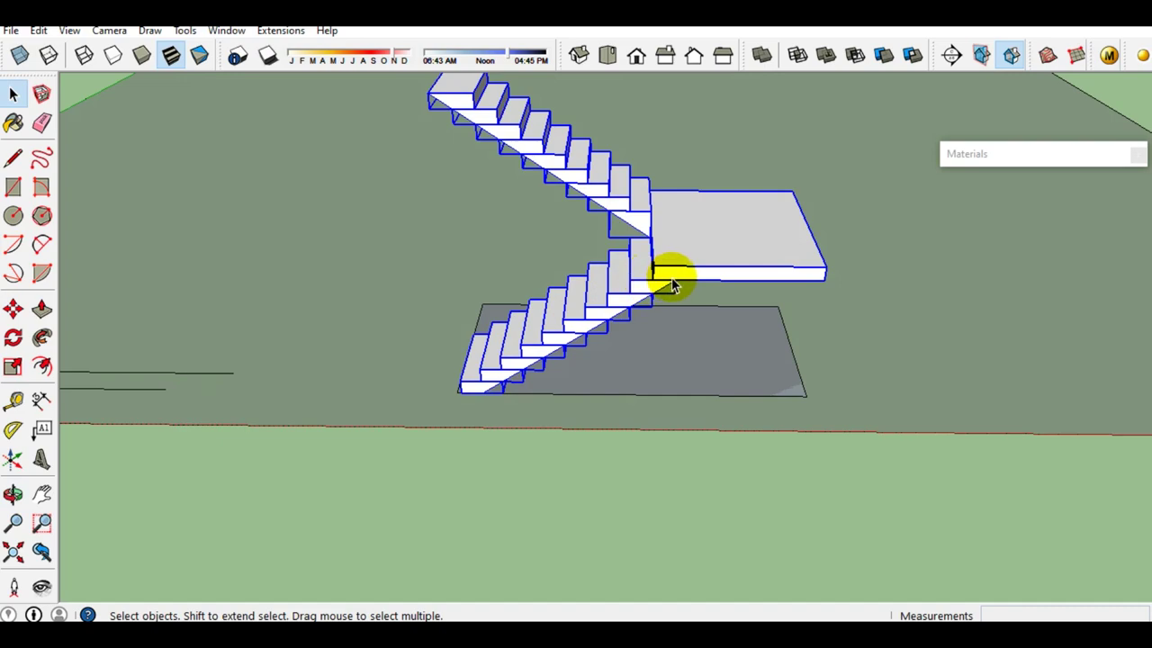
scroll(671, 284, up, 2)
mouse_move(678, 281)
middle_down()
mouse_move(514, 265)
mouse_move(412, 278)
mouse_move(651, 288)
mouse_move(700, 307)
mouse_move(596, 308)
mouse_move(480, 339)
mouse_move(507, 314)
mouse_move(720, 317)
middle_up()
scroll(532, 462, up, 2)
scroll(566, 406, up, 1)
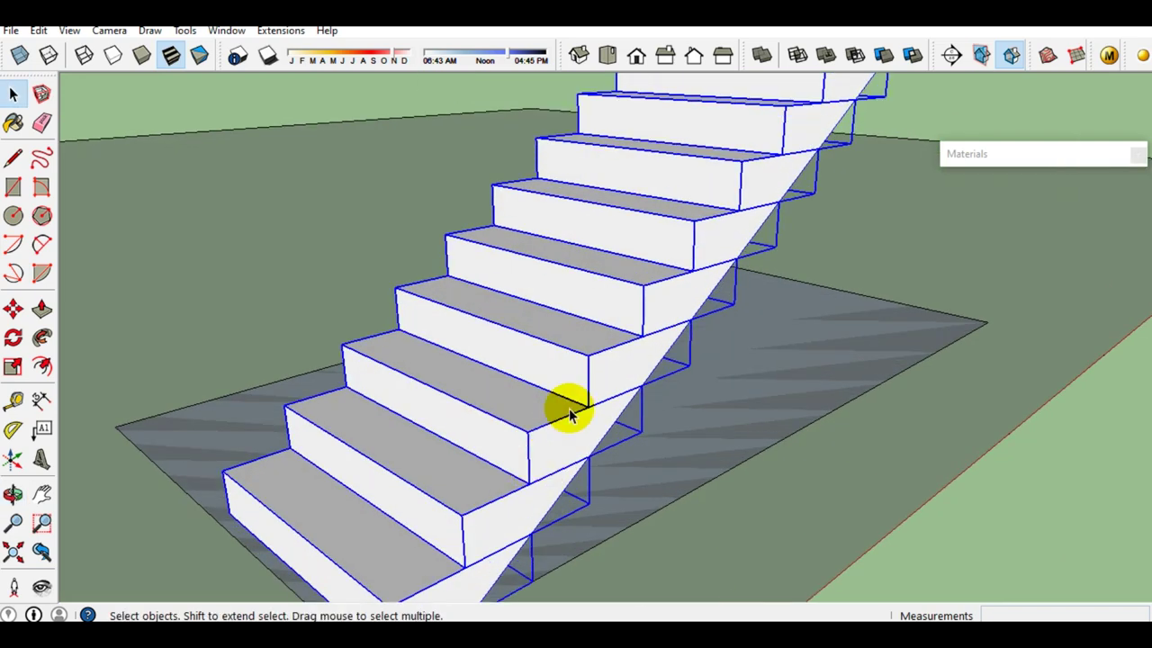
scroll(586, 378, down, 3)
mouse_move(585, 378)
middle_down()
mouse_move(628, 281)
mouse_move(373, 327)
middle_up()
scroll(480, 309, down, 2)
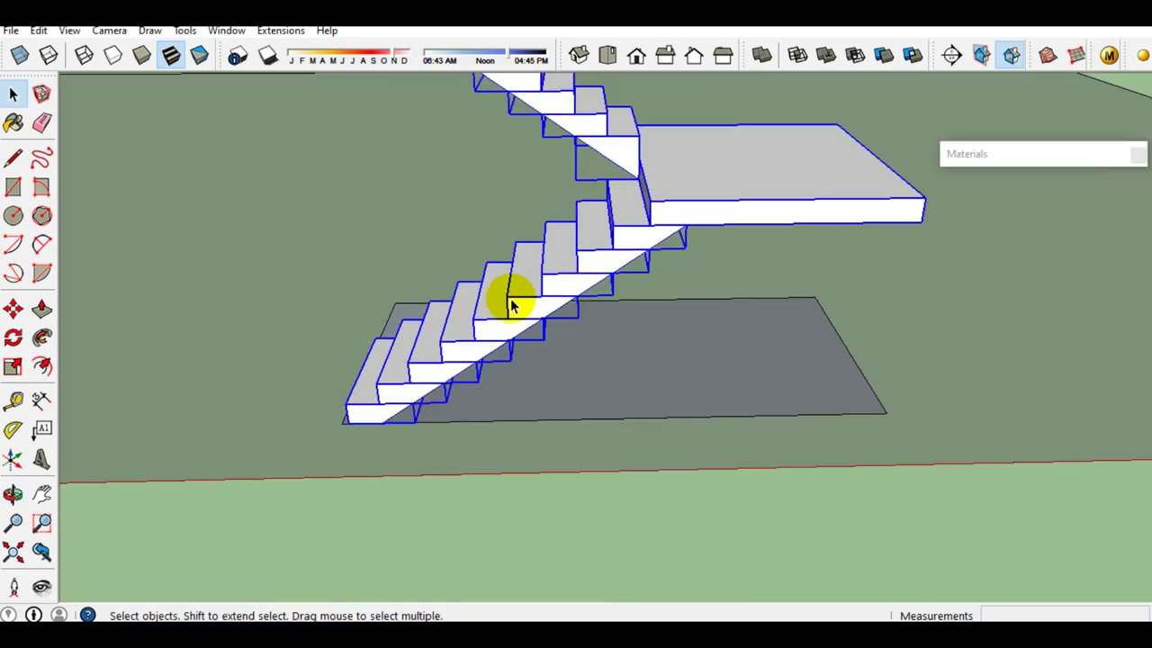
scroll(570, 260, down, 2)
scroll(576, 273, down, 1)
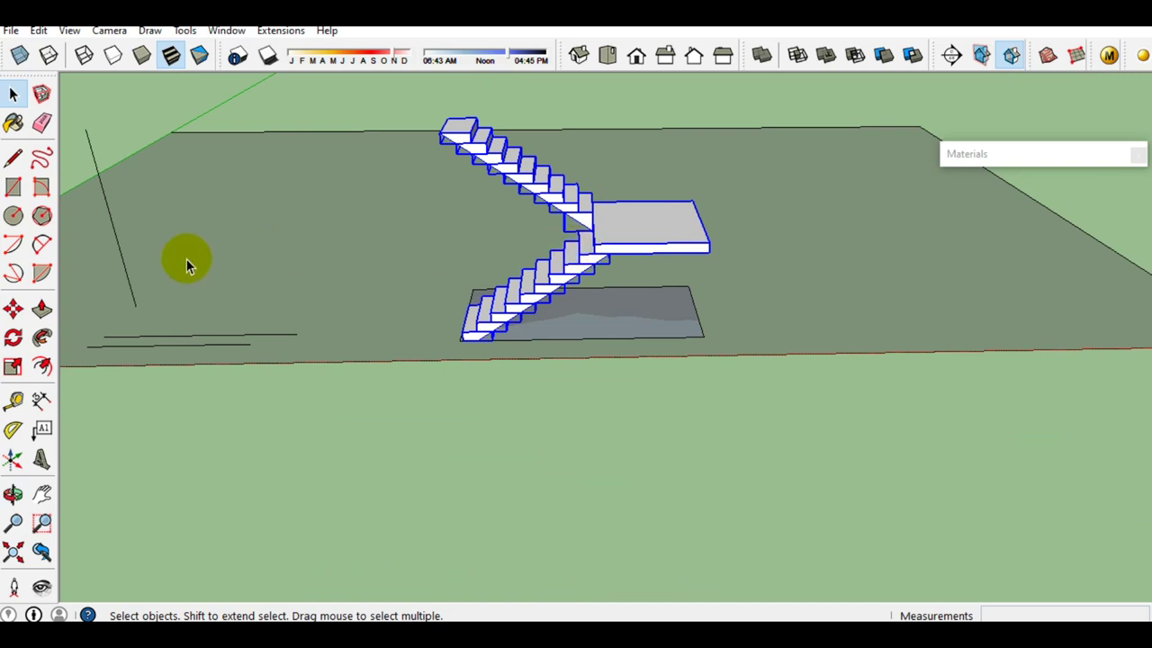
double_click(132, 300)
scroll(132, 300, up, 2)
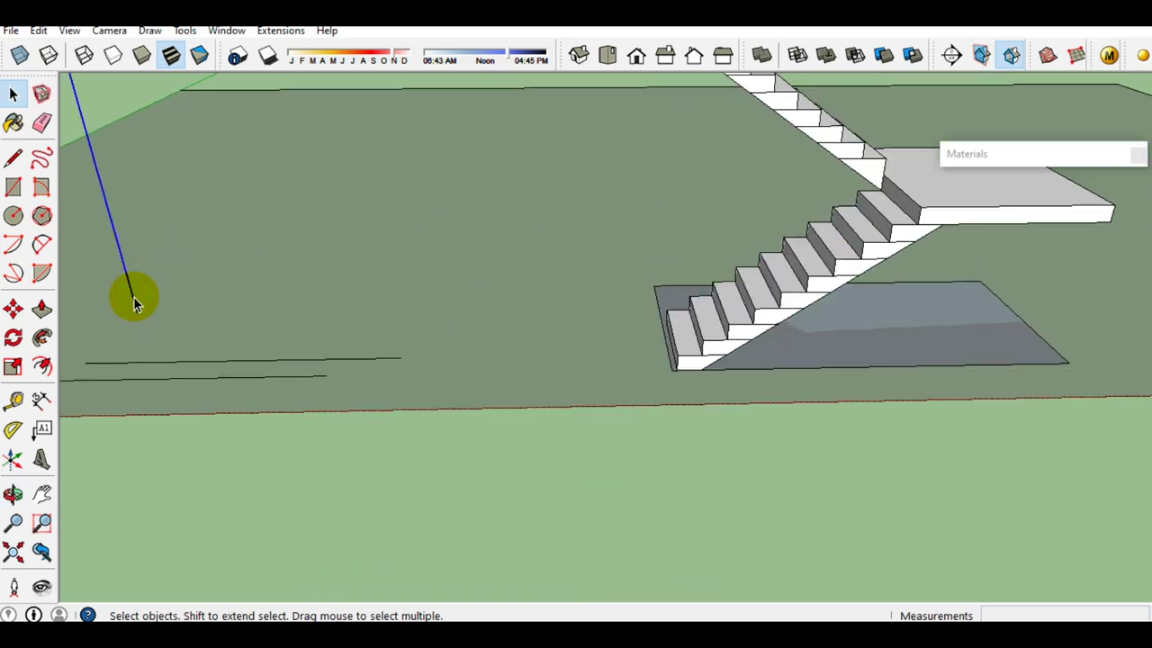
click(140, 311)
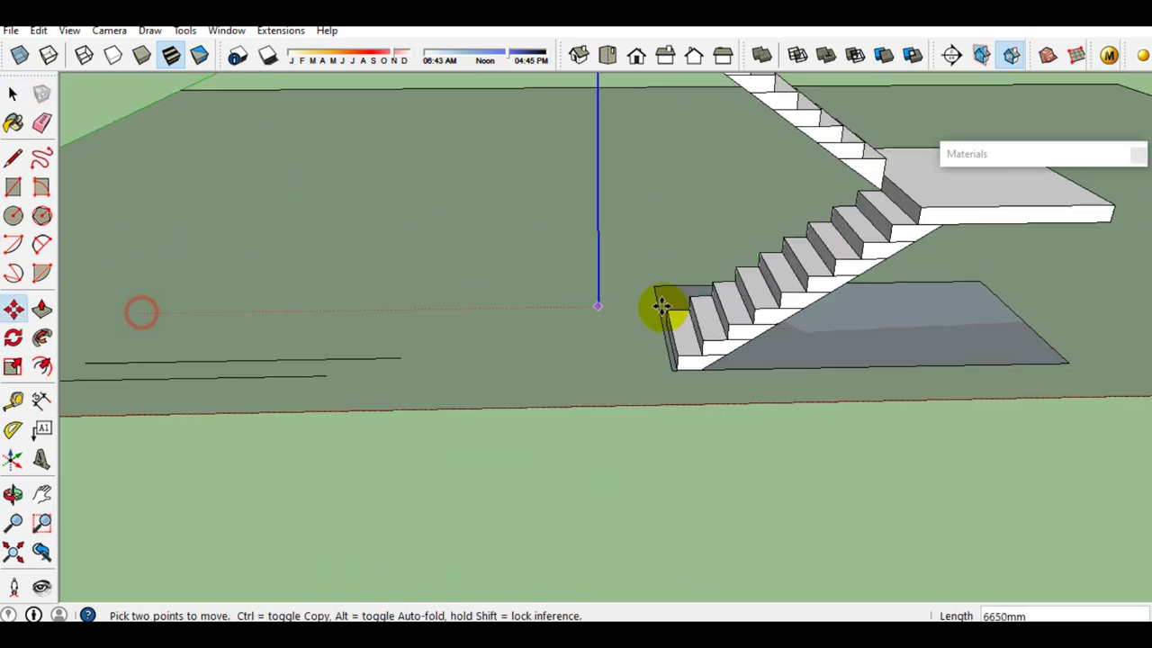
scroll(651, 352, up, 3)
mouse_move(651, 352)
middle_down()
mouse_move(810, 378)
mouse_move(620, 329)
middle_up()
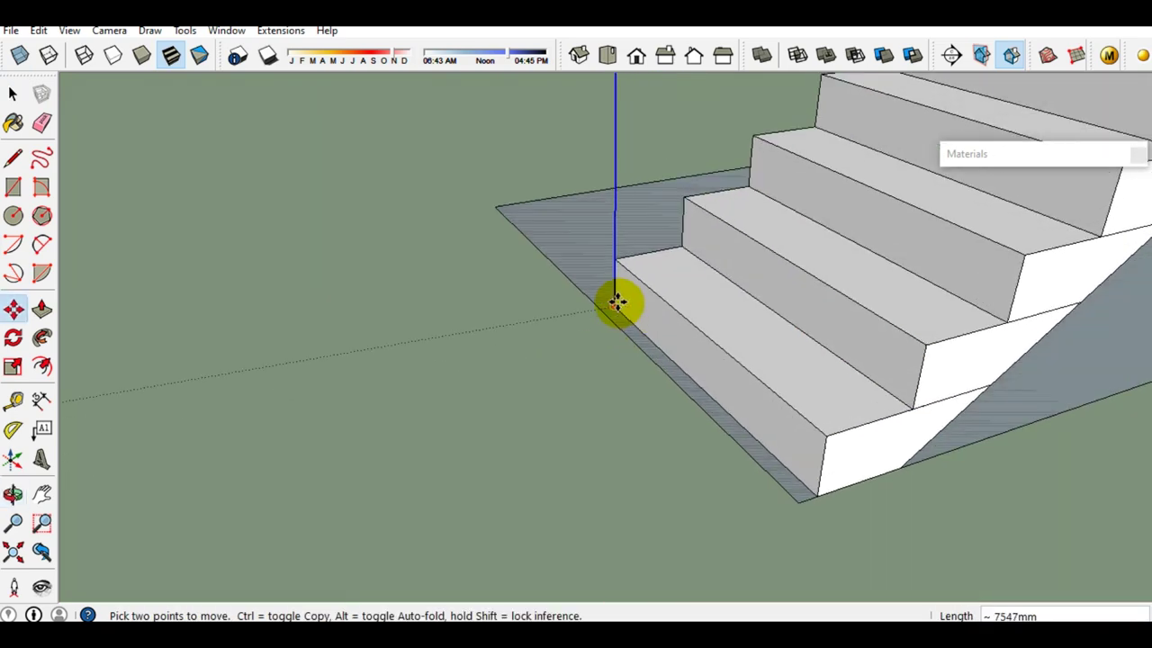
key(space)
scroll(653, 360, up, 1)
mouse_move(746, 430)
middle_down()
mouse_move(603, 264)
mouse_move(593, 275)
mouse_move(587, 424)
middle_up()
scroll(712, 354, down, 2)
scroll(771, 314, down, 2)
shift+middle_drag(771, 314, 711, 483)
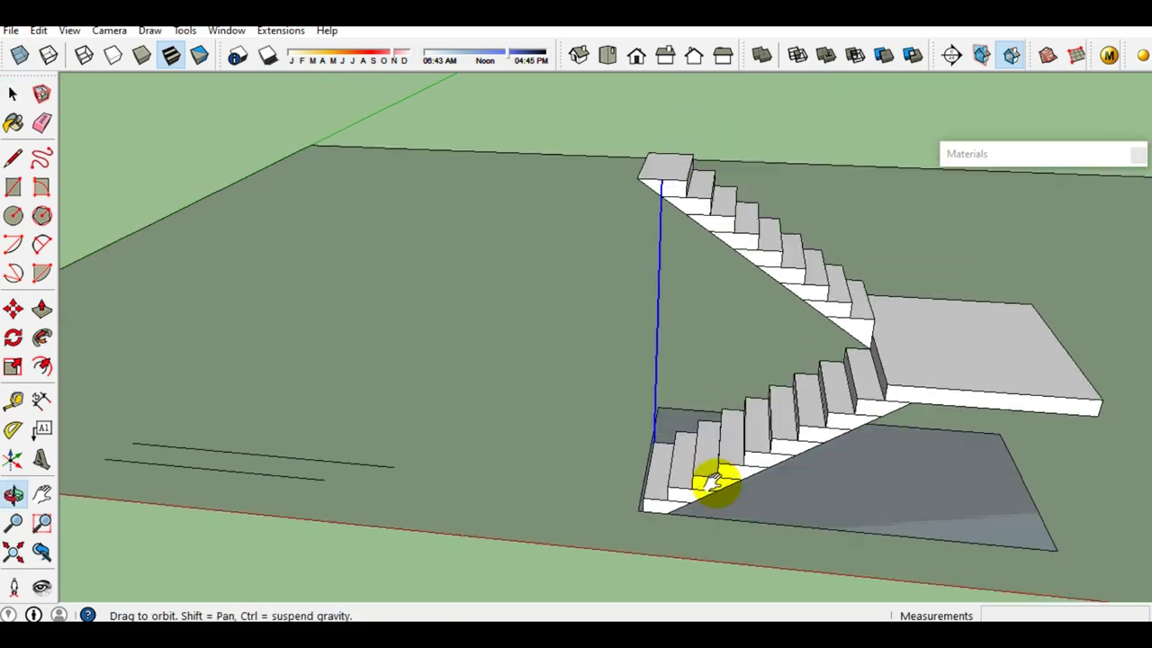
scroll(715, 450, down, 2)
mouse_move(722, 401)
middle_down()
mouse_move(723, 249)
mouse_move(762, 206)
mouse_move(925, 231)
mouse_move(747, 243)
mouse_move(861, 339)
mouse_move(741, 347)
mouse_move(602, 213)
middle_up()
scroll(942, 431, down, 2)
scroll(921, 430, up, 2)
mouse_move(922, 430)
middle_down()
mouse_move(741, 406)
mouse_move(894, 548)
mouse_move(802, 411)
mouse_move(725, 409)
mouse_move(882, 393)
middle_up()
scroll(680, 326, up, 3)
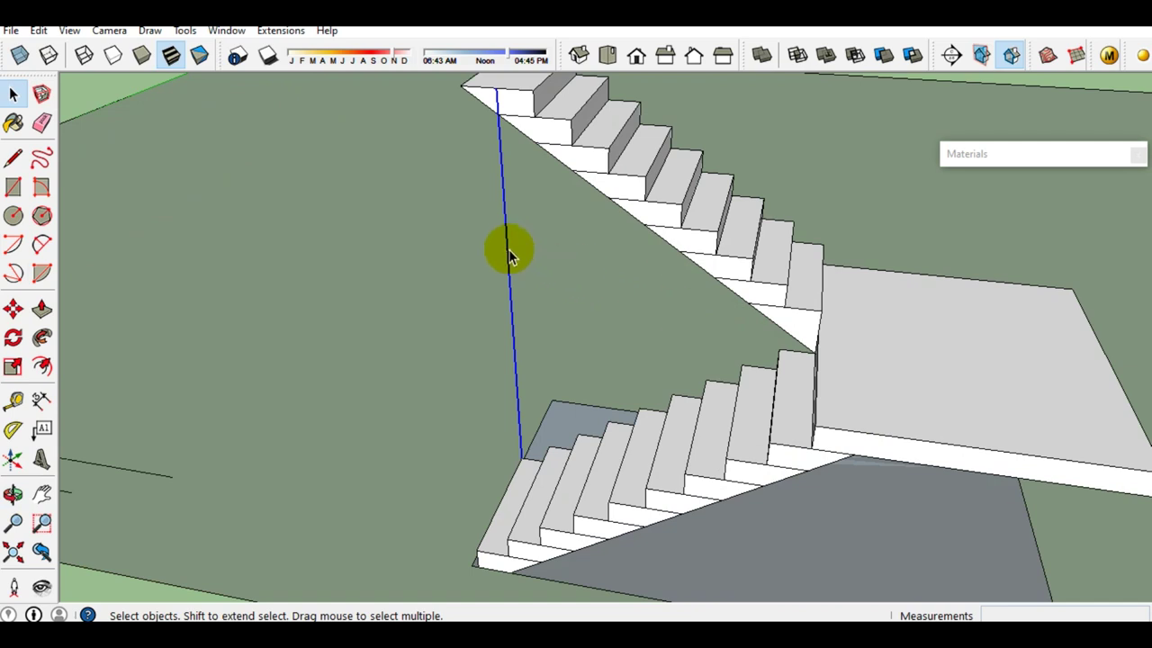
click(585, 168)
scroll(512, 95, up, 2)
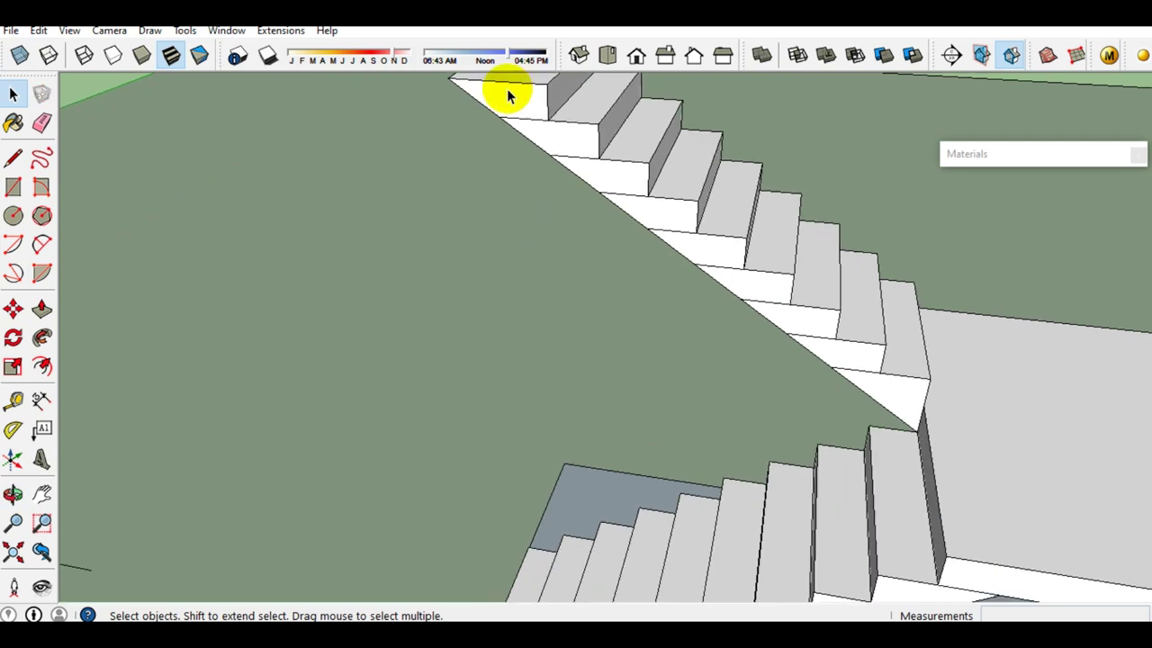
scroll(517, 117, down, 1)
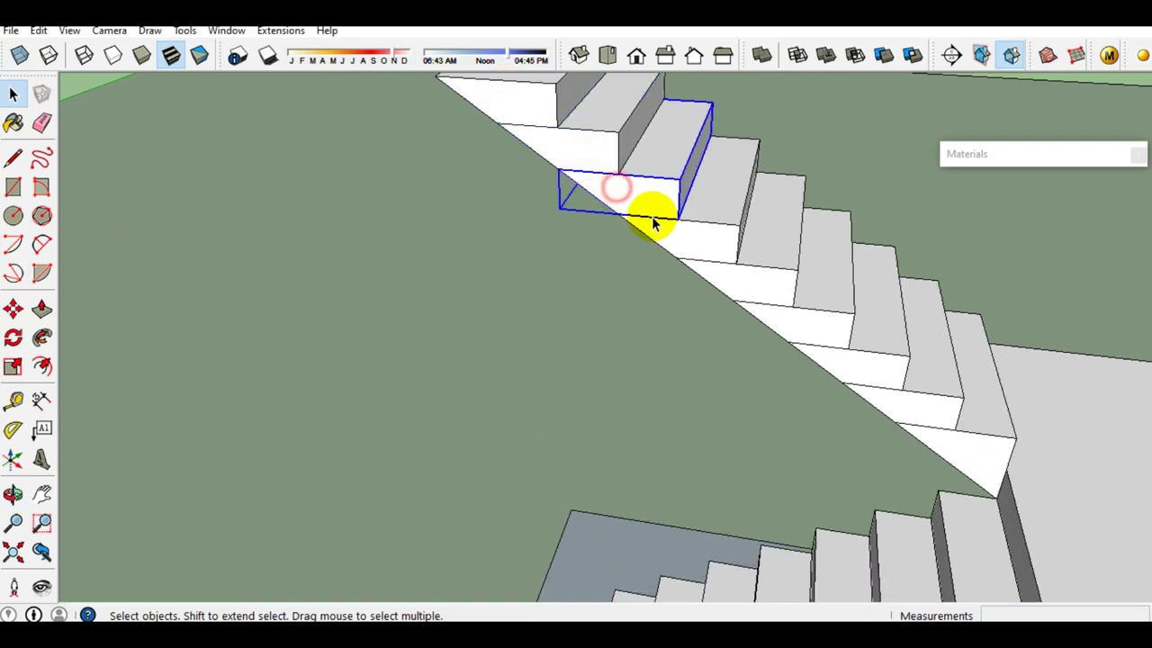
mouse_move(675, 239)
middle_down()
mouse_move(766, 236)
mouse_move(1018, 147)
mouse_move(946, 103)
mouse_move(925, 106)
middle_up()
mouse_move(929, 360)
middle_down()
mouse_move(912, 270)
mouse_move(849, 372)
mouse_move(527, 354)
mouse_move(540, 322)
mouse_move(676, 404)
middle_up()
scroll(771, 406, down, 3)
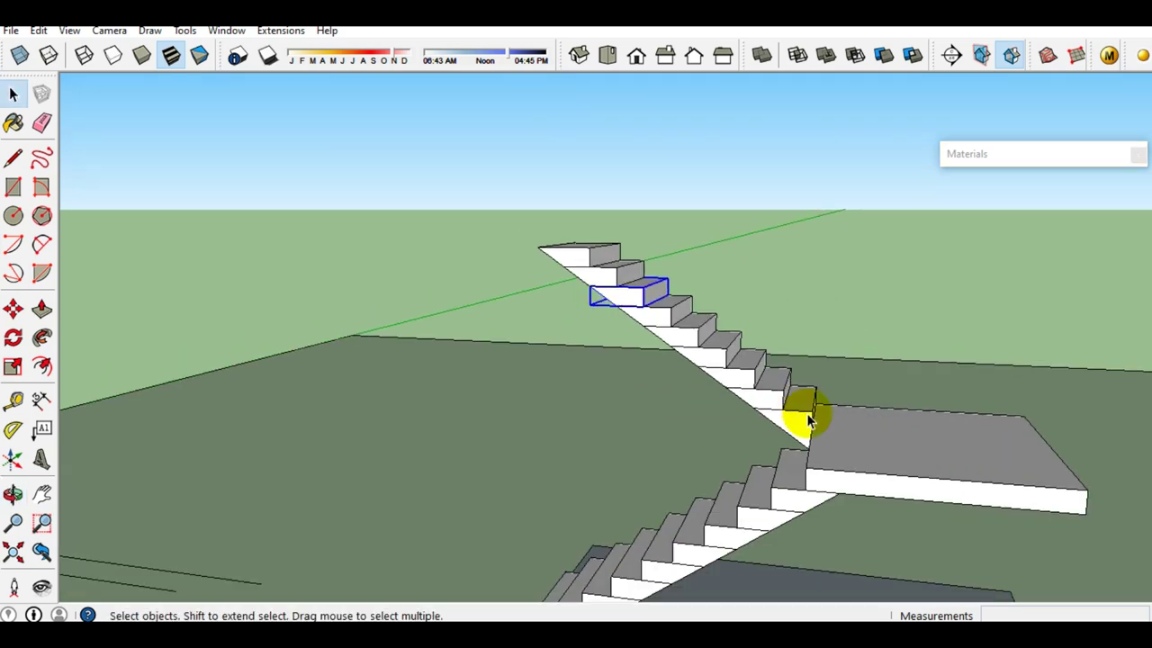
scroll(766, 405, up, 3)
mouse_move(767, 412)
middle_down()
mouse_move(869, 438)
mouse_move(836, 496)
mouse_move(733, 412)
mouse_move(810, 445)
middle_up()
scroll(780, 413, down, 2)
scroll(780, 413, down, 3)
scroll(798, 486, up, 2)
mouse_move(753, 417)
middle_down()
mouse_move(812, 426)
mouse_move(829, 491)
middle_up()
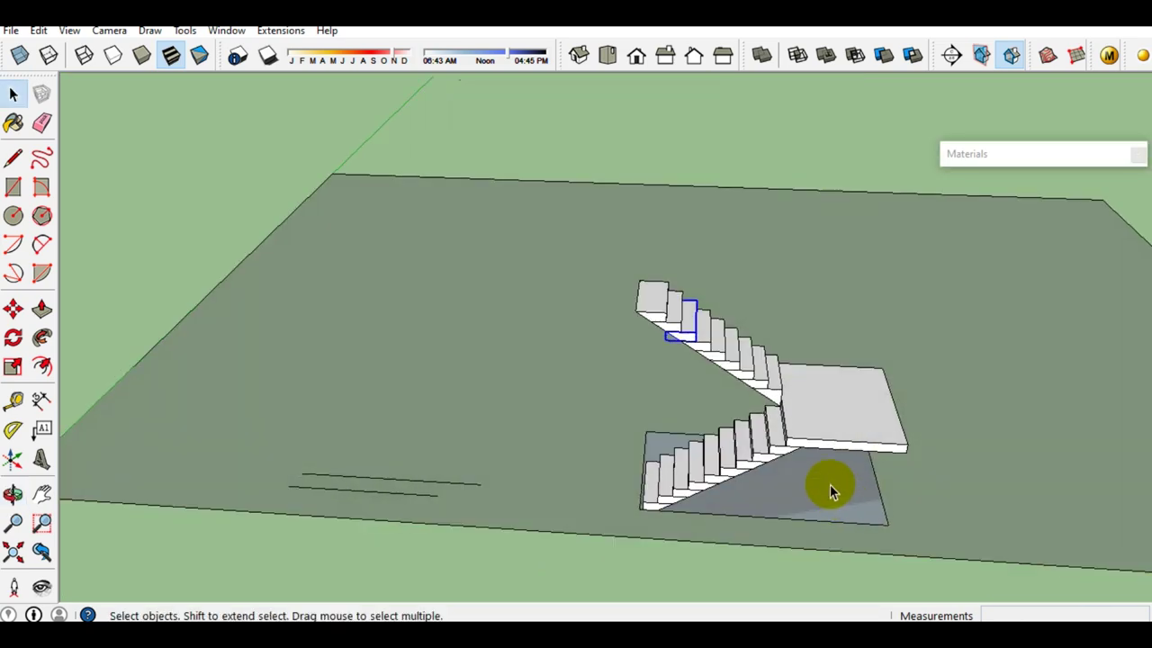
click(861, 523)
scroll(663, 489, up, 2)
scroll(656, 484, up, 2)
mouse_move(656, 483)
middle_down()
mouse_move(483, 358)
mouse_move(831, 553)
mouse_move(720, 457)
mouse_move(612, 507)
middle_up()
click(640, 471)
mouse_move(640, 471)
middle_down()
mouse_move(510, 447)
mouse_move(587, 450)
mouse_move(603, 468)
middle_up()
double_click(604, 461)
right_click(603, 457)
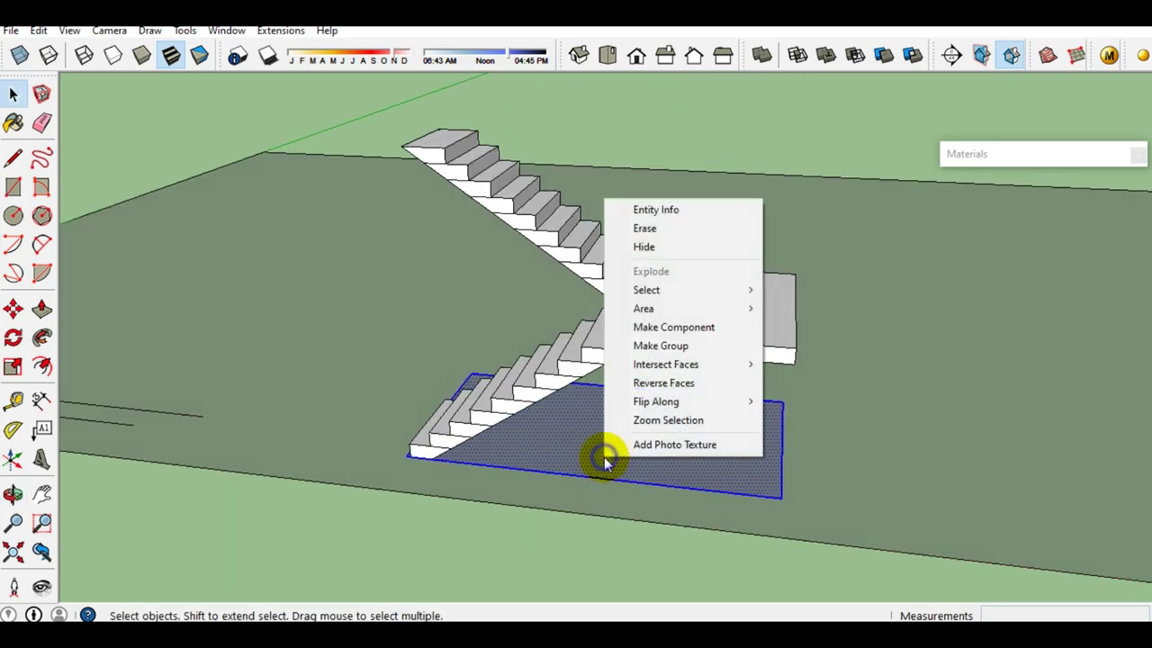
Turn the footprint face into its own group
click(652, 356)
scroll(636, 429, down, 3)
middle_drag(635, 429, 671, 494)
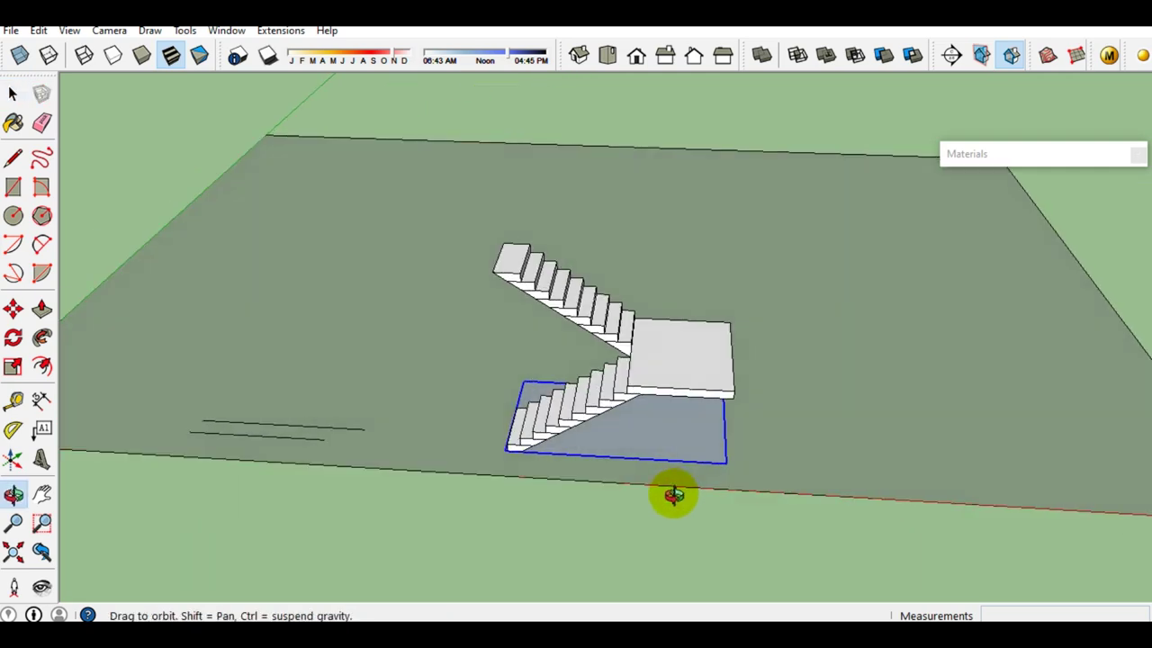
Select the entire staircase and bring up its right-click menu
triple_click(731, 468)
mouse_move(768, 497)
middle_down()
mouse_move(725, 437)
mouse_move(527, 360)
mouse_move(552, 442)
mouse_move(606, 429)
mouse_move(596, 455)
middle_up()
scroll(544, 446, up, 2)
scroll(630, 459, up, 2)
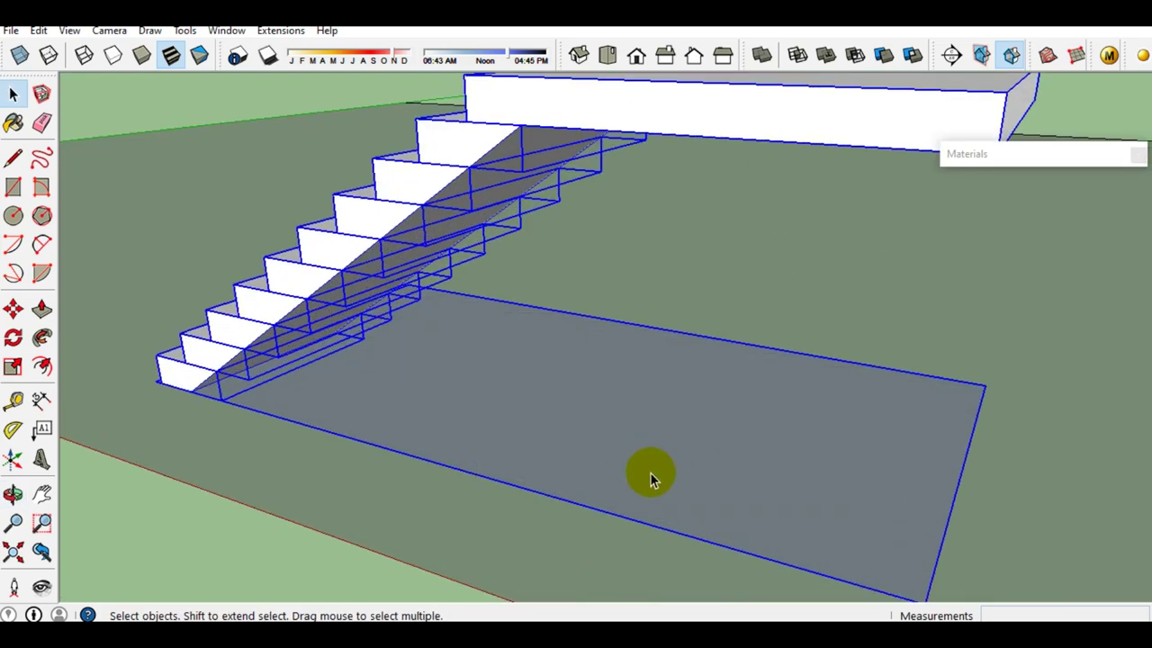
scroll(637, 469, down, 2)
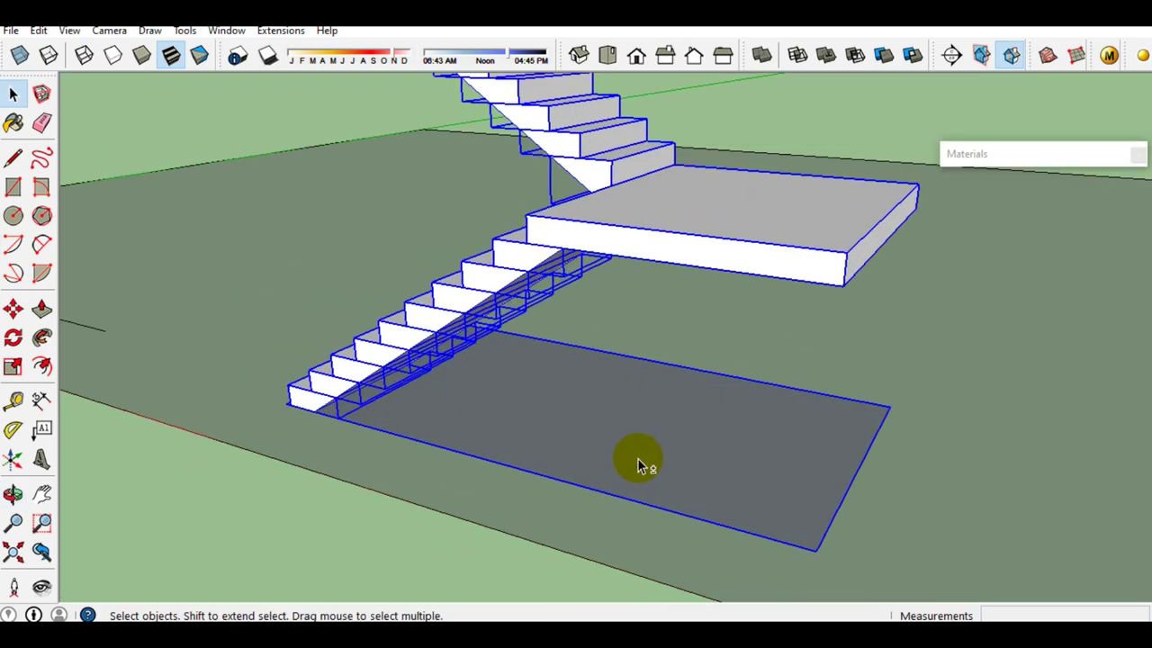
mouse_move(378, 432)
middle_down()
mouse_move(624, 429)
mouse_move(448, 453)
mouse_move(573, 329)
middle_up()
mouse_move(539, 266)
middle_down()
mouse_move(595, 404)
mouse_move(585, 334)
mouse_move(807, 252)
mouse_move(635, 188)
middle_up()
scroll(527, 258, up, 2)
scroll(495, 185, up, 2)
scroll(742, 391, down, 1)
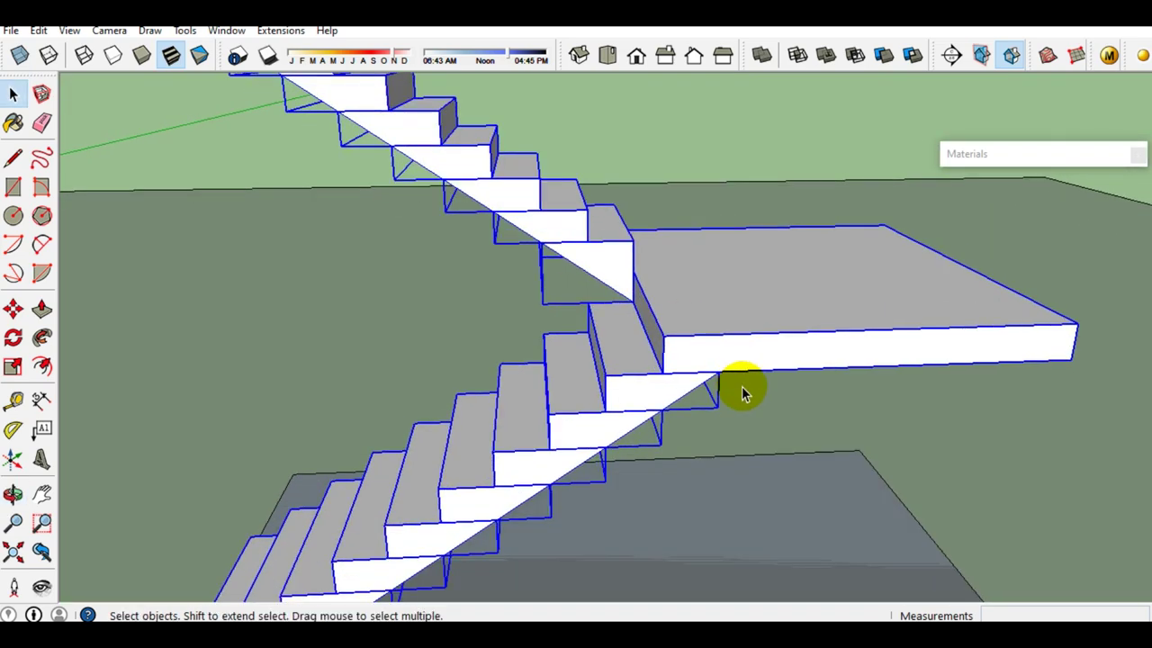
scroll(742, 392, down, 3)
middle_drag(763, 360, 648, 406)
right_click(676, 363)
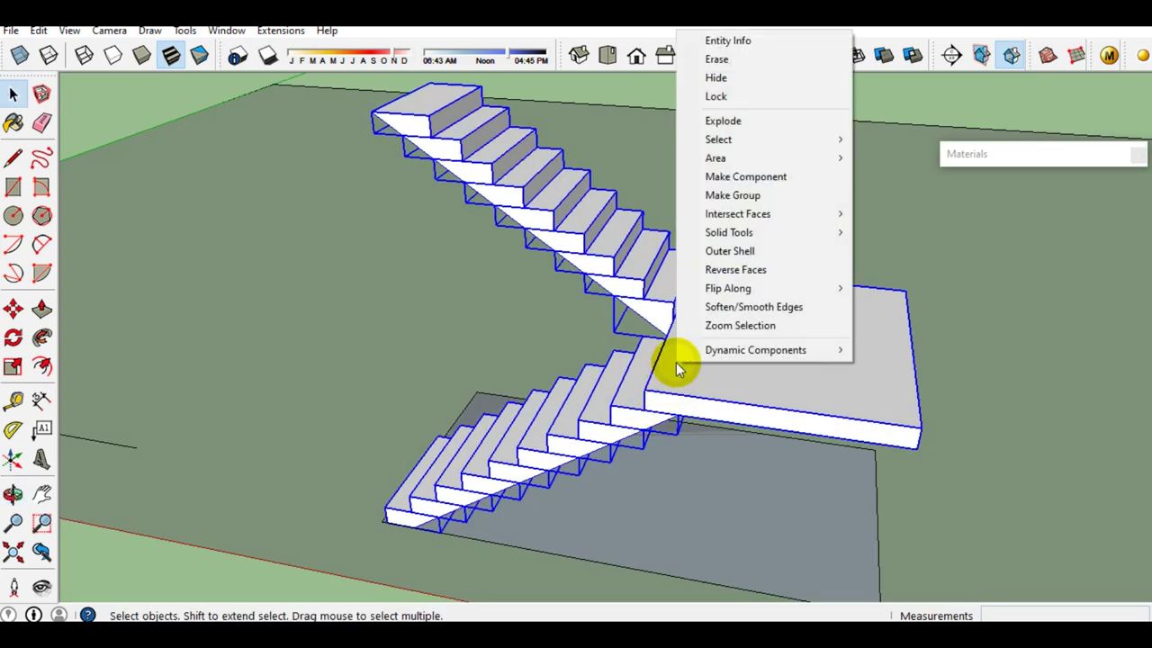
Apply Outer Shell to fuse steps, flights and landing into one solid, then inspect it from all sides
click(718, 256)
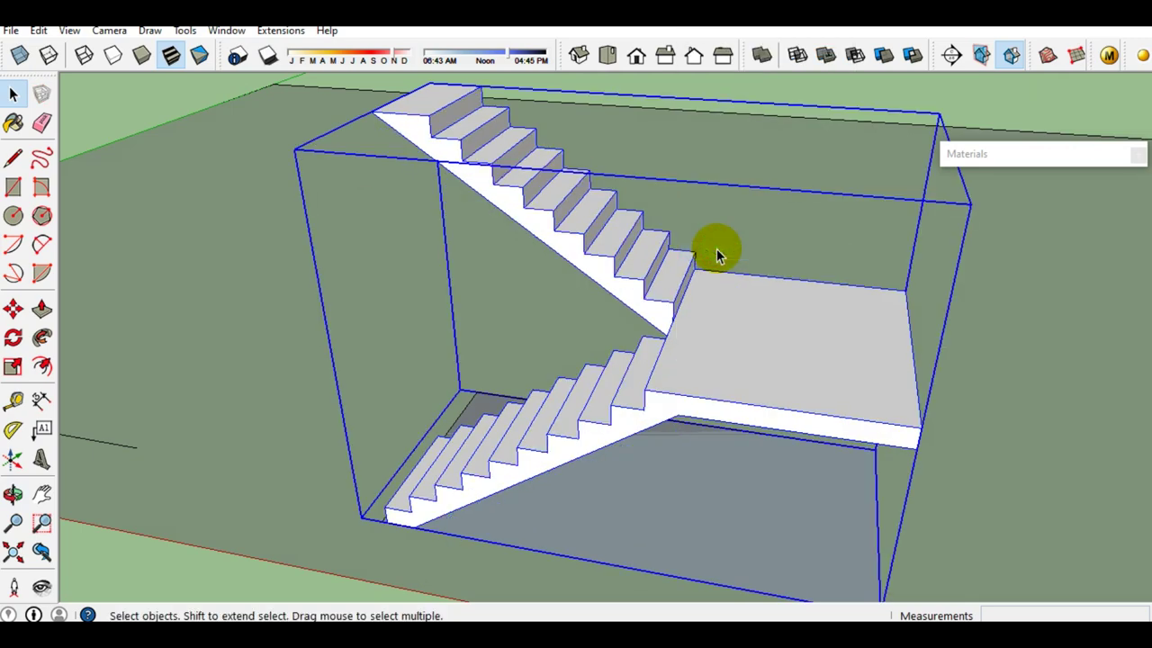
mouse_move(612, 303)
middle_down()
mouse_move(874, 246)
mouse_move(710, 334)
mouse_move(851, 256)
mouse_move(905, 167)
mouse_move(609, 244)
mouse_move(500, 353)
middle_up()
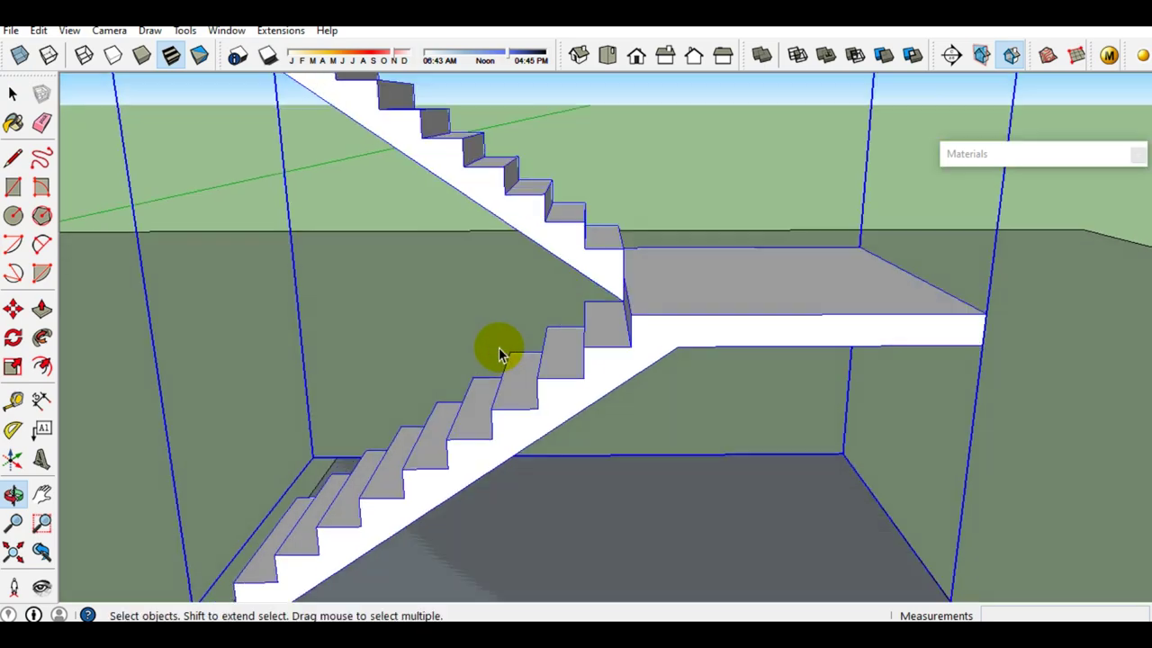
mouse_move(694, 333)
middle_down()
mouse_move(517, 154)
mouse_move(543, 380)
mouse_move(740, 380)
mouse_move(656, 402)
mouse_move(473, 398)
middle_up()
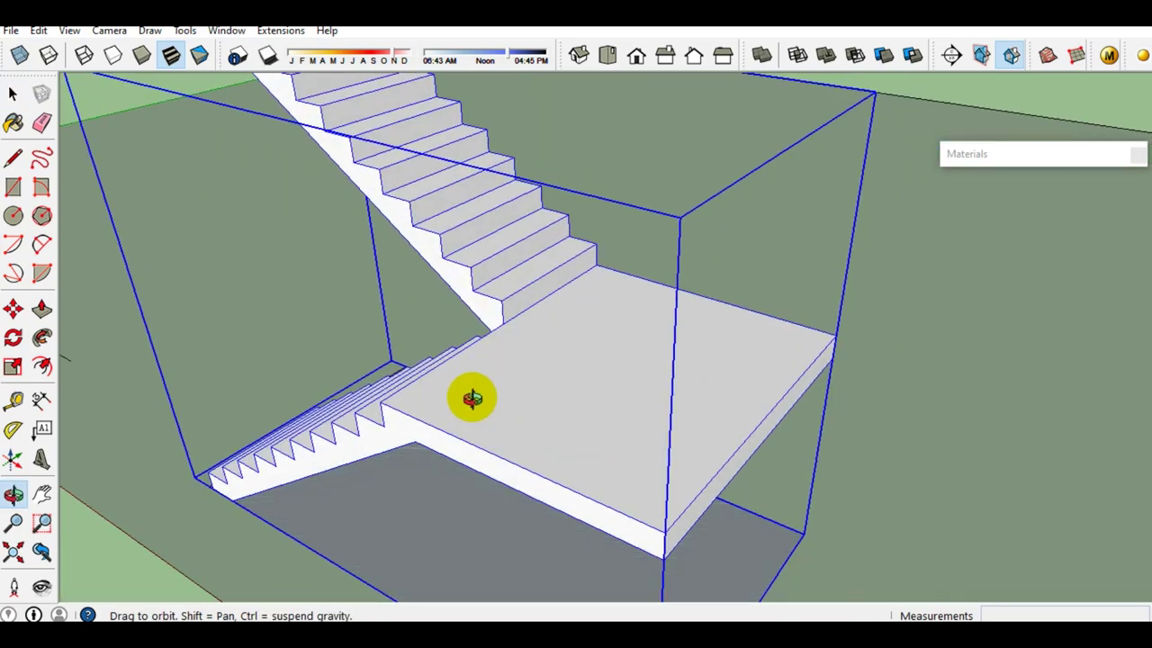
scroll(518, 378, down, 3)
scroll(558, 358, down, 2)
scroll(452, 330, up, 1)
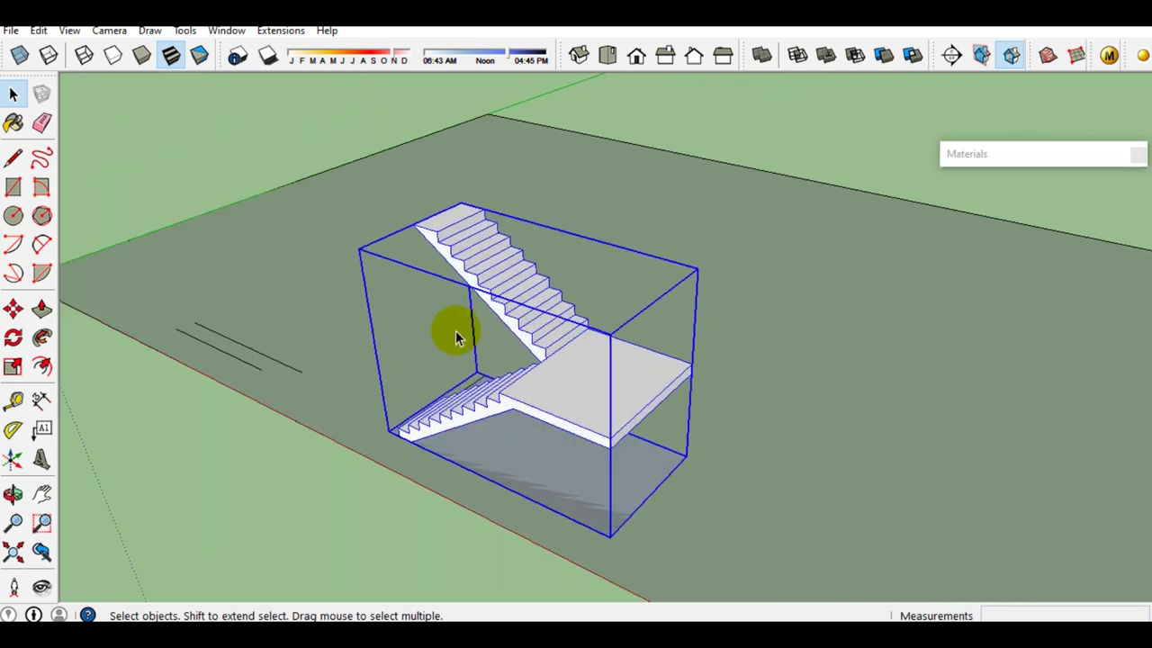
scroll(551, 373, up, 2)
scroll(550, 374, up, 1)
mouse_move(534, 391)
middle_down()
mouse_move(738, 366)
mouse_move(772, 405)
middle_up()
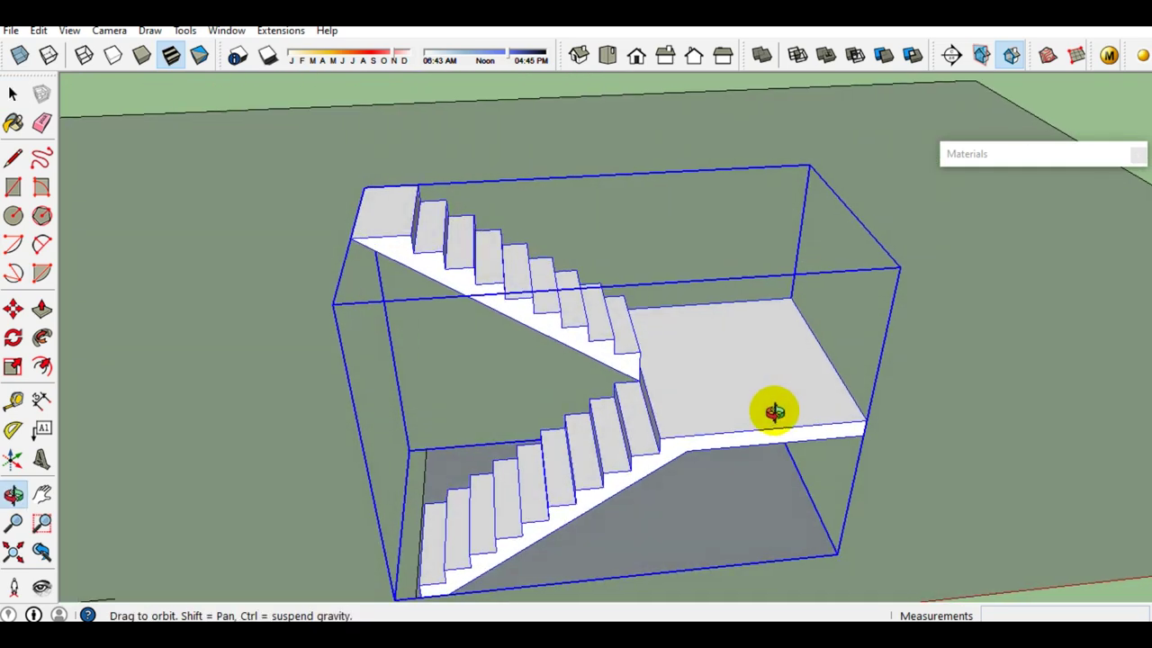
scroll(668, 406, up, 3)
middle_drag(668, 405, 423, 391)
scroll(687, 321, down, 3)
scroll(666, 334, down, 2)
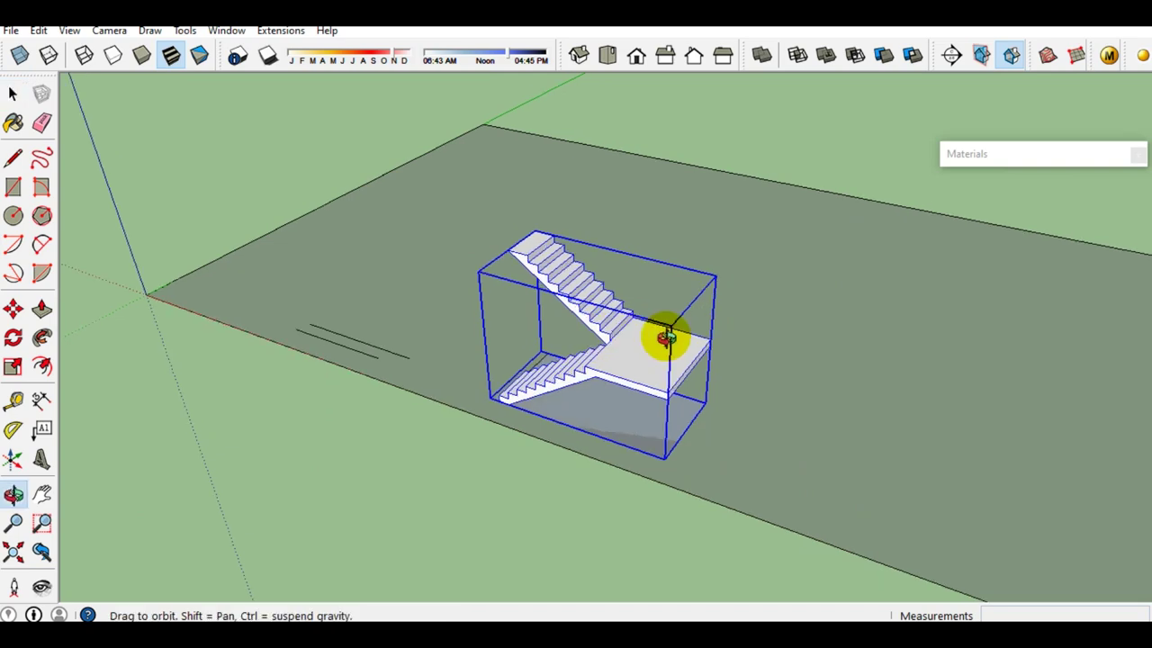
middle_drag(666, 334, 792, 337)
scroll(642, 360, up, 1)
scroll(639, 378, up, 3)
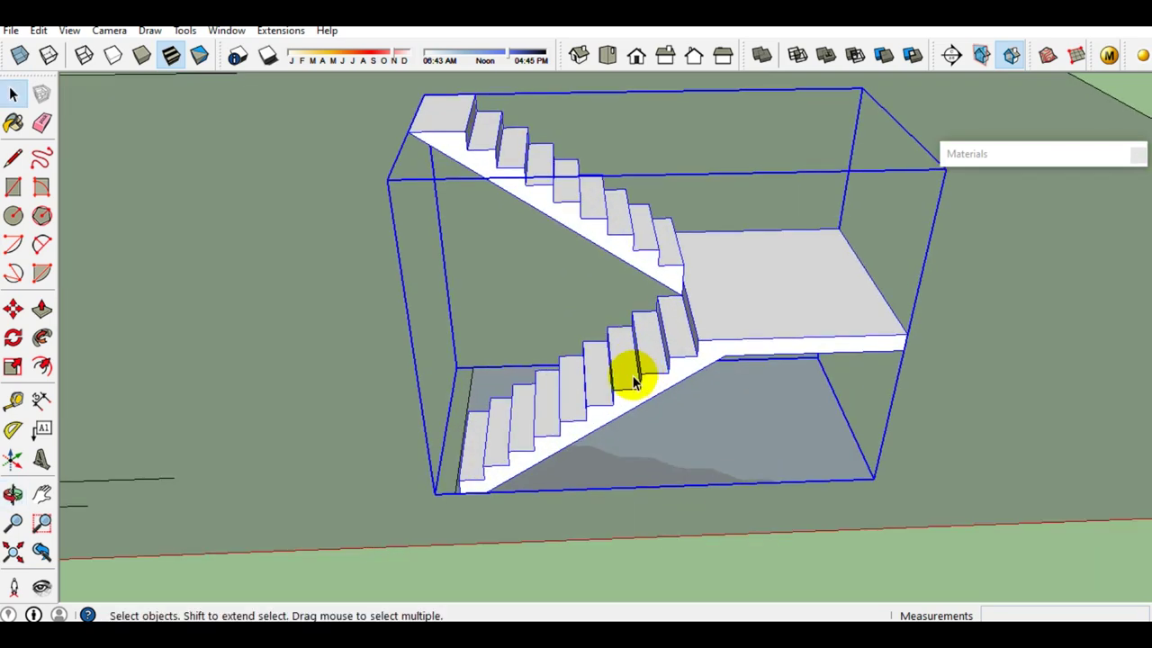
scroll(540, 360, down, 3)
scroll(608, 324, up, 3)
mouse_move(612, 327)
middle_down()
mouse_move(733, 297)
mouse_move(779, 296)
mouse_move(766, 308)
mouse_move(1002, 270)
mouse_move(620, 296)
mouse_move(775, 268)
middle_up()
mouse_move(774, 268)
mouse_down()
mouse_move(753, 301)
mouse_move(324, 312)
mouse_up()
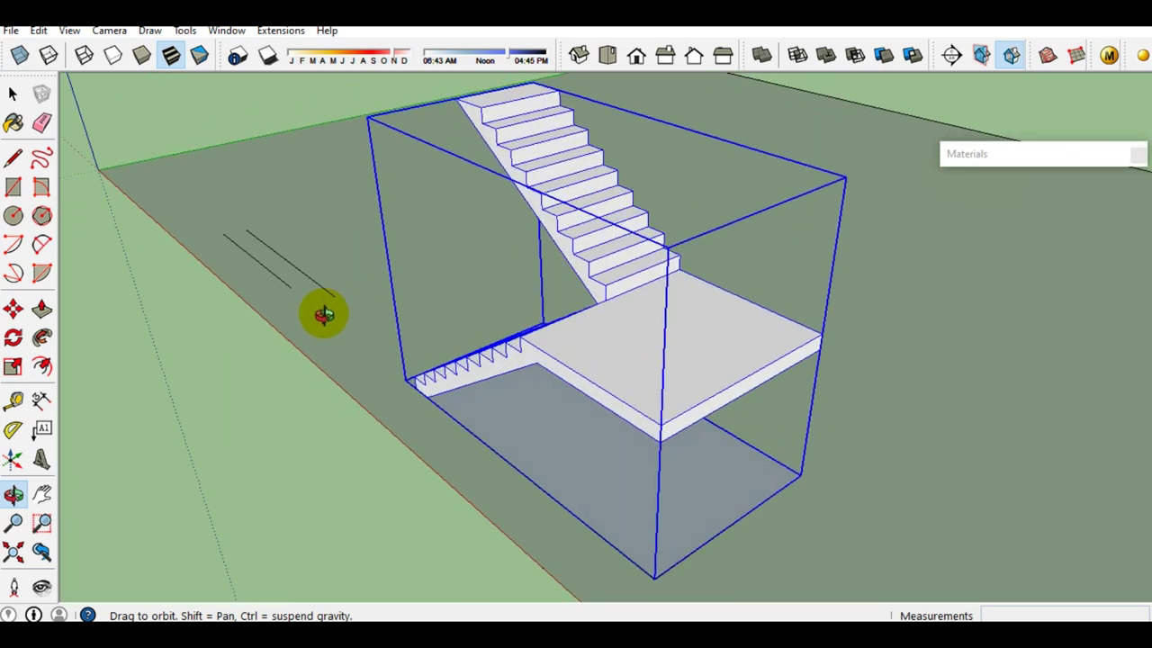
mouse_move(327, 315)
mouse_down()
mouse_move(748, 363)
mouse_move(703, 288)
mouse_move(478, 291)
mouse_up()
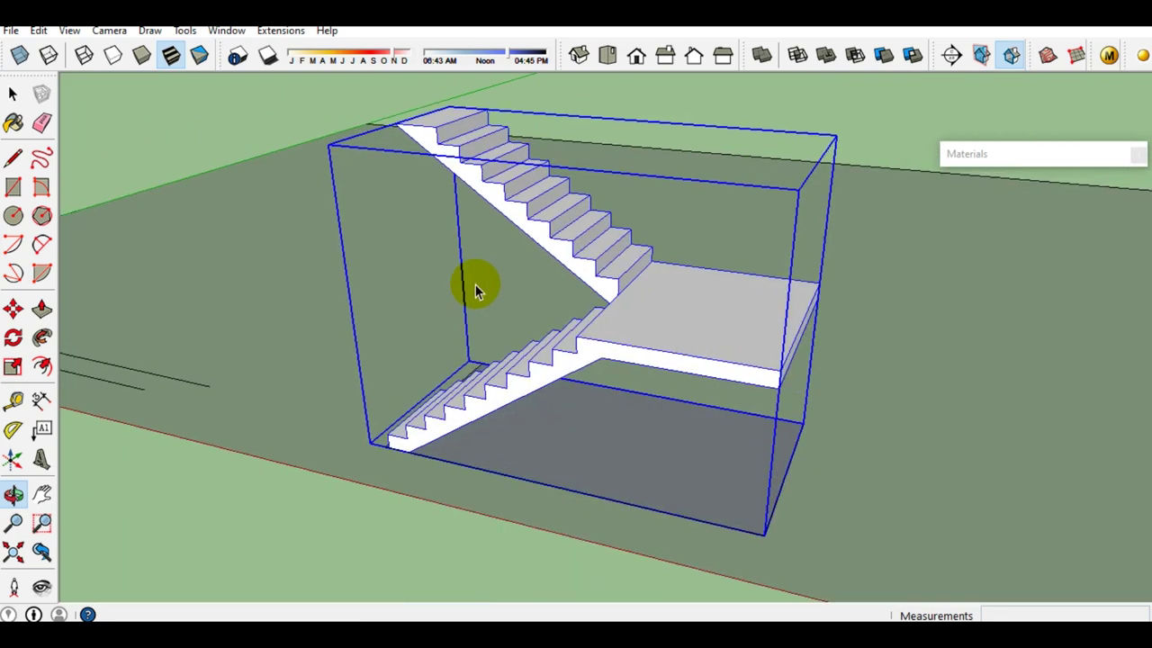
mouse_move(514, 352)
mouse_down()
mouse_move(761, 347)
mouse_move(789, 401)
mouse_up()
key(space)
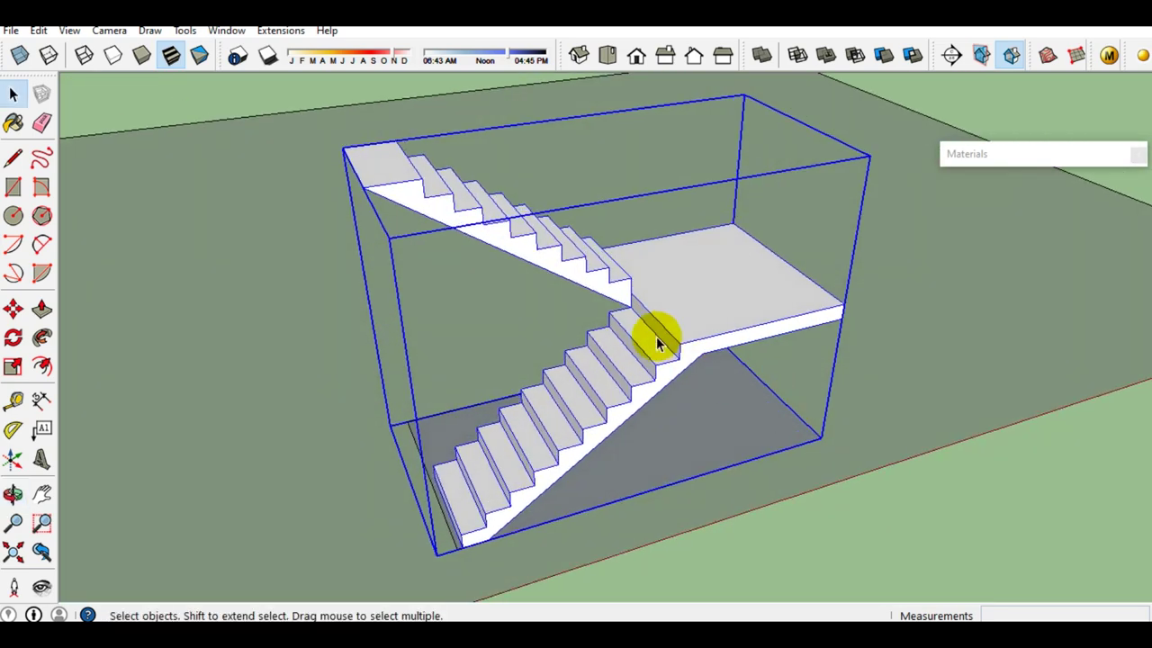
scroll(656, 336, up, 3)
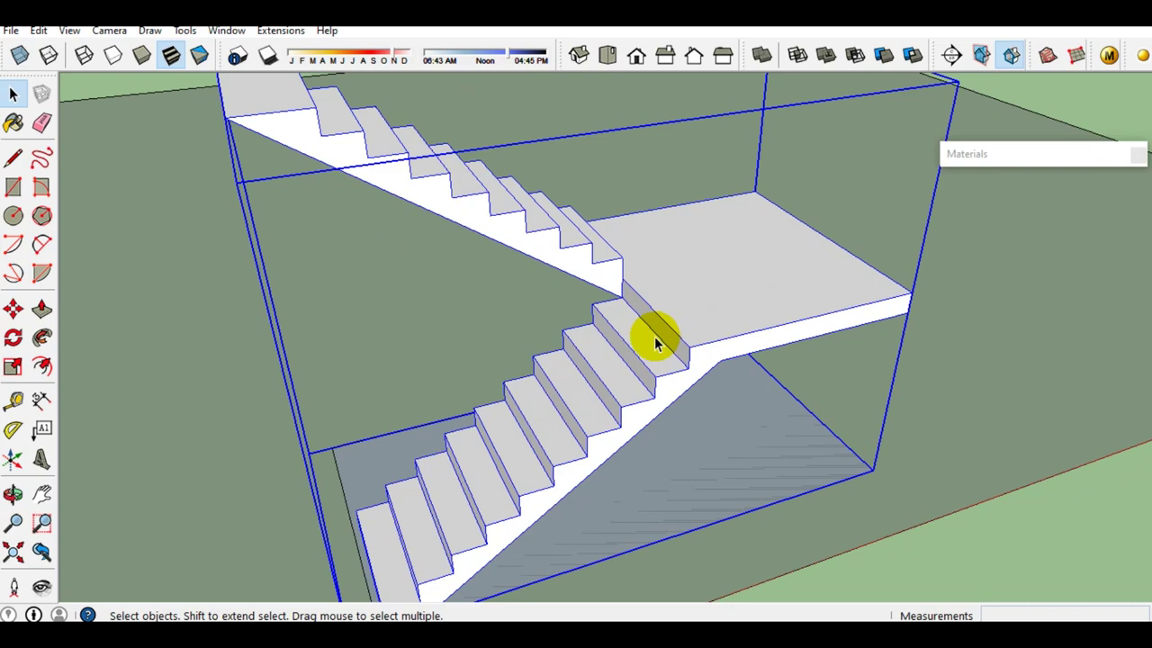
scroll(653, 337, down, 2)
scroll(656, 336, down, 2)
mouse_move(663, 330)
middle_down()
mouse_move(694, 366)
mouse_move(808, 437)
mouse_move(658, 290)
mouse_move(586, 306)
mouse_move(661, 347)
mouse_move(658, 381)
mouse_move(762, 326)
mouse_move(848, 330)
mouse_move(630, 338)
mouse_move(591, 373)
middle_up()
scroll(666, 342, down, 2)
scroll(663, 346, down, 1)
scroll(663, 346, up, 2)
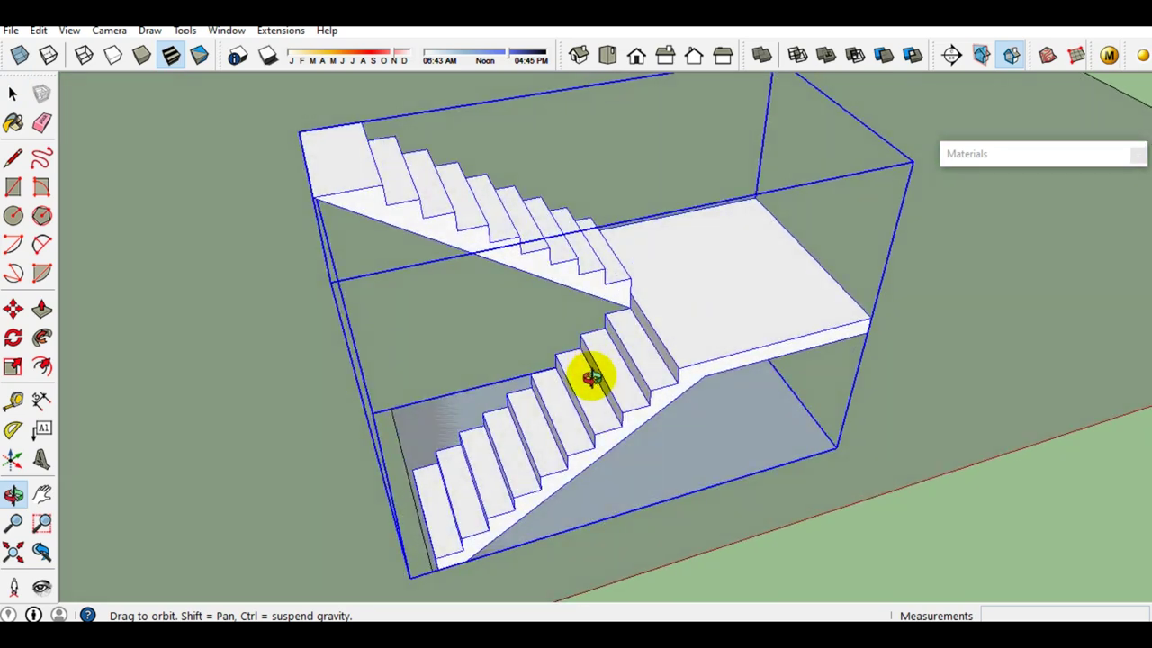
scroll(602, 372, down, 2)
scroll(612, 374, down, 1)
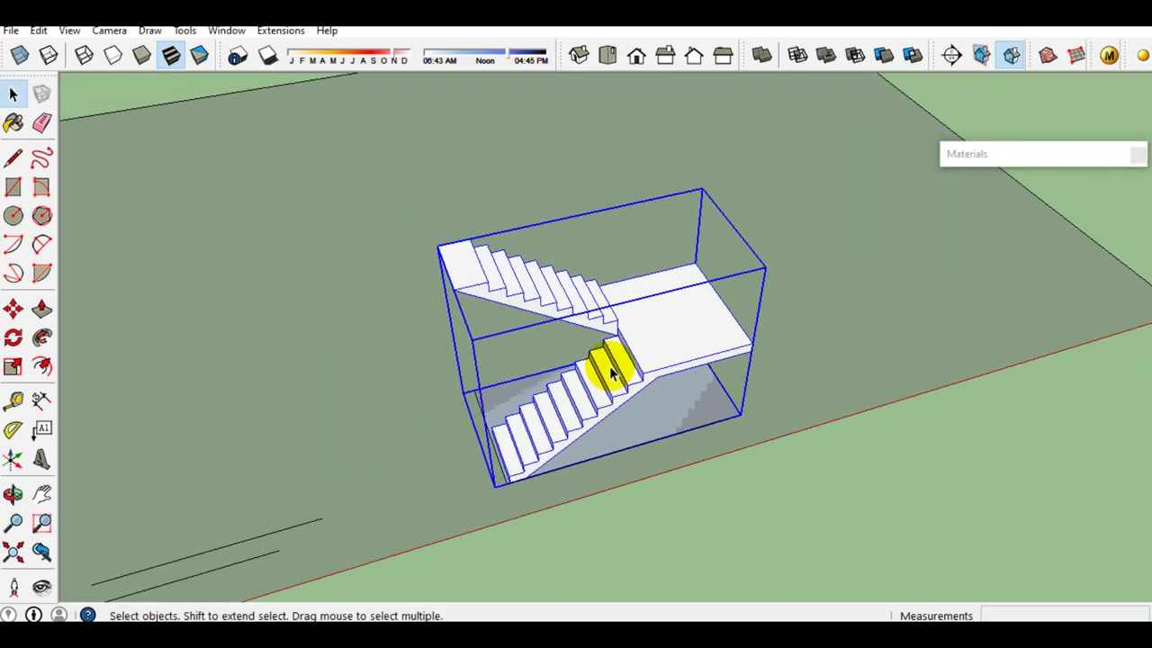
scroll(612, 374, down, 2)
scroll(525, 392, down, 1)
scroll(520, 393, up, 2)
scroll(504, 385, down, 1)
scroll(681, 380, up, 2)
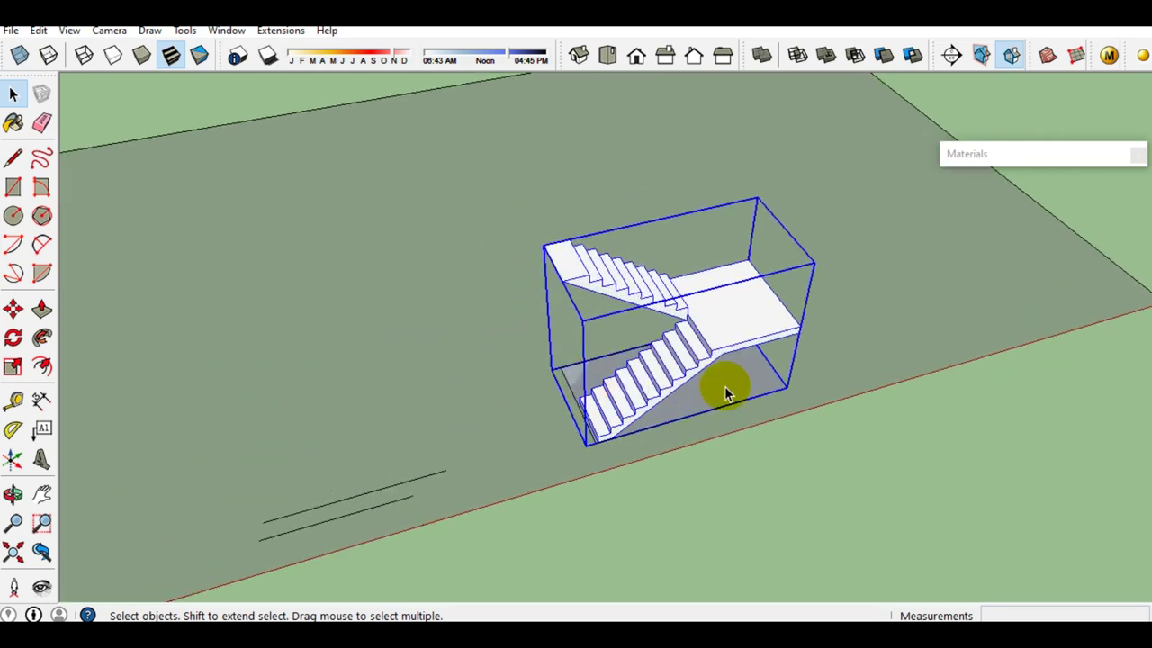
middle_drag(681, 381, 527, 404)
scroll(728, 437, up, 2)
scroll(726, 445, up, 2)
mouse_move(726, 446)
middle_down()
mouse_move(576, 390)
mouse_move(591, 404)
middle_up()
key(m)
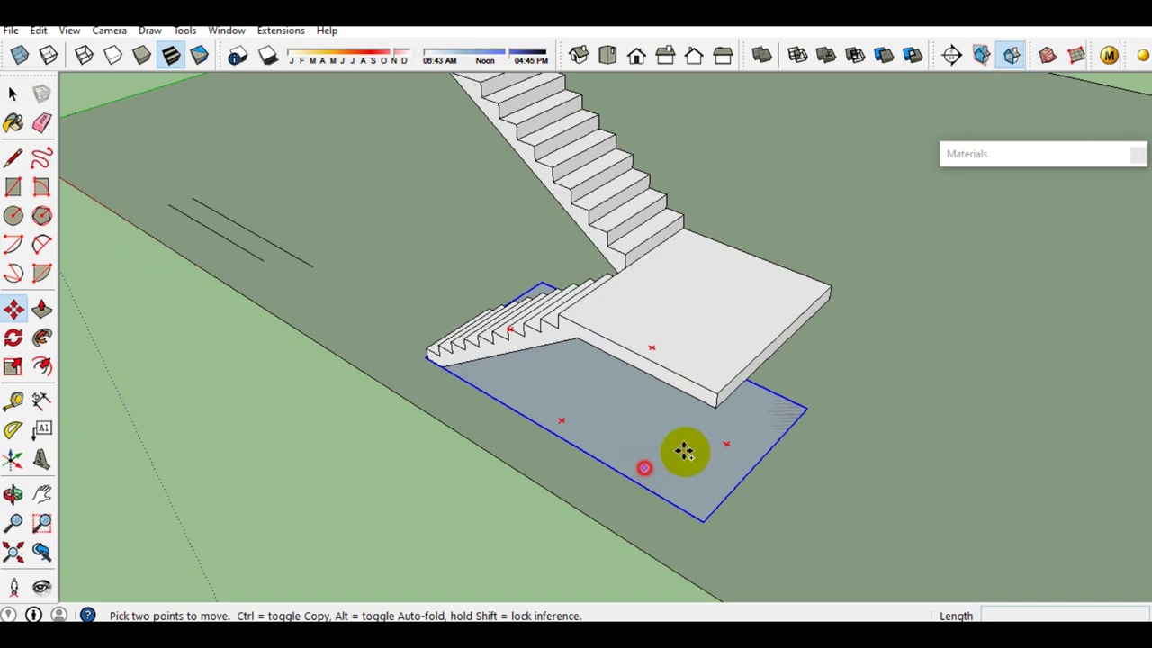
Copy the footprint and place the copy beside the staircase
click(651, 464)
key(ctrl)
scroll(854, 372, down, 3)
middle_drag(854, 373, 497, 354)
click(526, 434)
key(space)
scroll(560, 432, up, 2)
middle_drag(561, 432, 545, 483)
Rotate a copy of the footprint about 90° around its corner to form an L-shape
key(q)
scroll(539, 495, up, 1)
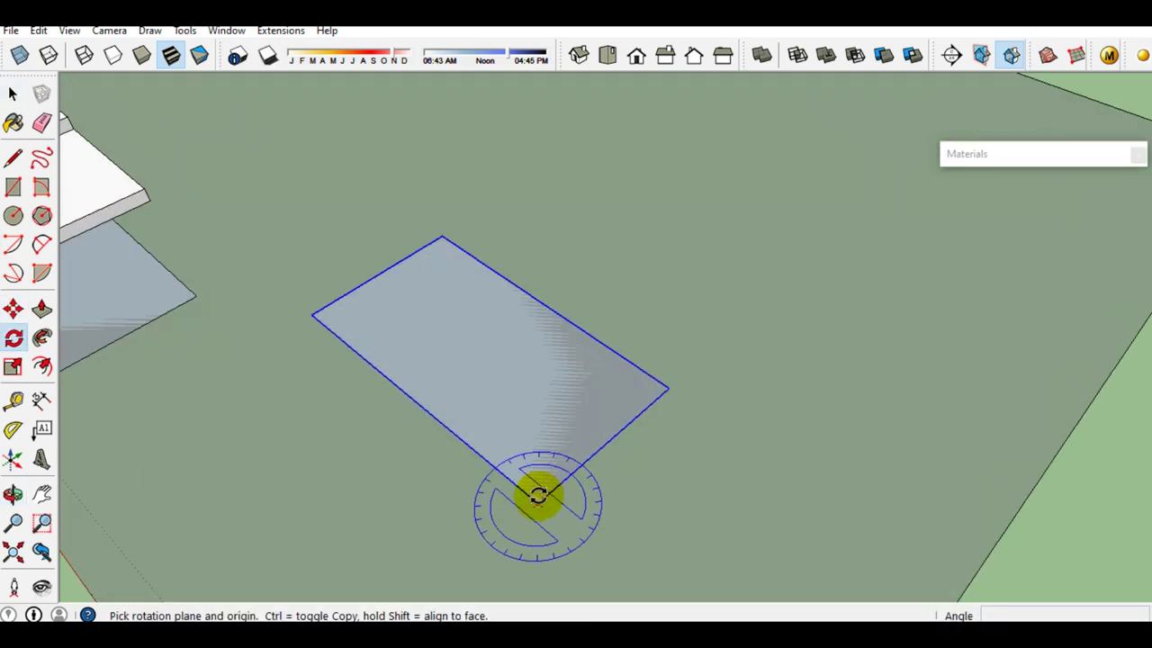
click(537, 495)
click(461, 435)
key(ctrl)
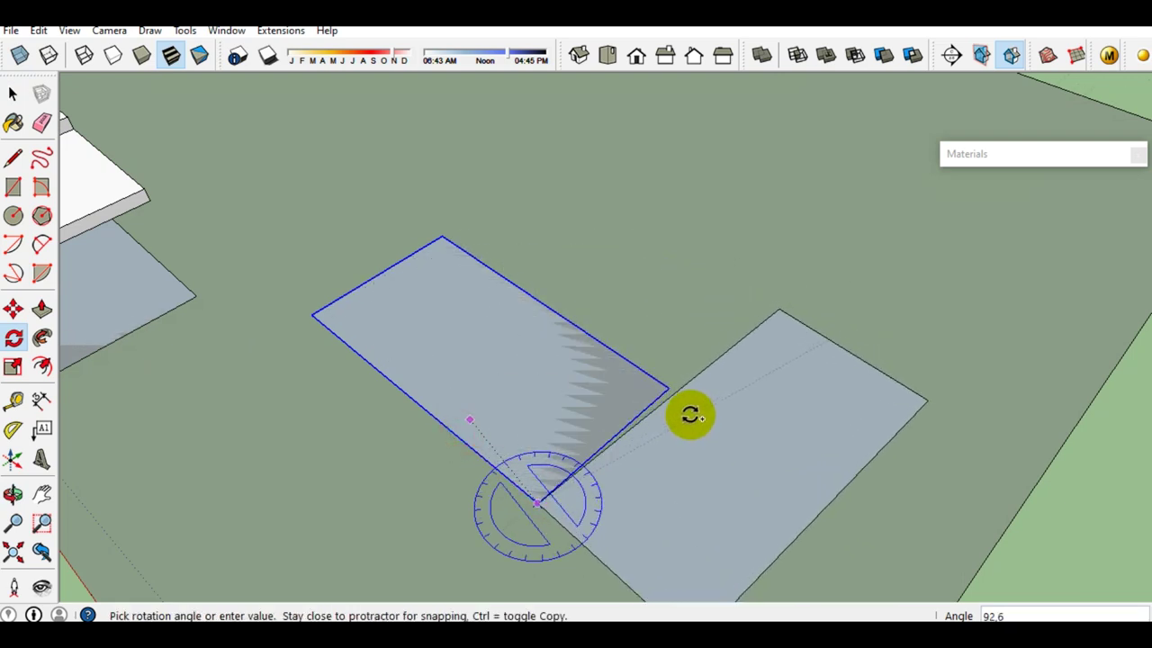
click(689, 410)
key(space)
Select the left footprint face and view both footprint copies beside the stairs
click(582, 422)
mouse_move(617, 442)
middle_down()
mouse_move(723, 441)
mouse_move(399, 453)
mouse_move(751, 459)
middle_up()
click(612, 428)
mouse_move(615, 435)
middle_down()
mouse_move(655, 449)
mouse_move(650, 489)
mouse_move(318, 412)
mouse_move(783, 424)
mouse_move(699, 439)
mouse_move(804, 411)
mouse_move(720, 421)
mouse_move(620, 394)
mouse_move(747, 399)
mouse_move(684, 402)
middle_up()
scroll(691, 412, up, 2)
scroll(529, 401, up, 2)
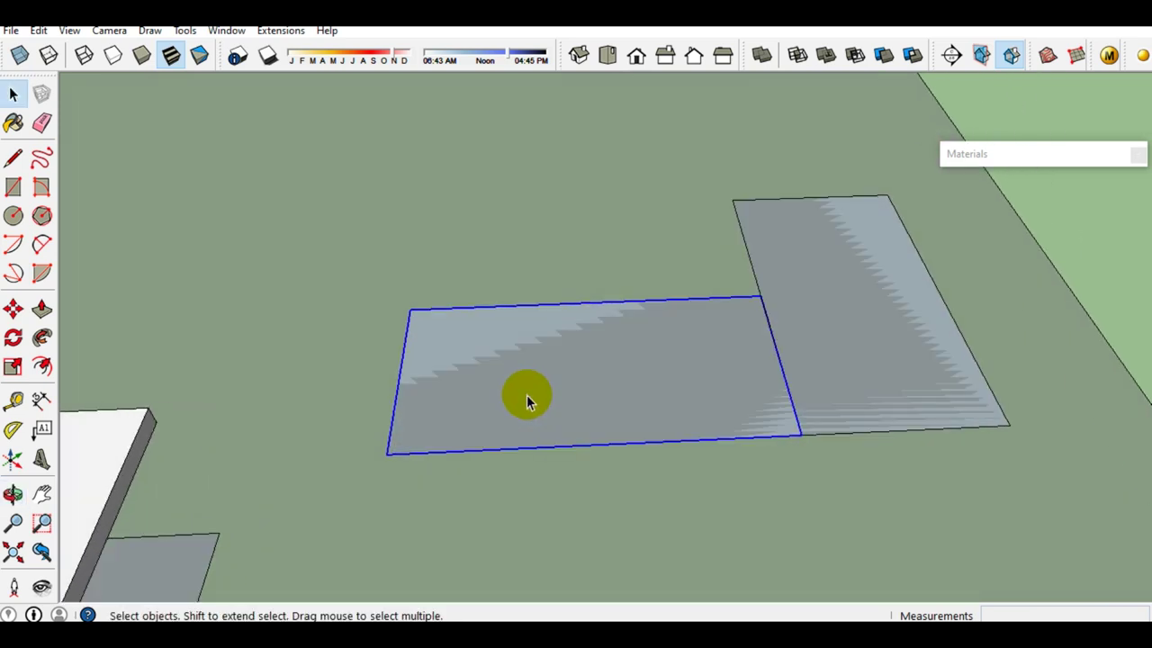
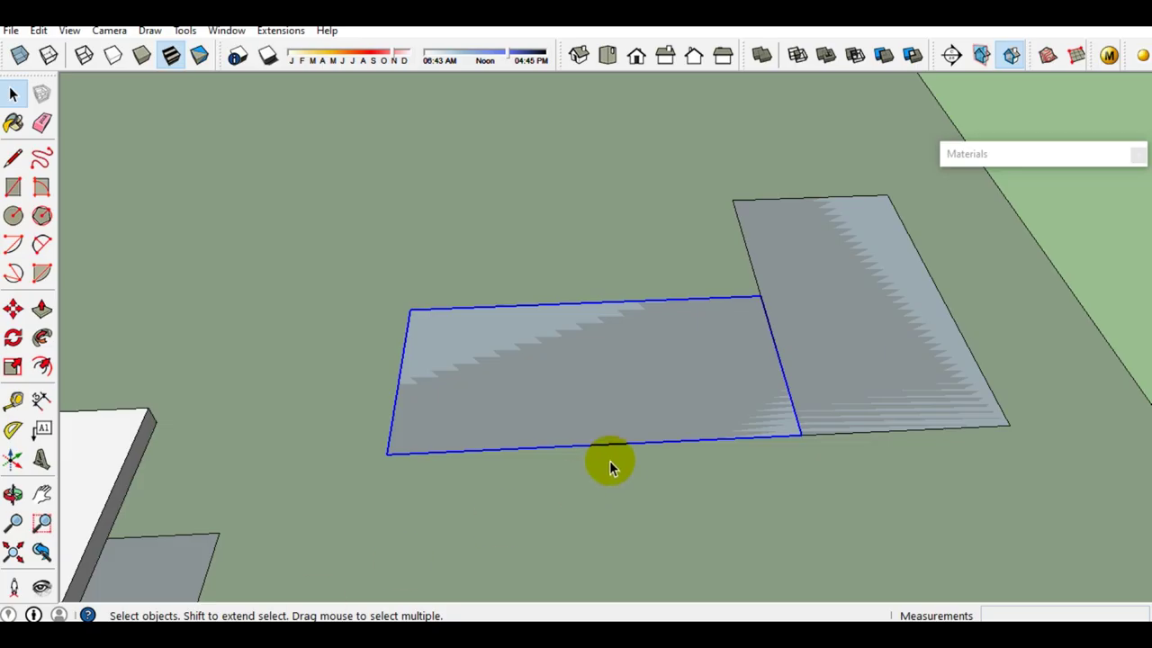
After checking the 15–20 cm riser / 20–30 cm tread diagram, orbit close to the floor rectangle
mouse_move(609, 460)
middle_down()
mouse_move(411, 470)
mouse_move(454, 506)
mouse_move(443, 364)
mouse_move(339, 362)
mouse_move(349, 324)
middle_up()
Place a guide line 300 from the floor rectangle's left edge
key(t)
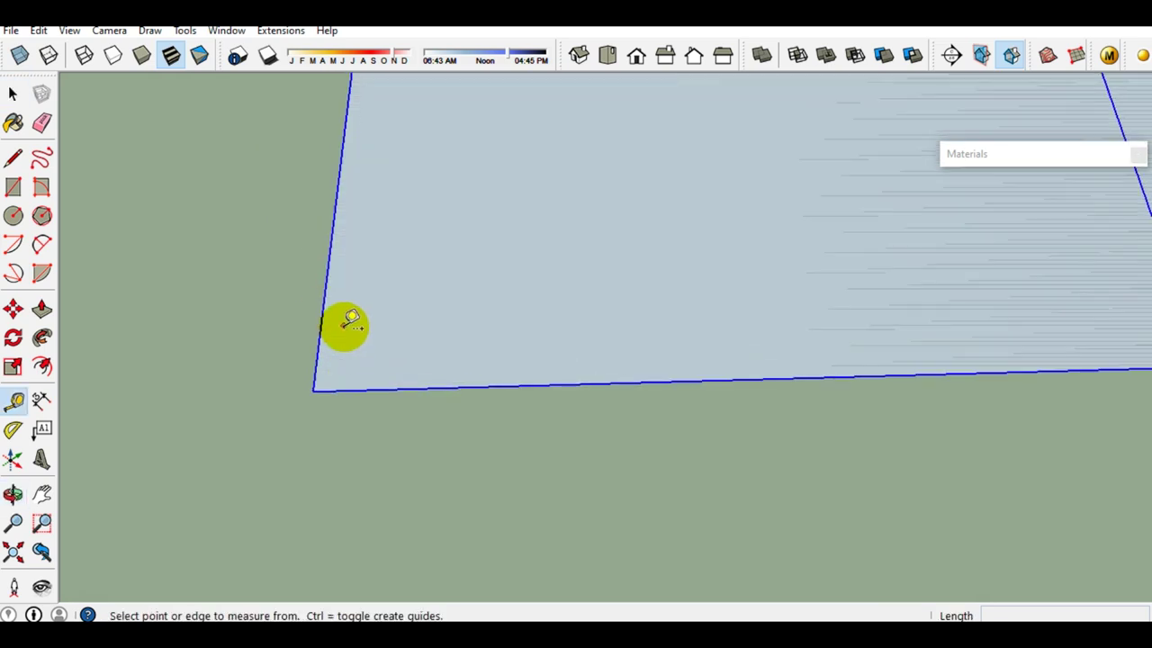
click(324, 311)
mouse_move(465, 303)
middle_down()
mouse_move(432, 303)
mouse_move(385, 267)
mouse_move(432, 278)
mouse_move(441, 342)
middle_up()
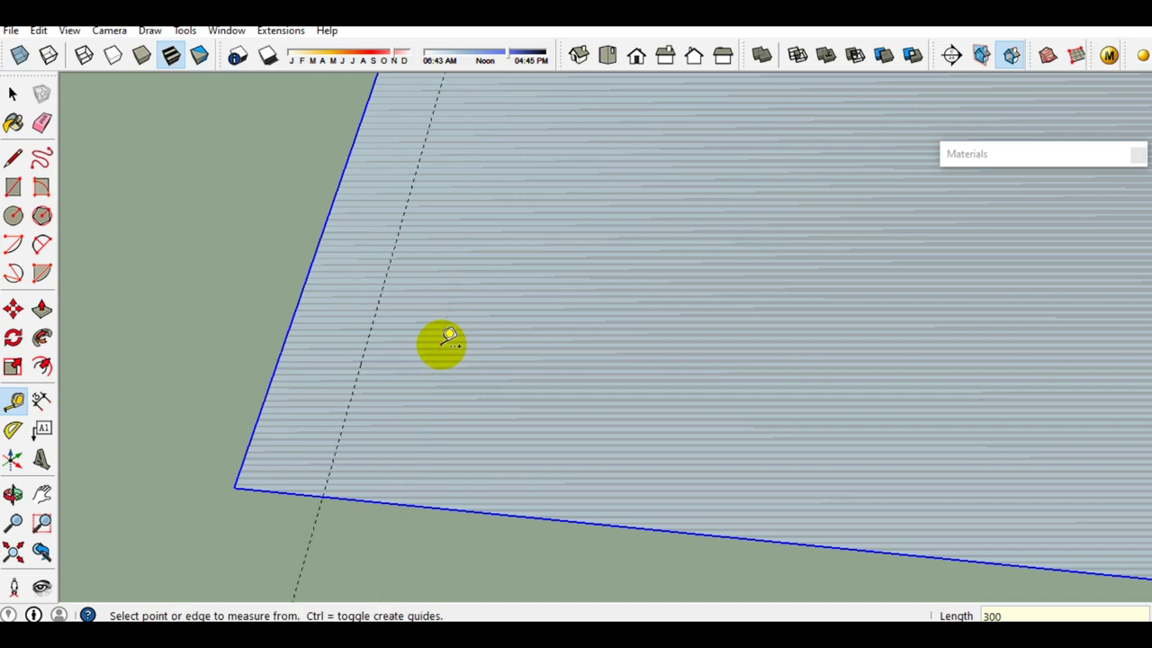
scroll(448, 336, down, 3)
mouse_move(486, 283)
middle_down()
mouse_move(226, 308)
mouse_move(535, 254)
mouse_move(446, 389)
mouse_move(399, 365)
mouse_move(411, 376)
mouse_move(388, 378)
middle_up()
key(space)
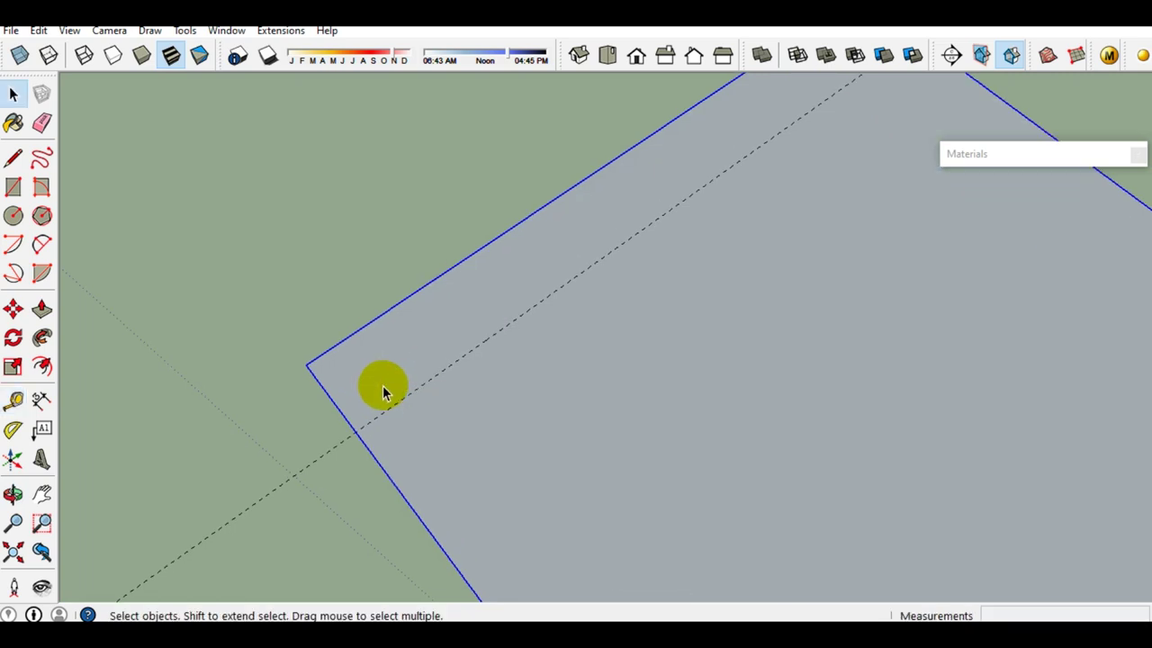
Draw the narrow strip face between the edge and the guide, and begin extruding it
key(r)
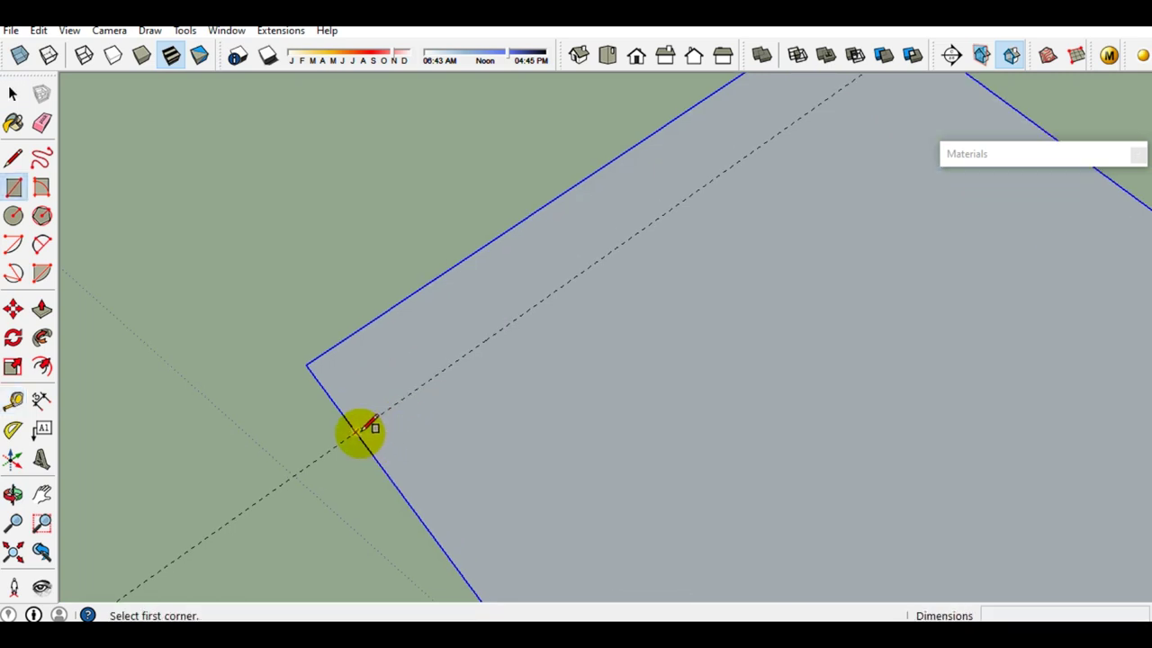
click(363, 430)
scroll(365, 432, down, 3)
scroll(718, 158, up, 2)
click(681, 147)
key(space)
click(618, 232)
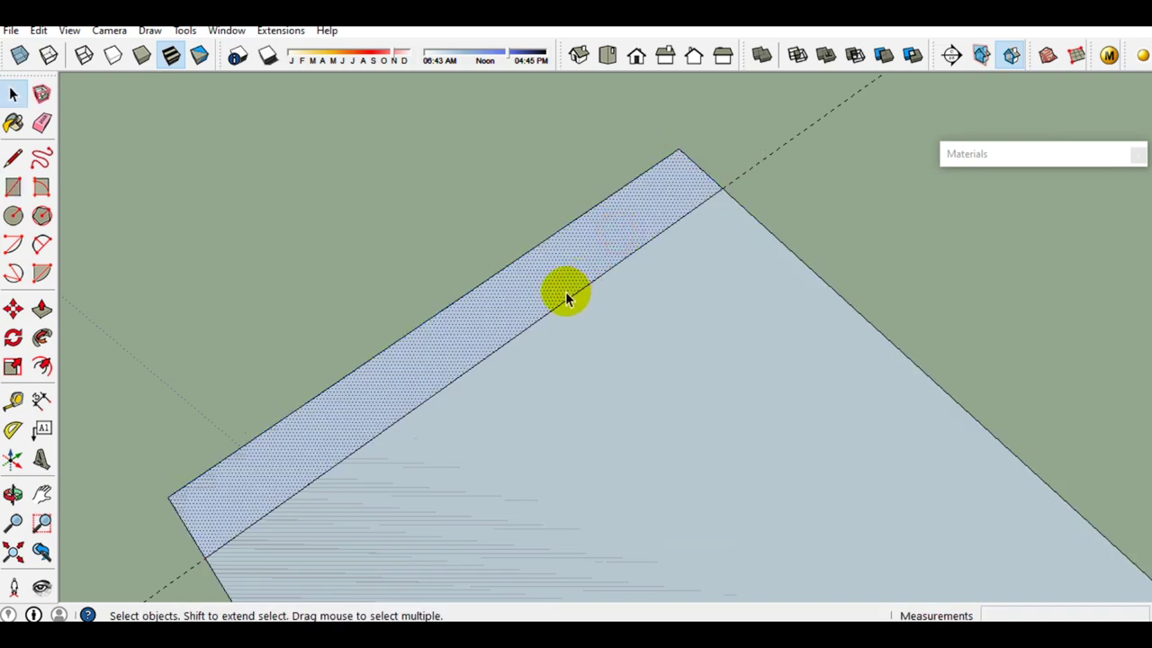
key(p)
click(563, 291)
Extrude the strip 200 mm upward into a step box
middle_drag(555, 283, 544, 245)
text(200)
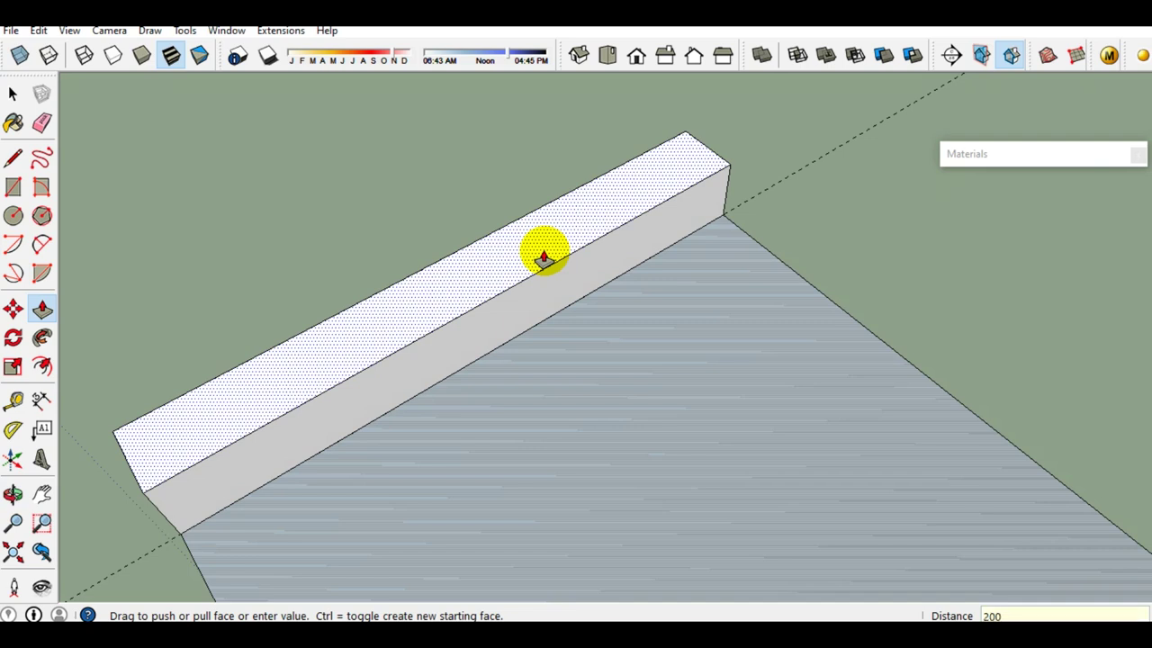
key(Return)
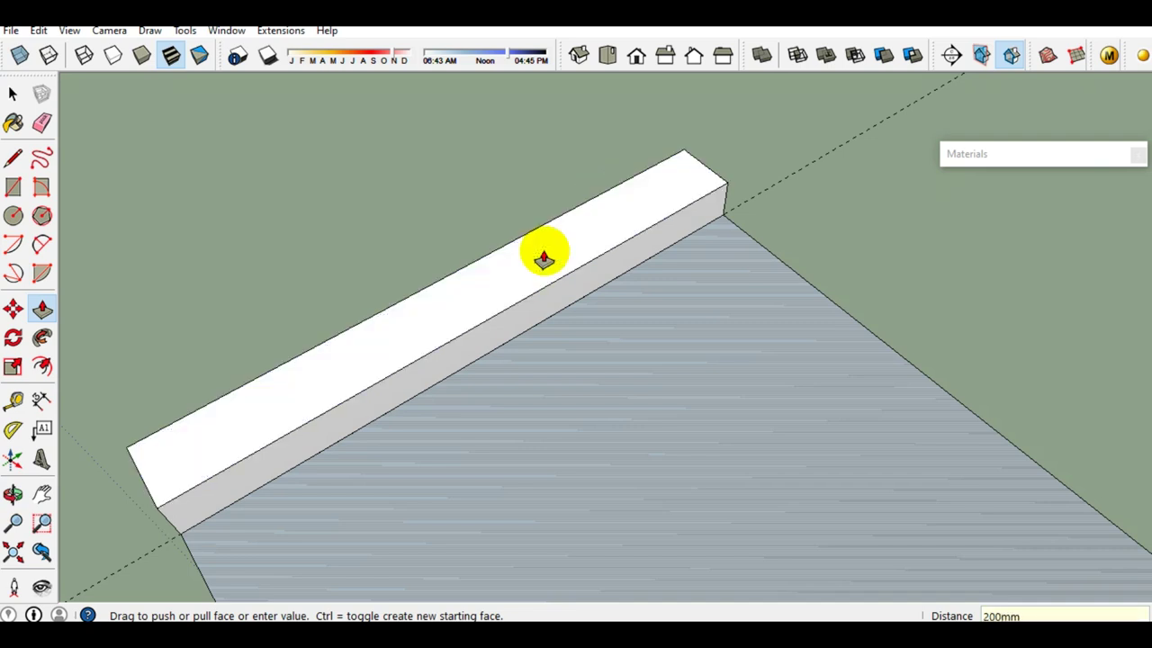
key(space)
mouse_move(551, 269)
middle_down()
mouse_move(478, 319)
mouse_move(614, 291)
middle_up()
mouse_move(578, 366)
middle_down()
mouse_move(522, 265)
mouse_move(535, 291)
mouse_move(478, 342)
mouse_move(343, 415)
mouse_move(471, 327)
mouse_move(348, 438)
mouse_move(405, 404)
mouse_move(506, 393)
mouse_move(362, 403)
middle_up()
scroll(368, 399, up, 2)
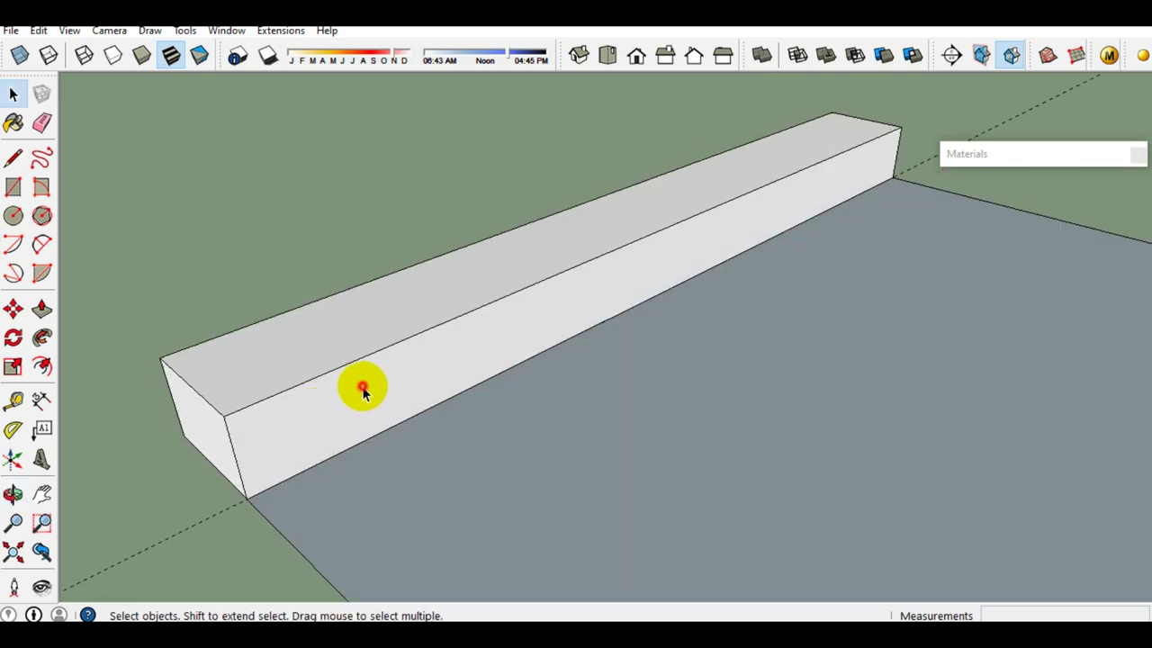
Group the whole box and convert the group into a component
triple_click(363, 389)
right_click(363, 386)
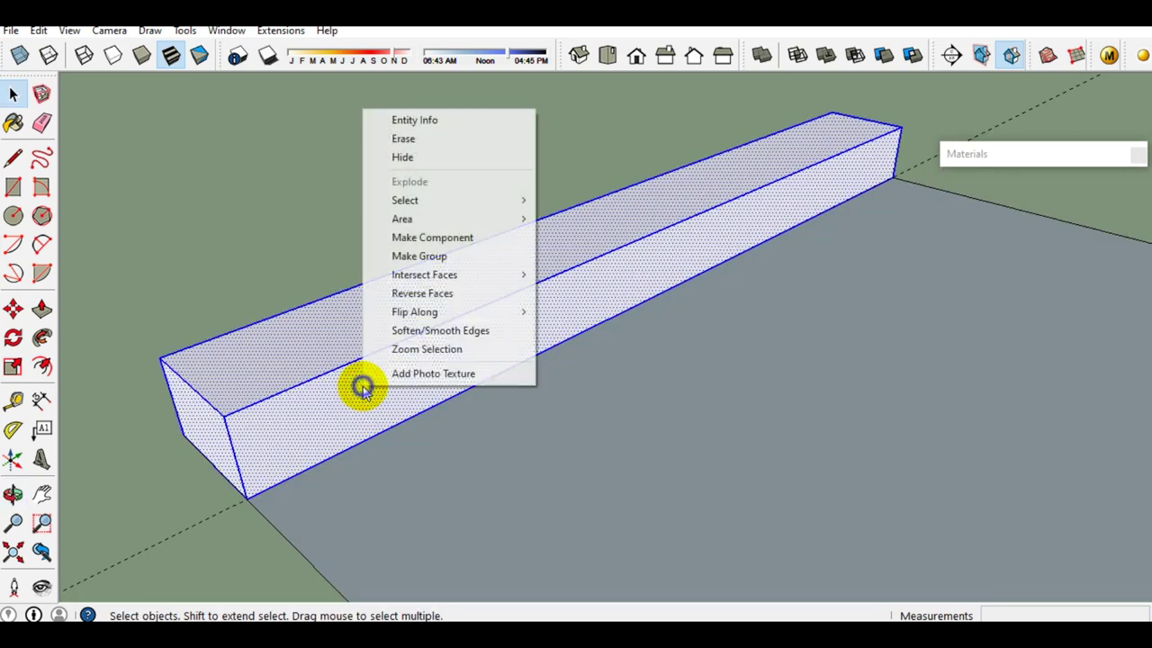
click(440, 257)
right_click(412, 354)
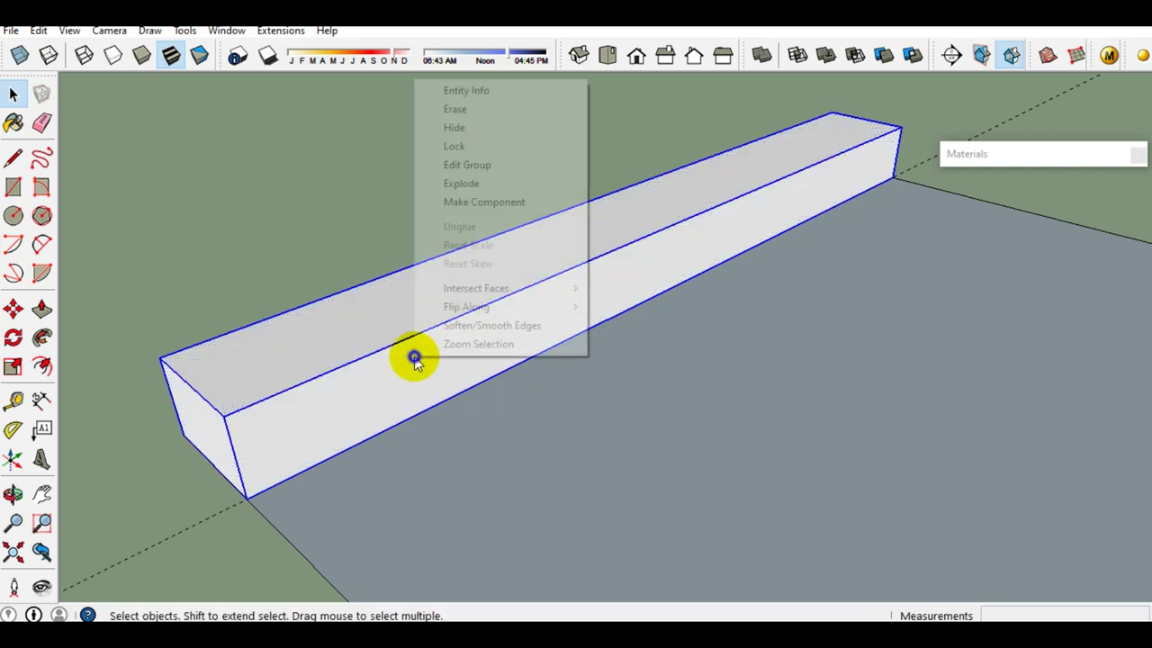
click(486, 204)
scroll(497, 286, down, 3)
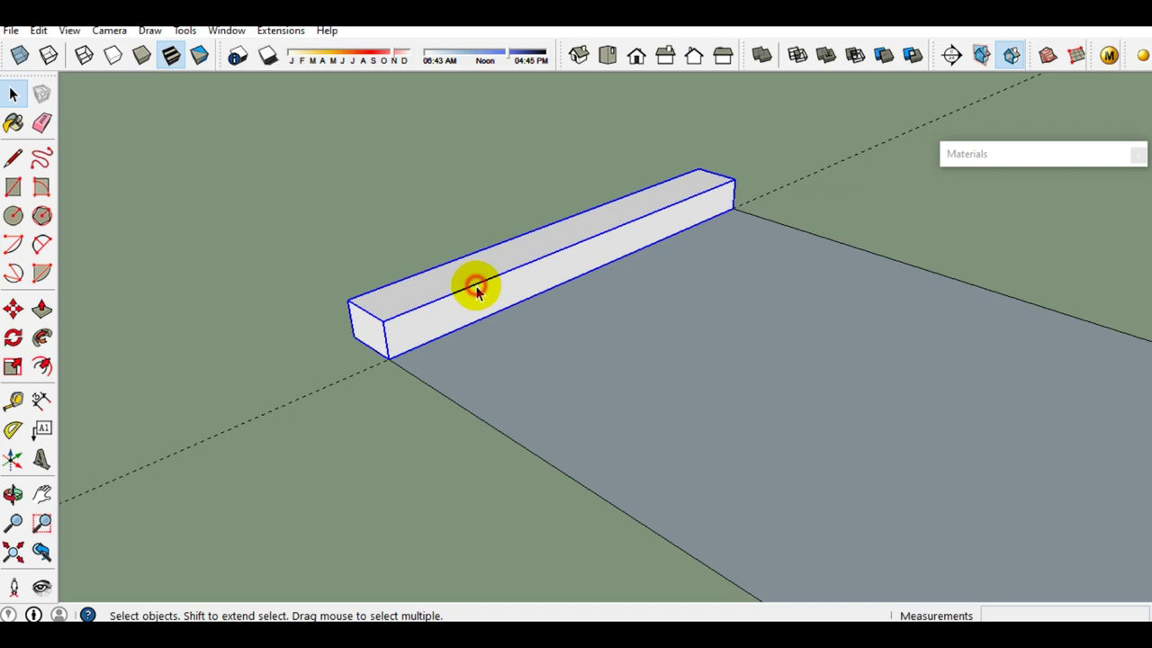
scroll(477, 288, down, 3)
middle_drag(464, 308, 515, 381)
Copy the step one up and back from its bottom corner, arrayed x19 into a flight
scroll(437, 332, up, 3)
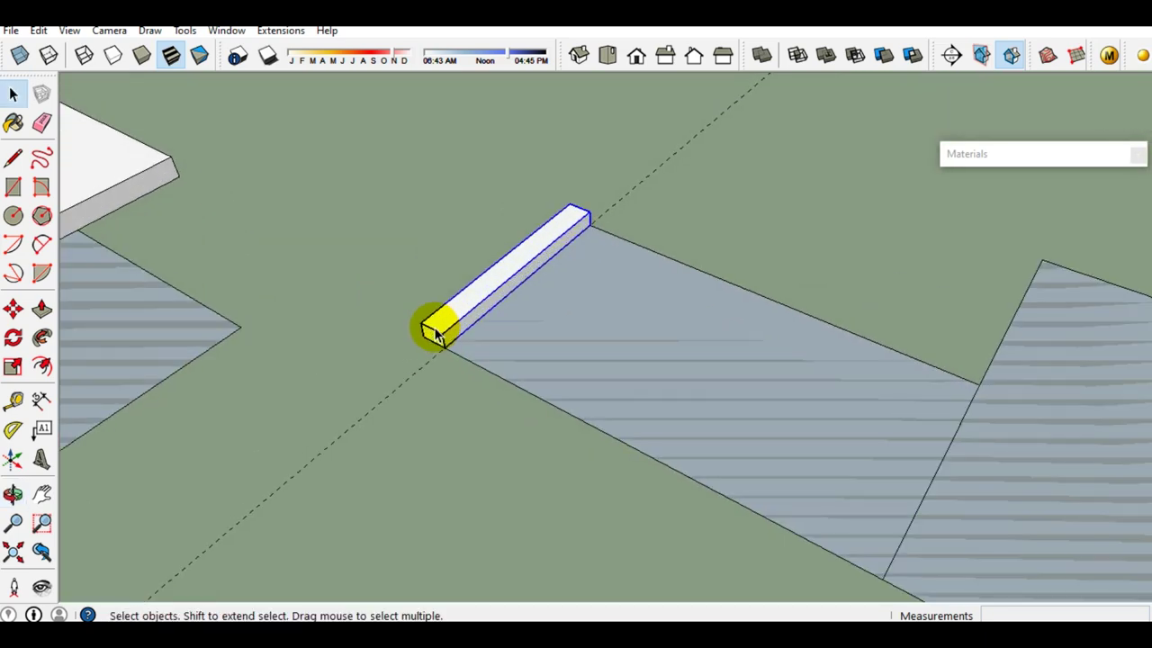
scroll(436, 331, up, 2)
scroll(437, 334, up, 2)
key(m)
scroll(478, 333, up, 2)
scroll(531, 324, up, 1)
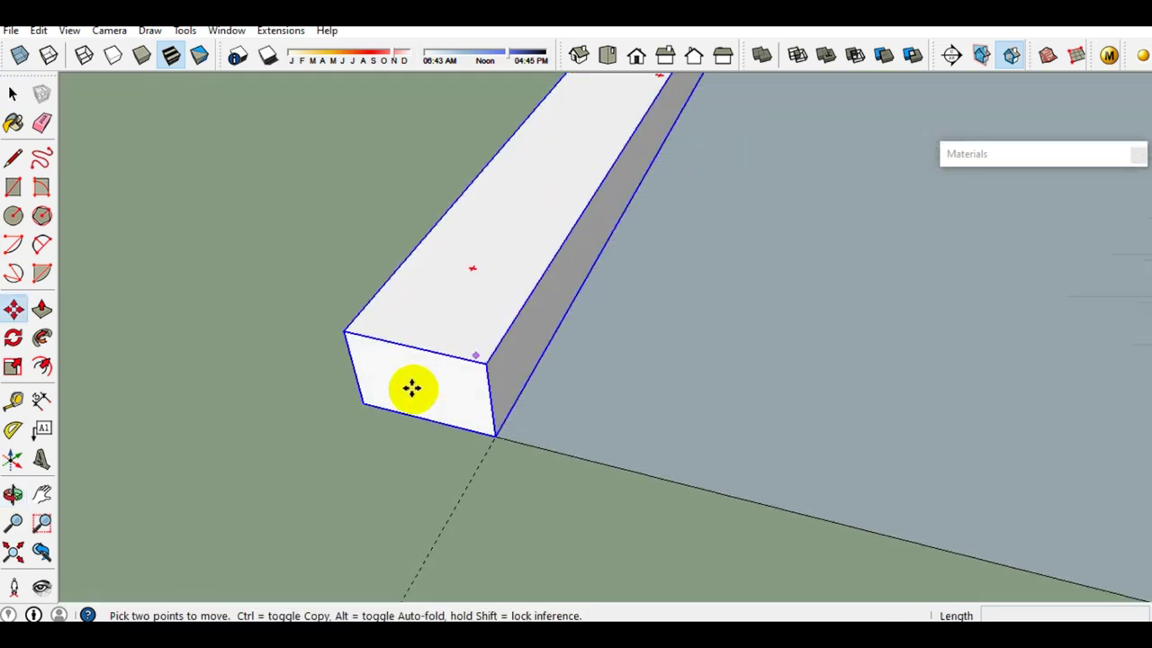
click(365, 401)
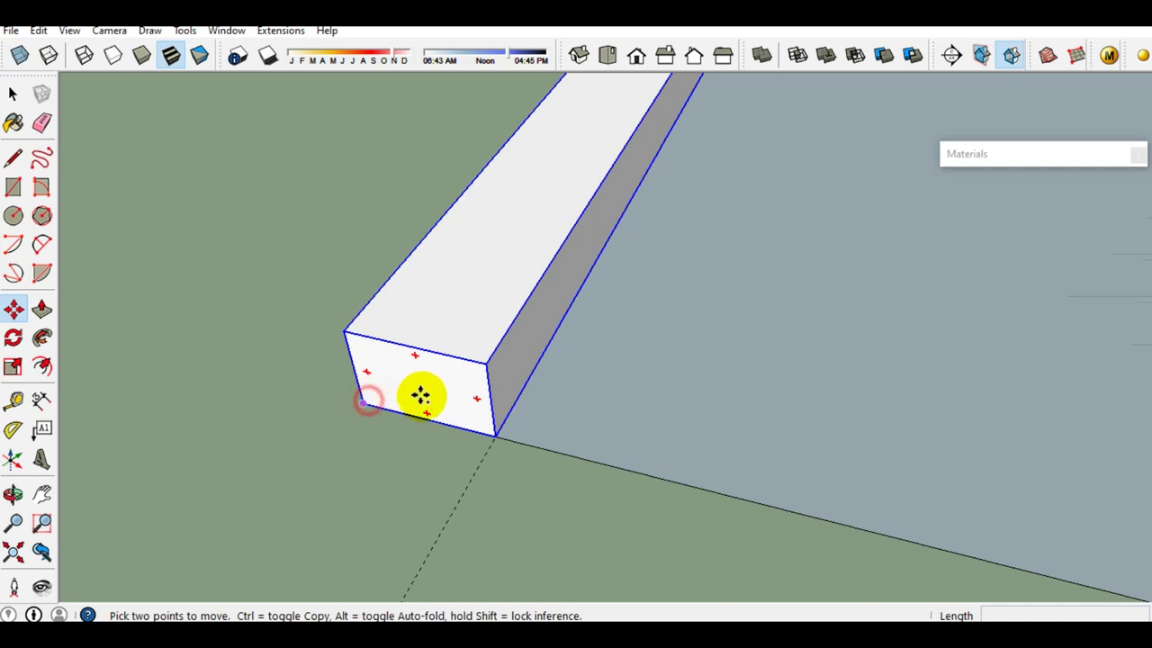
key(ctrl)
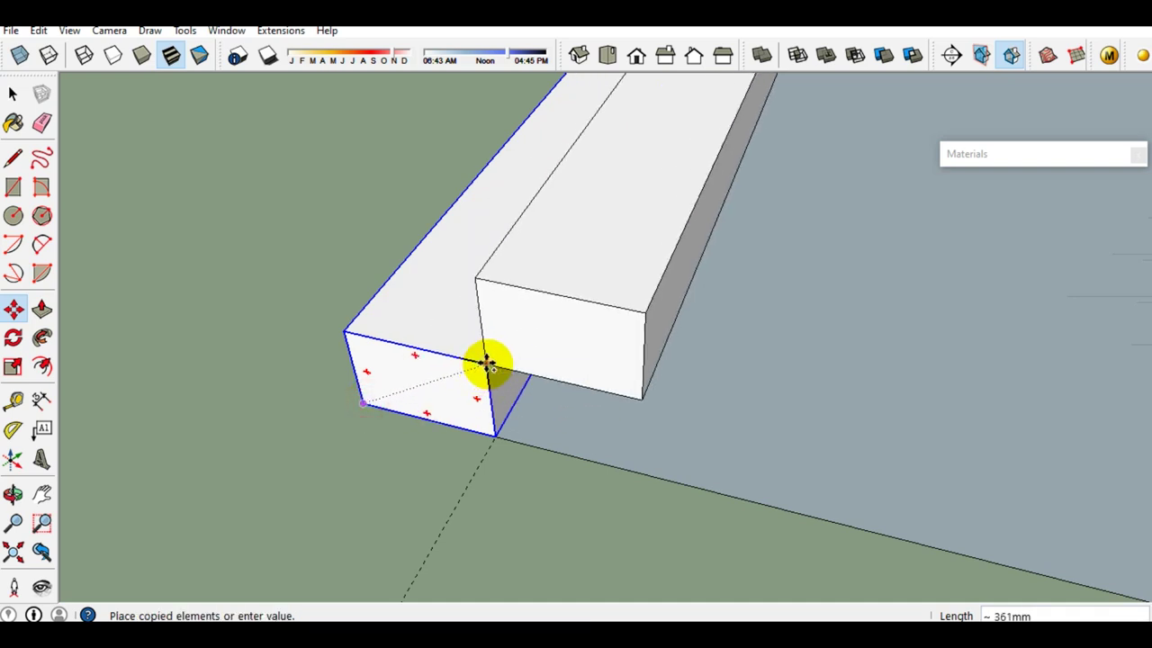
click(486, 363)
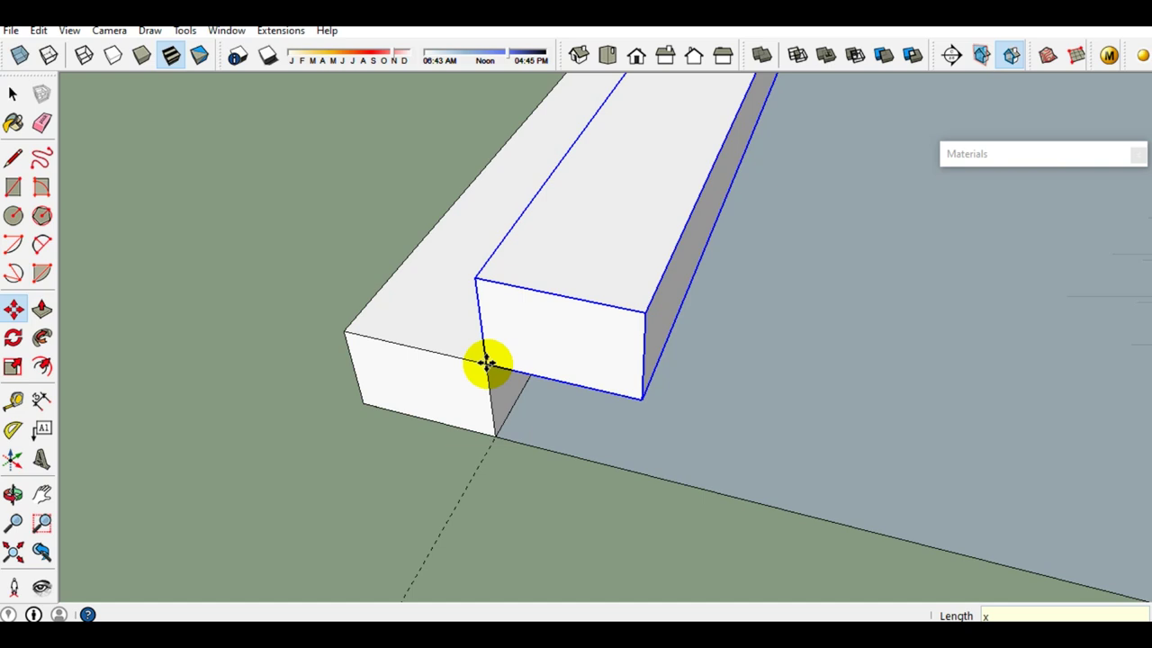
text(x19)
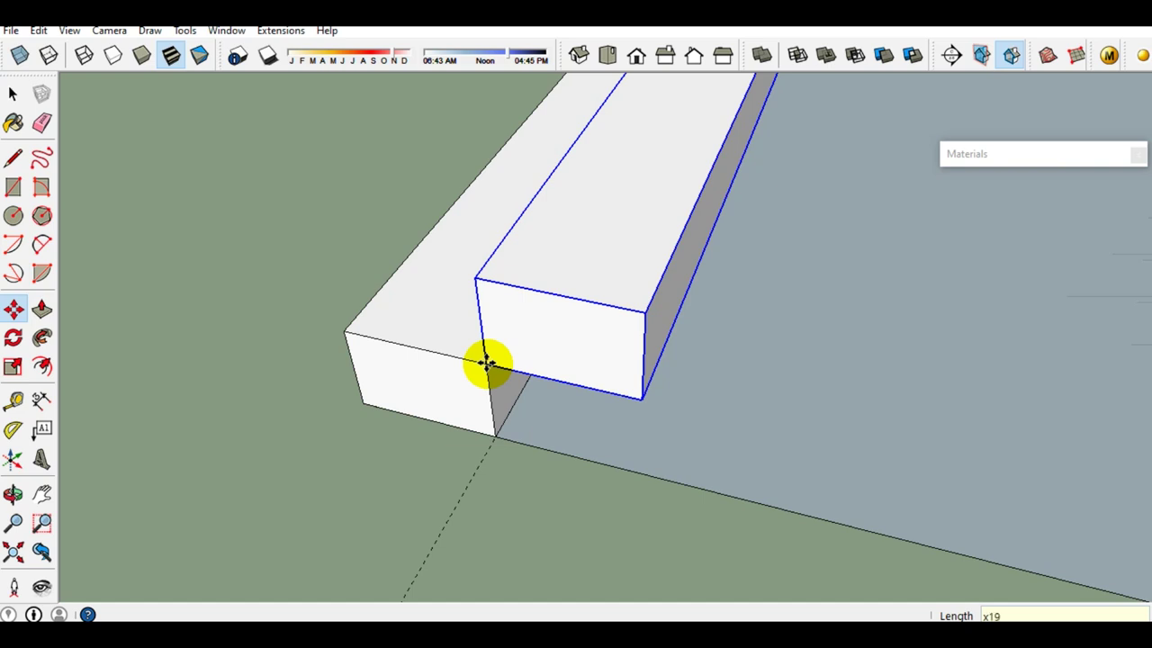
key(Return)
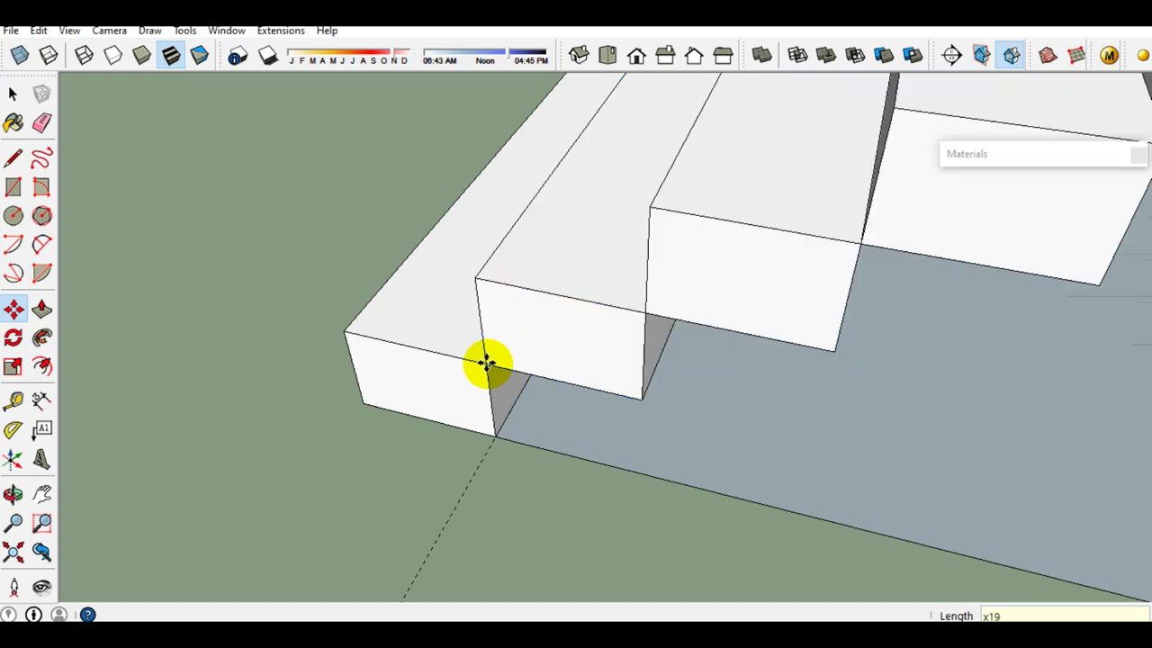
key(space)
scroll(486, 362, down, 3)
mouse_move(541, 367)
middle_down()
mouse_move(737, 330)
mouse_move(578, 414)
mouse_move(643, 328)
mouse_move(822, 334)
mouse_move(658, 276)
mouse_move(651, 301)
mouse_move(768, 307)
mouse_move(712, 291)
mouse_move(682, 237)
mouse_move(615, 279)
middle_up()
scroll(720, 311, up, 2)
Select the upper step components of the flight, ready to rotate them
click(708, 317)
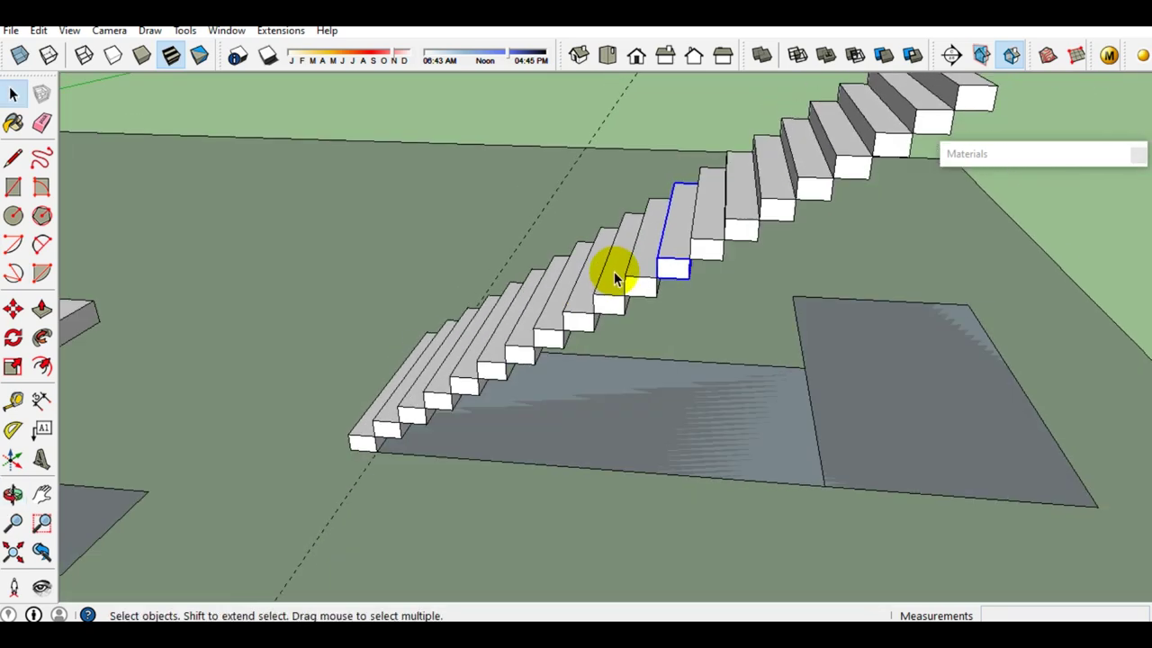
mouse_move(681, 236)
middle_down()
mouse_move(712, 174)
mouse_move(618, 188)
middle_up()
scroll(674, 221, down, 2)
middle_drag(674, 222, 748, 176)
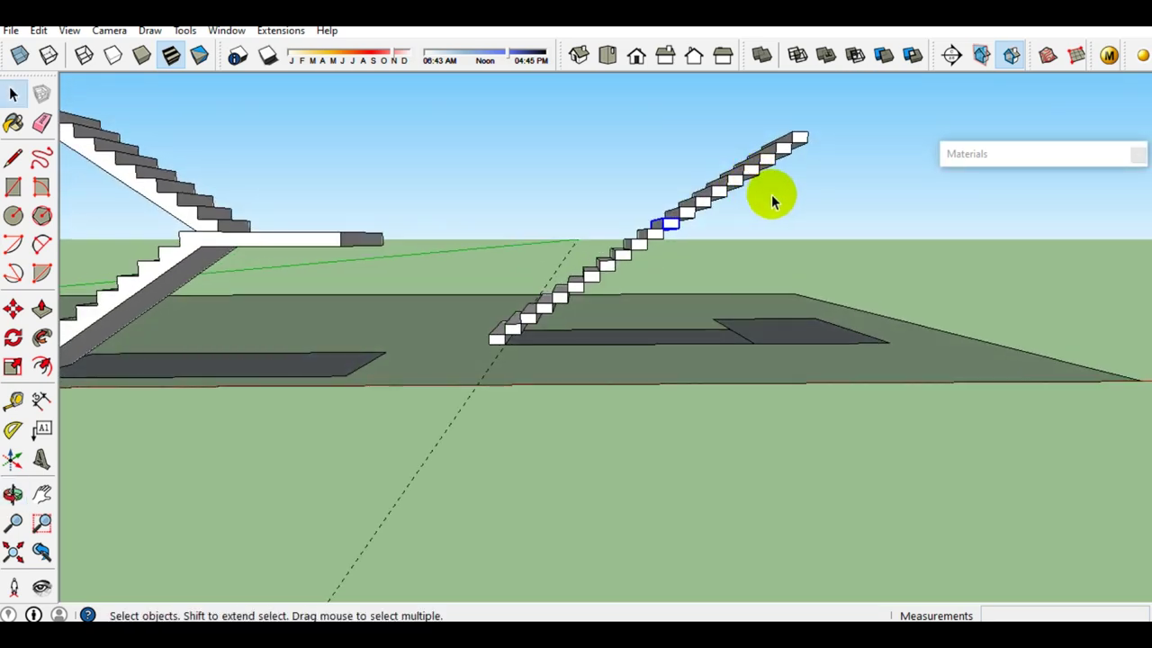
scroll(720, 207, up, 2)
middle_drag(707, 219, 656, 355)
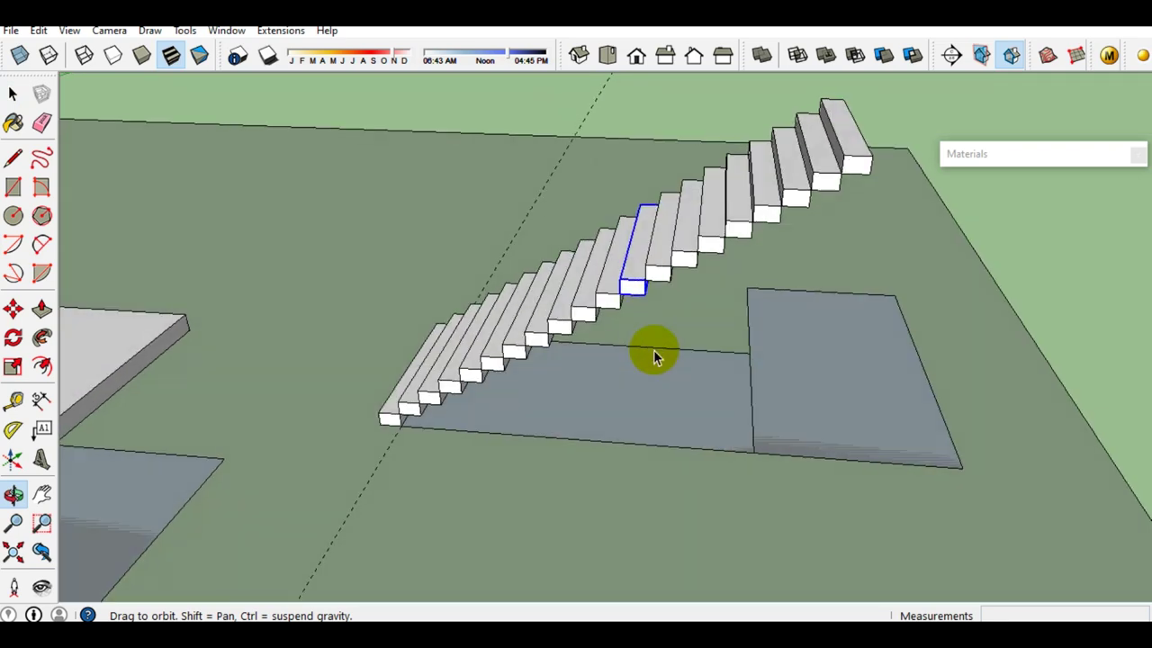
scroll(621, 333, up, 2)
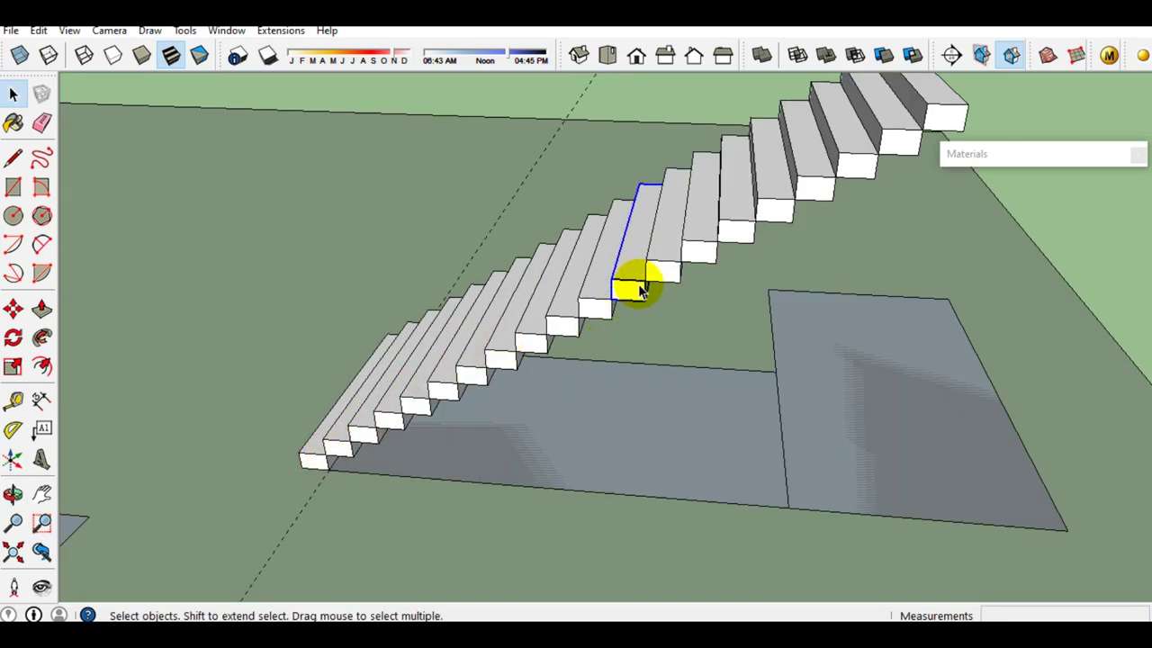
scroll(634, 297, up, 1)
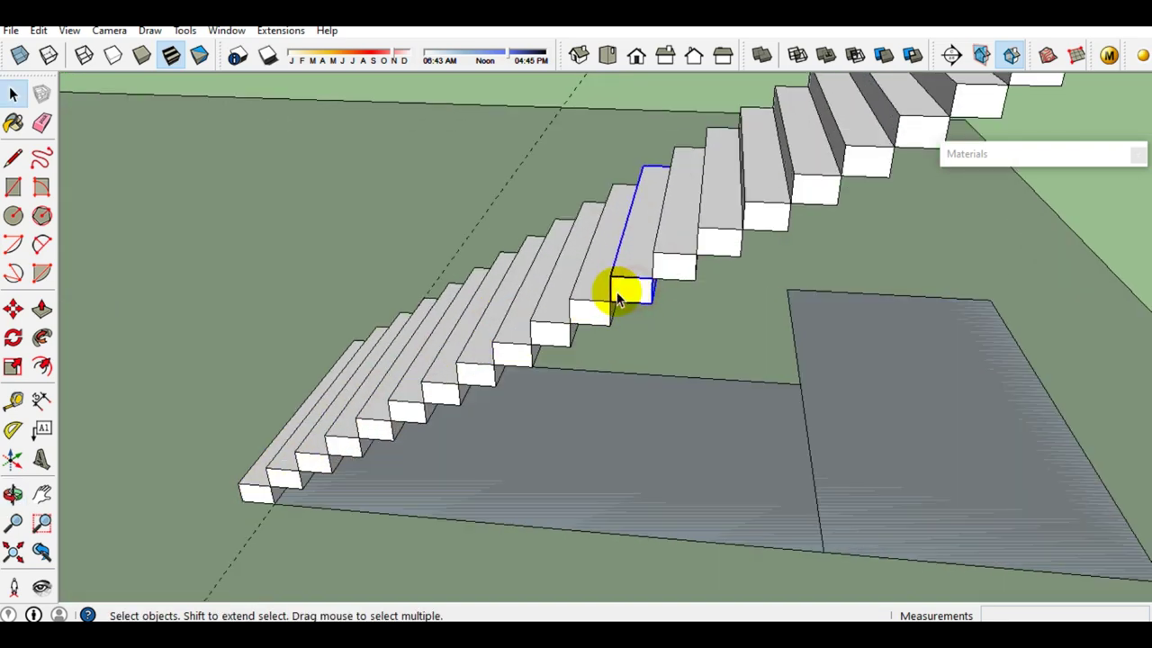
scroll(633, 294, up, 1)
scroll(636, 282, down, 2)
middle_drag(635, 283, 648, 296)
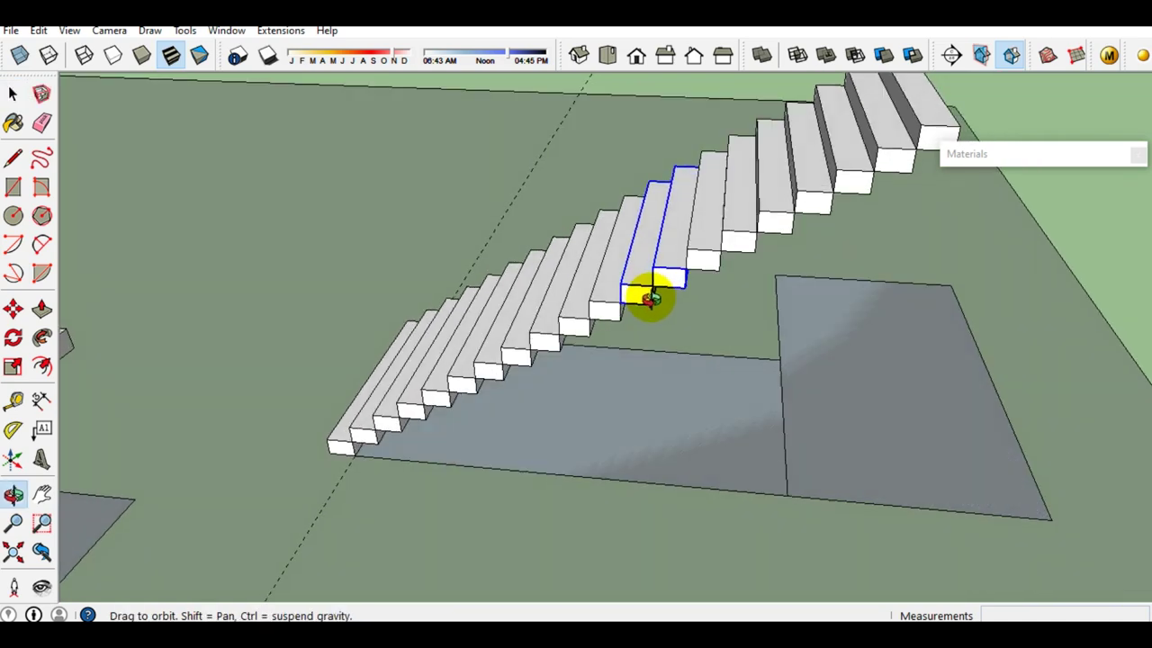
scroll(663, 288, up, 2)
scroll(663, 270, down, 2)
scroll(666, 216, down, 2)
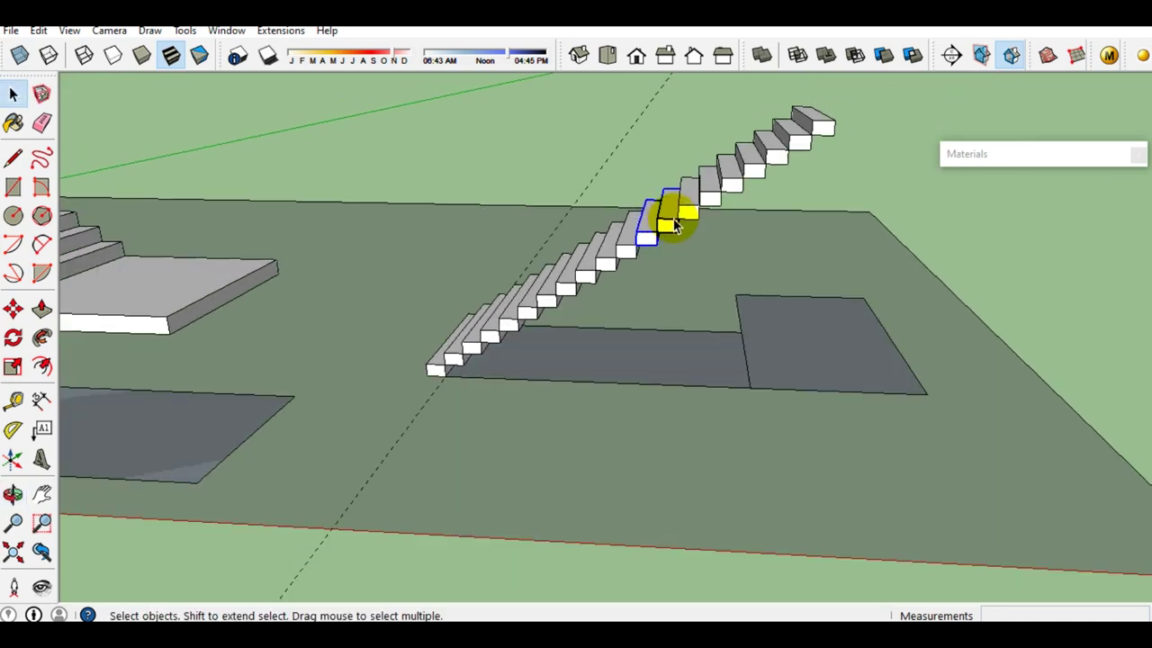
scroll(684, 238, up, 1)
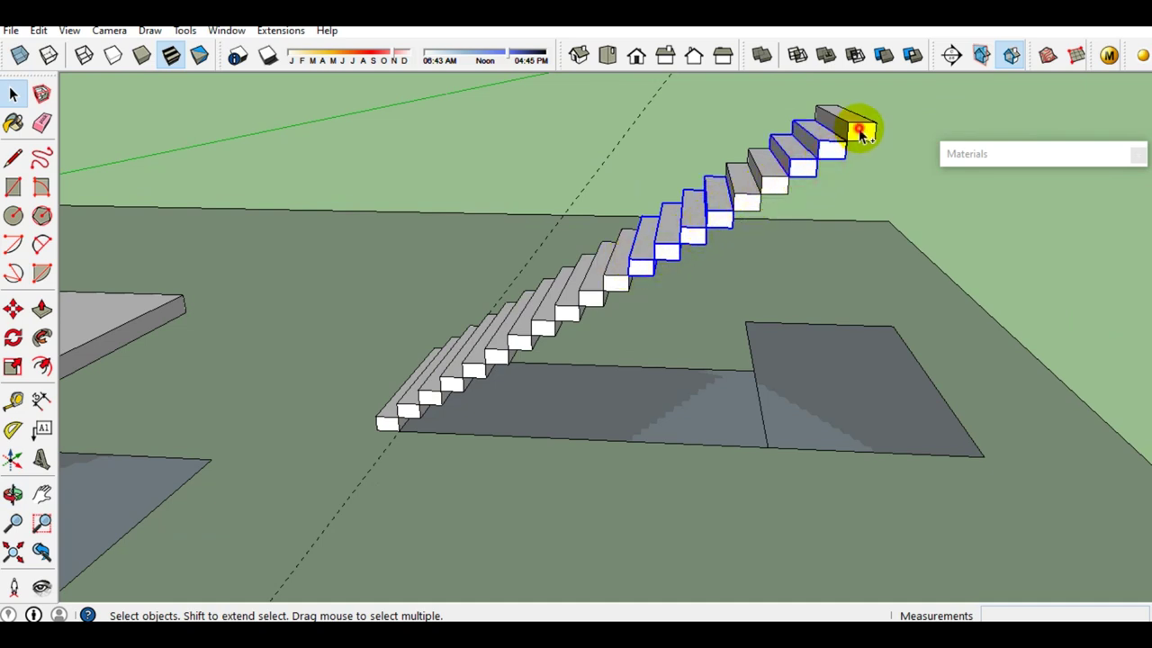
scroll(671, 224, up, 2)
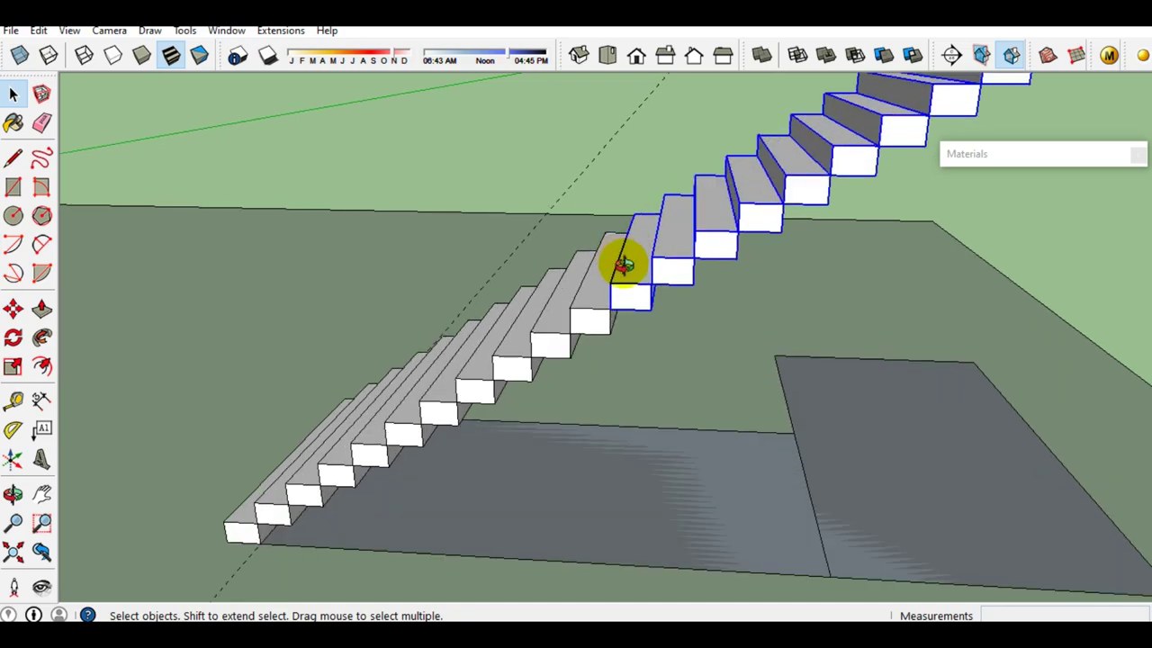
scroll(617, 258, up, 3)
scroll(690, 296, up, 2)
scroll(664, 296, up, 2)
mouse_move(563, 255)
middle_down()
mouse_move(570, 327)
mouse_move(521, 342)
middle_up()
key(q)
scroll(429, 266, up, 2)
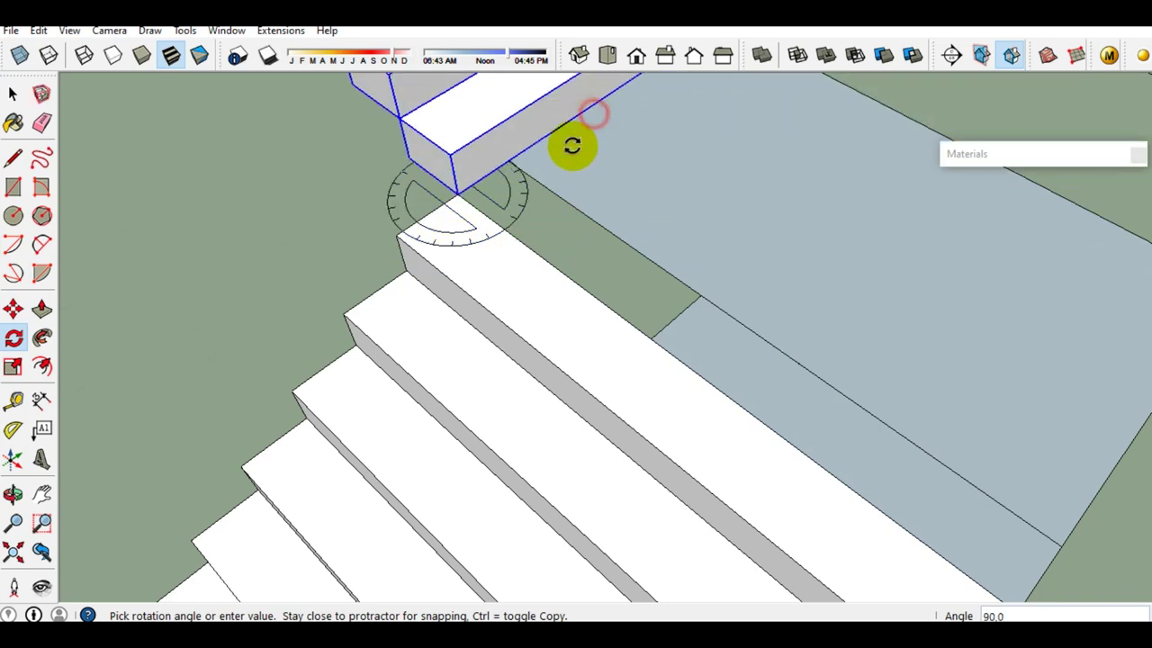
Rotate the upper steps 90° about the step corner into an L-shaped second flight
click(570, 147)
key(space)
mouse_move(525, 322)
middle_down()
mouse_move(388, 287)
mouse_move(442, 438)
mouse_move(368, 378)
mouse_move(278, 366)
mouse_move(458, 371)
mouse_move(457, 391)
mouse_move(349, 380)
middle_up()
scroll(402, 373, up, 1)
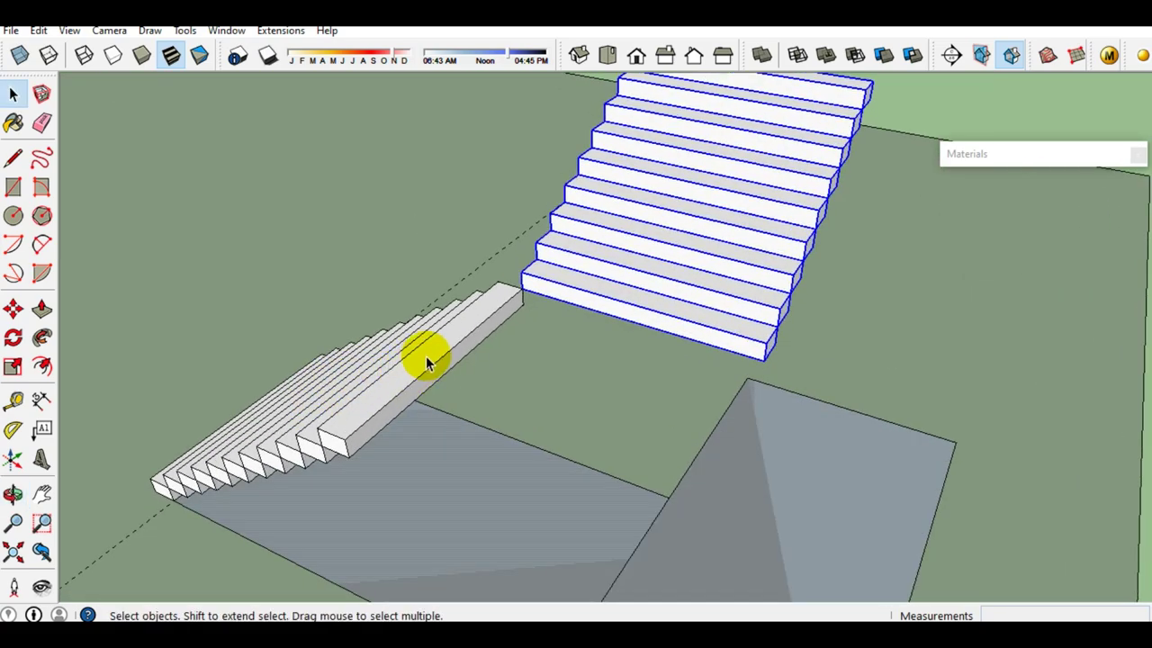
mouse_move(378, 378)
middle_down()
mouse_move(578, 386)
mouse_move(308, 372)
mouse_move(347, 355)
middle_up()
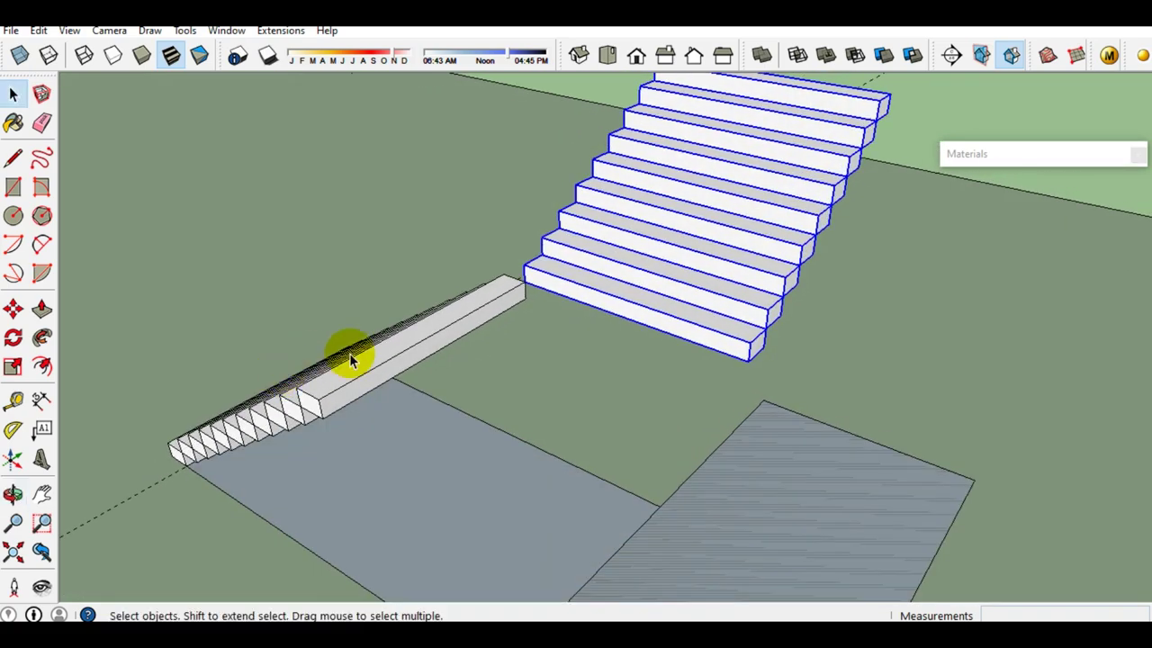
scroll(360, 357, up, 2)
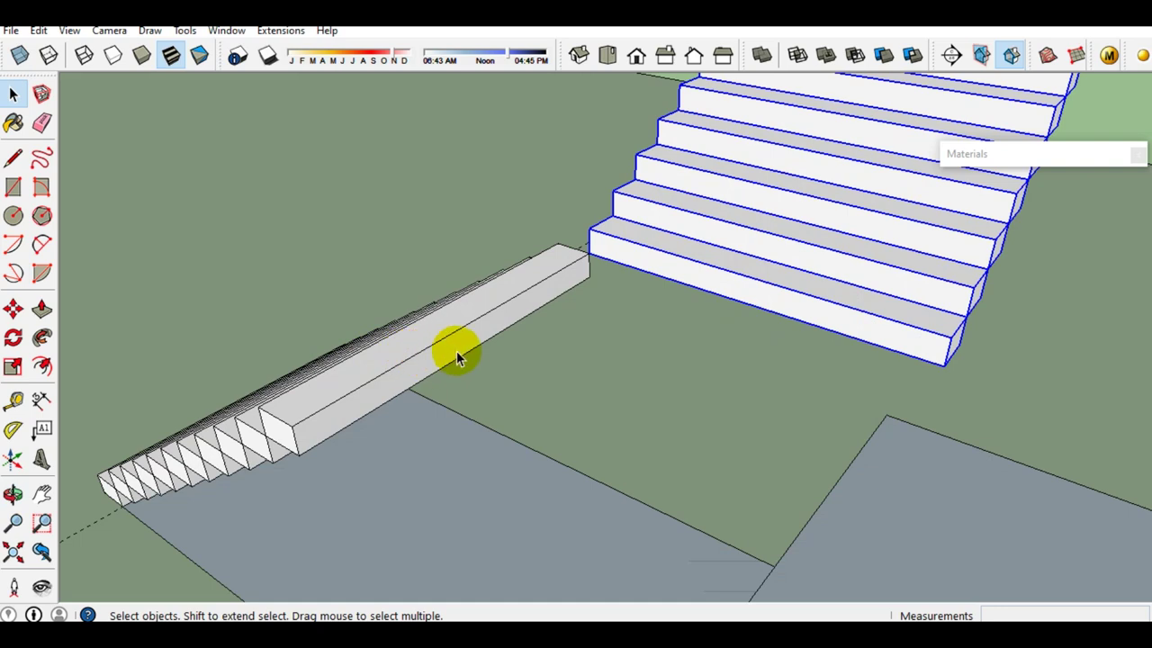
mouse_move(473, 346)
middle_down()
mouse_move(475, 334)
mouse_move(385, 342)
mouse_move(376, 355)
mouse_move(309, 353)
mouse_move(411, 334)
mouse_move(456, 344)
mouse_move(580, 304)
mouse_move(591, 314)
mouse_move(409, 338)
middle_up()
scroll(432, 355, up, 2)
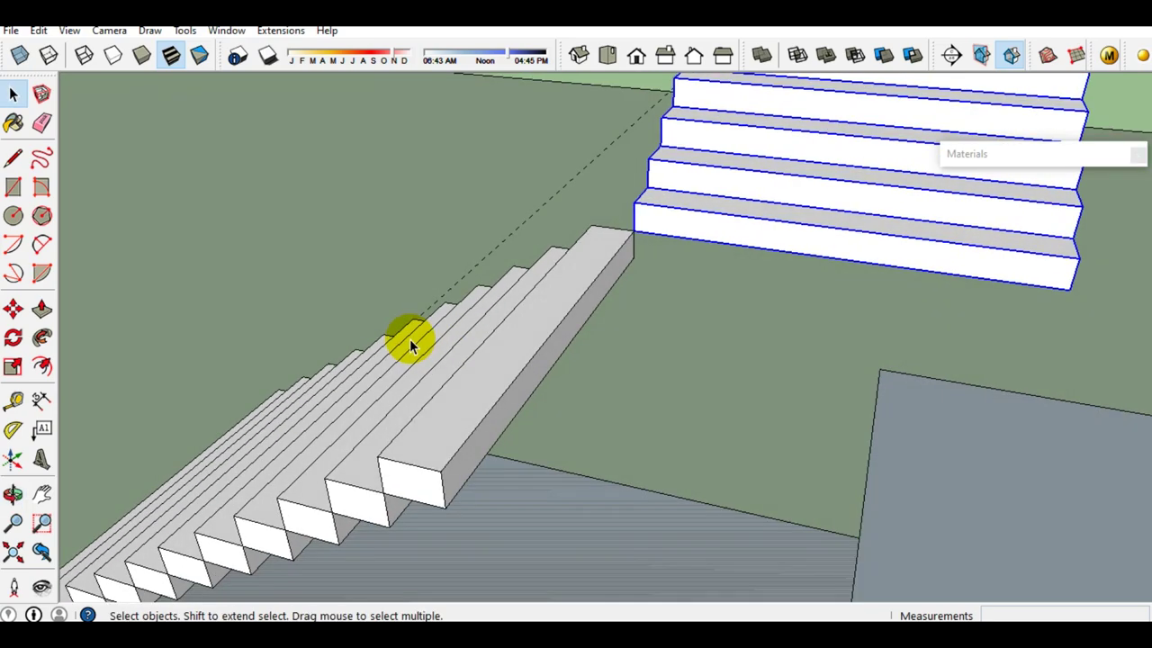
scroll(432, 339, down, 3)
mouse_move(442, 339)
middle_down()
mouse_move(256, 322)
mouse_move(426, 280)
mouse_move(555, 324)
mouse_move(738, 347)
mouse_move(351, 313)
middle_up()
scroll(373, 318, up, 2)
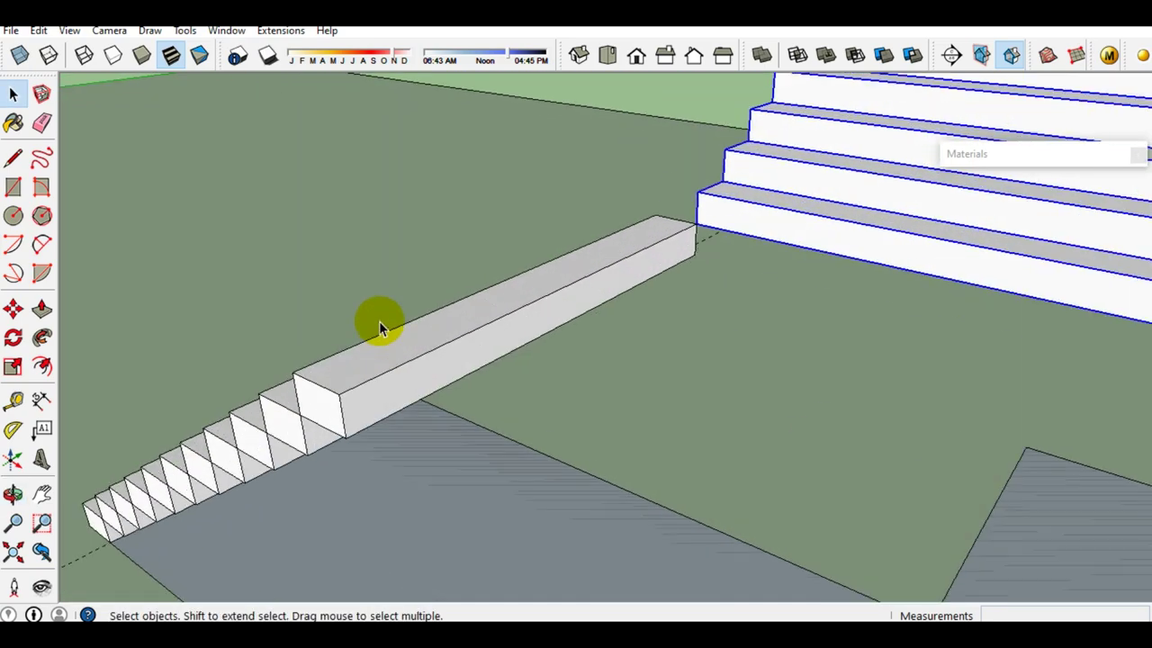
mouse_move(463, 331)
middle_down()
mouse_move(321, 314)
mouse_move(630, 398)
mouse_move(587, 436)
mouse_move(298, 362)
mouse_move(314, 264)
mouse_move(504, 285)
mouse_move(528, 368)
mouse_move(522, 386)
mouse_move(347, 368)
mouse_move(447, 381)
mouse_move(535, 368)
mouse_move(545, 372)
mouse_move(445, 386)
mouse_move(350, 366)
mouse_move(553, 393)
mouse_move(753, 375)
mouse_move(368, 342)
mouse_move(757, 384)
mouse_move(326, 348)
mouse_move(563, 332)
mouse_move(612, 308)
mouse_move(649, 376)
middle_up()
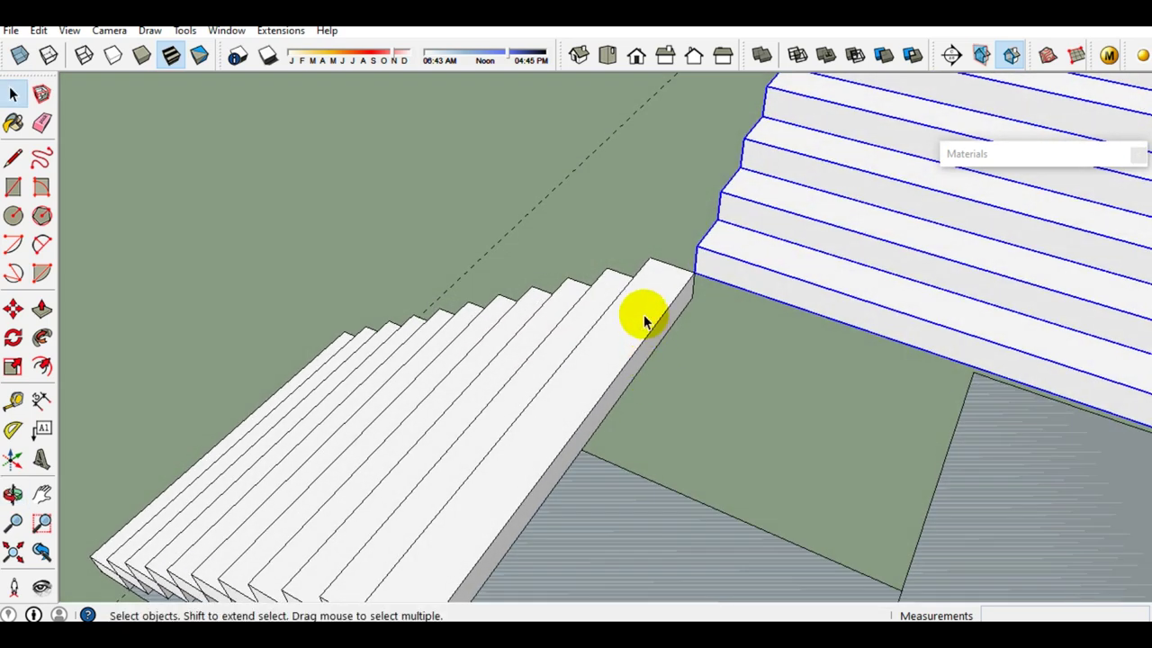
middle_drag(643, 314, 464, 253)
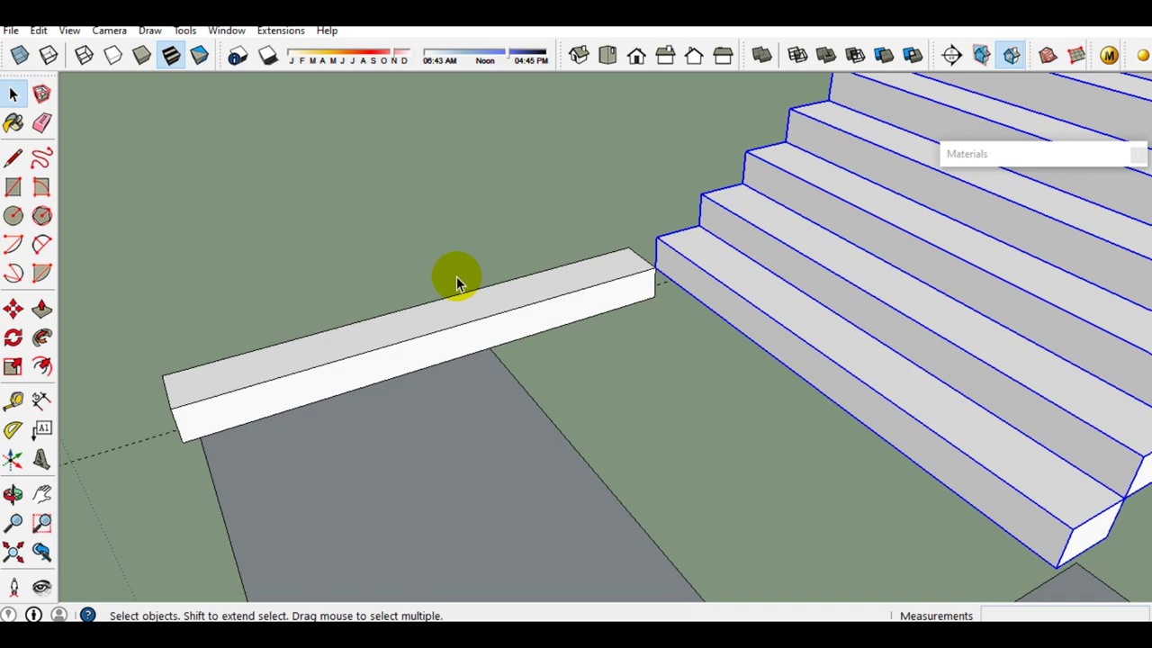
Select the long top block of the stepped run and bring up its context menu
mouse_move(479, 298)
middle_down()
mouse_move(818, 333)
mouse_move(535, 317)
middle_up()
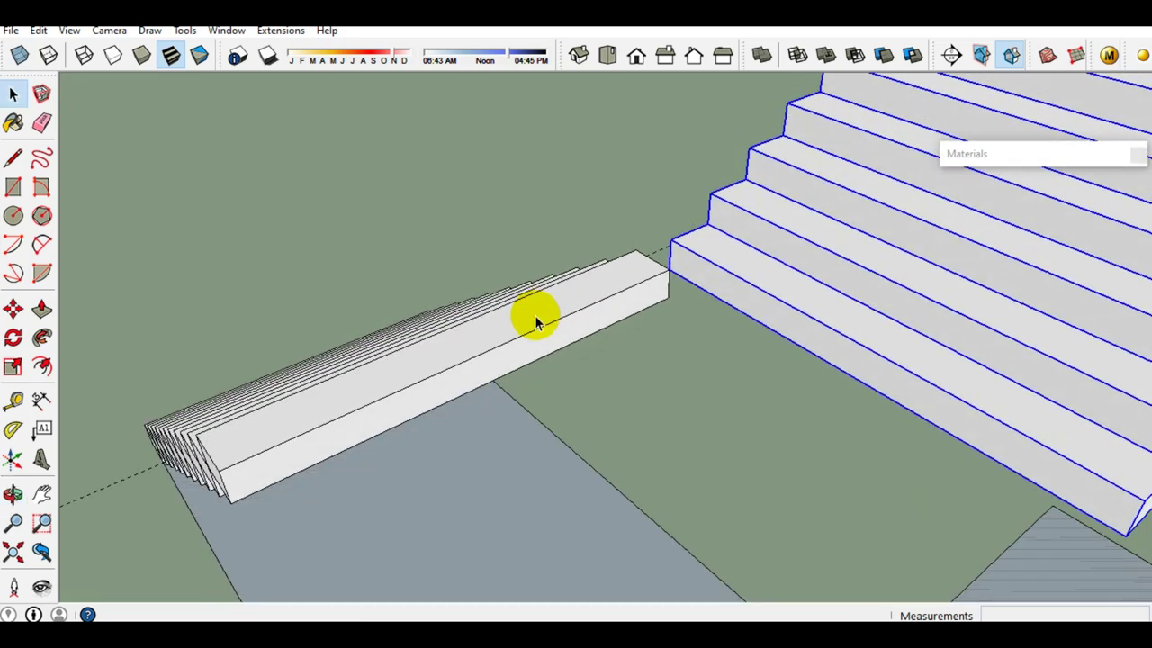
mouse_move(534, 315)
middle_down()
mouse_move(818, 358)
mouse_move(458, 271)
mouse_move(841, 383)
mouse_move(494, 318)
mouse_move(530, 229)
mouse_move(610, 208)
mouse_move(674, 218)
mouse_move(776, 319)
mouse_move(716, 327)
mouse_move(460, 260)
mouse_move(488, 188)
mouse_move(612, 170)
mouse_move(639, 182)
middle_up()
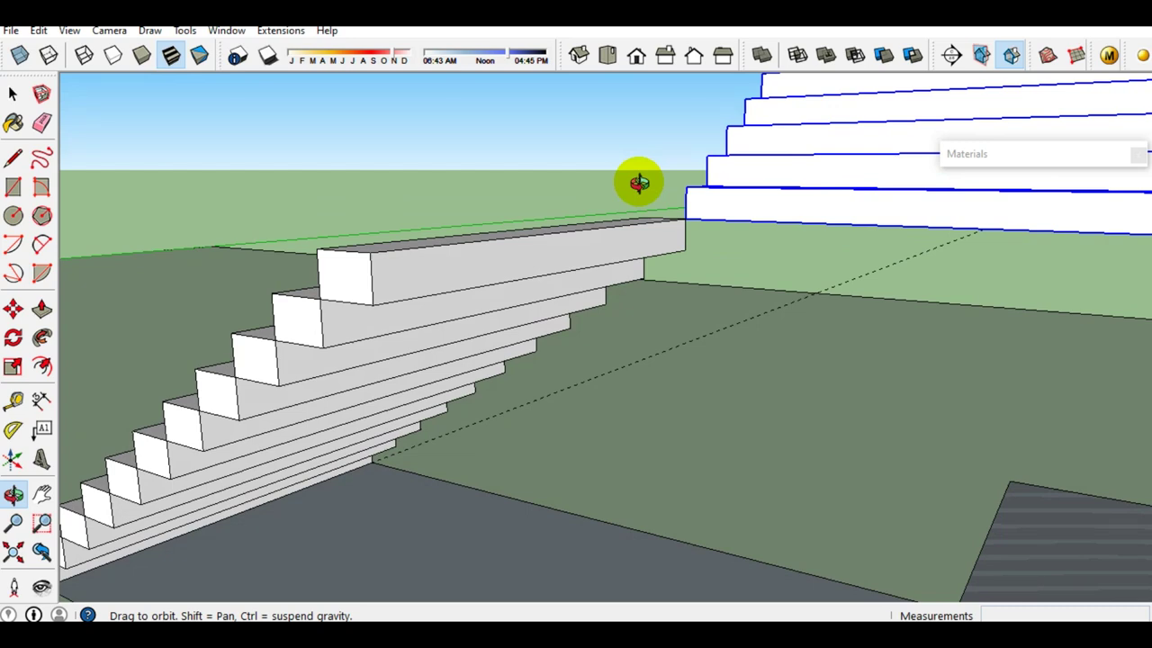
mouse_move(639, 183)
middle_down()
mouse_move(674, 288)
mouse_move(817, 316)
mouse_move(627, 270)
mouse_move(547, 284)
mouse_move(720, 314)
middle_up()
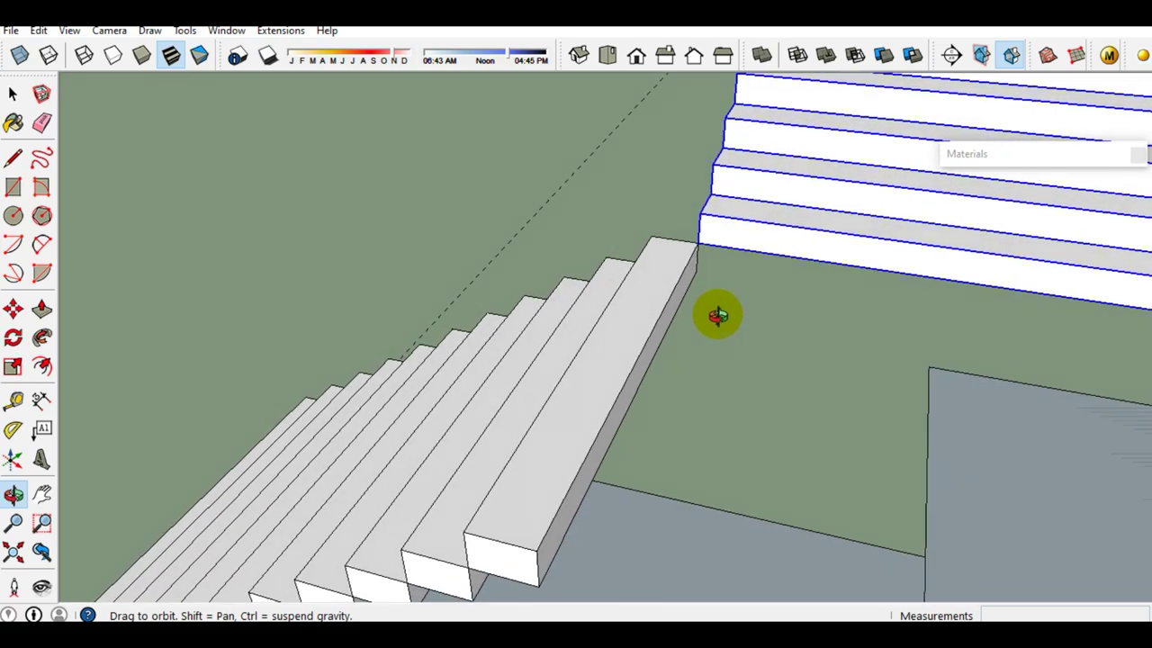
mouse_move(621, 267)
middle_down()
mouse_move(759, 283)
mouse_move(704, 274)
middle_up()
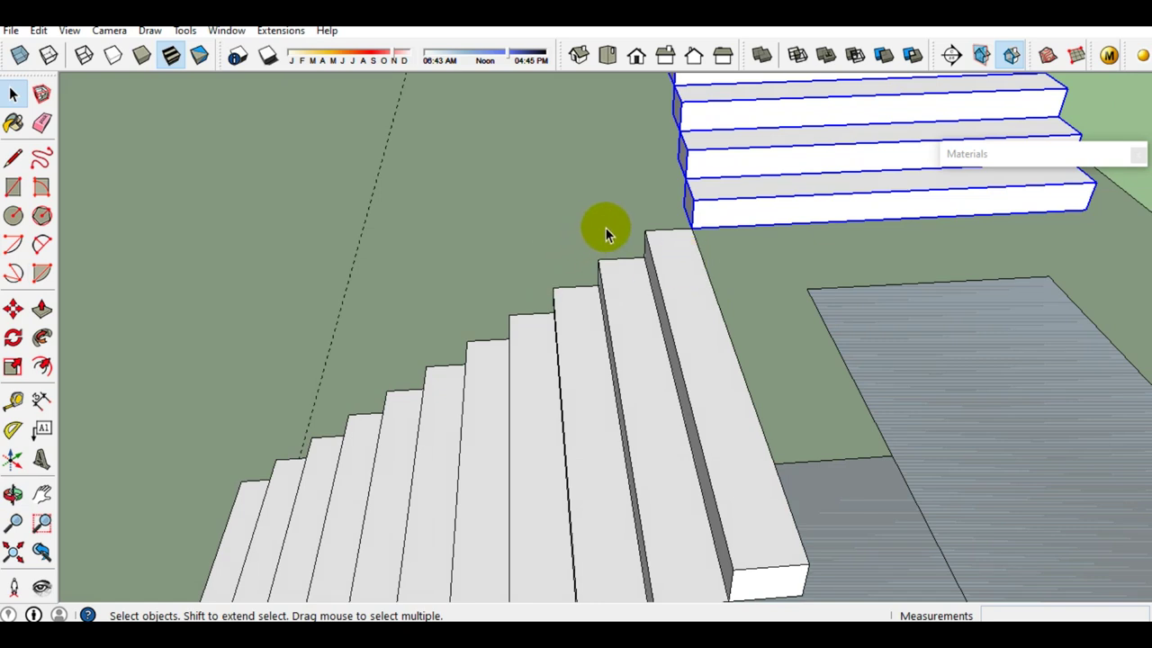
mouse_move(720, 240)
middle_down()
mouse_move(892, 260)
mouse_move(532, 237)
mouse_move(919, 225)
mouse_move(712, 249)
mouse_move(896, 223)
middle_up()
mouse_move(700, 205)
middle_down()
mouse_move(692, 185)
mouse_move(607, 211)
mouse_move(441, 216)
mouse_move(507, 245)
mouse_move(617, 368)
mouse_move(505, 372)
mouse_move(640, 314)
mouse_move(552, 303)
mouse_move(584, 257)
mouse_move(247, 226)
mouse_move(153, 195)
mouse_move(547, 338)
mouse_move(483, 344)
mouse_move(675, 321)
mouse_move(586, 291)
mouse_move(551, 324)
middle_up()
click(479, 343)
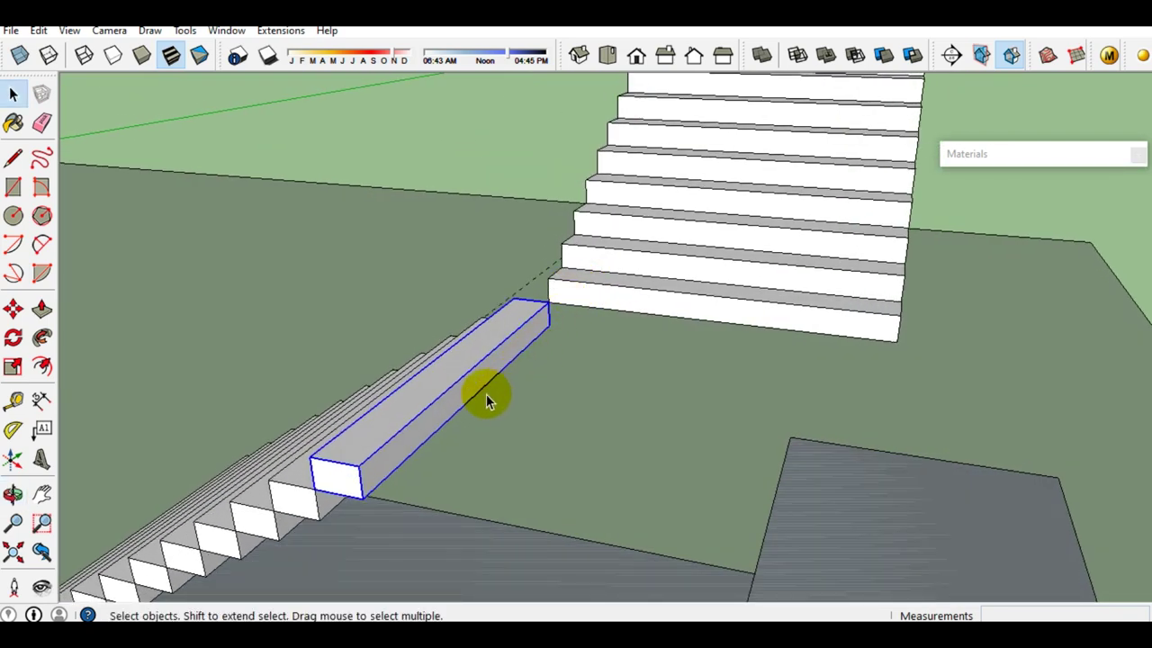
right_click(463, 380)
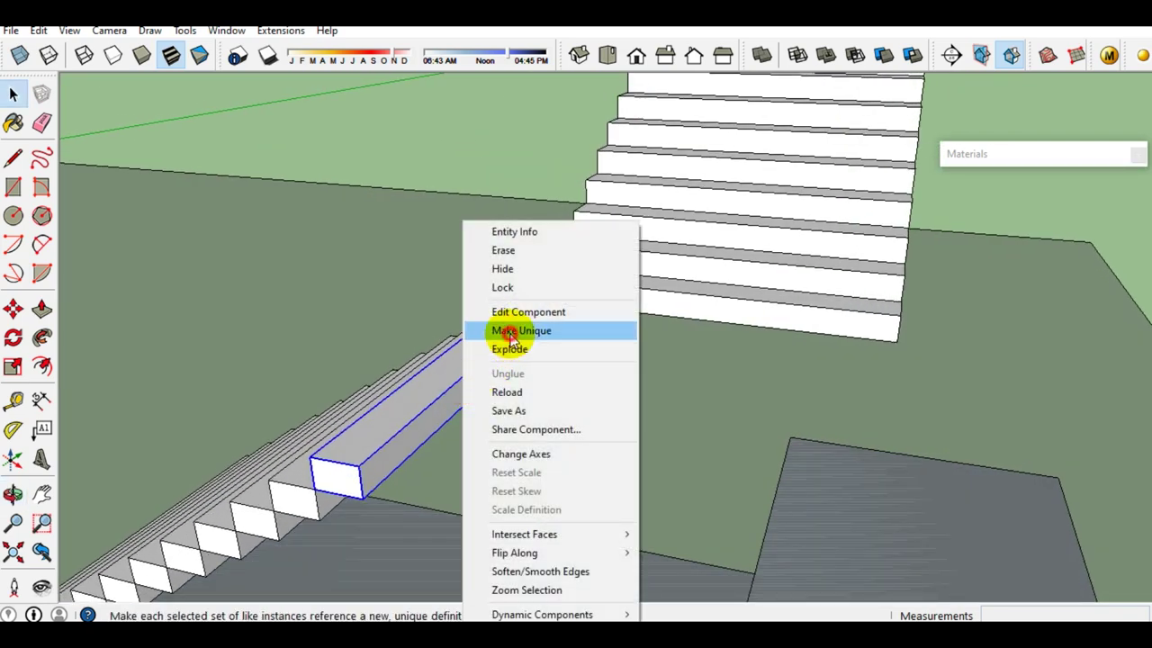
Make the selected top block unique from its copies
click(511, 331)
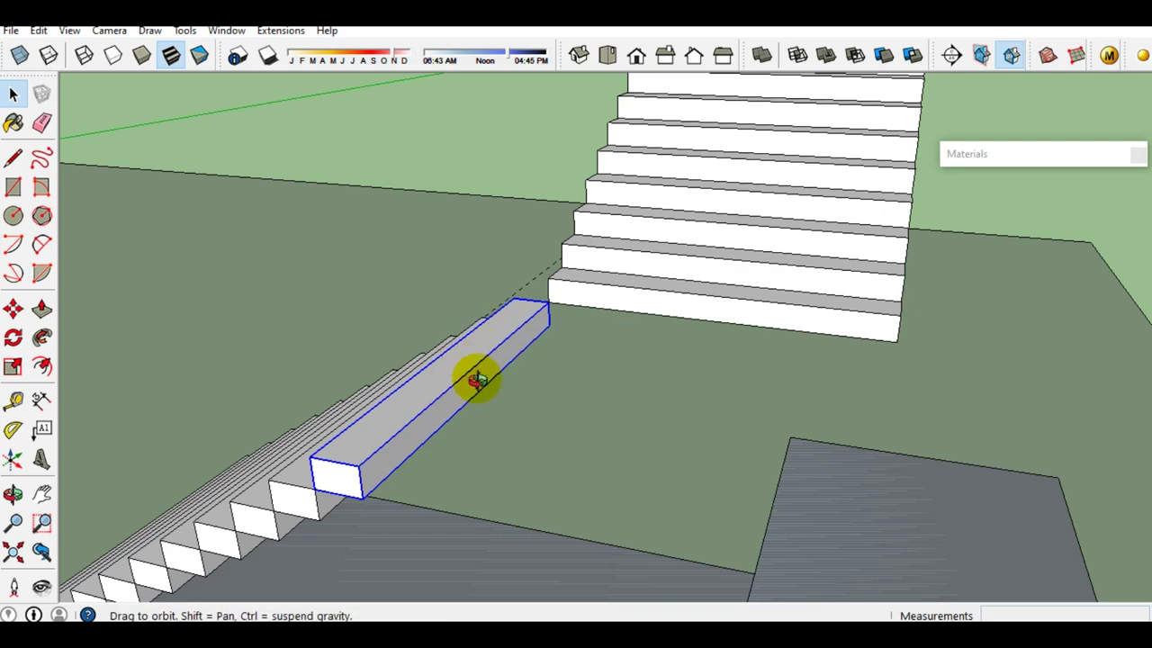
mouse_move(477, 380)
middle_down()
mouse_move(621, 366)
mouse_move(455, 368)
mouse_move(447, 385)
mouse_move(471, 360)
mouse_move(484, 360)
mouse_move(475, 433)
middle_up()
middle_drag(432, 466, 396, 509)
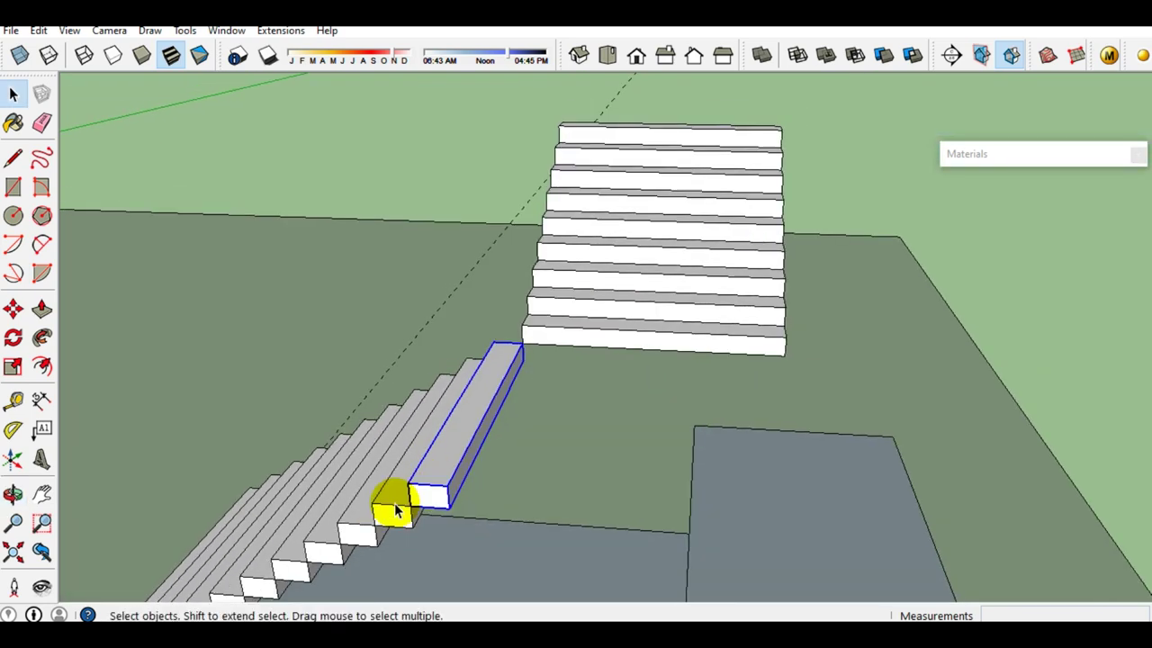
scroll(458, 471, up, 1)
scroll(461, 477, up, 1)
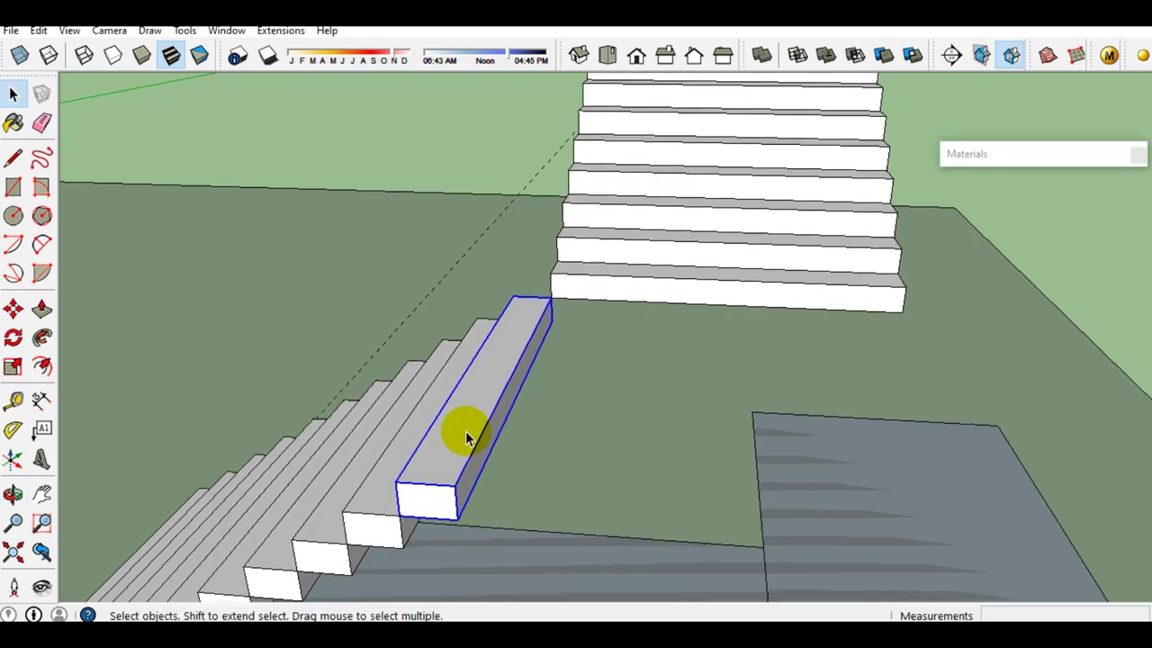
scroll(466, 438, up, 1)
mouse_move(481, 417)
middle_down()
mouse_move(270, 386)
mouse_move(299, 337)
mouse_move(329, 330)
mouse_move(394, 399)
middle_up()
middle_drag(484, 378, 514, 333)
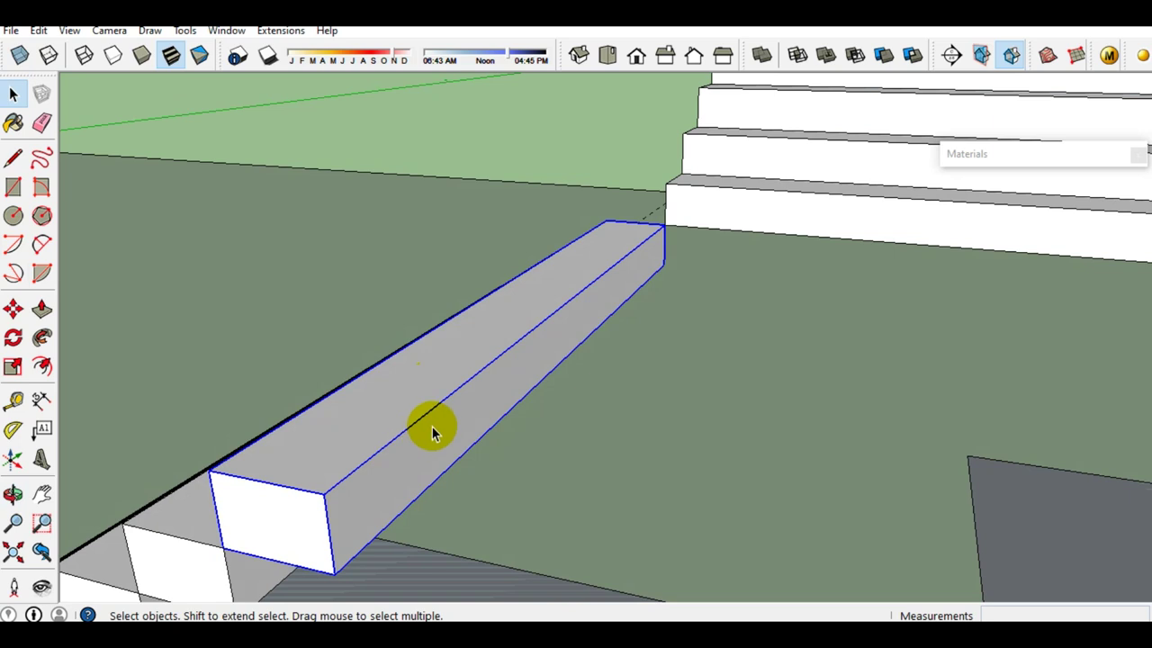
scroll(434, 414, down, 1)
scroll(468, 394, down, 1)
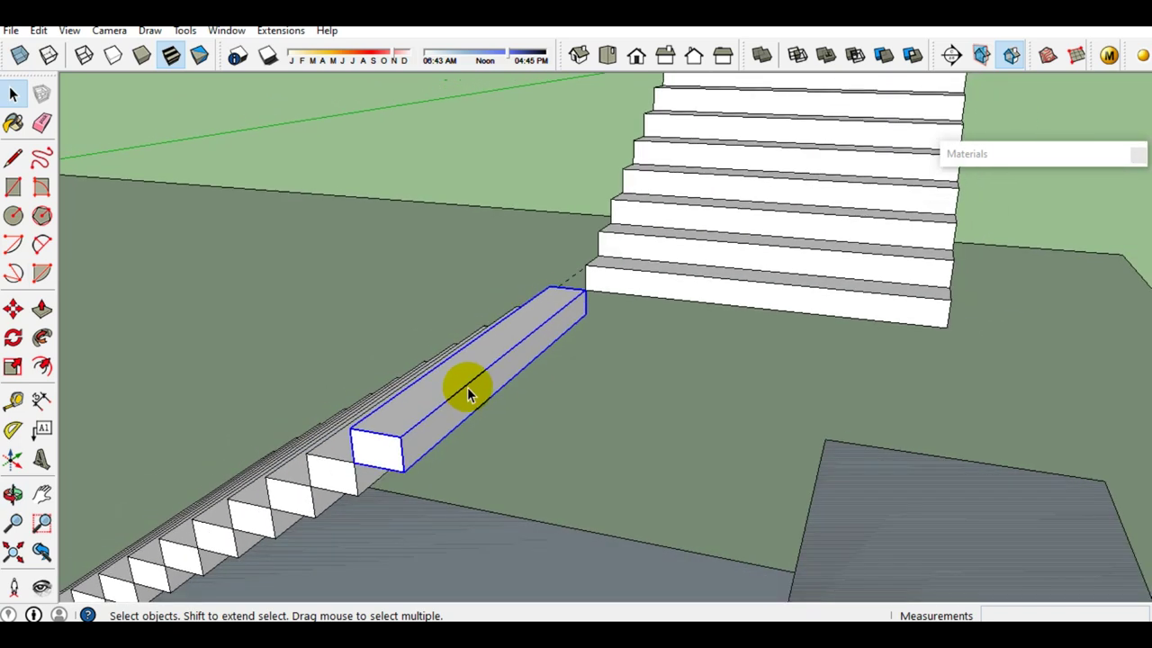
Scale the block's end out into a broad square landing slab reaching the upper flight
key(s)
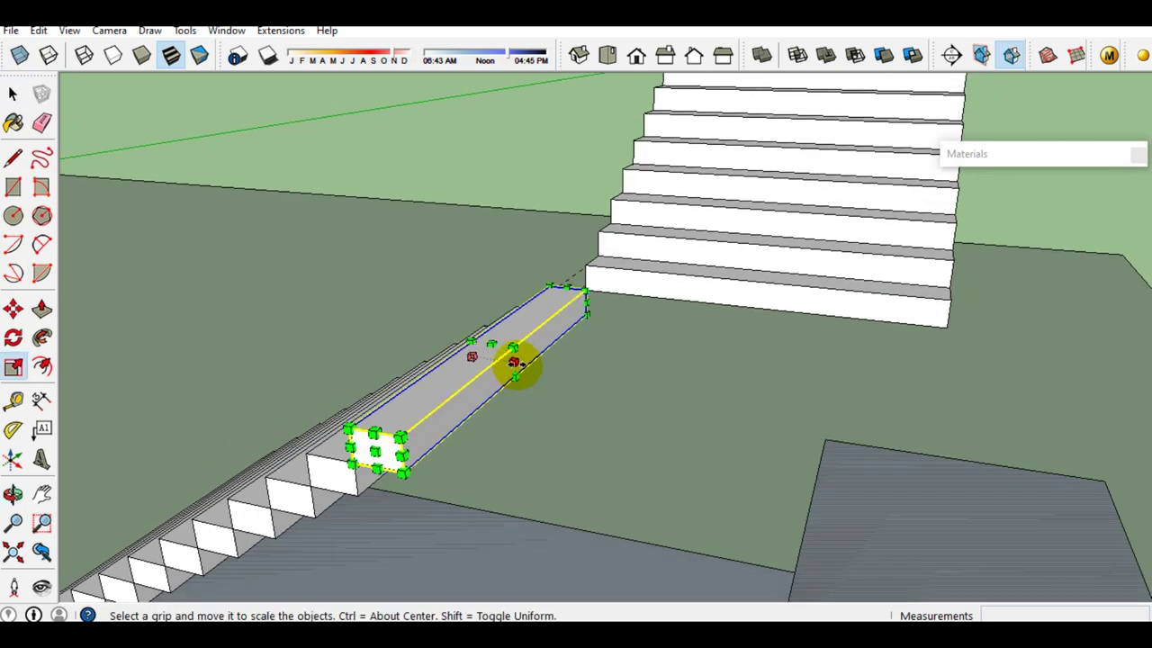
click(515, 363)
mouse_move(964, 322)
middle_down()
mouse_move(746, 368)
mouse_move(633, 438)
middle_up()
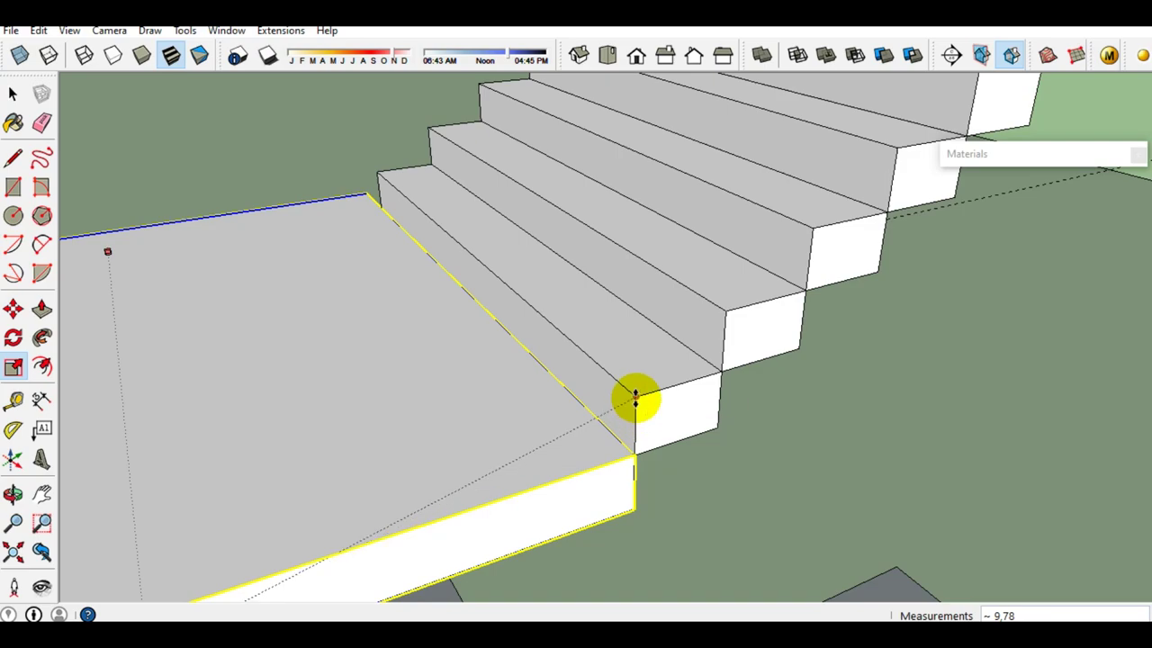
click(636, 396)
scroll(642, 404, down, 3)
mouse_move(642, 404)
middle_down()
mouse_move(368, 432)
mouse_move(810, 421)
mouse_move(830, 283)
mouse_move(748, 375)
mouse_move(661, 404)
mouse_move(658, 383)
mouse_move(372, 381)
mouse_move(417, 411)
middle_up()
scroll(701, 352, down, 3)
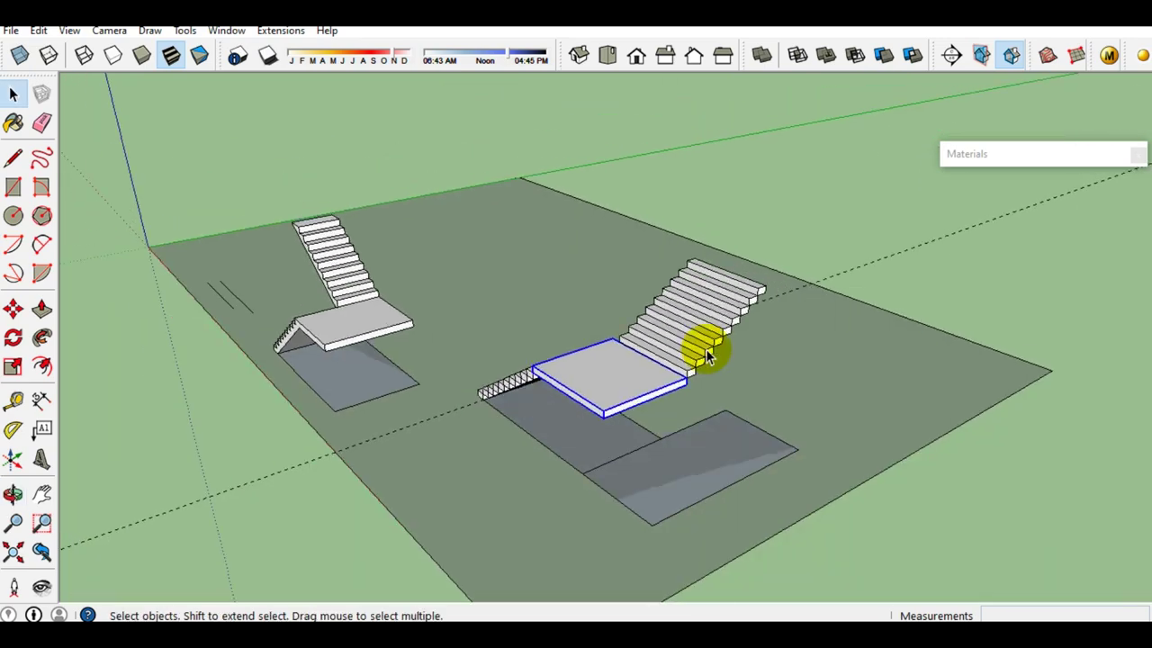
Draw a 400 mm vertical line at the end of the upper steps
scroll(301, 345, up, 3)
mouse_move(301, 344)
middle_down()
mouse_move(509, 342)
mouse_move(240, 355)
middle_up()
scroll(658, 456, down, 3)
middle_drag(657, 456, 609, 420)
scroll(609, 416, up, 2)
key(l)
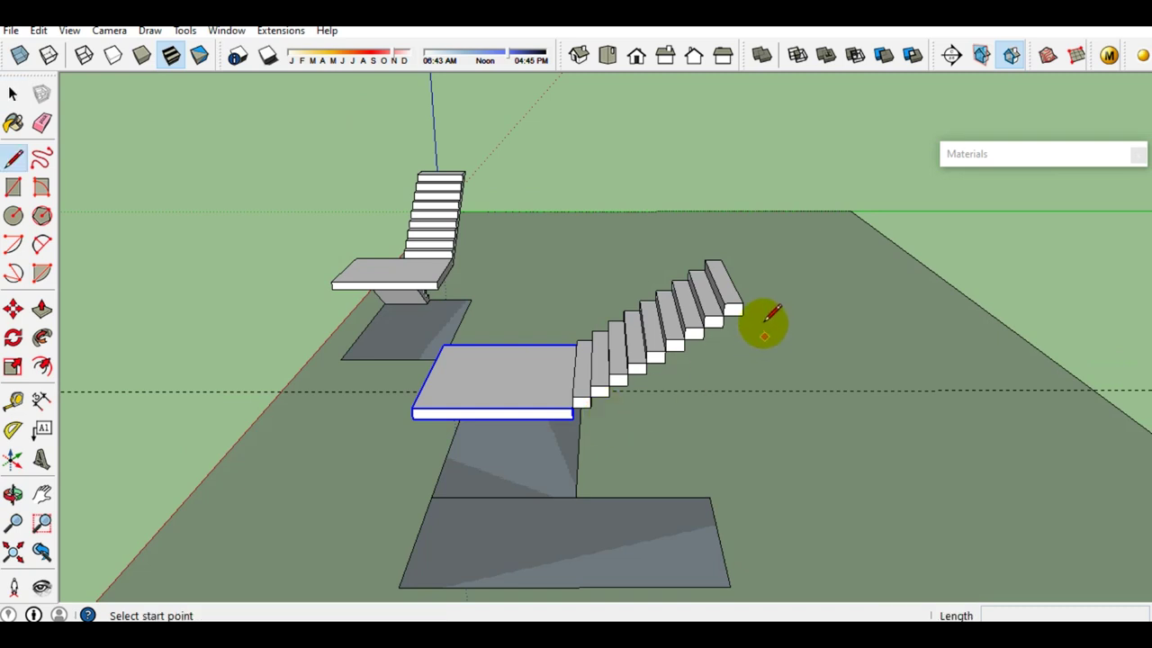
click(735, 307)
text(4000)
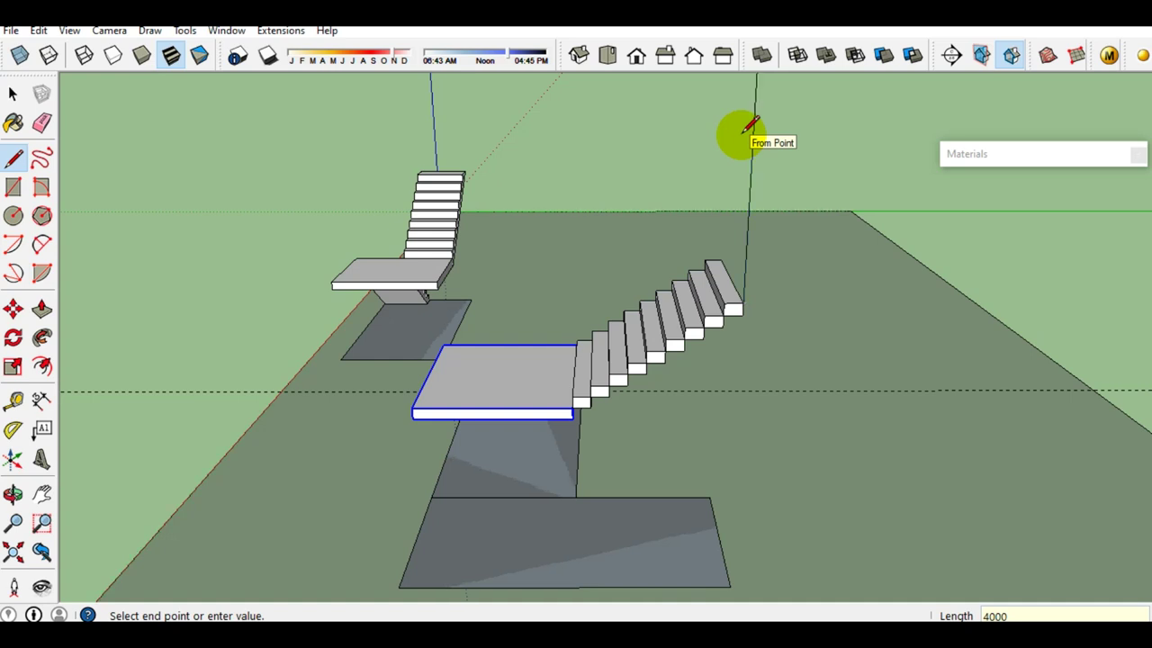
key(space)
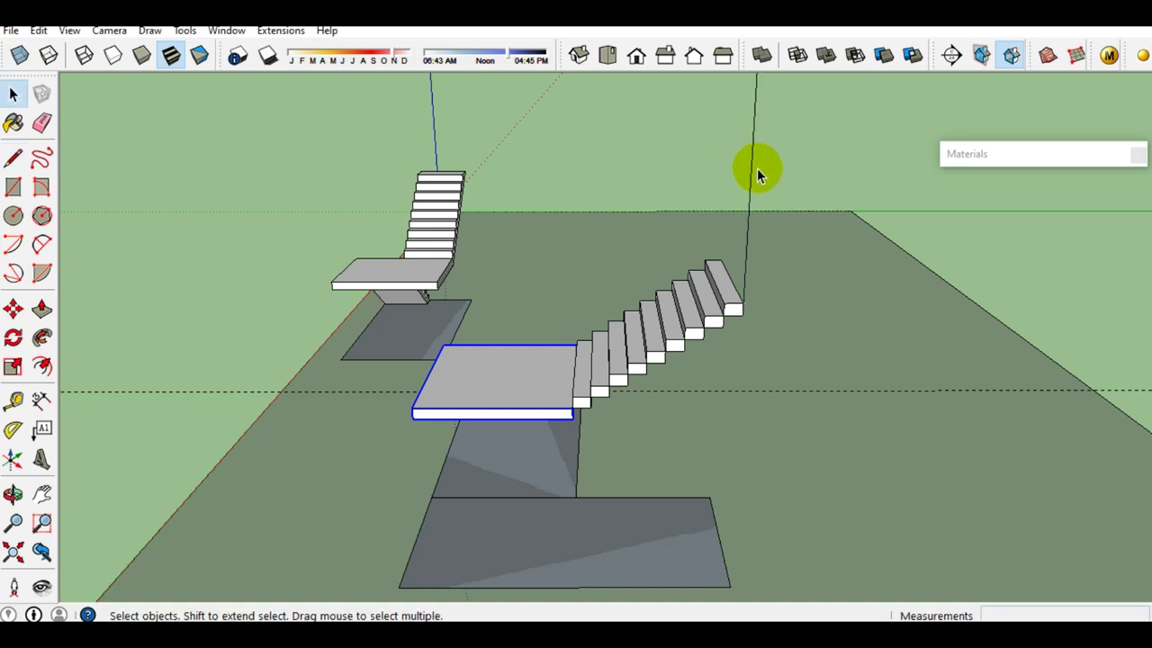
Move the vertical line to the beam corner beside the landing
click(752, 219)
key(m)
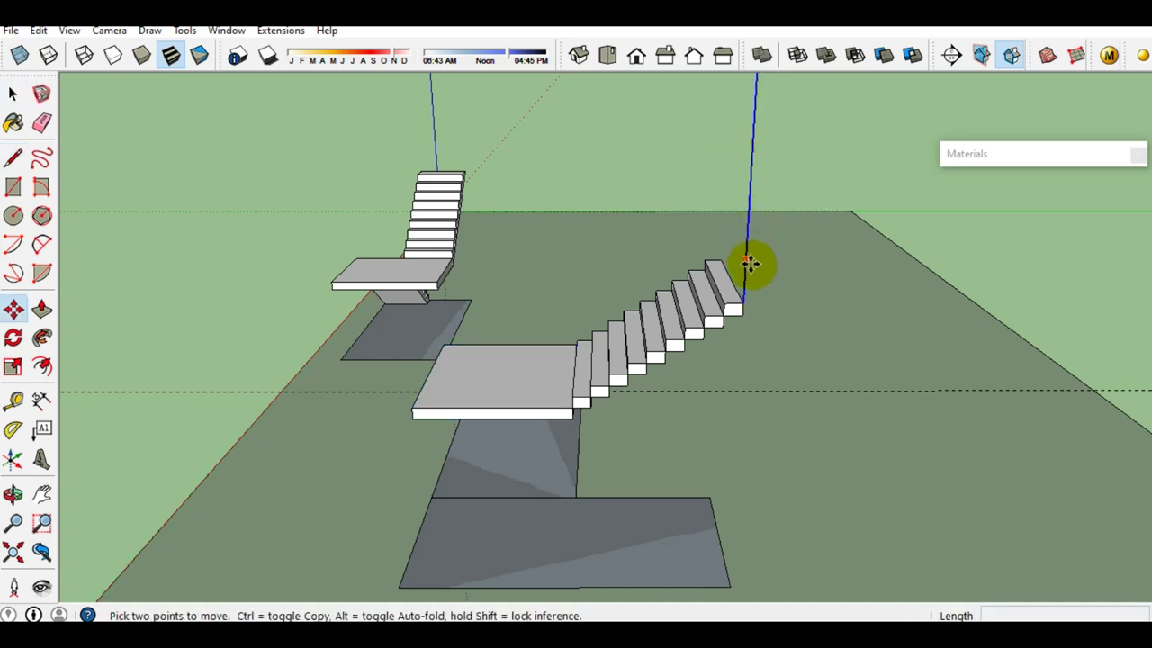
mouse_move(741, 435)
middle_down()
mouse_move(514, 534)
mouse_move(448, 533)
middle_up()
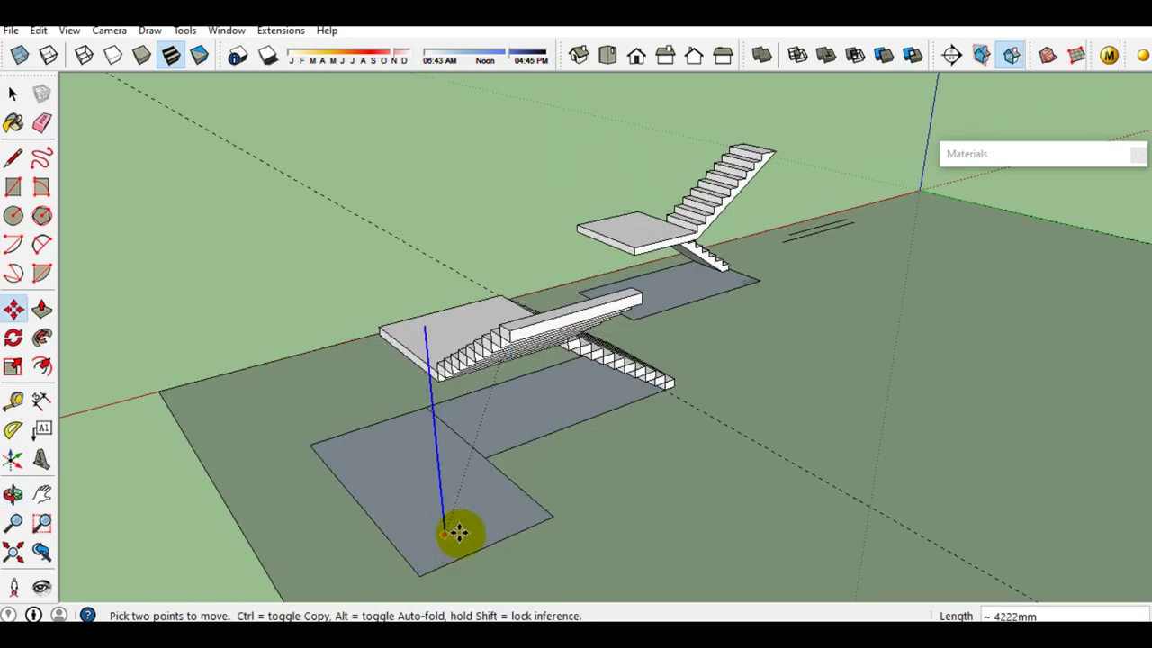
mouse_move(549, 516)
middle_down()
mouse_move(561, 404)
mouse_move(694, 296)
mouse_move(638, 309)
mouse_move(599, 222)
mouse_move(532, 275)
mouse_move(514, 321)
mouse_move(663, 306)
mouse_move(689, 324)
mouse_move(740, 298)
mouse_move(673, 284)
mouse_move(531, 303)
mouse_move(532, 385)
middle_up()
scroll(531, 305, down, 2)
scroll(531, 380, up, 2)
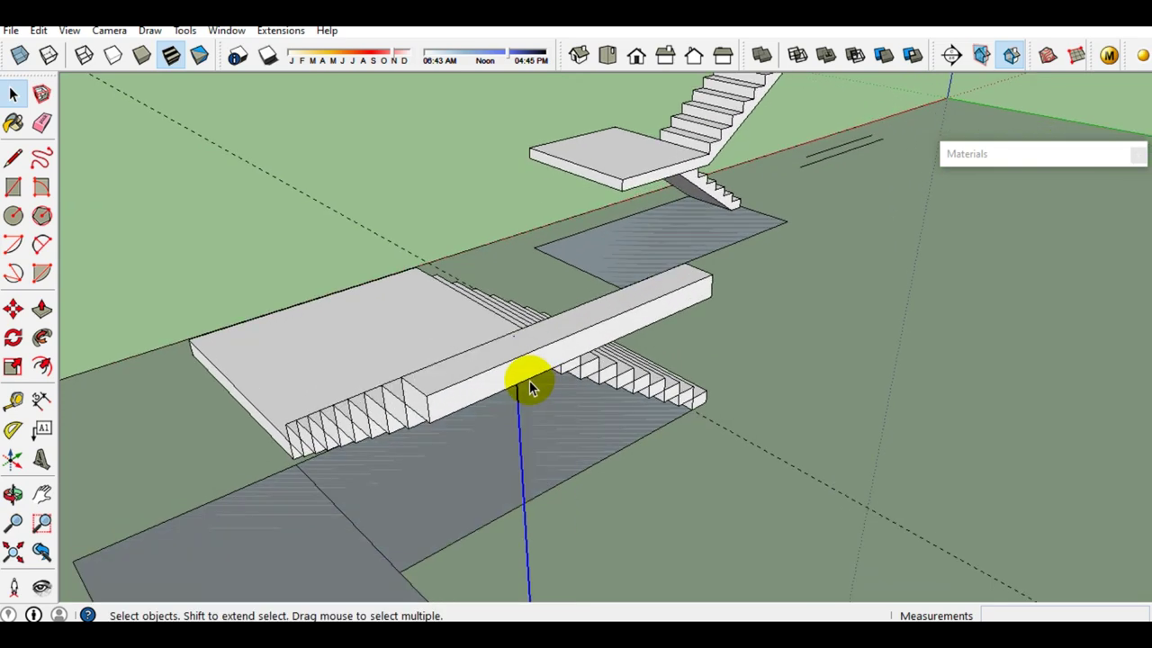
key(m)
scroll(529, 380, up, 1)
click(514, 324)
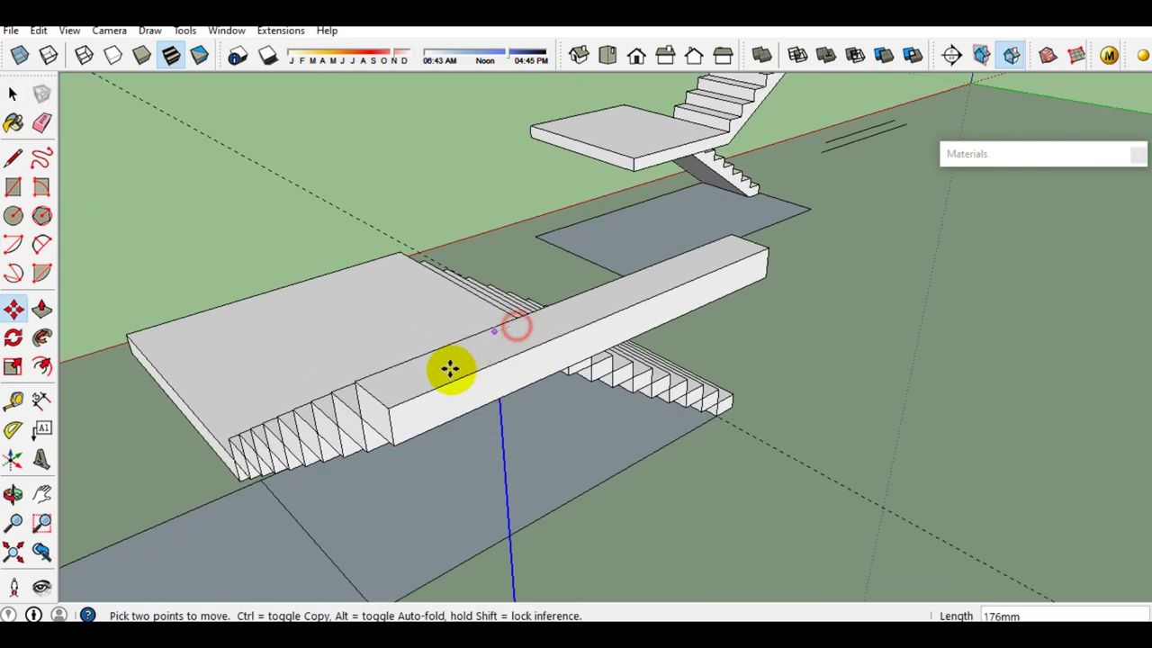
click(370, 399)
key(space)
mouse_move(369, 399)
middle_down()
mouse_move(586, 291)
mouse_move(423, 329)
mouse_move(707, 313)
mouse_move(791, 476)
mouse_move(921, 365)
mouse_move(967, 252)
mouse_move(784, 350)
mouse_move(351, 335)
mouse_move(342, 267)
mouse_move(472, 298)
middle_up()
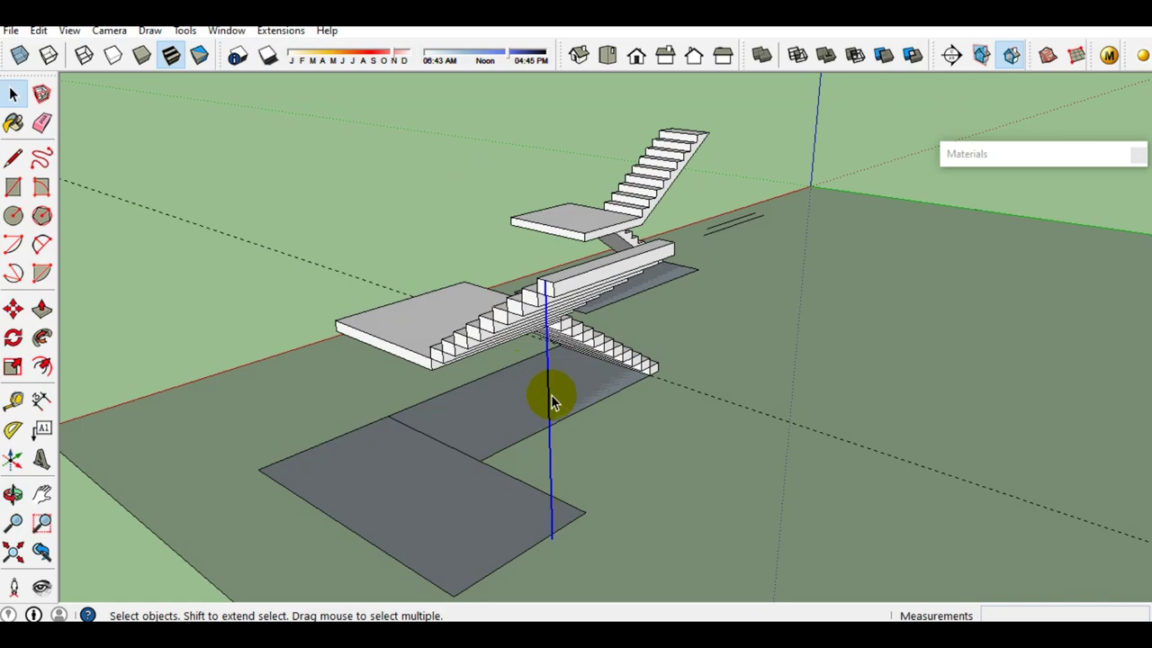
mouse_move(808, 522)
middle_down()
mouse_move(662, 407)
mouse_move(810, 477)
mouse_move(576, 303)
mouse_move(1125, 335)
middle_up()
Select the five steps of the upper flight
mouse_move(638, 340)
middle_down()
mouse_move(918, 198)
mouse_move(615, 349)
mouse_move(630, 321)
mouse_move(663, 406)
mouse_move(953, 338)
mouse_move(647, 377)
mouse_move(681, 378)
mouse_move(516, 285)
mouse_move(645, 357)
mouse_move(457, 206)
middle_up()
scroll(664, 407, up, 3)
scroll(644, 357, down, 2)
scroll(516, 339, up, 3)
mouse_move(517, 340)
middle_down()
mouse_move(416, 350)
mouse_move(483, 339)
mouse_move(445, 312)
middle_up()
click(481, 334)
shift+click(393, 273)
shift+click(283, 212)
shift+click(246, 202)
shift+click(207, 180)
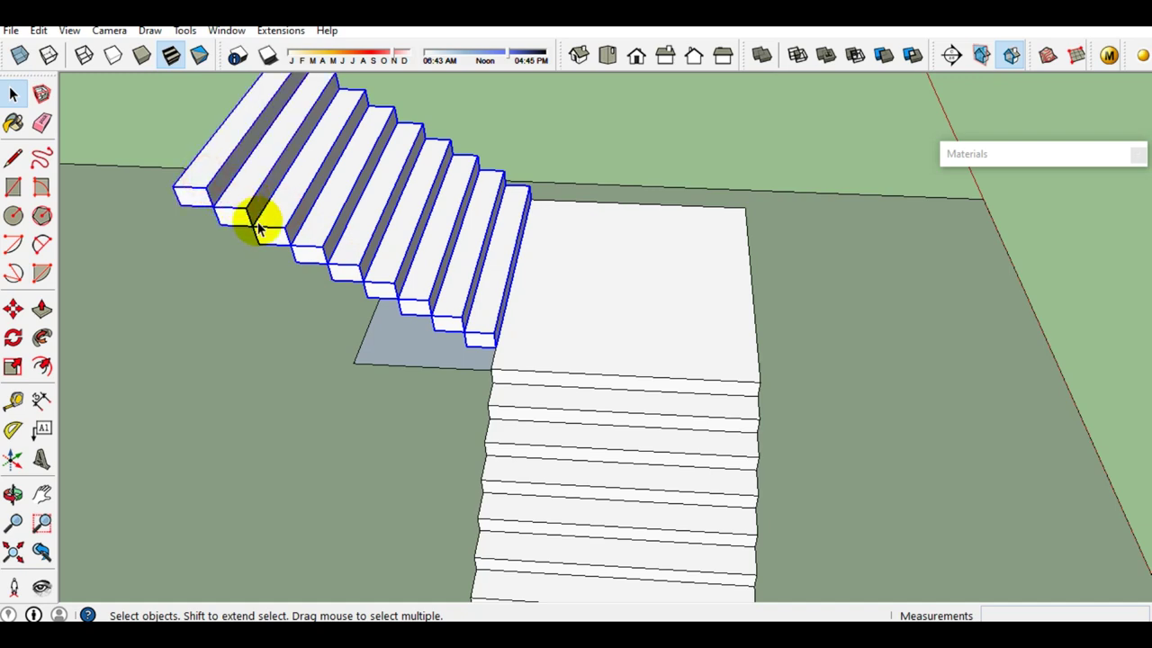
Make the selected steps a unique component, then orbit beneath the stairs
right_click(282, 216)
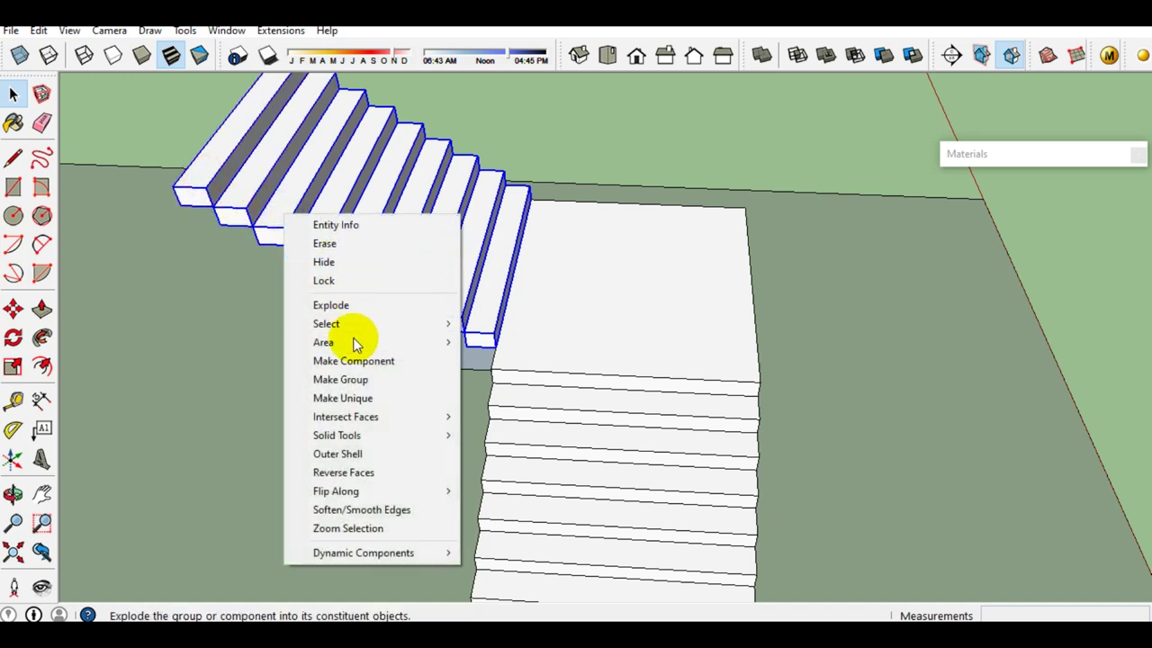
click(349, 396)
mouse_move(435, 412)
middle_down()
mouse_move(831, 442)
mouse_move(522, 314)
middle_up()
scroll(386, 386, up, 5)
mouse_move(386, 386)
middle_down()
mouse_move(522, 421)
mouse_move(663, 264)
mouse_move(722, 272)
mouse_move(378, 262)
mouse_move(510, 383)
middle_up()
mouse_move(472, 418)
middle_down()
mouse_move(905, 368)
mouse_move(882, 383)
mouse_move(682, 365)
mouse_move(729, 392)
middle_up()
scroll(882, 382, up, 2)
mouse_move(678, 424)
middle_down()
mouse_move(810, 381)
mouse_move(755, 423)
middle_up()
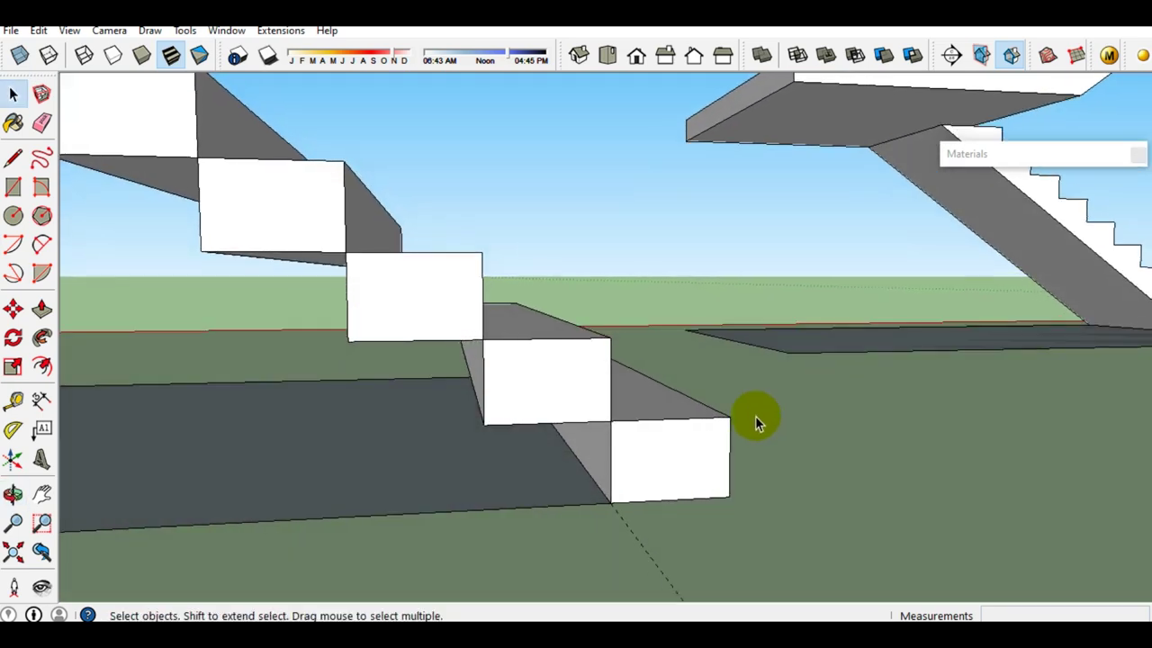
Slope the lower step group's underside by moving its bottom edge down onto the step below
mouse_move(624, 445)
middle_down()
mouse_move(774, 419)
mouse_move(625, 444)
mouse_move(532, 391)
mouse_move(554, 430)
middle_up()
double_click(591, 458)
click(555, 436)
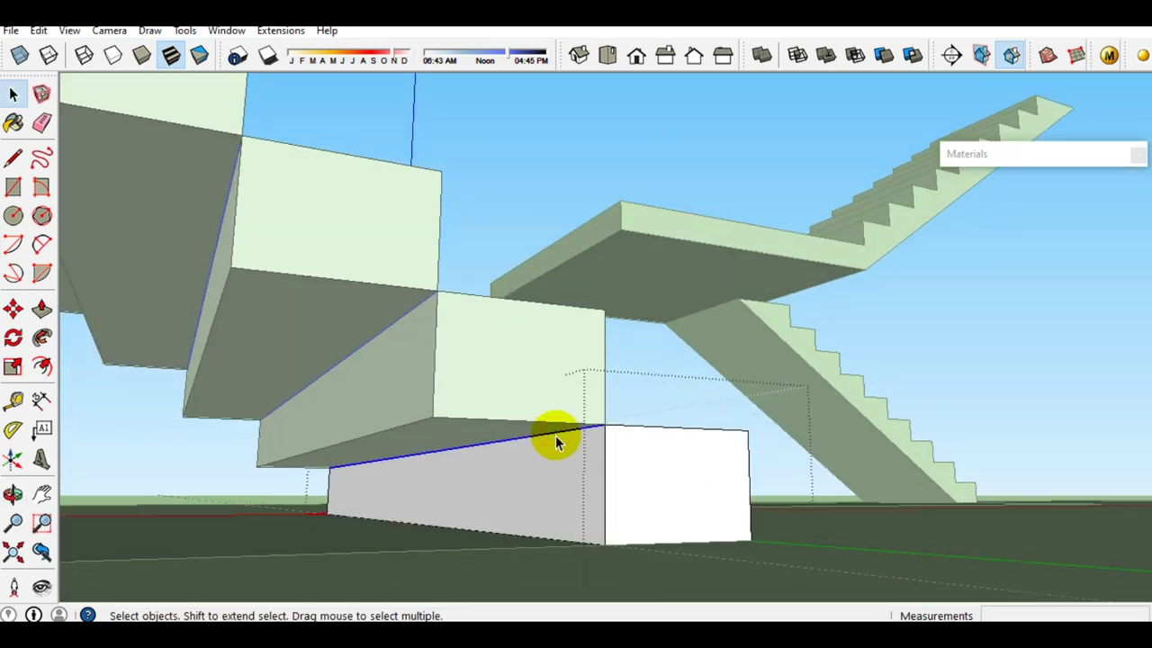
key(m)
click(603, 428)
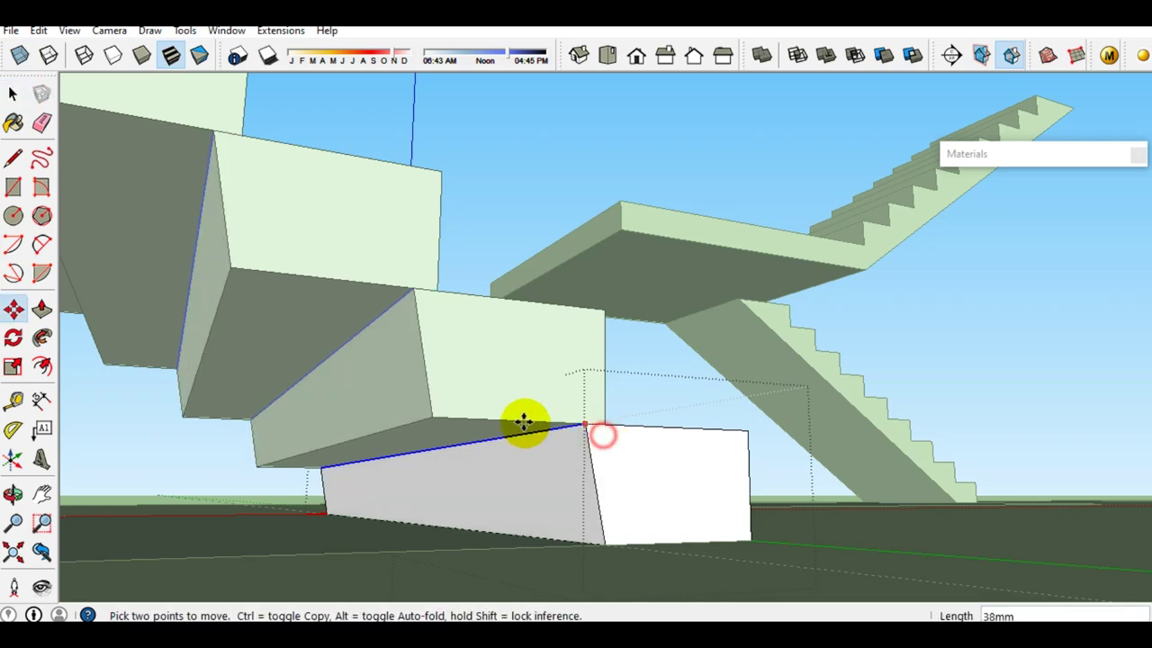
click(438, 414)
In an upper-flight step group, move the corner endpoint down to slope its underside
mouse_move(437, 412)
middle_down()
mouse_move(458, 461)
mouse_move(784, 224)
middle_up()
scroll(964, 159, up, 2)
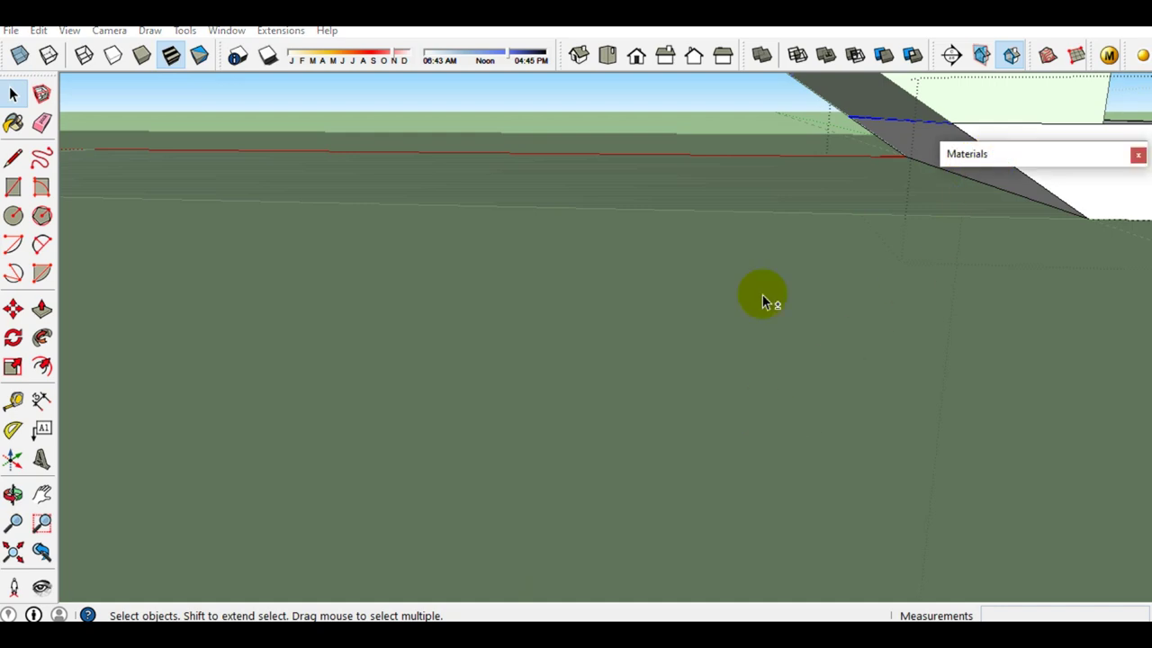
shift+middle_drag(764, 411, 846, 171)
scroll(746, 327, down, 3)
scroll(762, 306, down, 1)
scroll(753, 301, down, 1)
mouse_move(754, 300)
middle_down()
mouse_move(711, 353)
mouse_move(642, 254)
mouse_move(599, 277)
mouse_move(504, 278)
mouse_move(545, 365)
middle_up()
scroll(640, 245, down, 2)
scroll(538, 321, up, 2)
scroll(538, 321, up, 2)
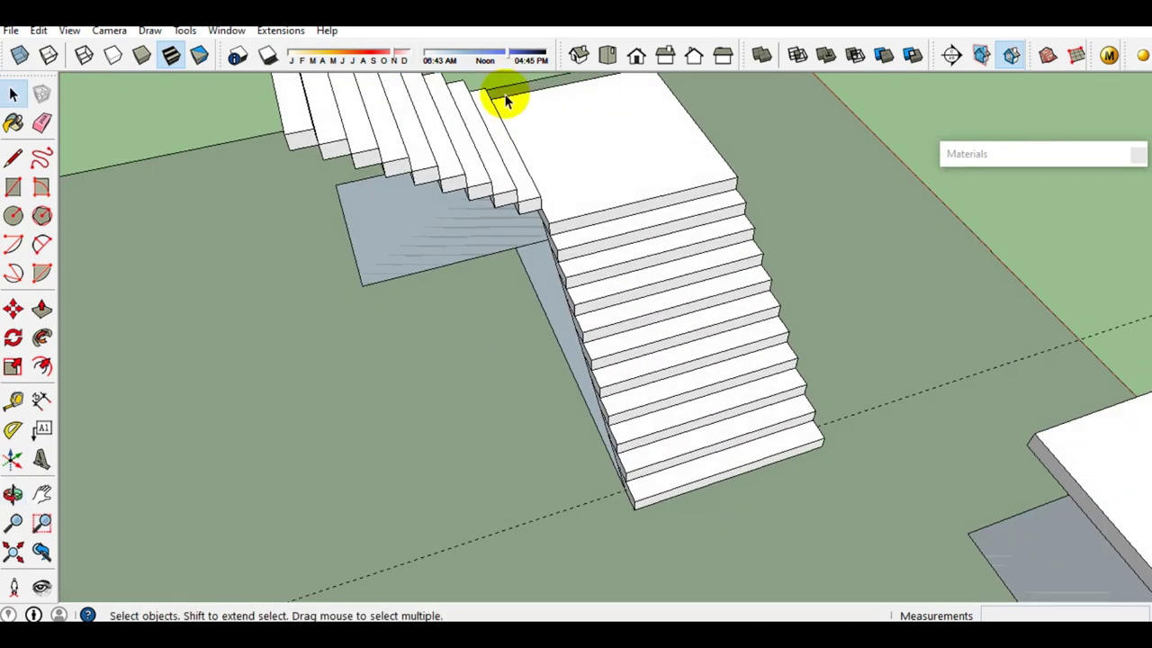
scroll(514, 117, up, 2)
scroll(489, 172, up, 2)
scroll(591, 291, up, 2)
scroll(527, 283, down, 2)
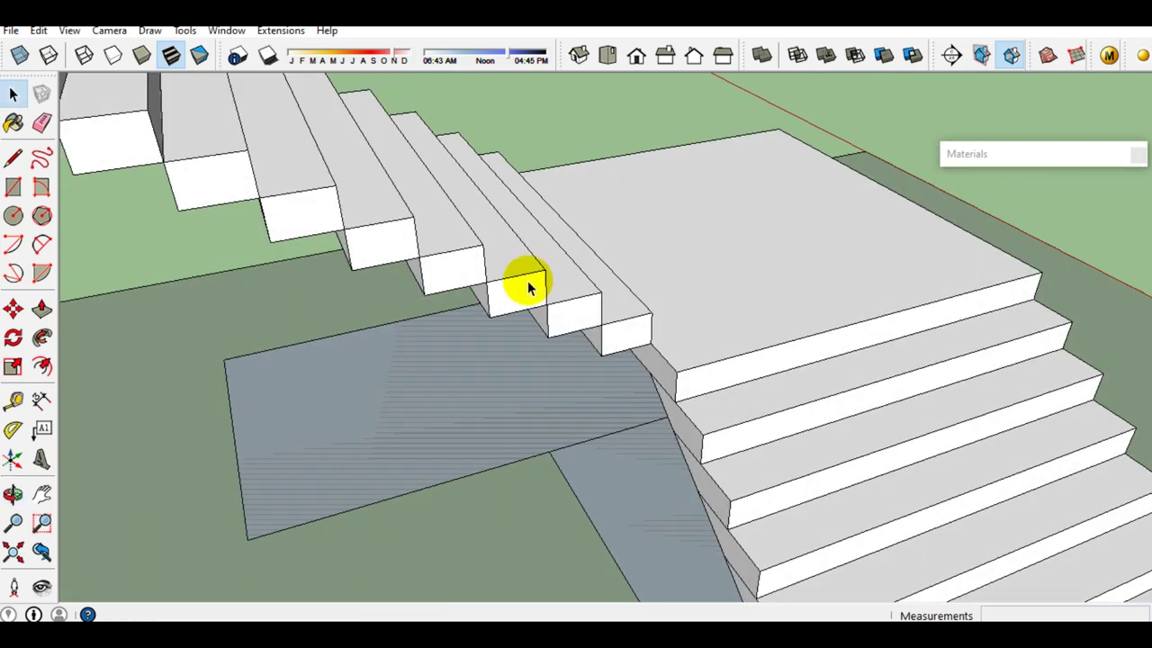
double_click(507, 296)
scroll(505, 294, up, 2)
mouse_move(505, 293)
middle_down()
mouse_move(544, 146)
mouse_move(456, 224)
mouse_move(456, 194)
middle_up()
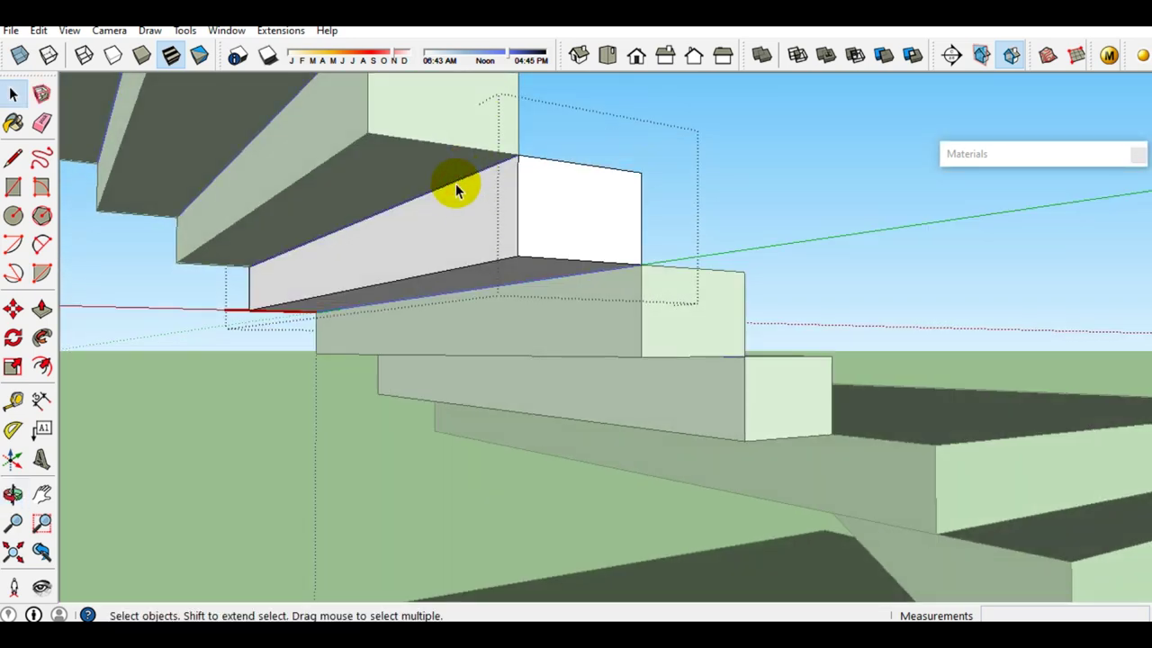
key(m)
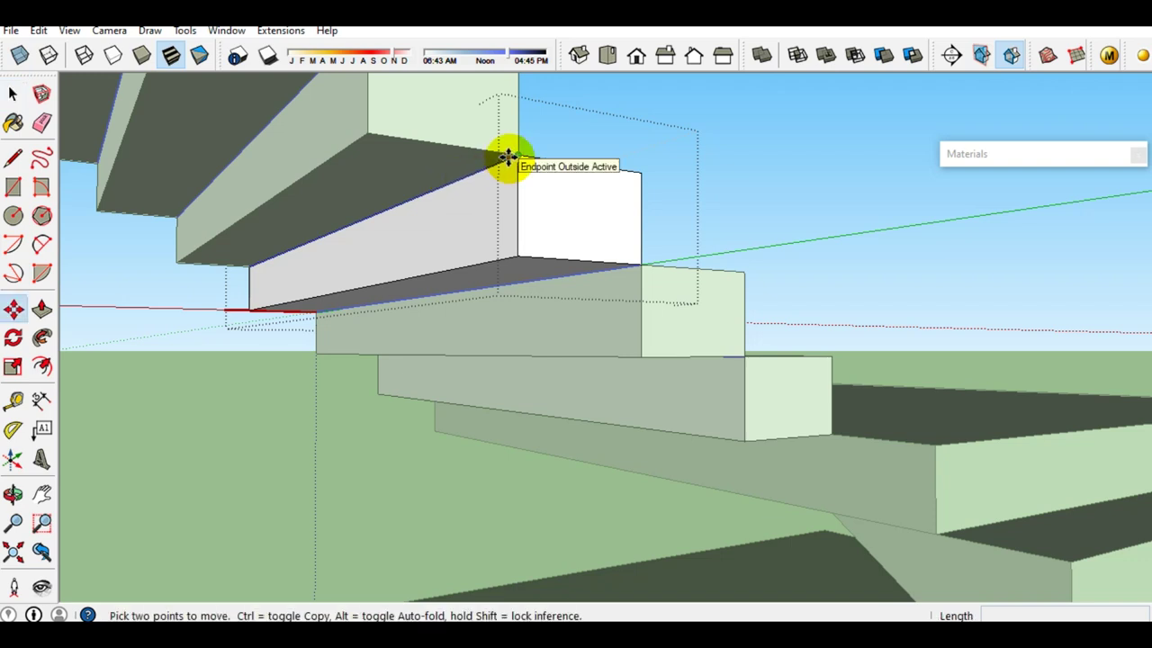
click(516, 154)
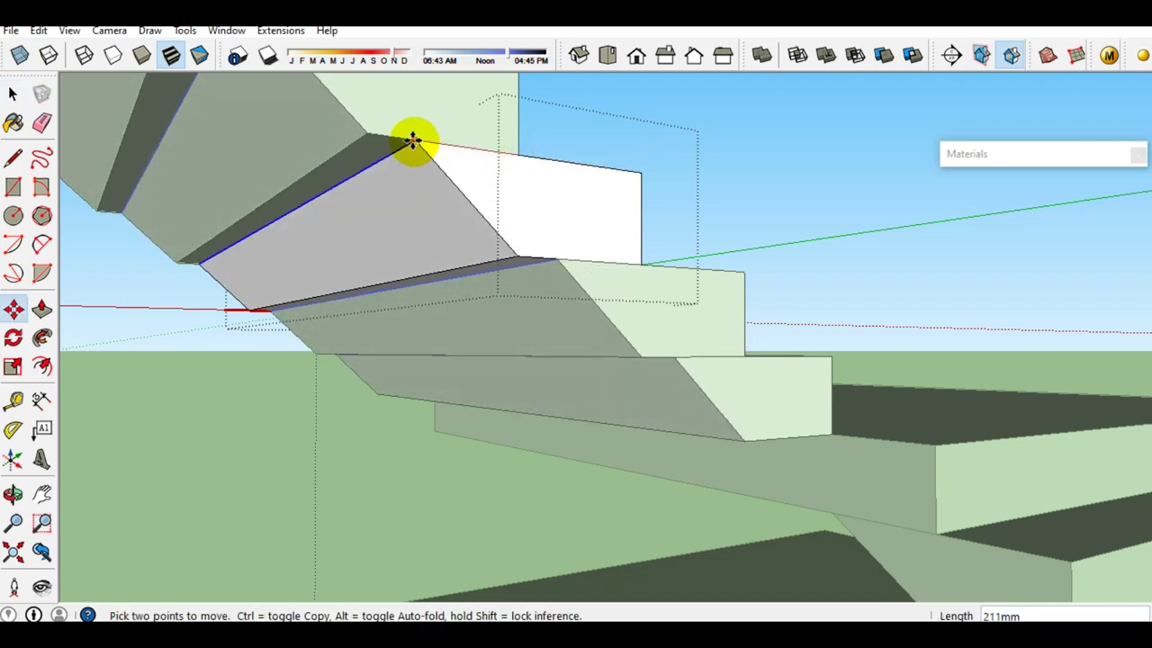
click(370, 137)
key(space)
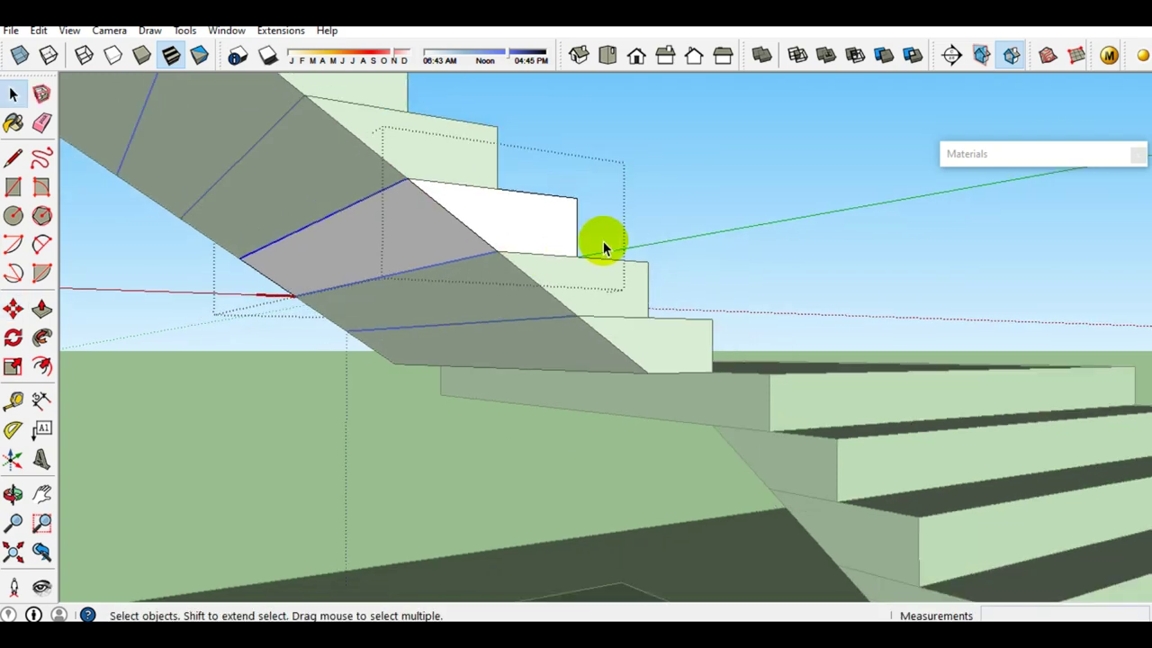
Orbit around to check the continuous sloped soffit, the floor slab and both flights
middle_drag(599, 240, 643, 237)
middle_drag(856, 397, 724, 545)
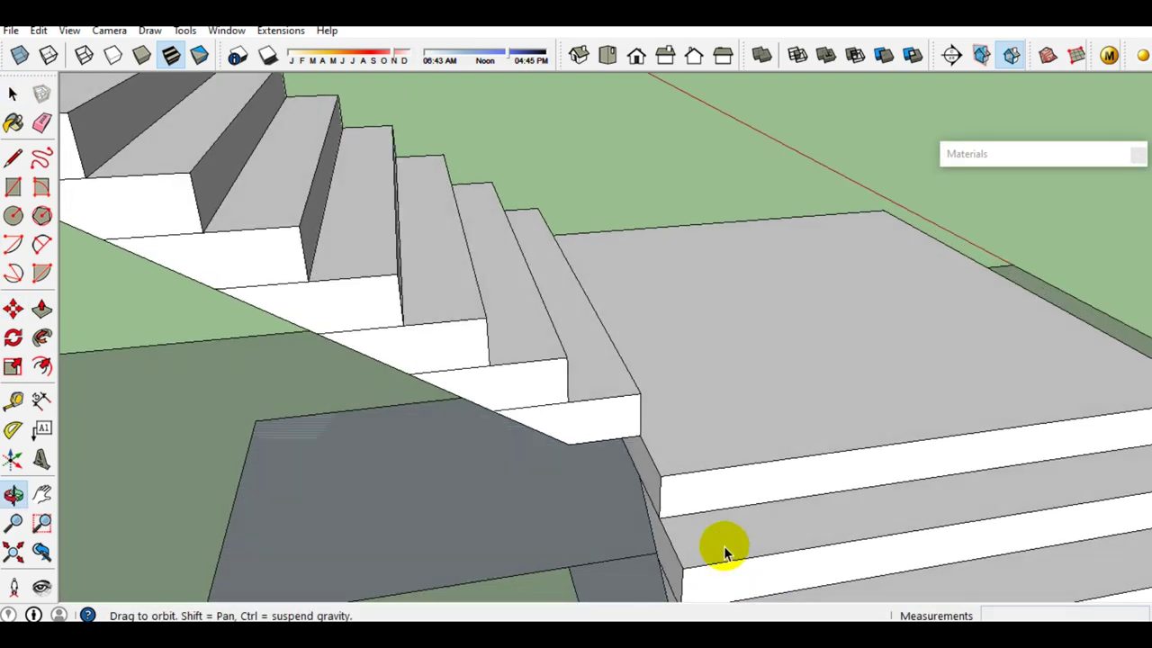
scroll(747, 417, down, 2)
scroll(753, 401, down, 2)
scroll(756, 396, down, 2)
mouse_move(760, 379)
middle_down()
mouse_move(722, 437)
mouse_move(546, 441)
mouse_move(661, 341)
middle_up()
Draw a rectangle on the floor slab and push/pull it up into a tall box
scroll(660, 341, down, 1)
key(r)
click(457, 509)
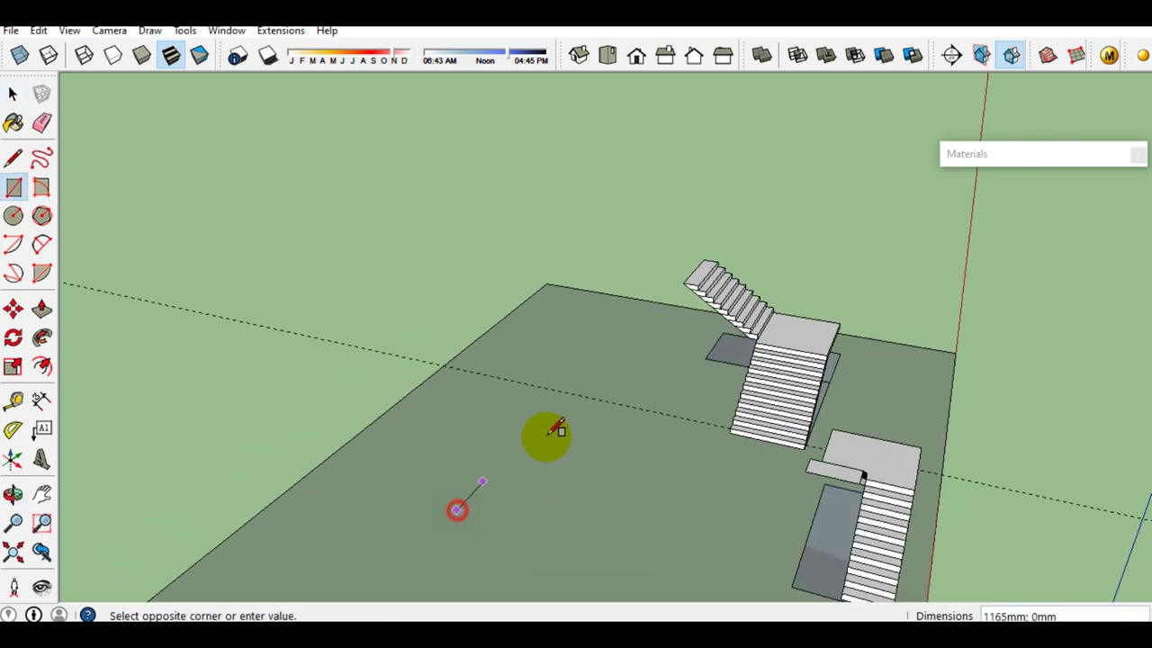
click(642, 398)
key(space)
scroll(584, 449, up, 2)
click(585, 449)
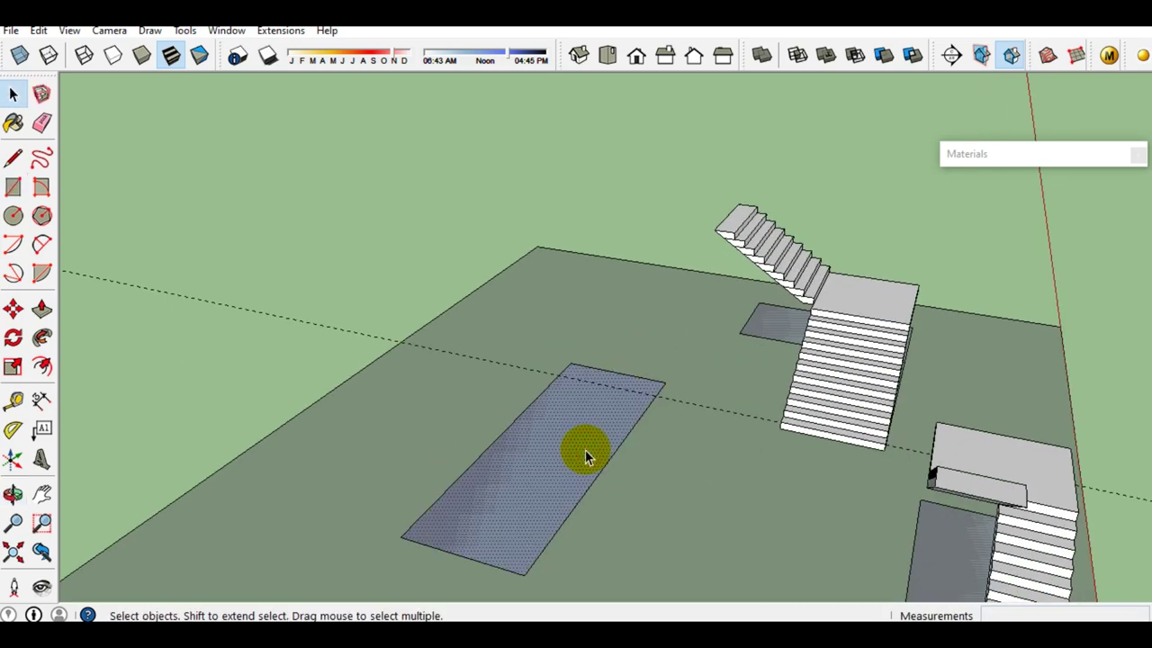
key(p)
mouse_move(585, 449)
mouse_down()
mouse_move(565, 318)
mouse_move(570, 264)
mouse_up()
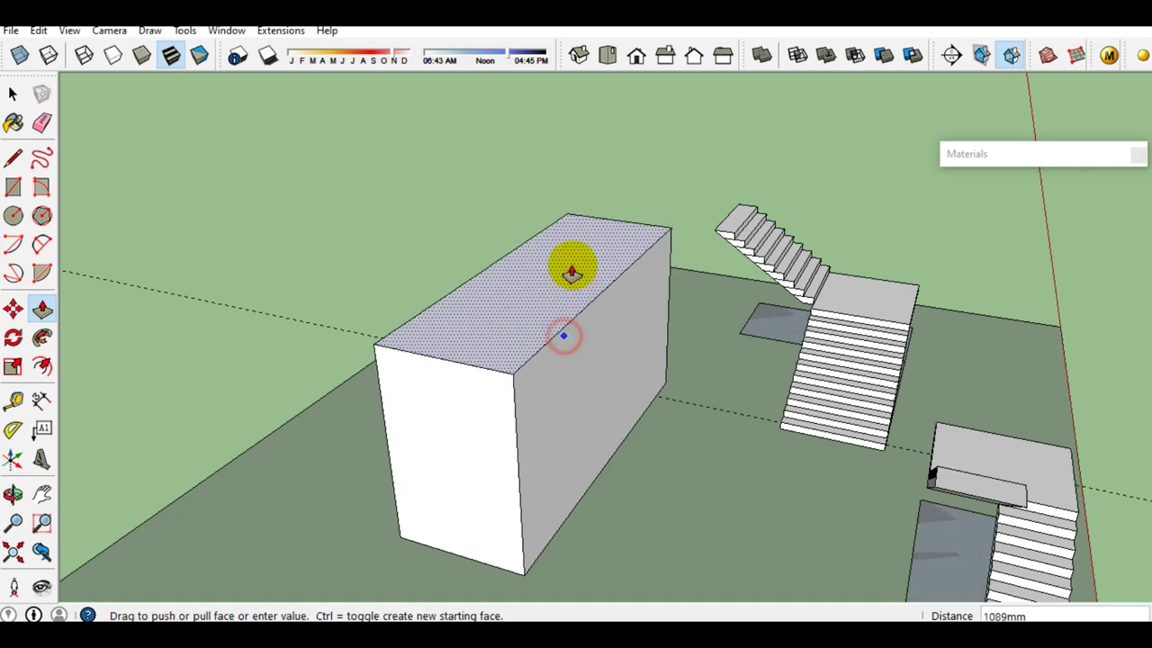
key(space)
Draw and copy a short line at the box's bottom corner, undo the stray outline, and restart the line
mouse_move(604, 427)
middle_down()
mouse_move(419, 476)
mouse_move(426, 430)
middle_up()
scroll(426, 430, up, 2)
key(l)
scroll(427, 430, up, 2)
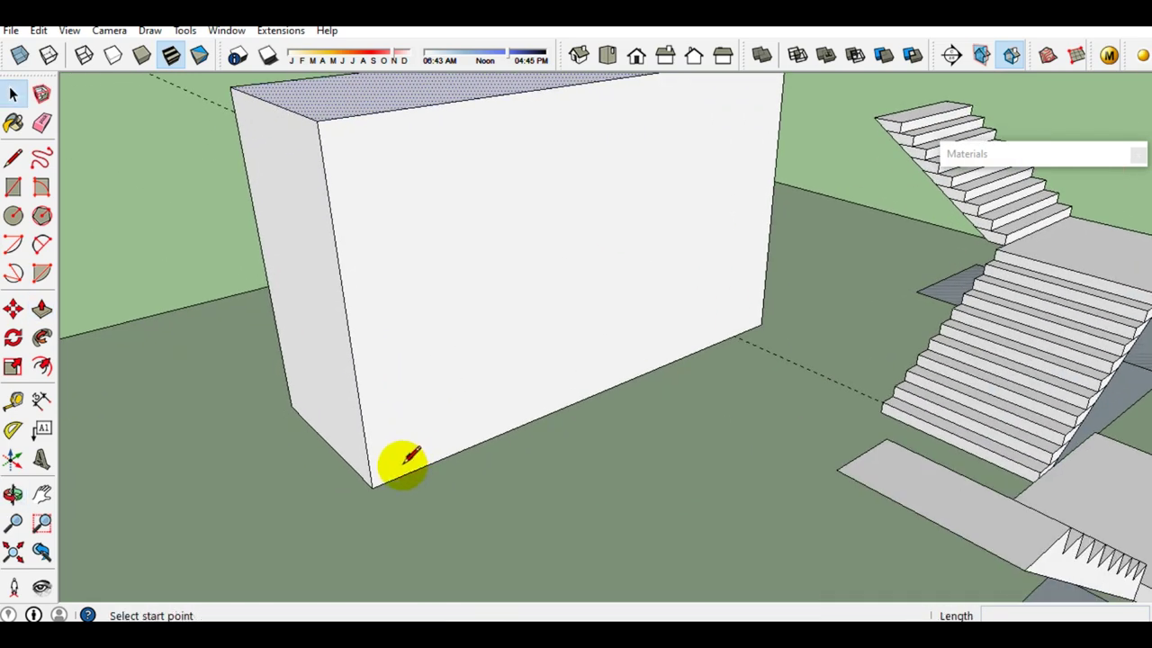
scroll(404, 458, up, 2)
click(351, 444)
key(space)
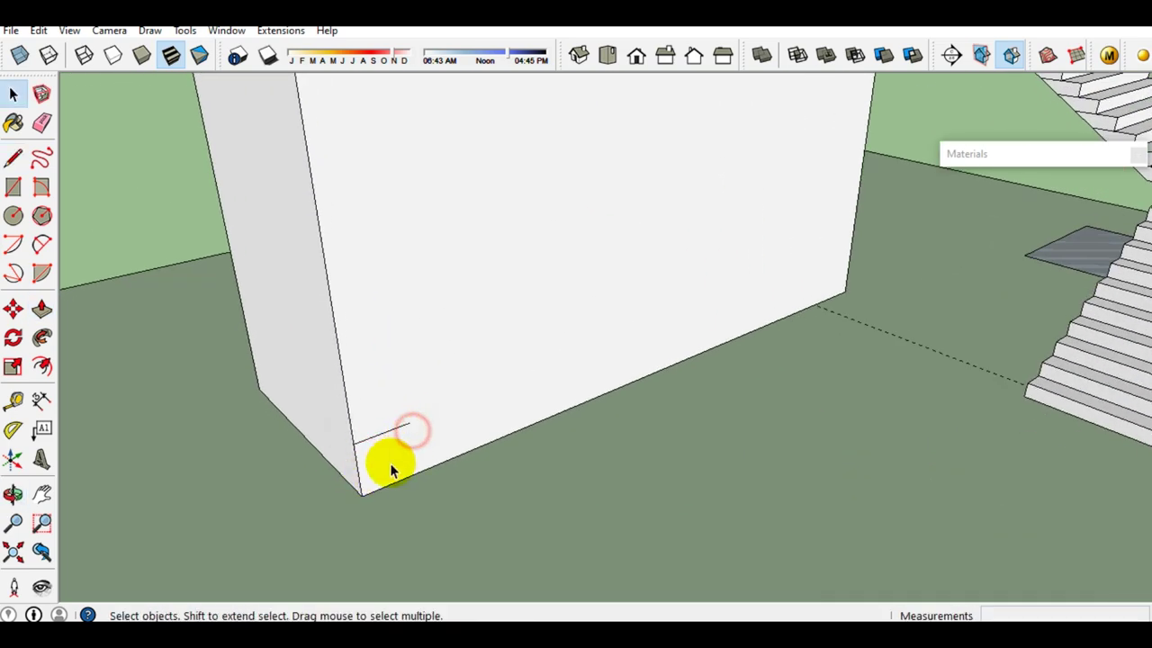
click(382, 433)
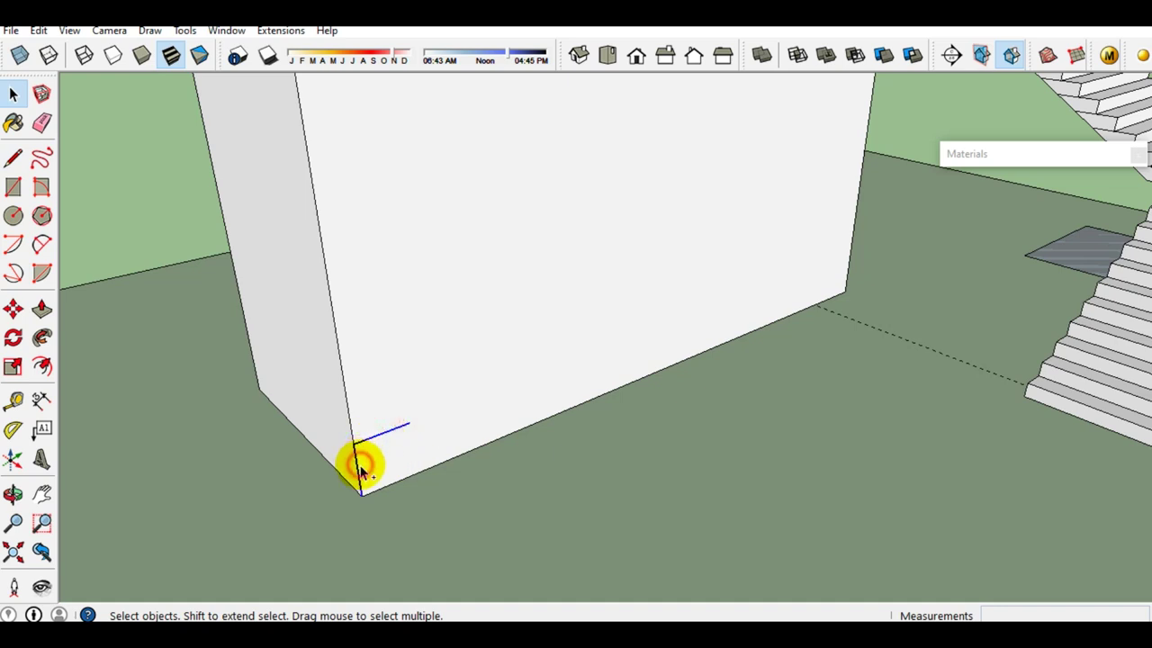
key(m)
key(ctrl)
click(364, 493)
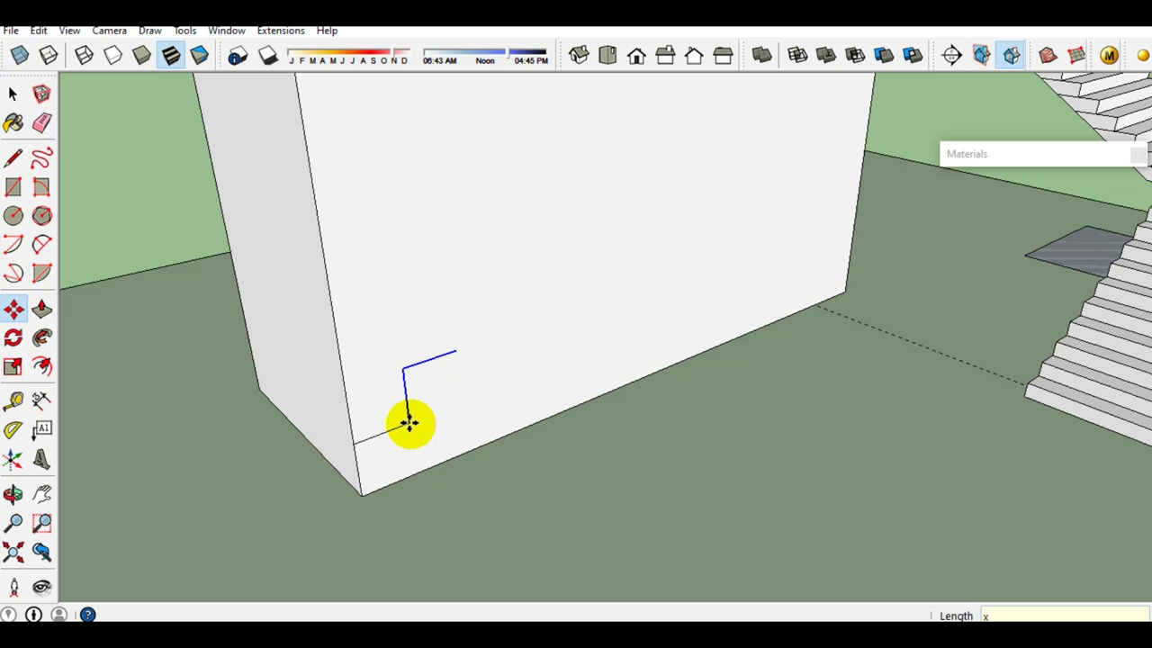
key(space)
scroll(508, 388, down, 5)
scroll(529, 368, down, 1)
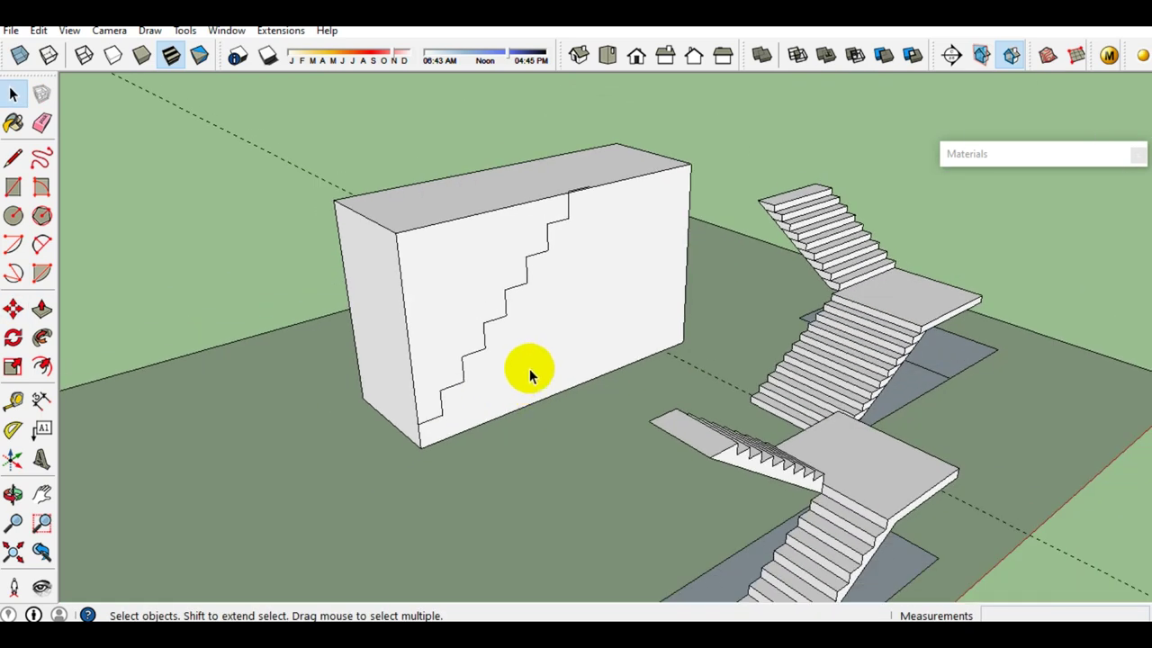
scroll(529, 368, up, 2)
key(ctrl+z)
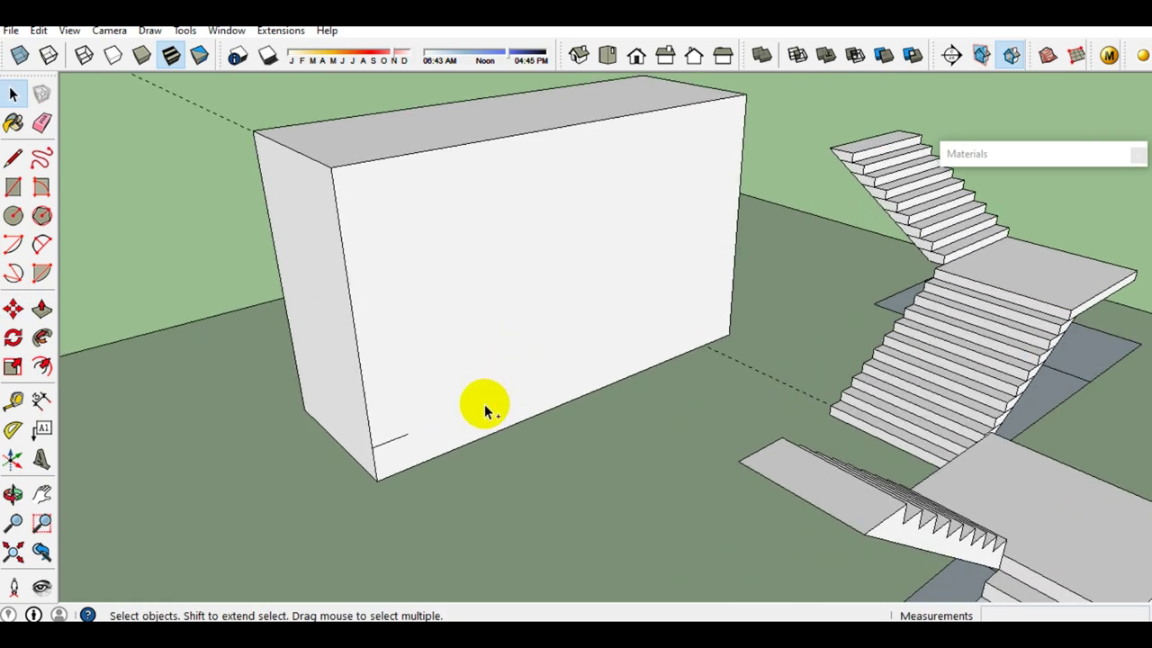
key(l)
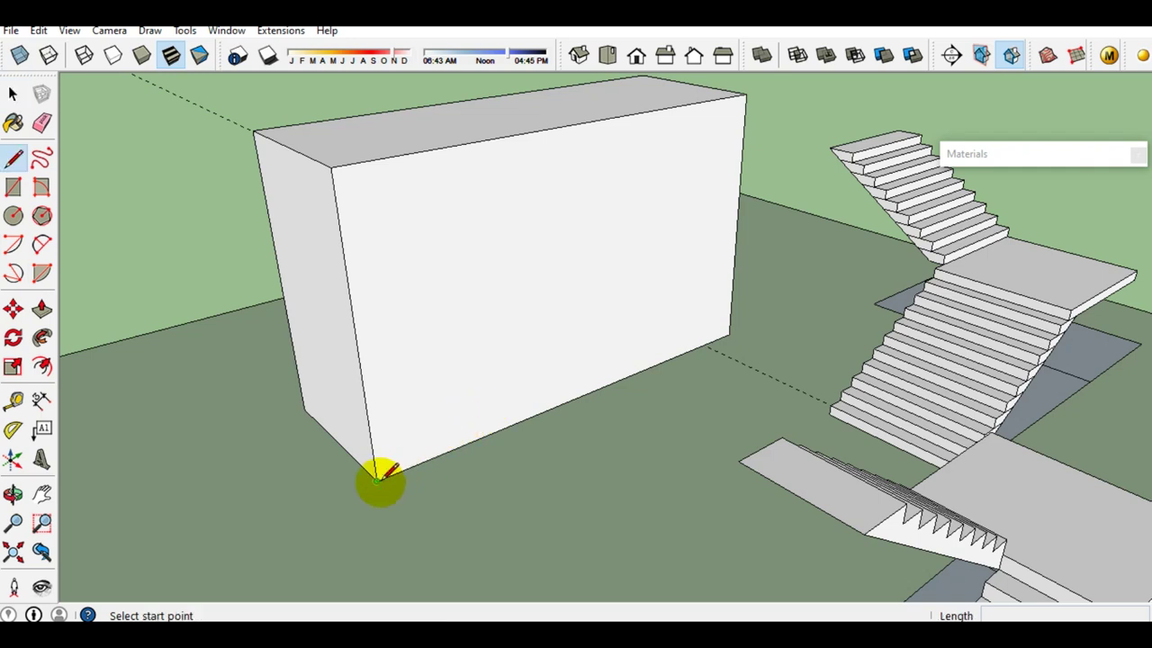
click(376, 479)
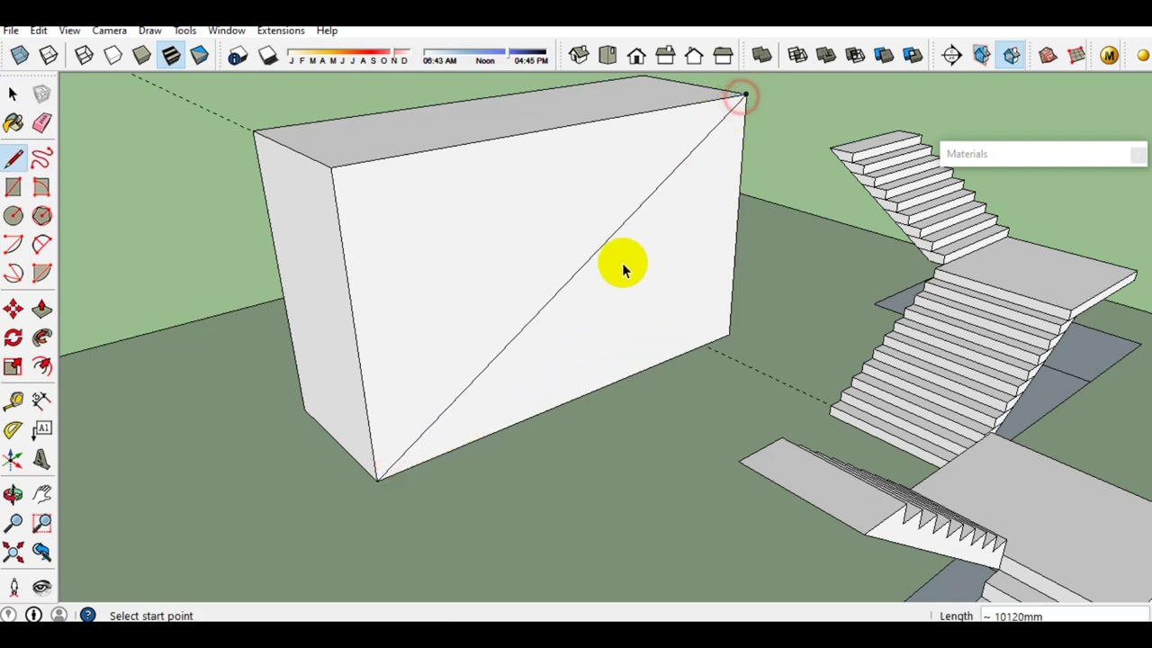
Divide the diagonal edge on the box face into equal segments
key(space)
right_click(570, 279)
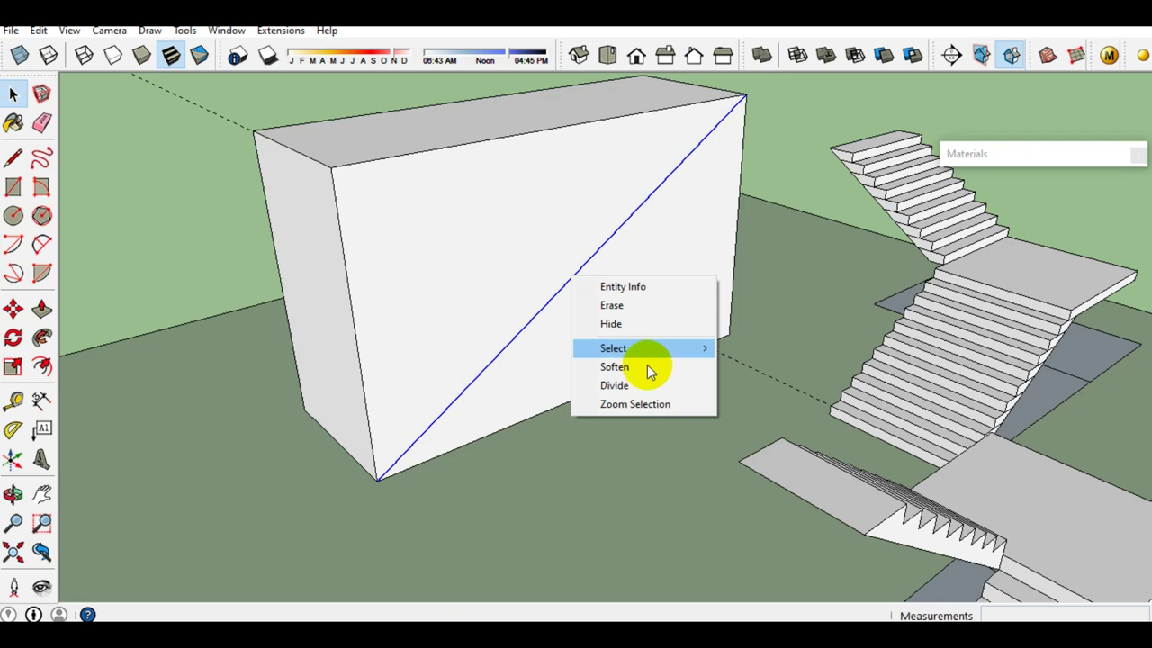
click(632, 387)
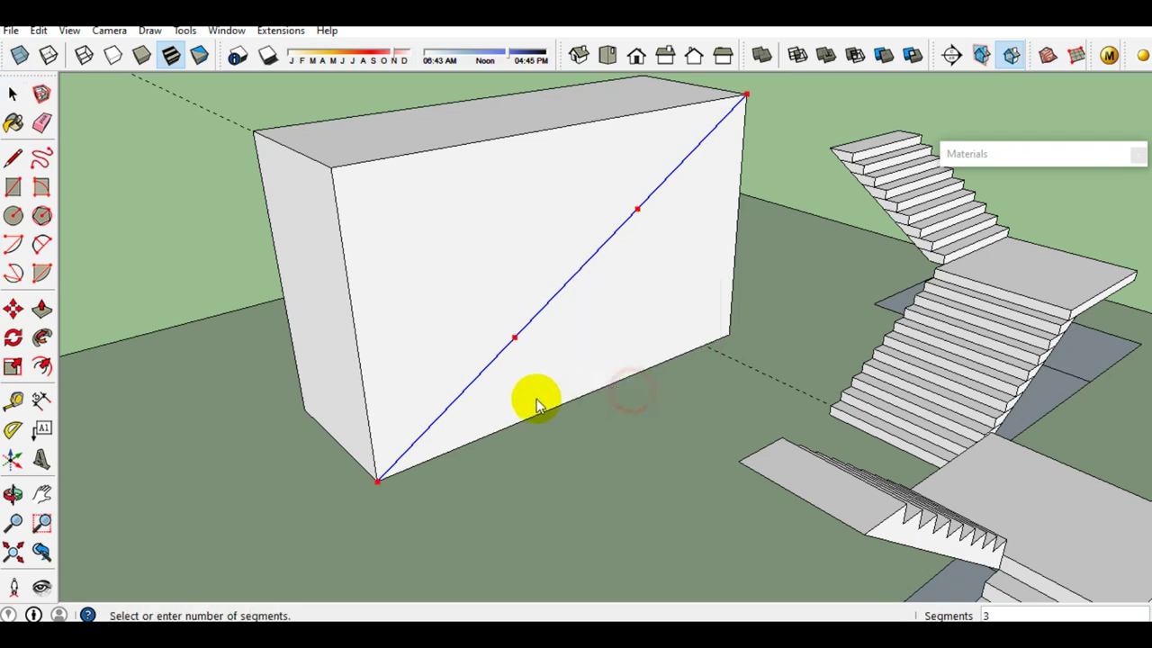
click(421, 454)
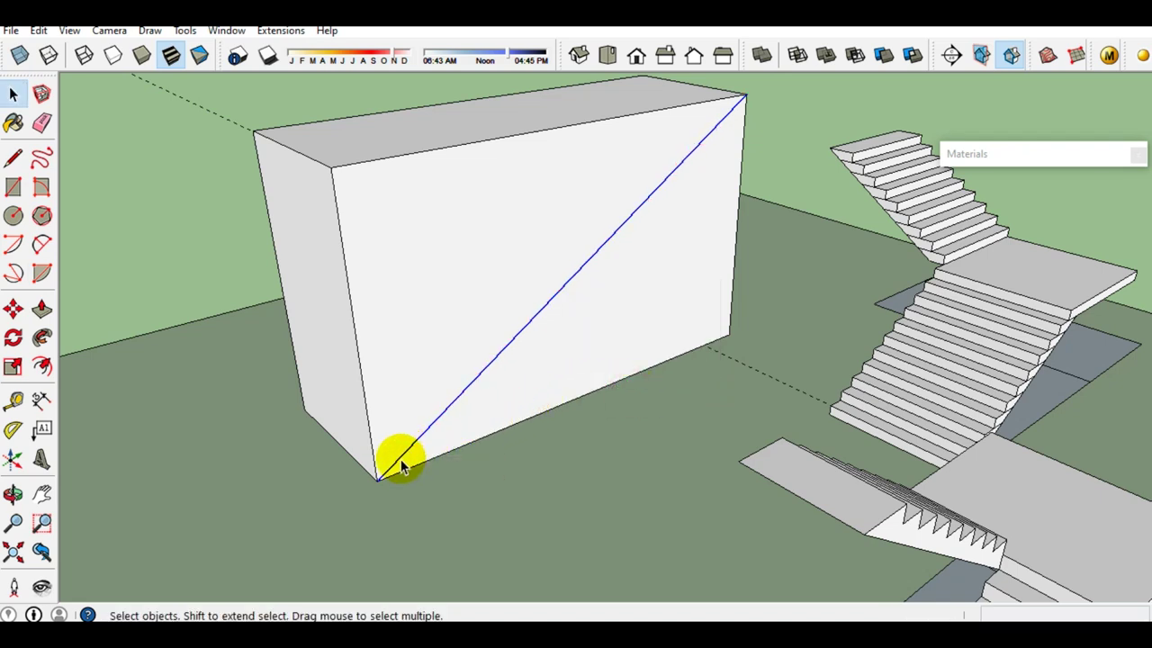
Draw a step outline from the diagonal: a base line, a vertical riser and a tread line
scroll(400, 459, up, 2)
key(l)
click(412, 442)
click(364, 460)
key(space)
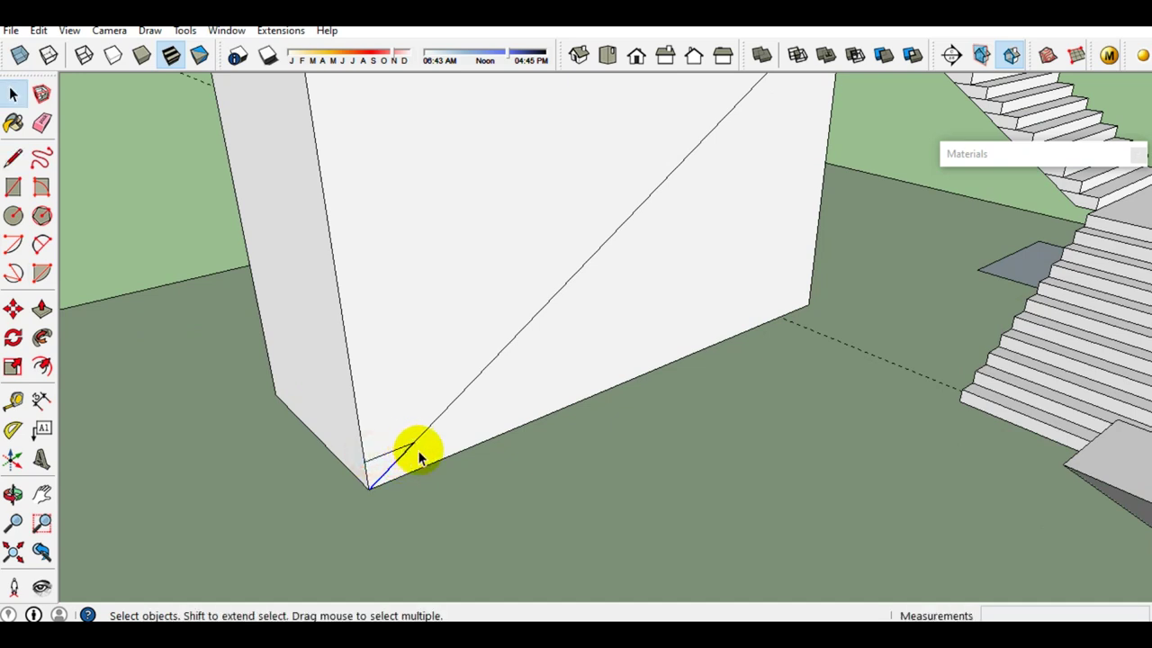
key(l)
click(413, 443)
click(410, 393)
key(space)
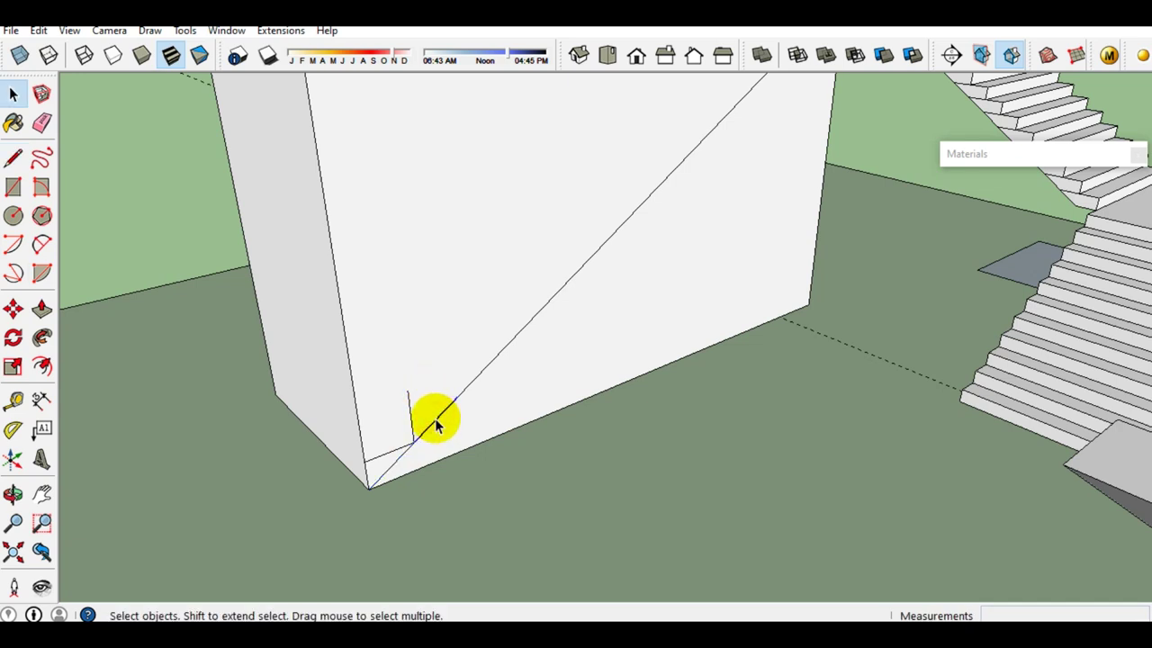
key(l)
click(457, 396)
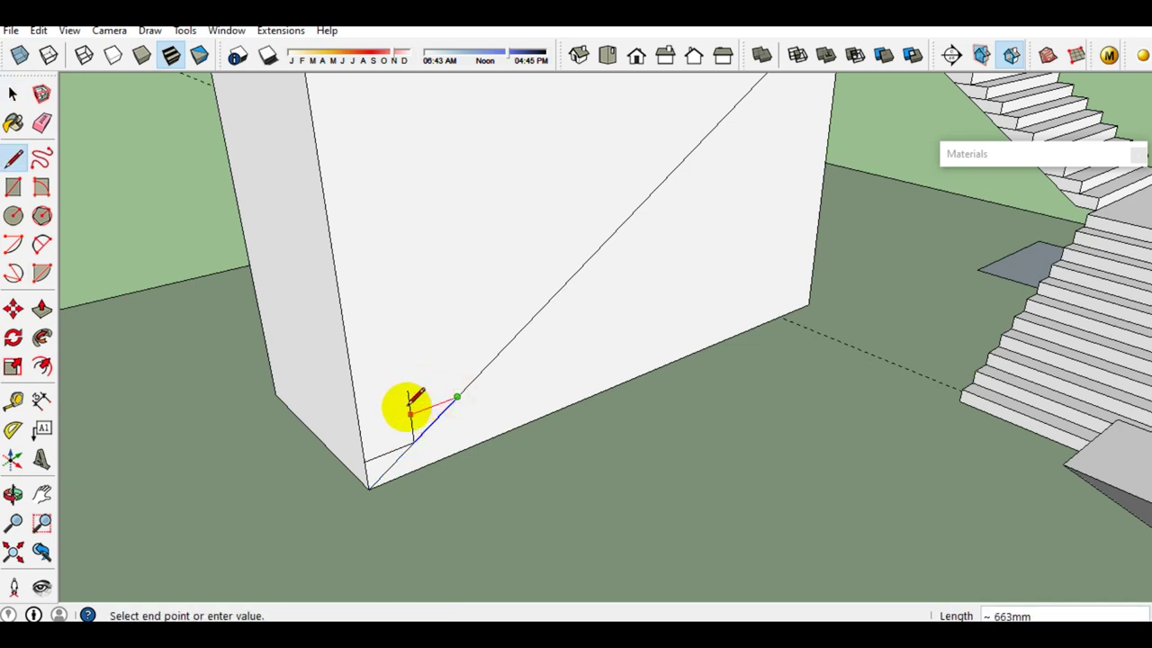
key(space)
Copy the step outline along the diagonal, undo the copies, and delete the whole helper box
key(m)
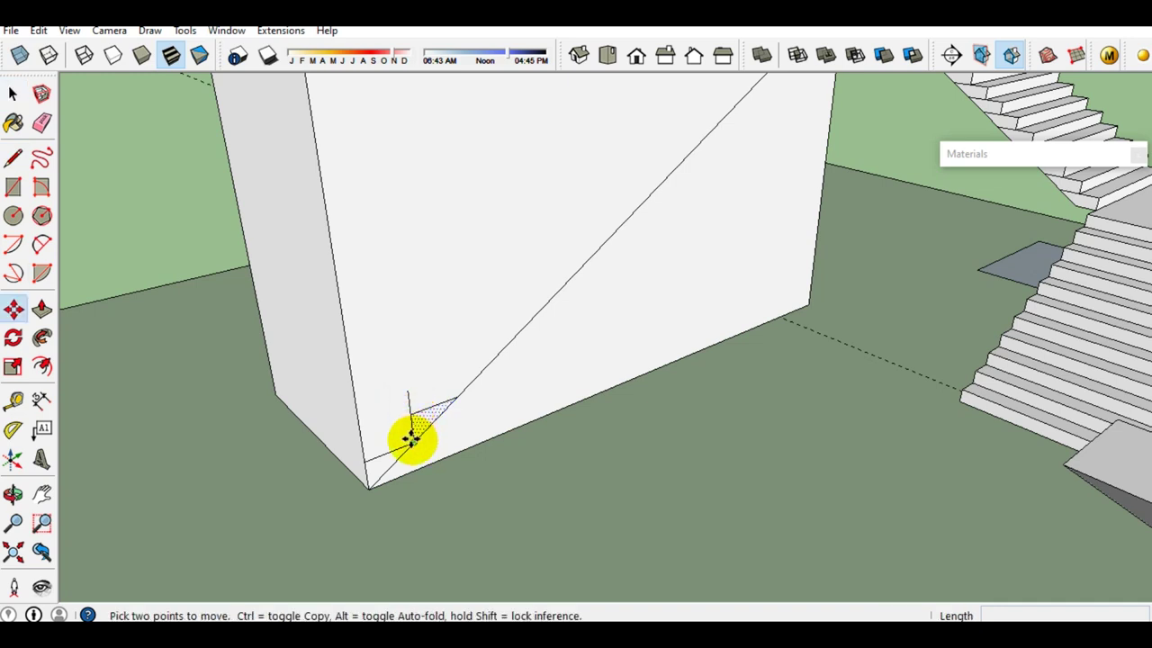
ctrl+click(413, 440)
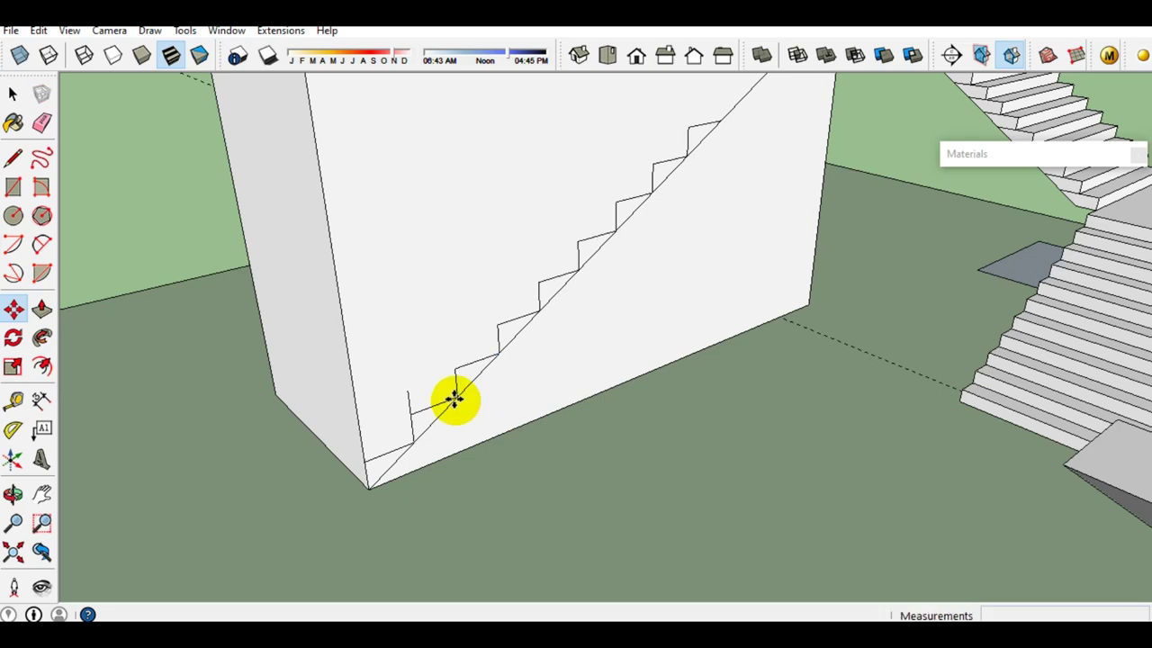
key(space)
scroll(599, 342, down, 3)
scroll(514, 327, up, 3)
mouse_move(514, 327)
middle_down()
mouse_move(512, 276)
mouse_move(477, 344)
middle_up()
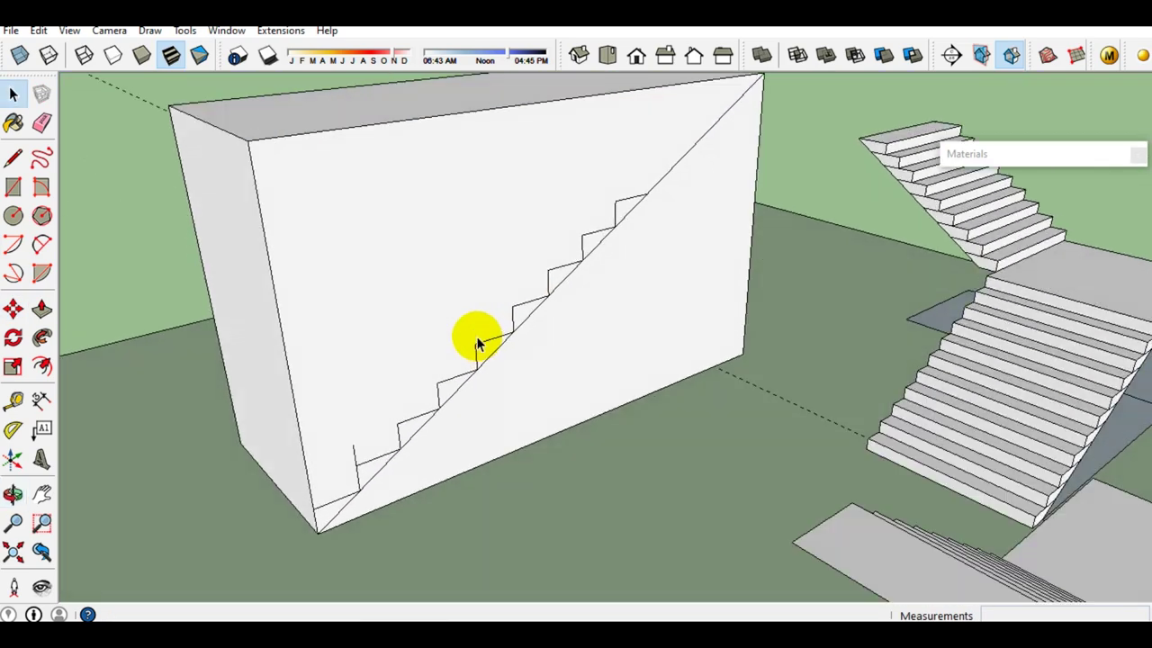
key(ctrl+z)
key(ctrl+z)
key(ctrl+z)
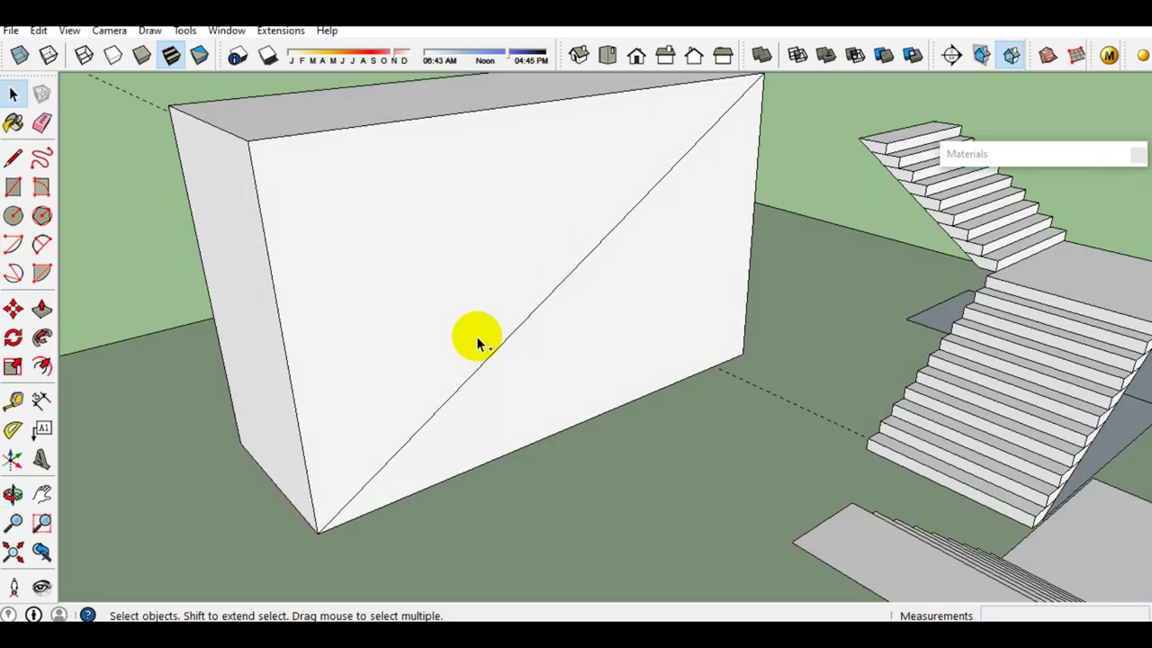
triple_click(478, 381)
key(Delete)
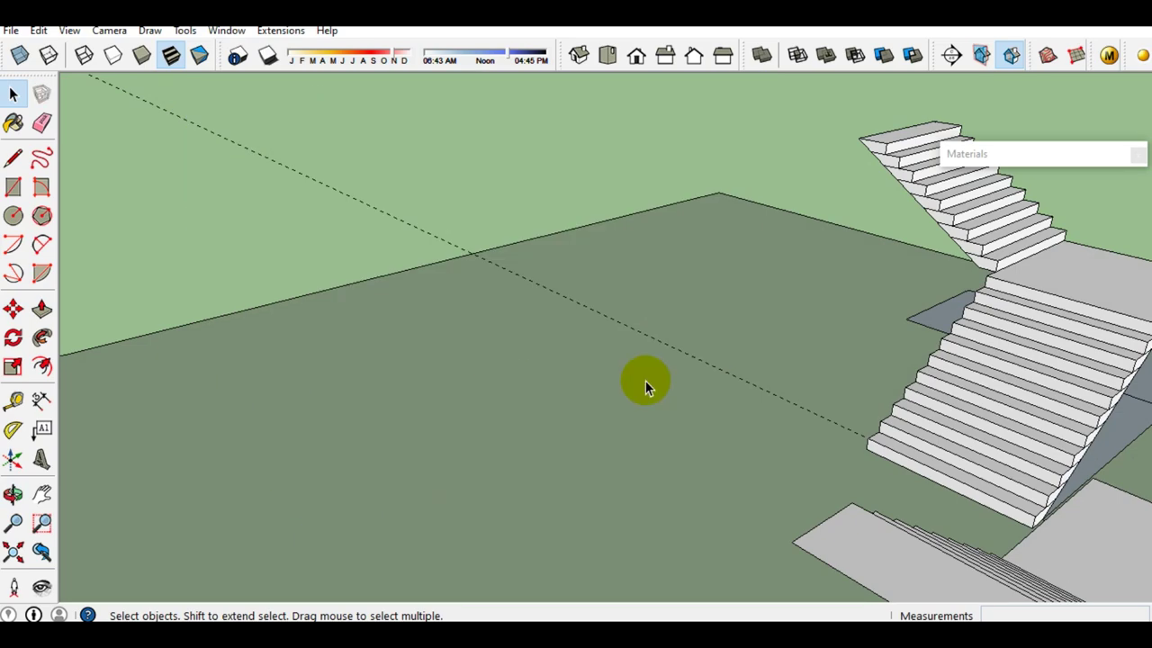
Make the step beside the landing unique so it can be edited independently
click(990, 392)
mouse_move(990, 391)
middle_down()
mouse_move(779, 354)
mouse_move(831, 437)
mouse_move(892, 357)
mouse_move(752, 346)
mouse_move(906, 327)
mouse_move(689, 260)
mouse_move(694, 239)
mouse_move(963, 210)
mouse_move(604, 98)
middle_up()
scroll(535, 201, up, 3)
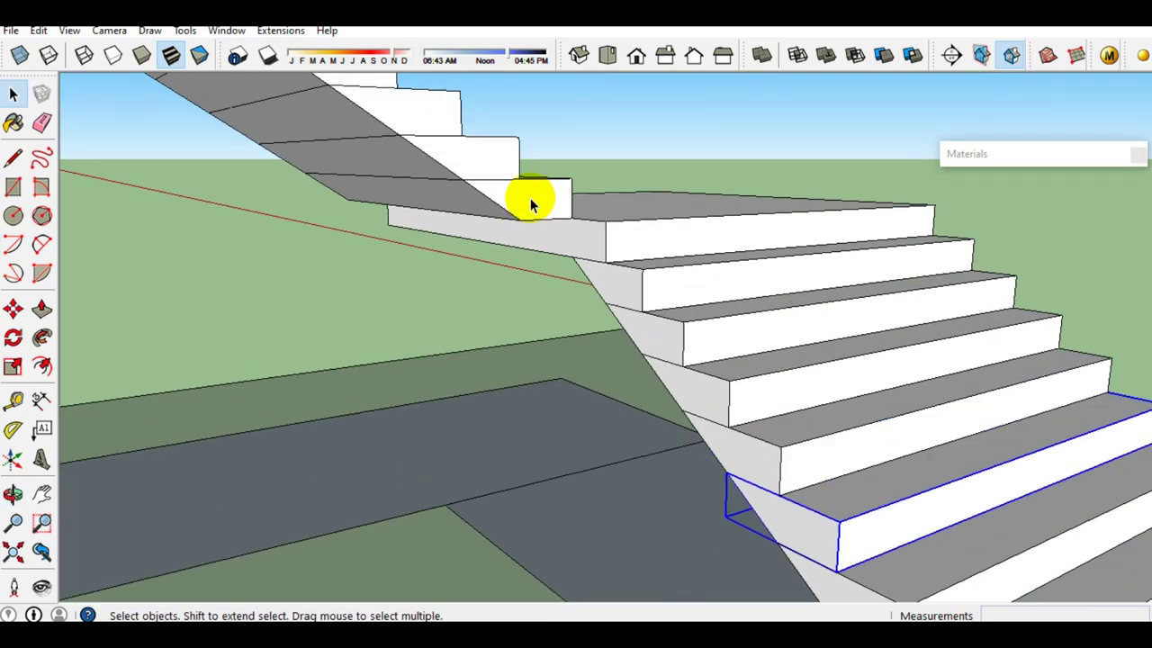
scroll(531, 209, up, 3)
mouse_move(532, 209)
middle_down()
mouse_move(444, 96)
mouse_move(558, 243)
middle_up()
click(558, 239)
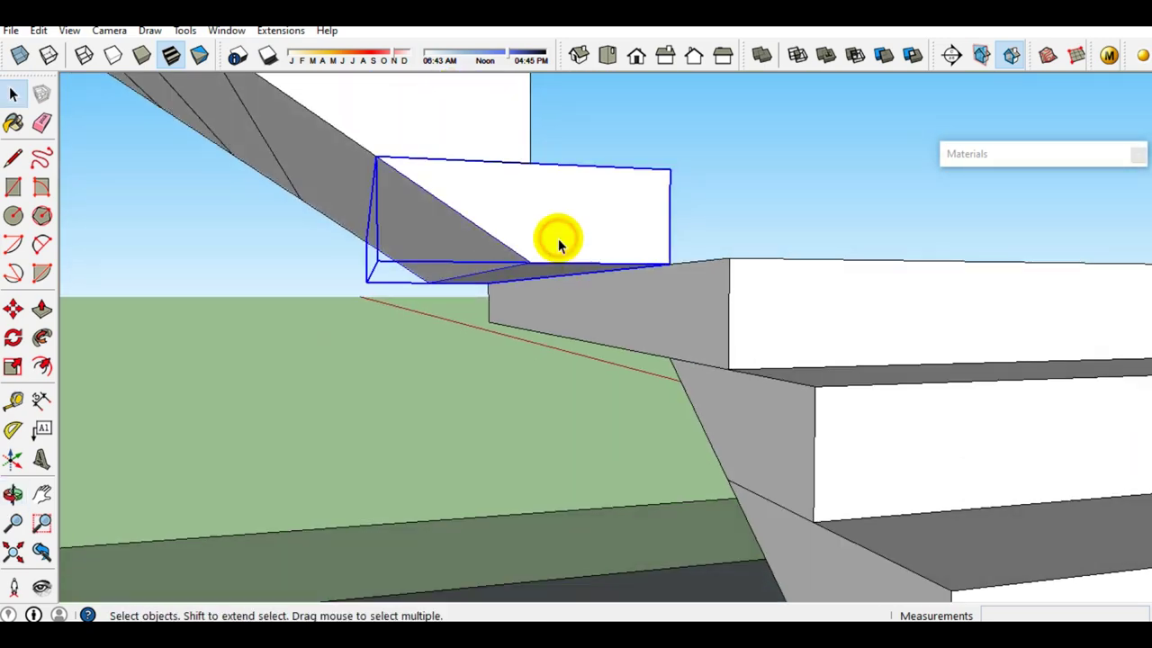
right_click(558, 238)
click(617, 330)
Inside that step, move the underside edge endpoint down 200mm and erase the stray edge
mouse_move(616, 319)
middle_down()
mouse_move(567, 238)
mouse_move(636, 295)
middle_up()
double_click(567, 237)
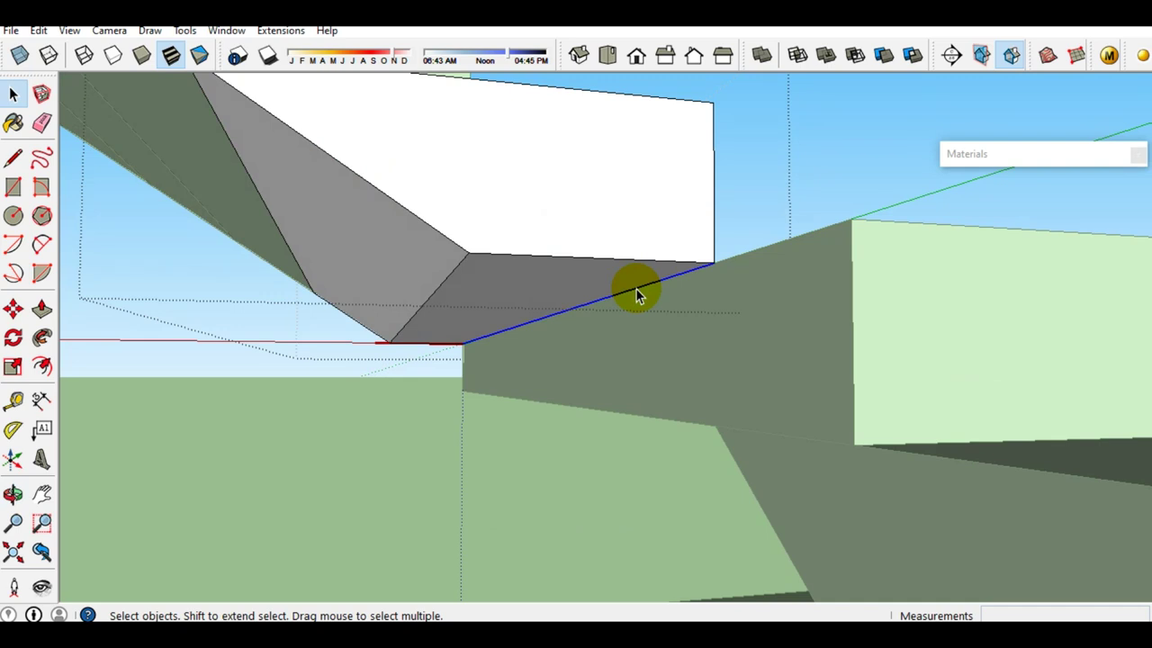
key(m)
click(707, 261)
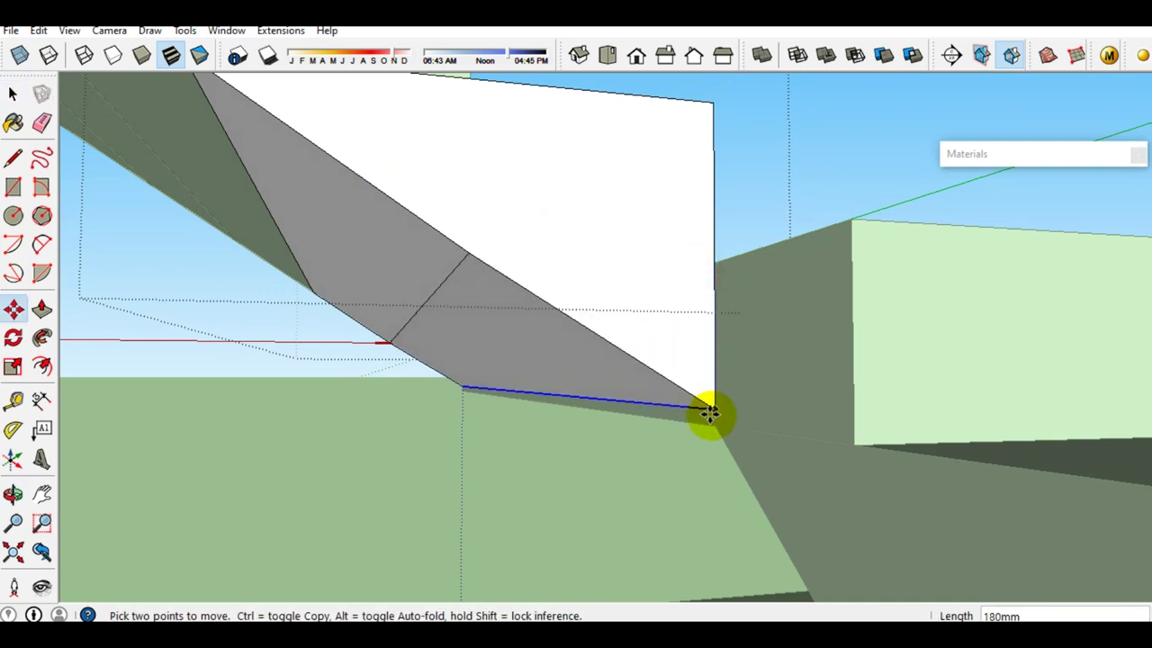
click(710, 424)
key(e)
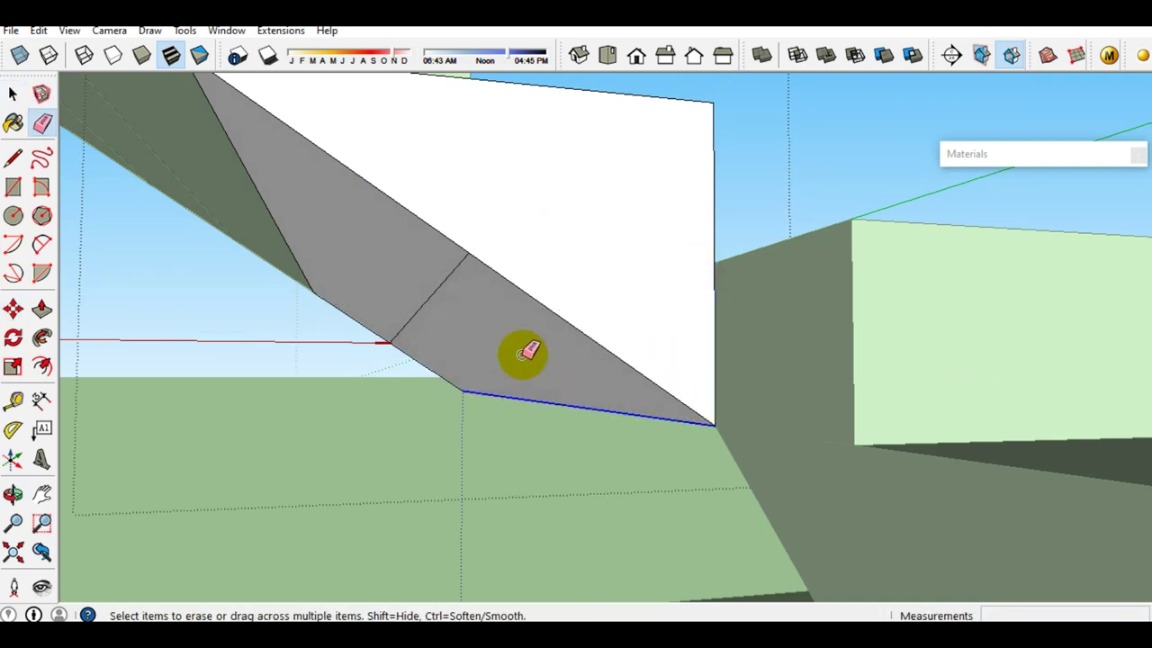
key(space)
scroll(658, 287, down, 3)
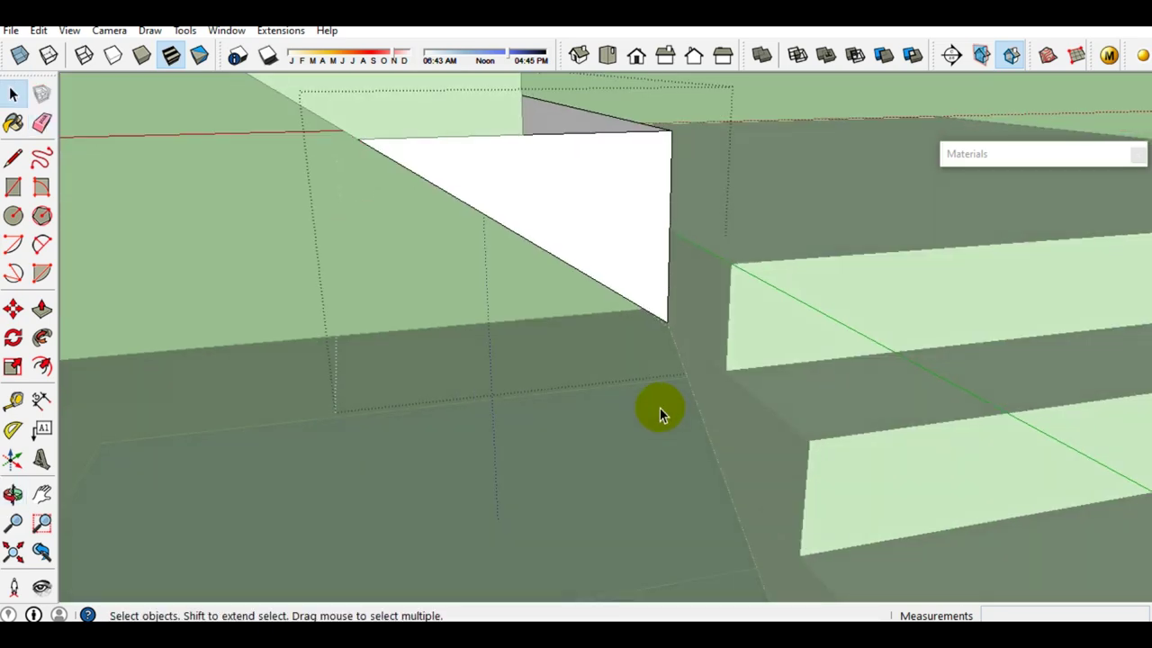
scroll(660, 410, down, 3)
scroll(683, 363, down, 3)
mouse_move(773, 342)
middle_down()
mouse_move(172, 393)
mouse_move(453, 327)
mouse_move(282, 298)
mouse_move(458, 329)
middle_up()
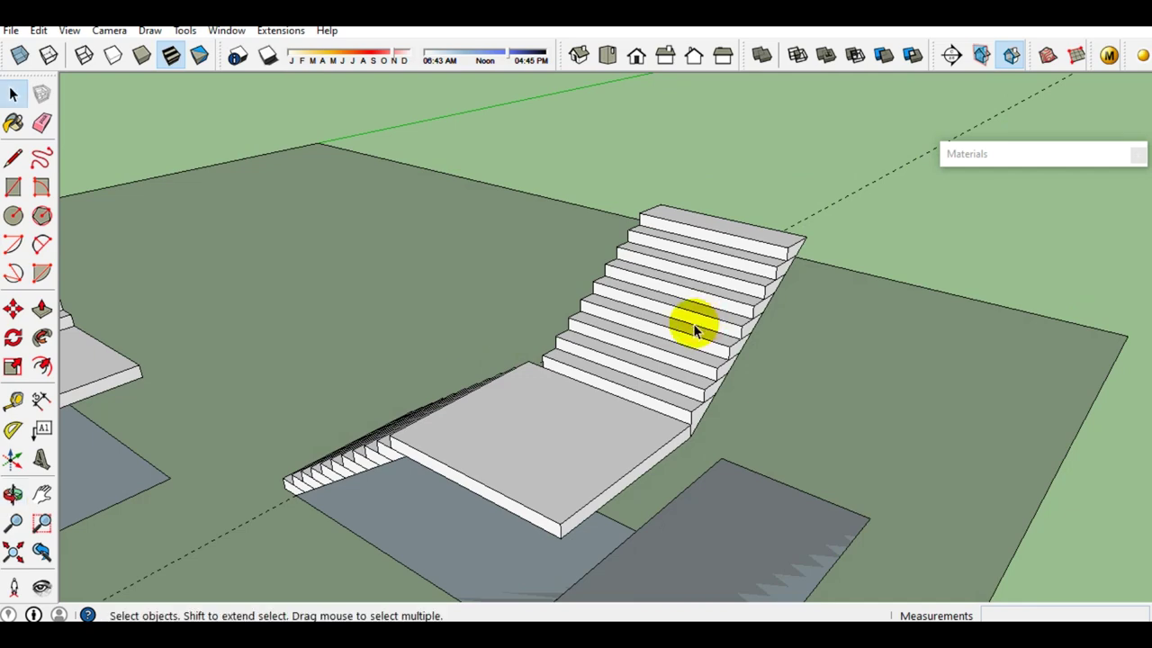
From a top-down view, select the steps of the upper flight
mouse_move(658, 337)
middle_down()
mouse_move(830, 442)
mouse_move(733, 258)
mouse_move(721, 283)
mouse_move(658, 309)
mouse_move(859, 309)
mouse_move(892, 351)
middle_up()
scroll(681, 231, up, 3)
mouse_move(586, 228)
middle_down()
mouse_move(442, 211)
mouse_move(586, 320)
mouse_move(590, 288)
middle_up()
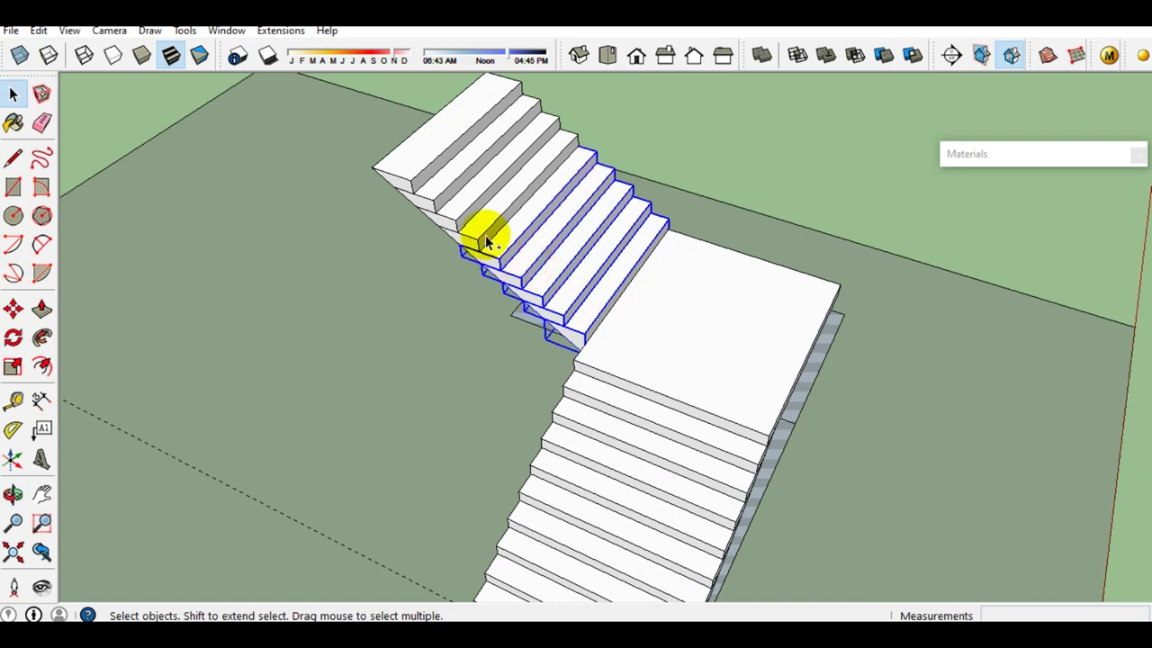
ctrl+click(433, 193)
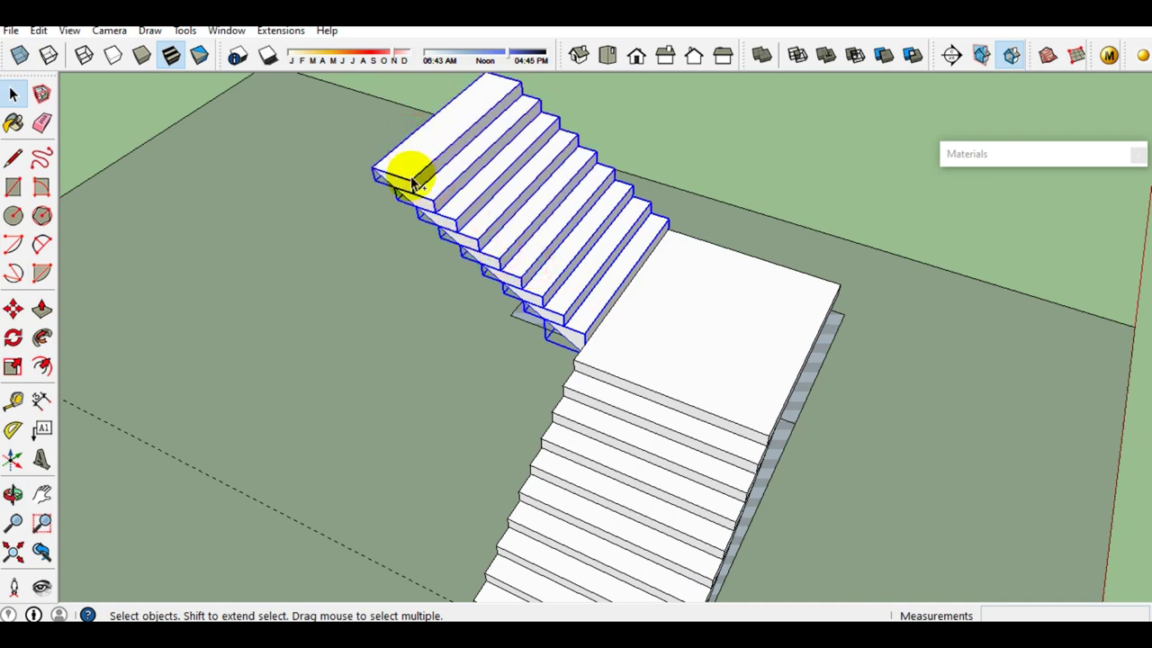
scroll(483, 278, down, 3)
scroll(477, 291, down, 1)
Copy the selected steps off to the left and flip the copy along the blue direction
key(m)
key(ctrl)
click(433, 346)
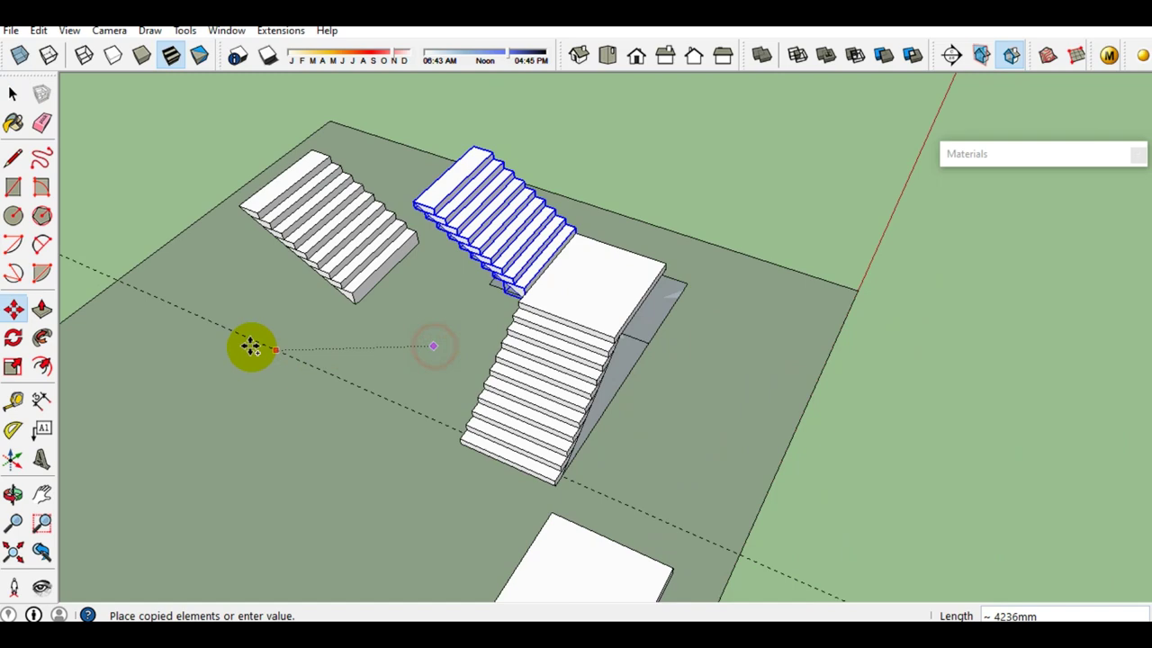
click(251, 347)
key(space)
right_click(330, 244)
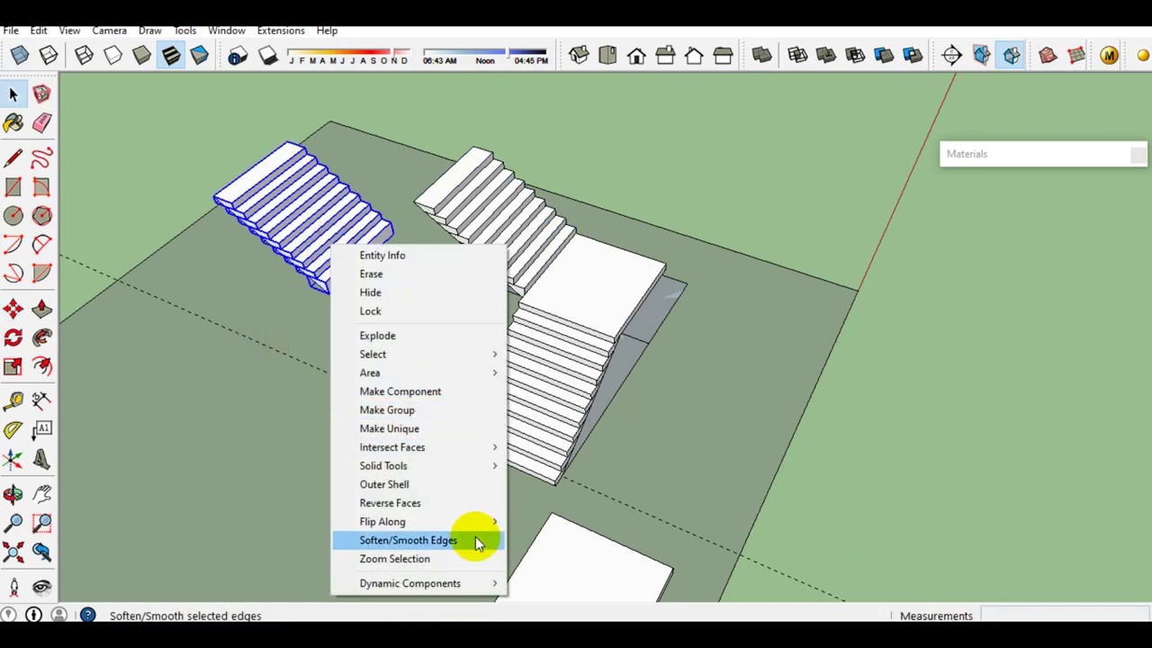
mouse_move(382, 521)
click(567, 556)
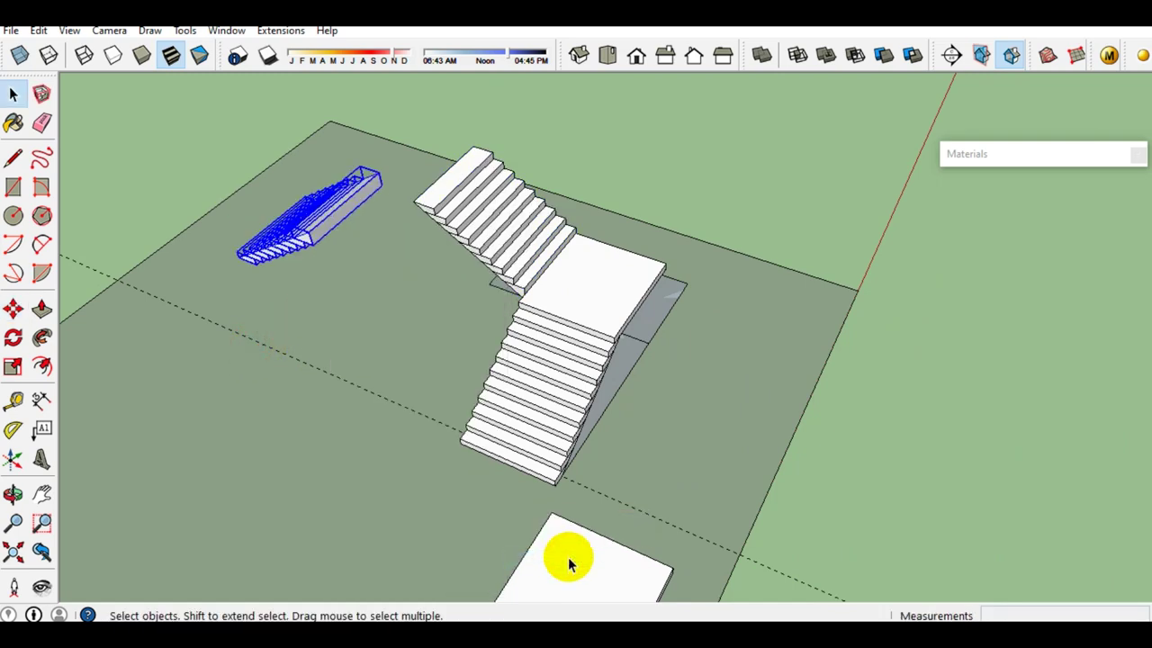
Move the copied flight by its corner so it sits against the landing corner
scroll(239, 250, up, 3)
middle_drag(296, 249, 360, 270)
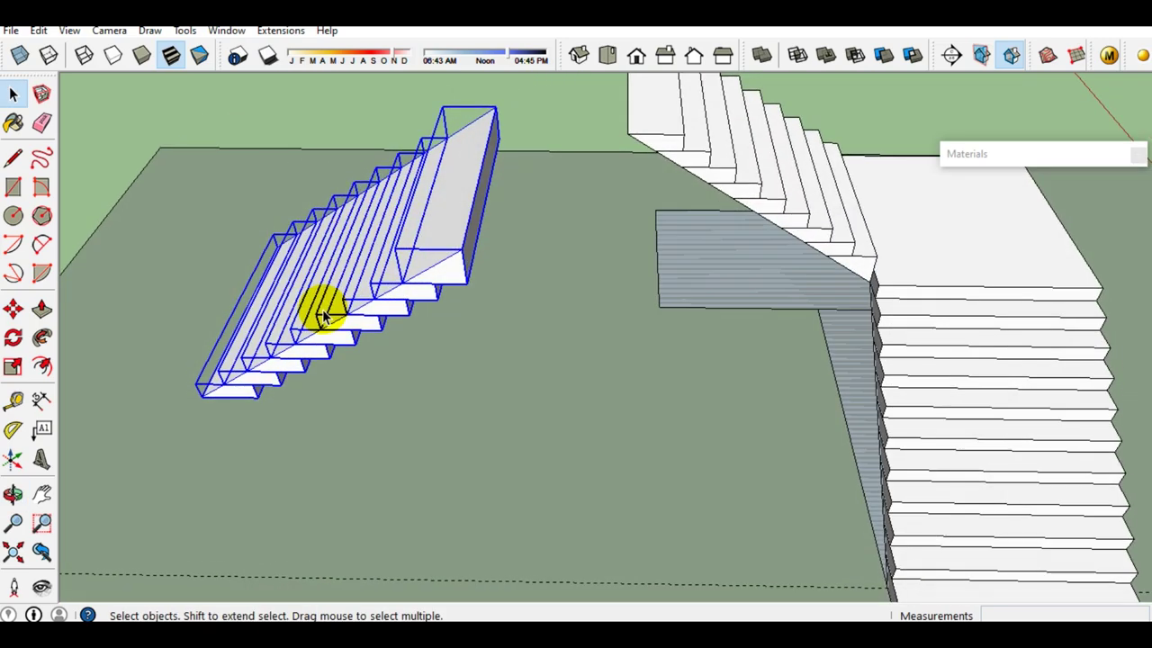
scroll(325, 317, down, 3)
middle_drag(694, 239, 444, 297)
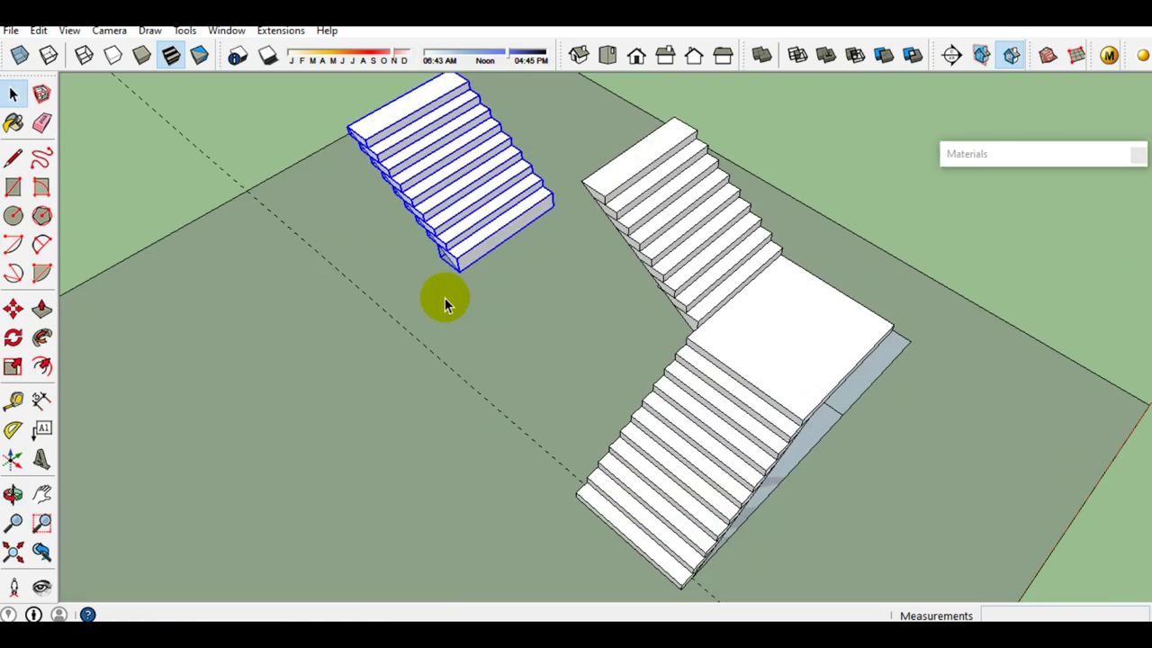
scroll(465, 258, up, 3)
scroll(465, 259, up, 1)
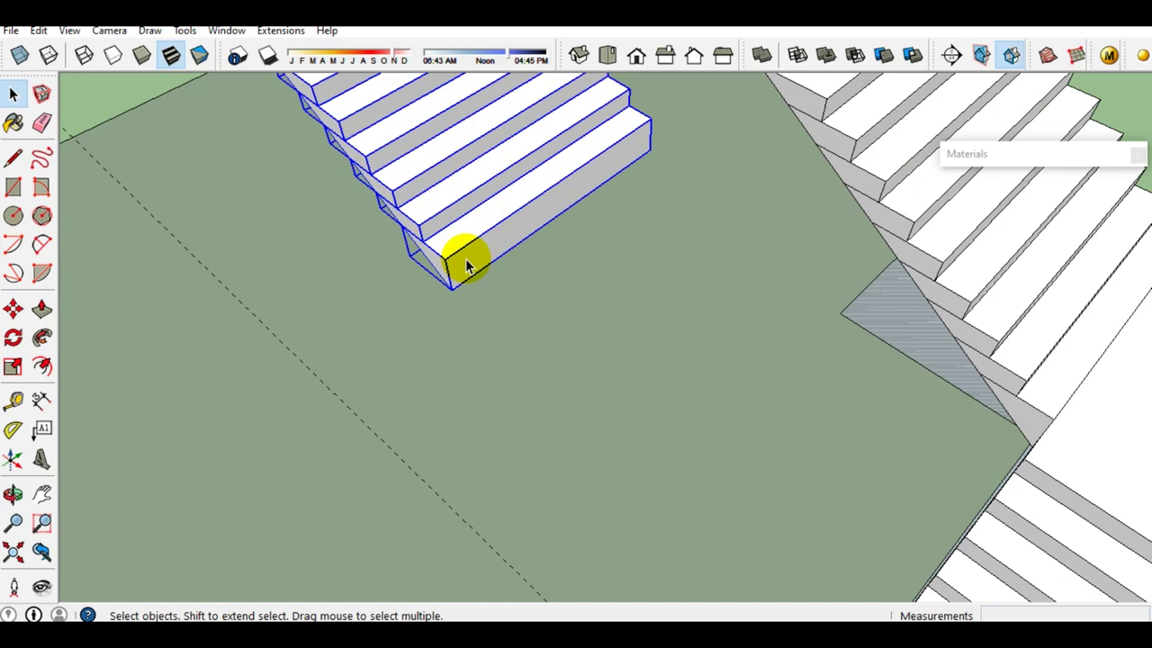
scroll(465, 259, up, 1)
key(m)
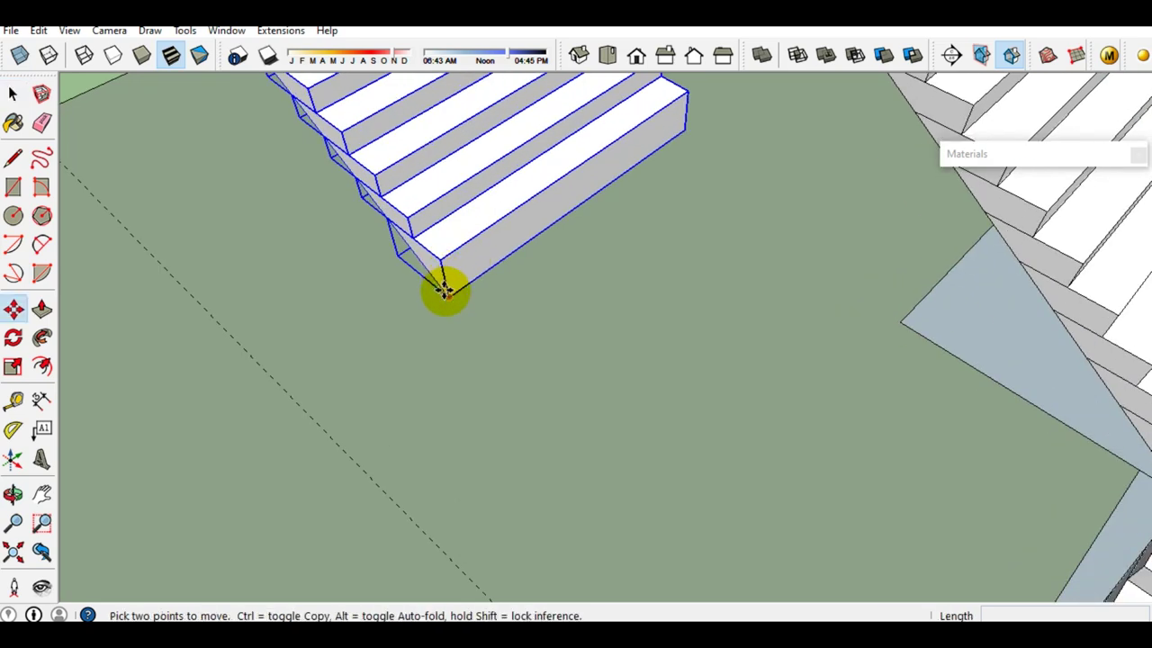
click(444, 290)
scroll(766, 354, down, 3)
scroll(777, 354, up, 2)
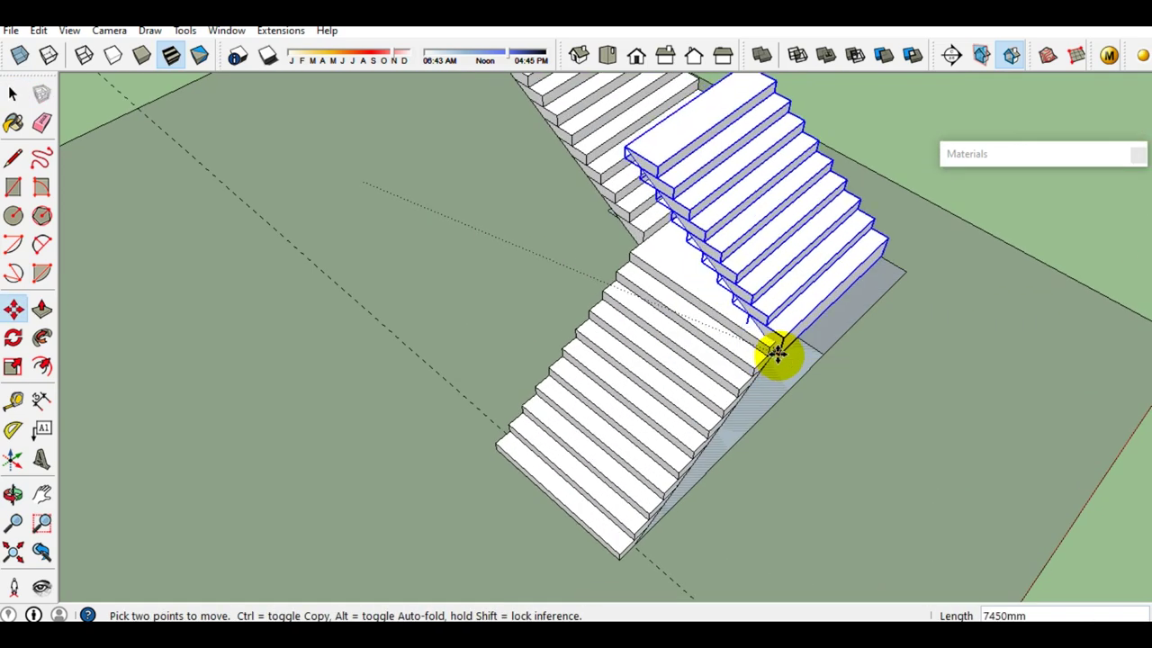
scroll(774, 351, up, 1)
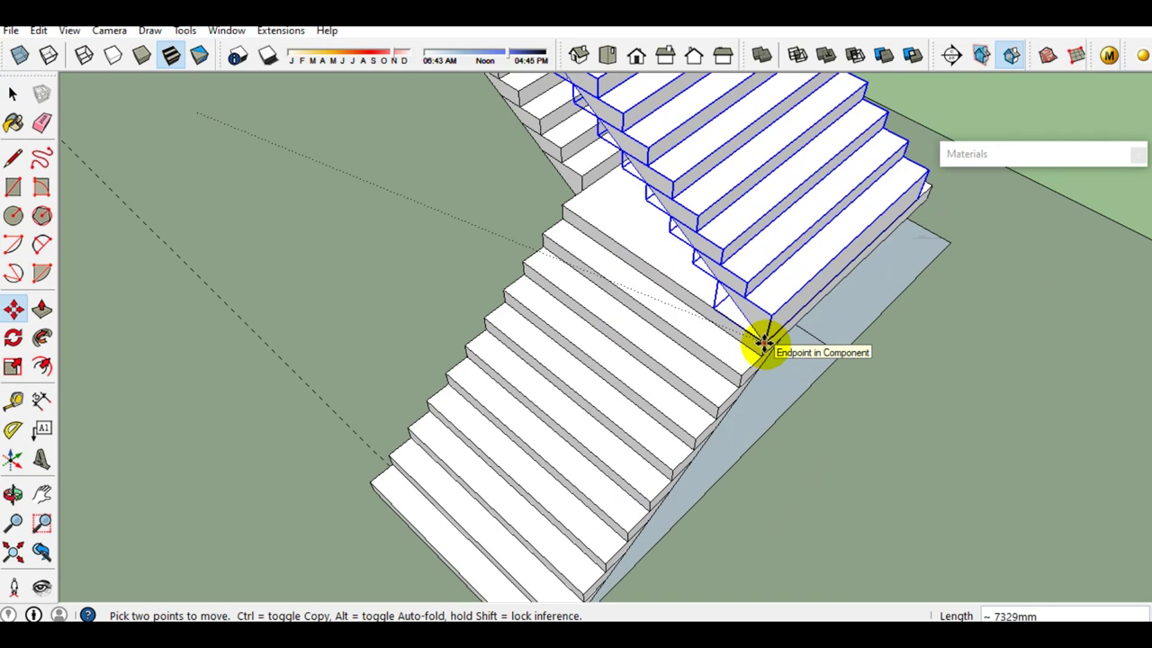
click(763, 342)
middle_drag(765, 340, 753, 226)
key(space)
Rotate the copied flight 180° about its corner so it faces the opposite way
scroll(642, 252, down, 3)
mouse_move(642, 252)
middle_down()
mouse_move(658, 188)
mouse_move(571, 180)
mouse_move(418, 333)
middle_up()
scroll(328, 252, up, 2)
scroll(328, 252, up, 2)
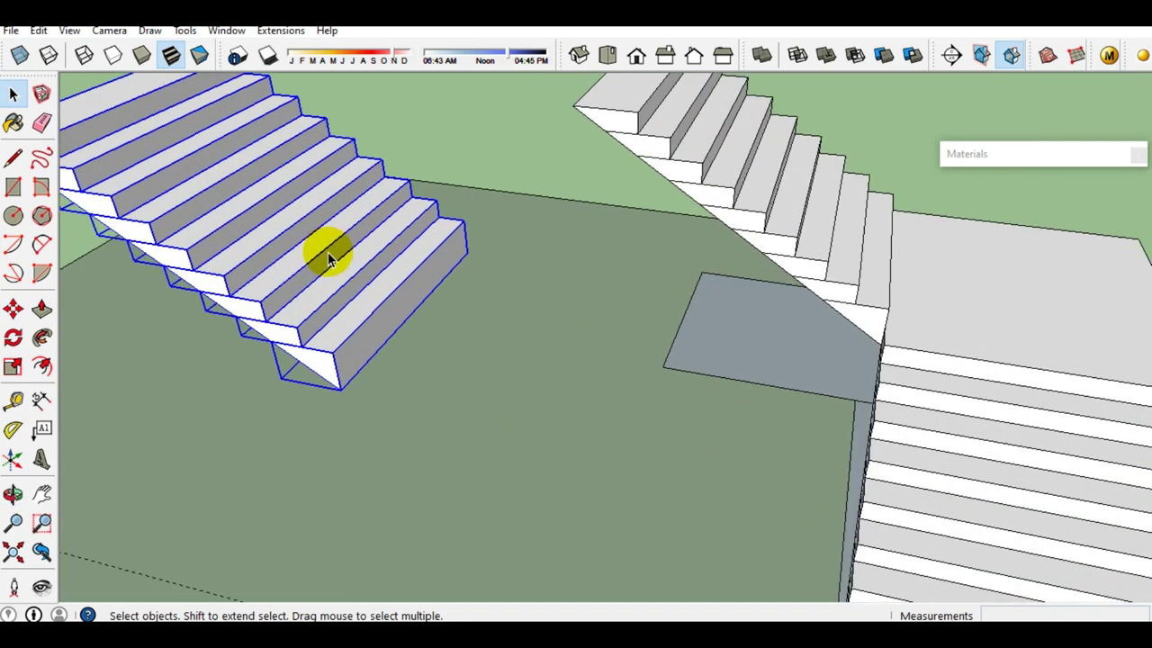
shift+middle_drag(328, 252, 393, 342)
scroll(392, 343, up, 1)
scroll(392, 351, up, 1)
key(q)
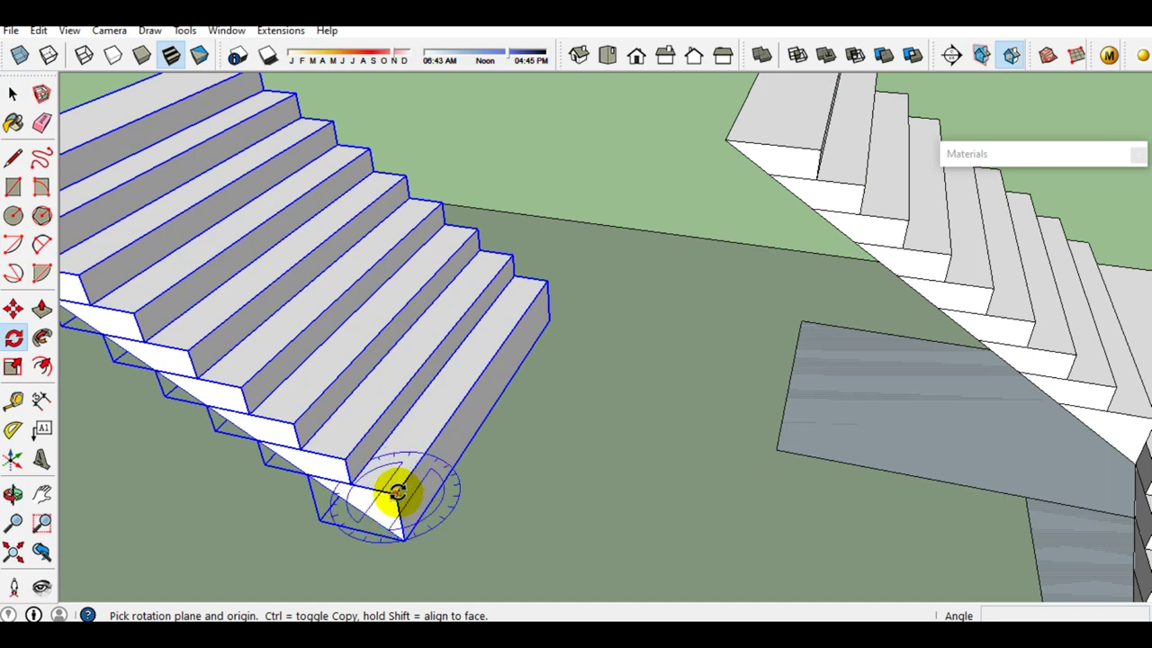
click(395, 491)
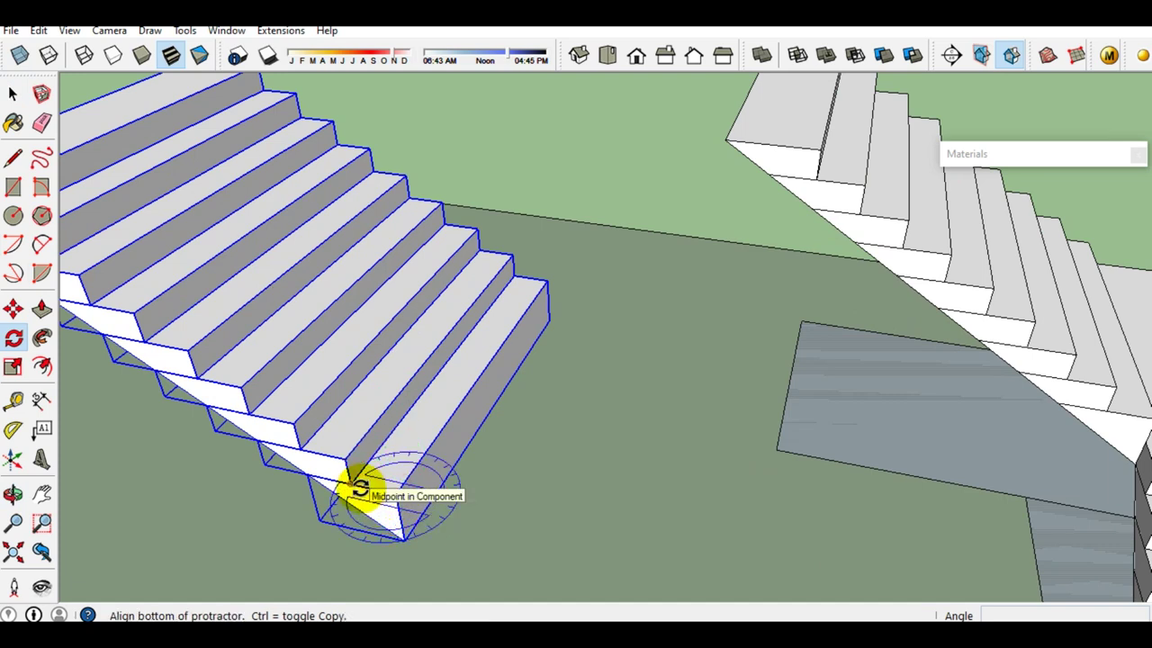
click(360, 488)
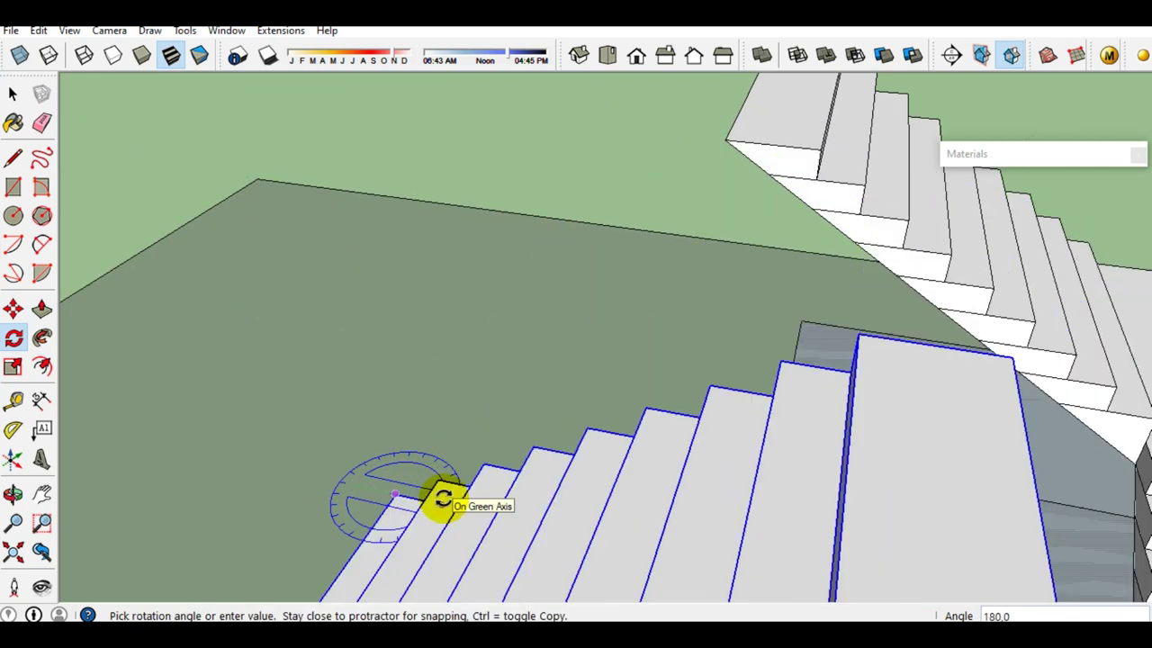
click(457, 447)
key(space)
scroll(522, 381, down, 5)
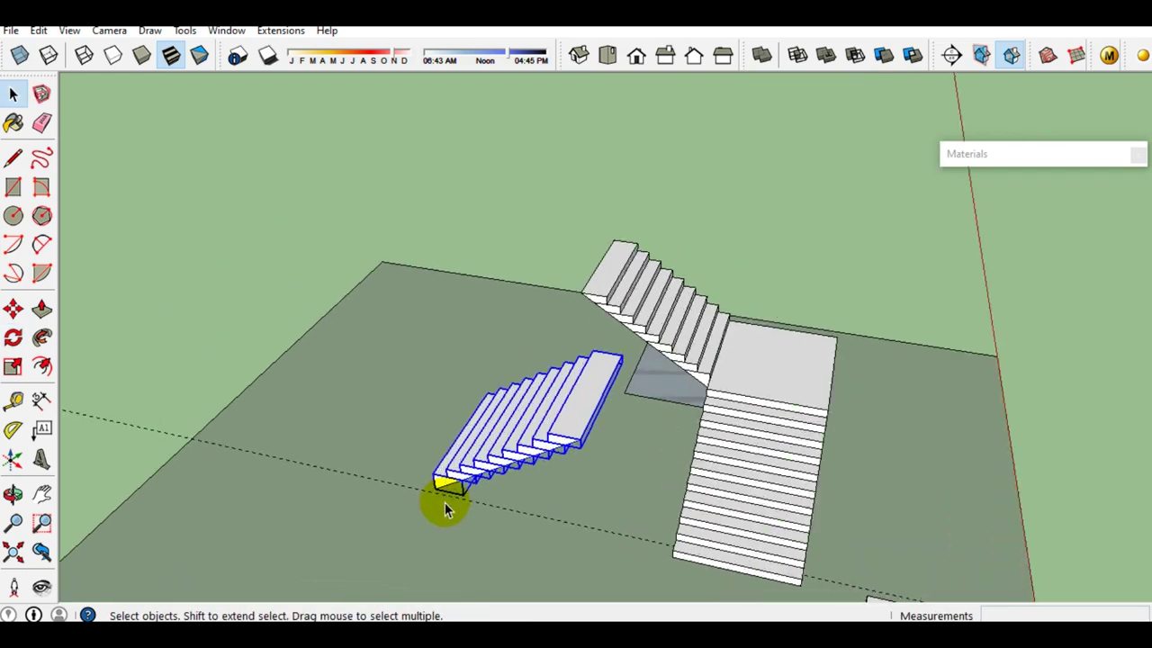
Move the rotated flight by its corner to snap onto the landing's opposite edge
scroll(442, 496, up, 5)
key(m)
click(410, 457)
scroll(1035, 302, up, 1)
scroll(924, 263, up, 1)
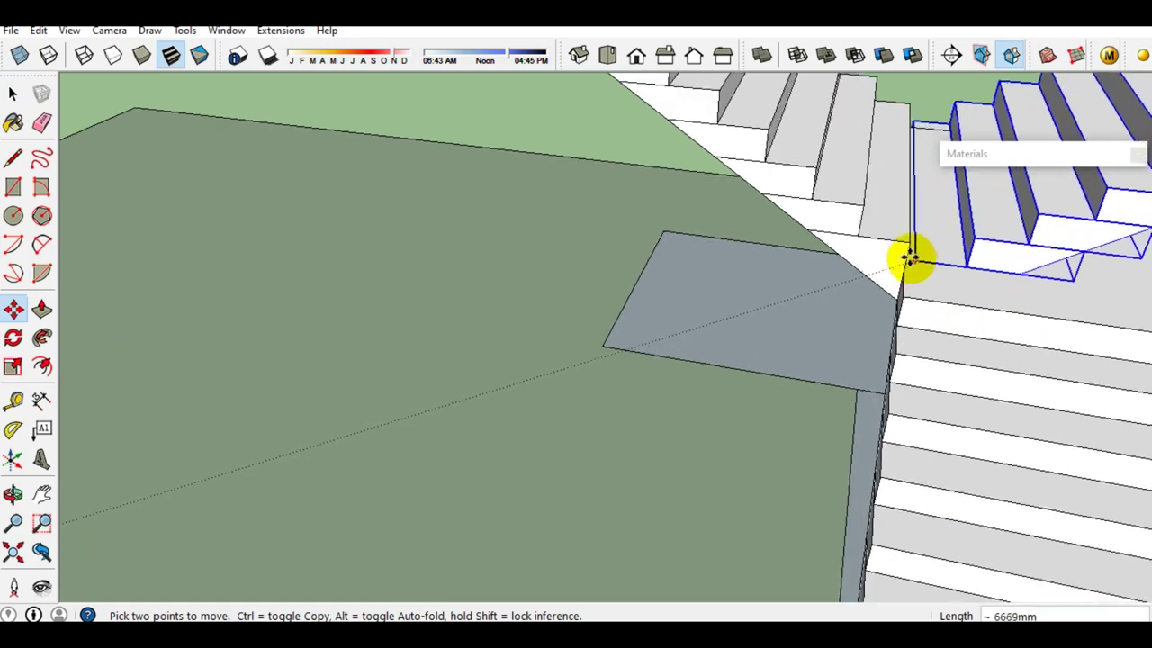
middle_drag(986, 343, 755, 279)
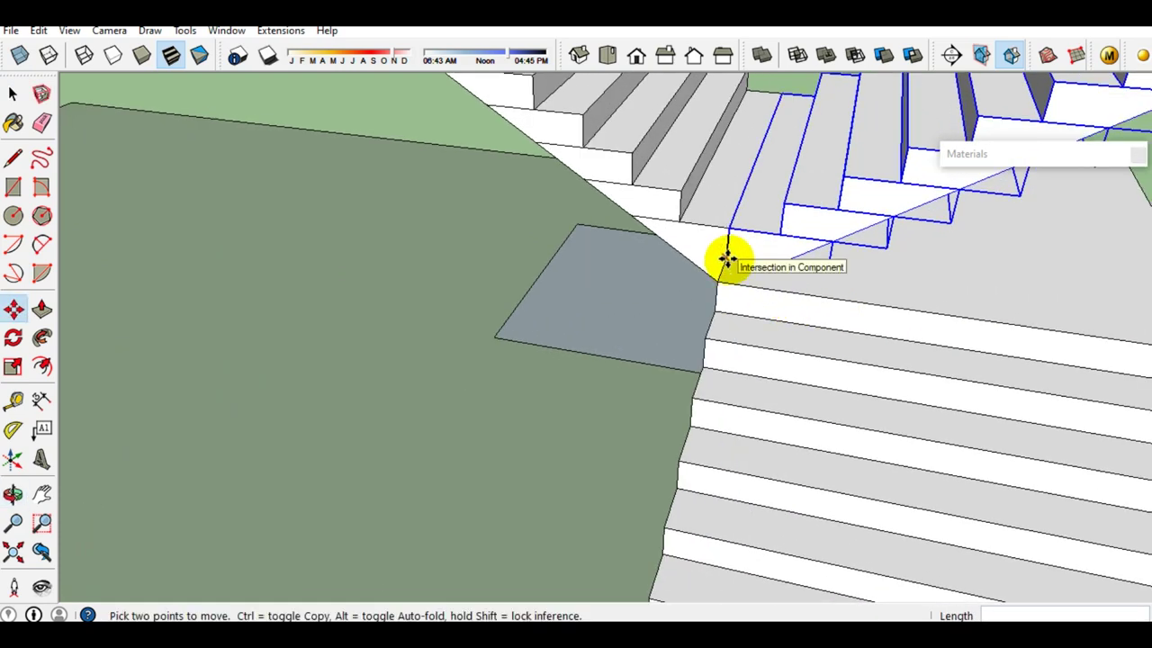
mouse_move(787, 262)
middle_down()
mouse_move(861, 250)
mouse_move(813, 252)
middle_up()
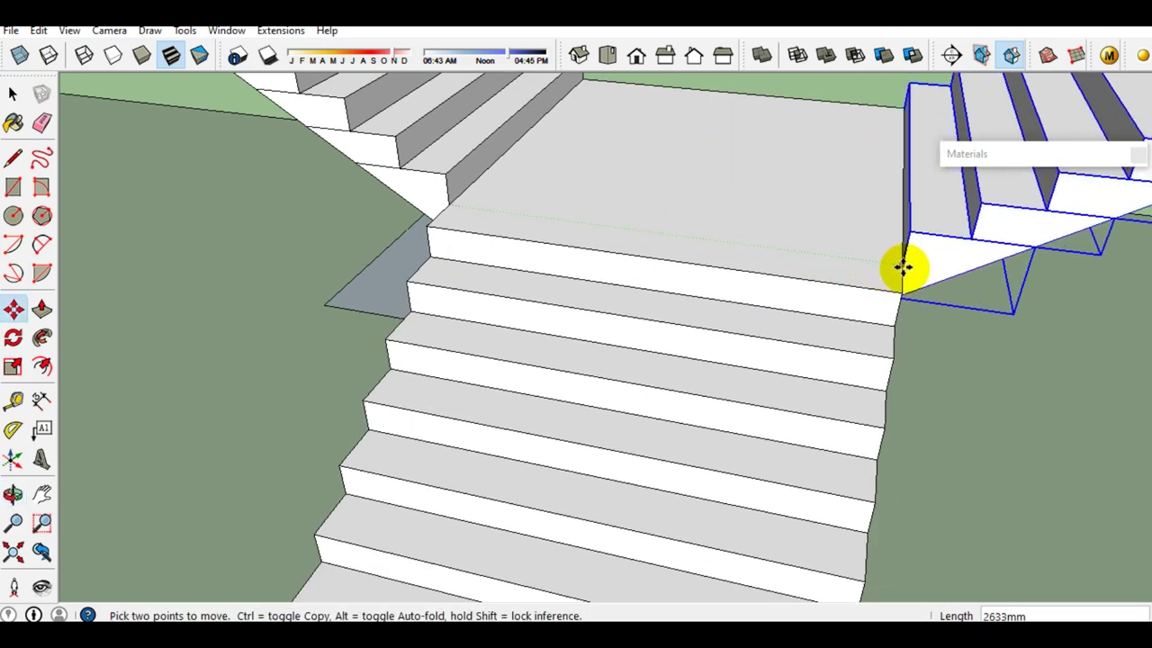
click(902, 268)
key(space)
View the stair layout in Top view, toggling Parallel Projection and back to Perspective
middle_drag(781, 287, 737, 140)
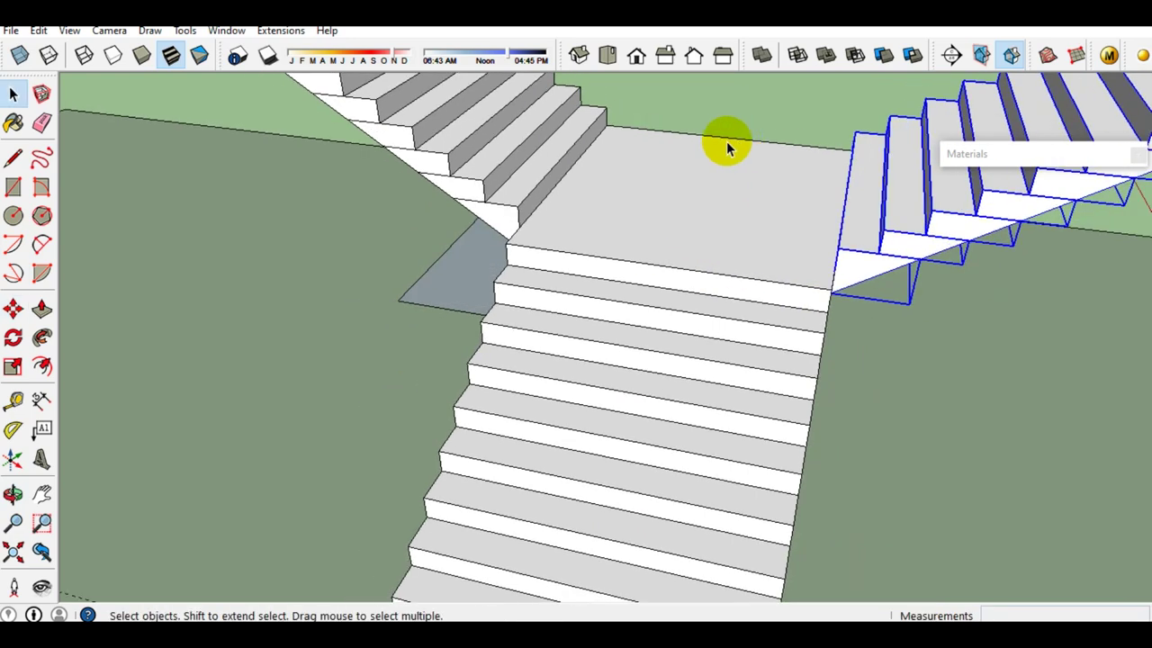
click(608, 56)
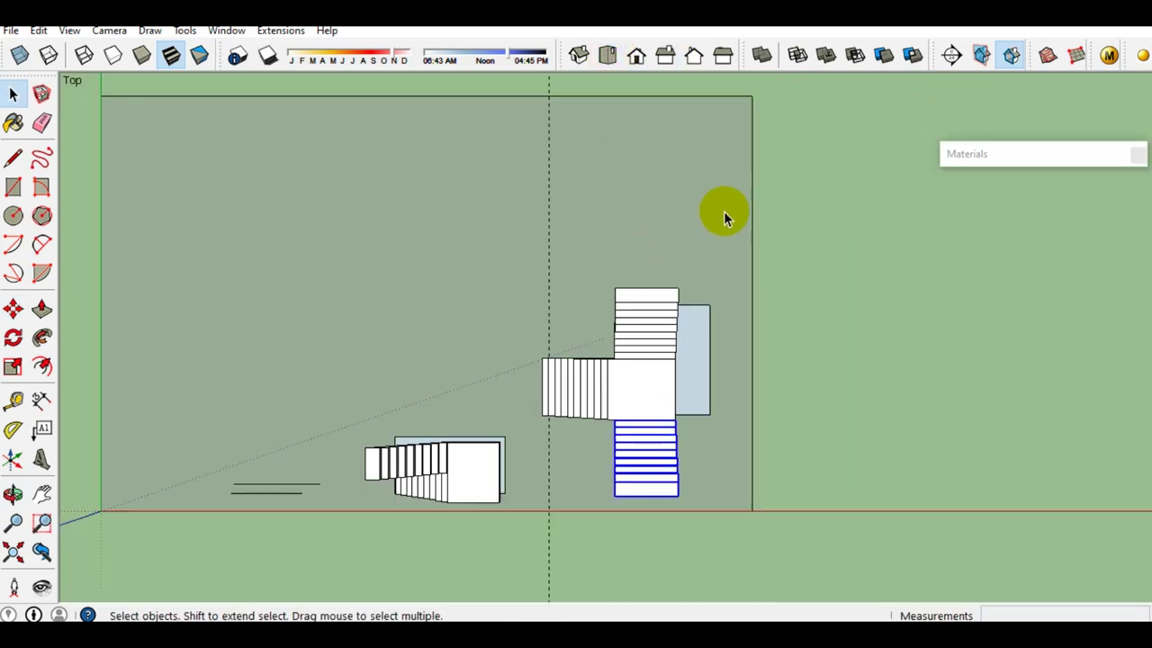
scroll(661, 320, up, 2)
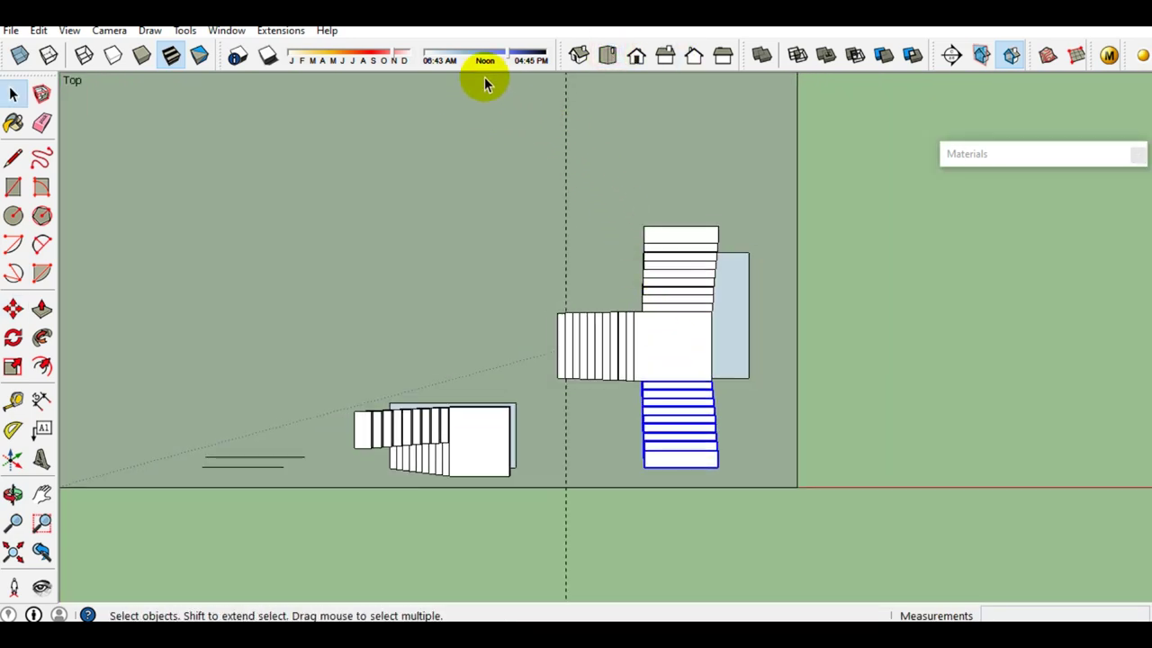
click(108, 30)
click(126, 111)
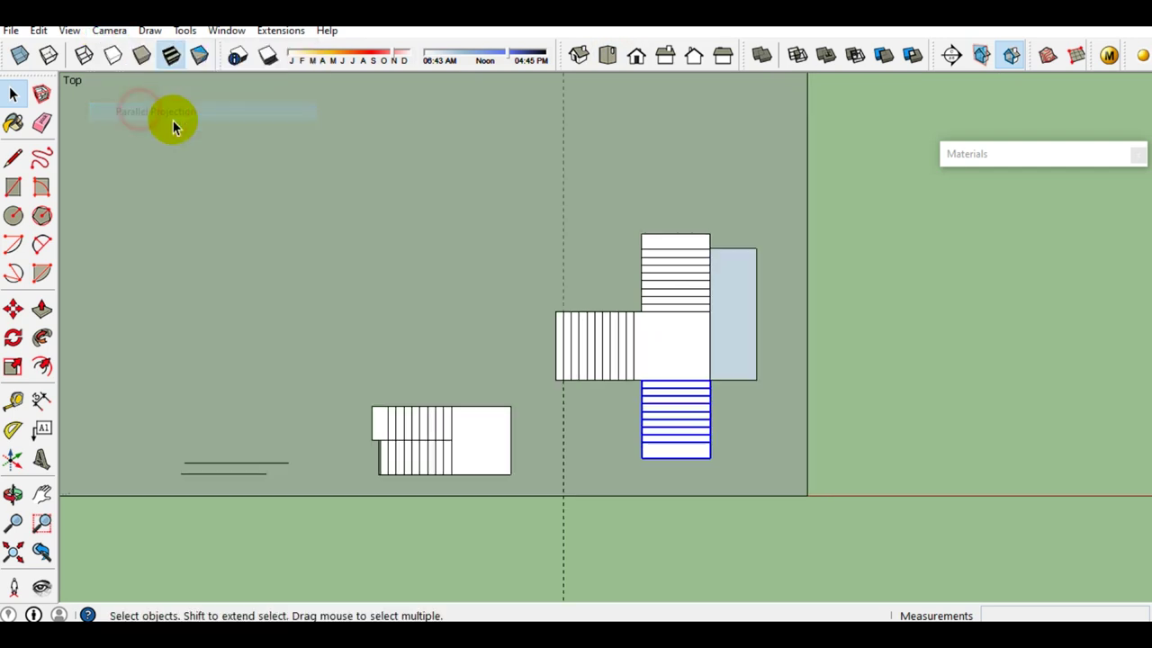
scroll(623, 285, up, 1)
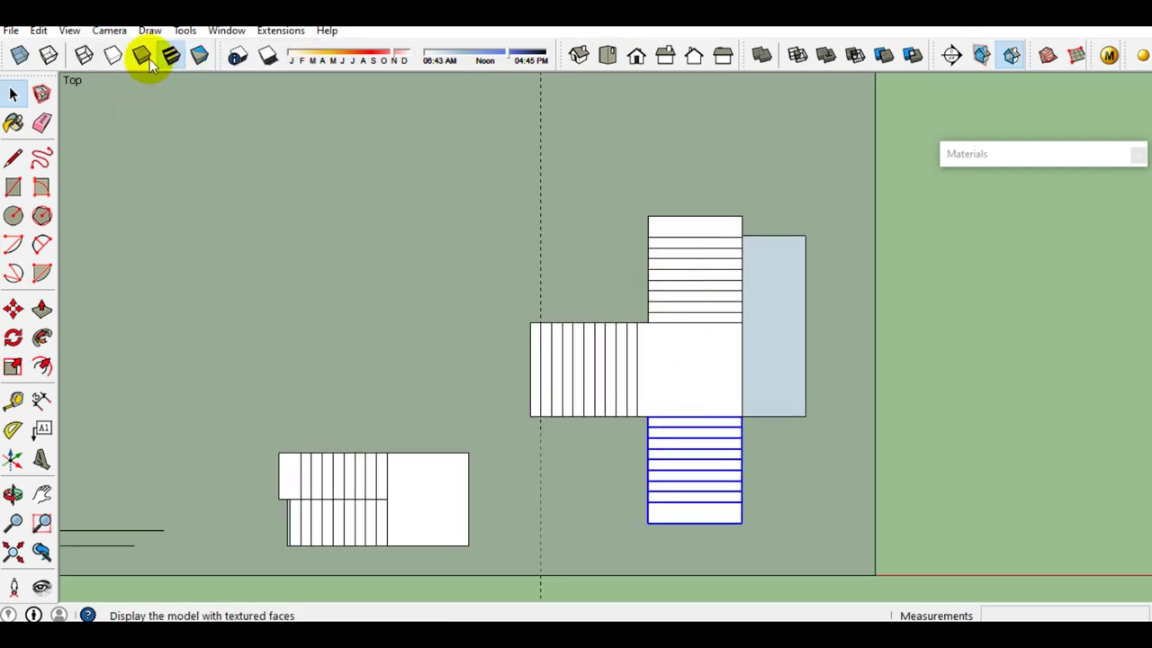
click(109, 31)
click(149, 131)
Select both stair flights and merge them with the landing using Outer Shell
mouse_move(586, 304)
middle_down()
mouse_move(558, 327)
mouse_move(678, 291)
mouse_move(748, 230)
mouse_move(438, 108)
mouse_move(270, 129)
mouse_move(702, 347)
mouse_move(664, 260)
mouse_move(540, 244)
mouse_move(676, 370)
mouse_move(901, 383)
mouse_move(859, 285)
mouse_move(870, 335)
middle_up()
drag(871, 329, 572, 166)
mouse_move(618, 340)
middle_down()
mouse_move(674, 471)
mouse_move(601, 389)
middle_up()
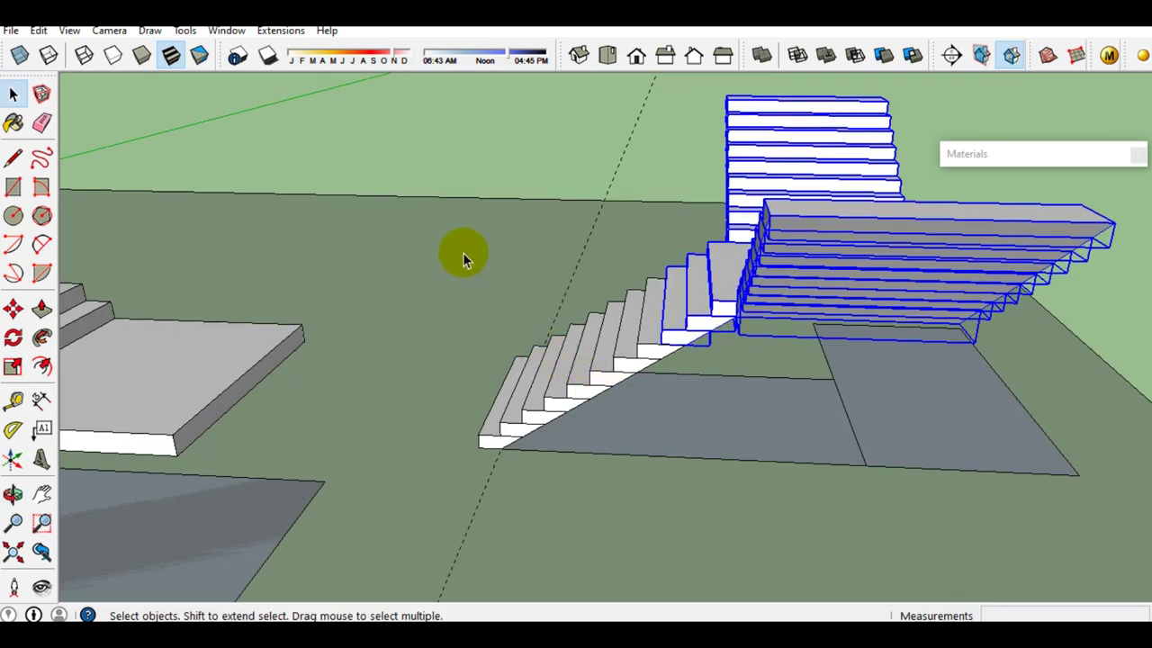
ctrl+drag(463, 252, 731, 449)
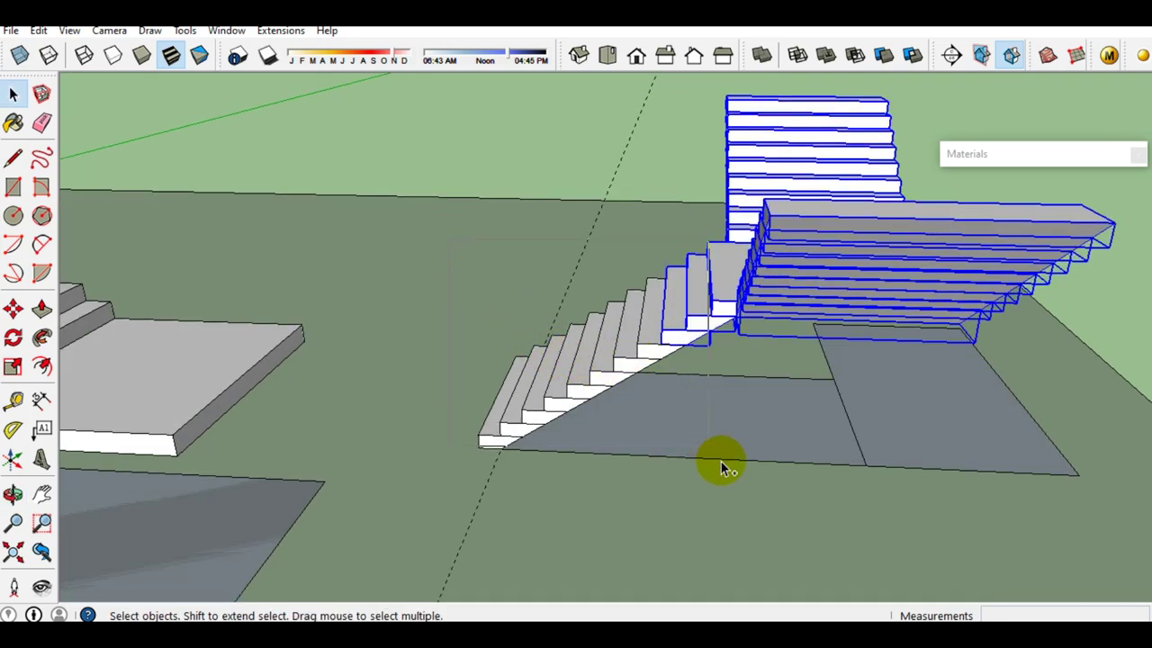
mouse_move(731, 450)
middle_down()
mouse_move(606, 304)
mouse_move(867, 333)
middle_up()
right_click(867, 333)
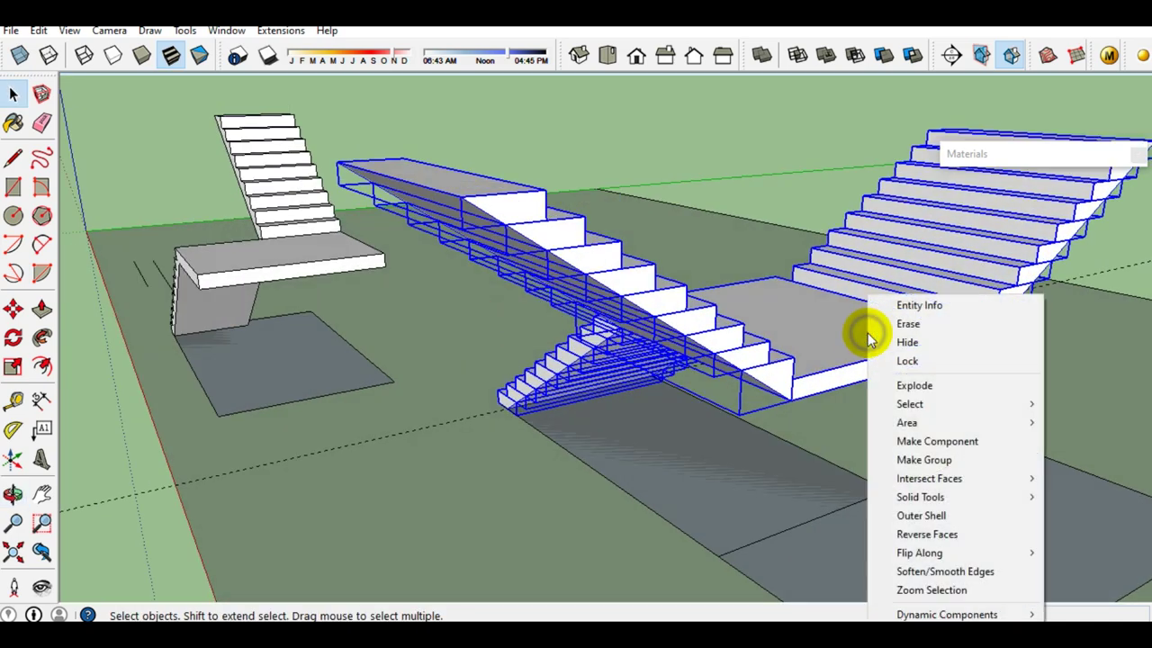
click(927, 516)
Clear the selection and orbit around the merged staircase, then bring up the YouTube browser
mouse_move(951, 527)
middle_down()
mouse_move(715, 306)
mouse_move(741, 437)
mouse_move(1090, 406)
mouse_move(1131, 381)
mouse_move(1147, 427)
mouse_move(642, 419)
mouse_move(442, 334)
mouse_move(596, 321)
mouse_move(903, 474)
mouse_move(570, 404)
mouse_move(555, 236)
mouse_move(628, 321)
mouse_move(957, 334)
mouse_move(945, 386)
mouse_move(450, 342)
middle_up()
scroll(571, 404, up, 1)
click(569, 406)
scroll(579, 354, up, 2)
mouse_move(580, 353)
middle_down()
mouse_move(892, 375)
mouse_move(722, 391)
middle_up()
middle_drag(635, 378, 869, 373)
mouse_move(733, 295)
middle_down()
mouse_move(828, 334)
mouse_move(440, 278)
middle_up()
mouse_move(539, 322)
middle_down()
mouse_move(941, 347)
mouse_move(895, 283)
mouse_move(772, 267)
mouse_move(496, 302)
mouse_move(617, 350)
mouse_move(586, 342)
mouse_move(510, 355)
mouse_move(591, 337)
mouse_move(619, 317)
mouse_move(498, 338)
mouse_move(771, 283)
mouse_move(612, 311)
mouse_move(901, 338)
middle_up()
mouse_move(586, 275)
middle_down()
mouse_move(741, 269)
mouse_move(604, 242)
mouse_move(711, 227)
mouse_move(643, 243)
middle_up()
mouse_move(519, 239)
middle_down()
mouse_move(692, 206)
mouse_move(614, 232)
middle_up()
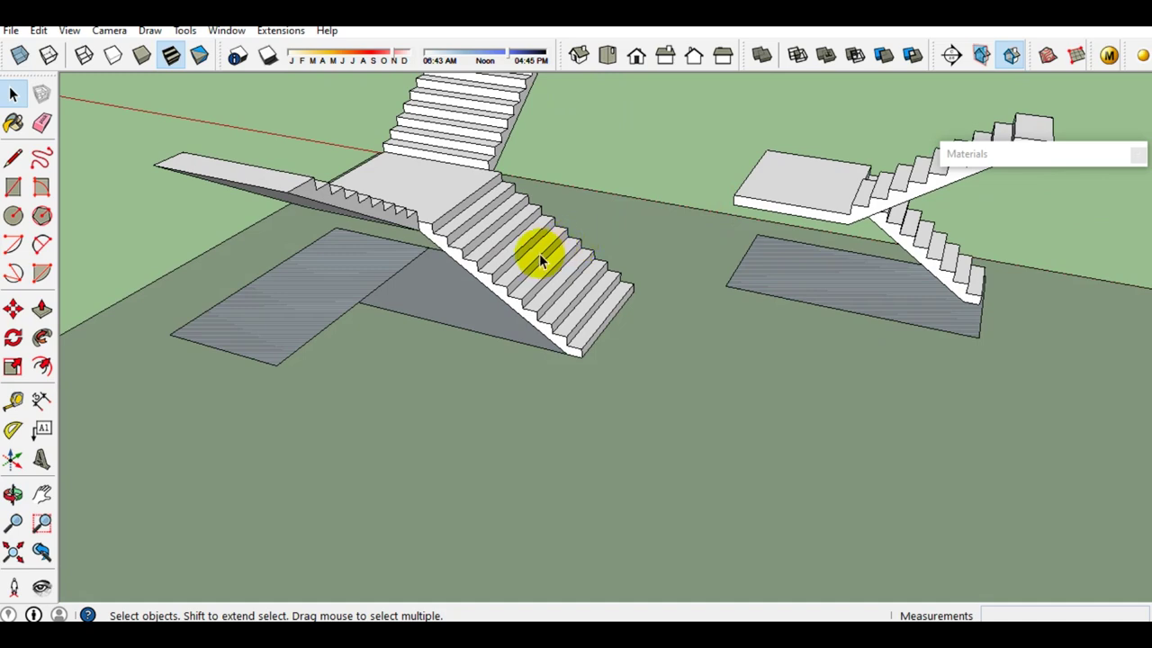
scroll(539, 252, up, 3)
mouse_move(538, 272)
middle_down()
mouse_move(547, 355)
mouse_move(506, 357)
middle_up()
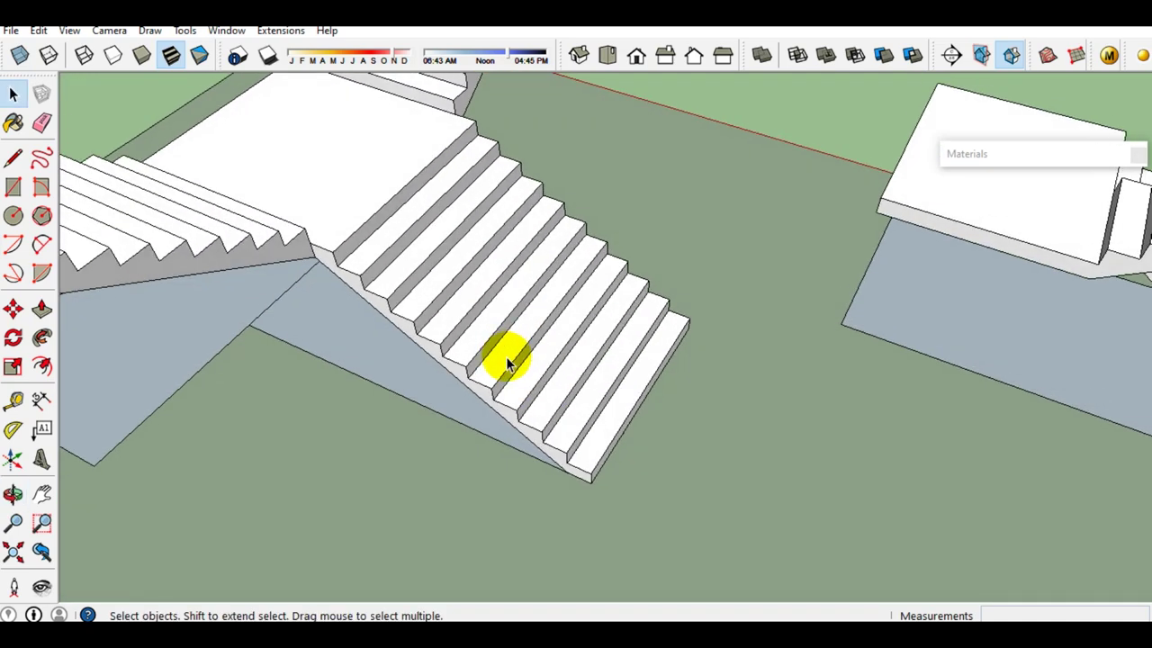
scroll(506, 356, down, 2)
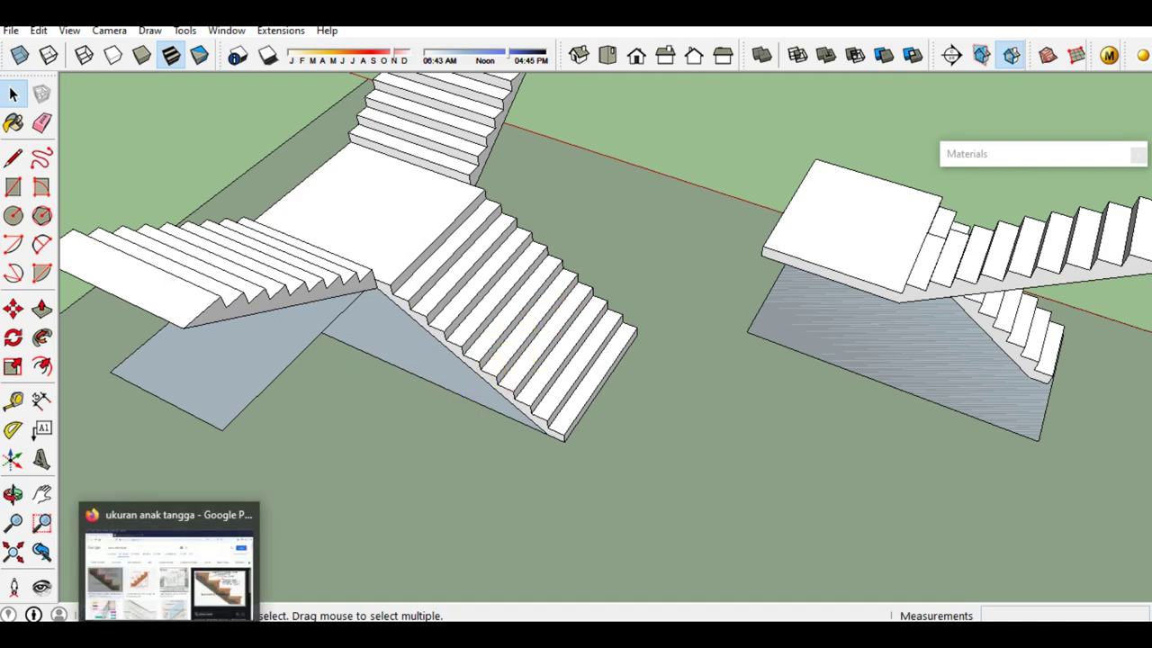
click(168, 567)
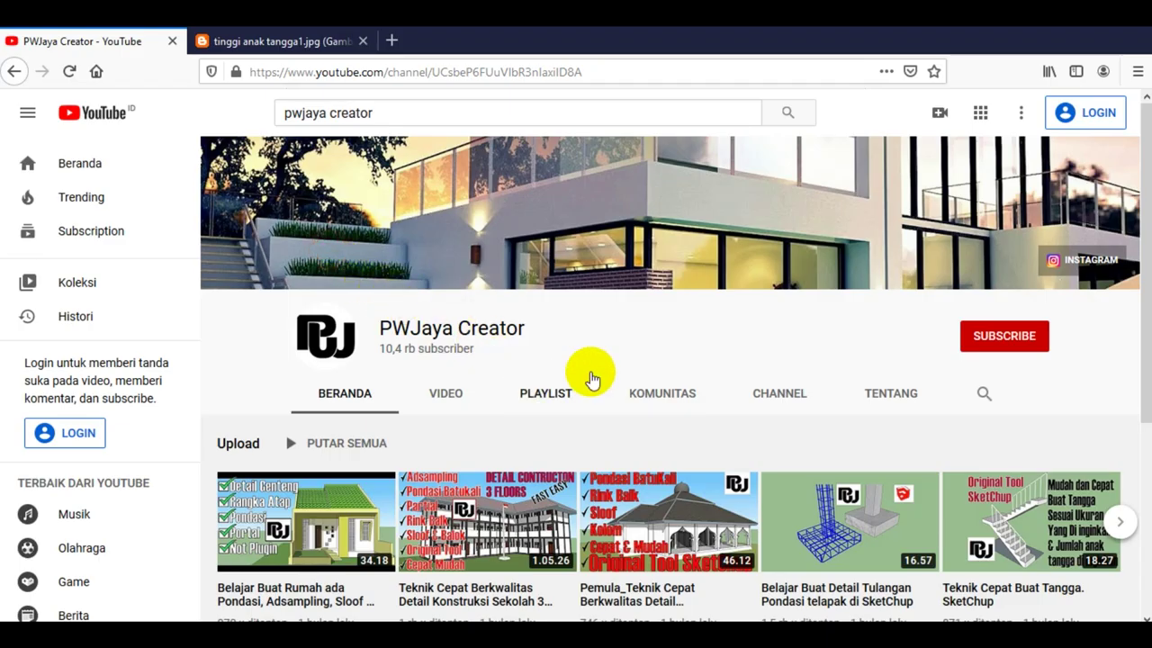
Open the channel's Videos tab and scroll down through the SketchUp tutorial thumbnails
scroll(595, 368, down, 2)
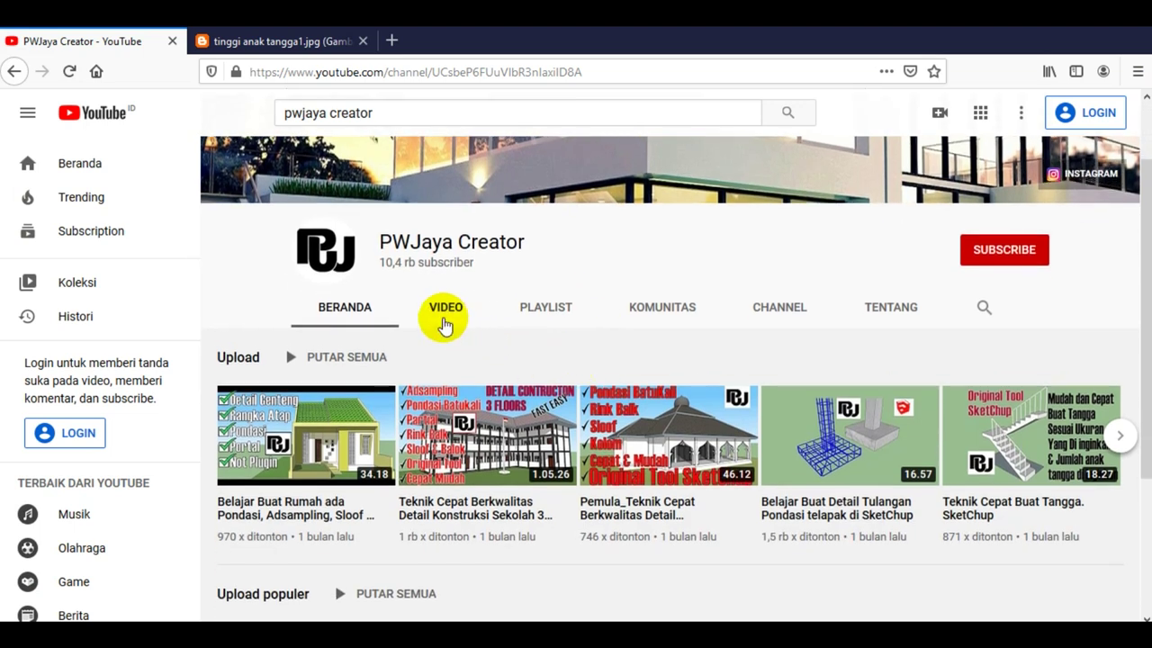
click(444, 312)
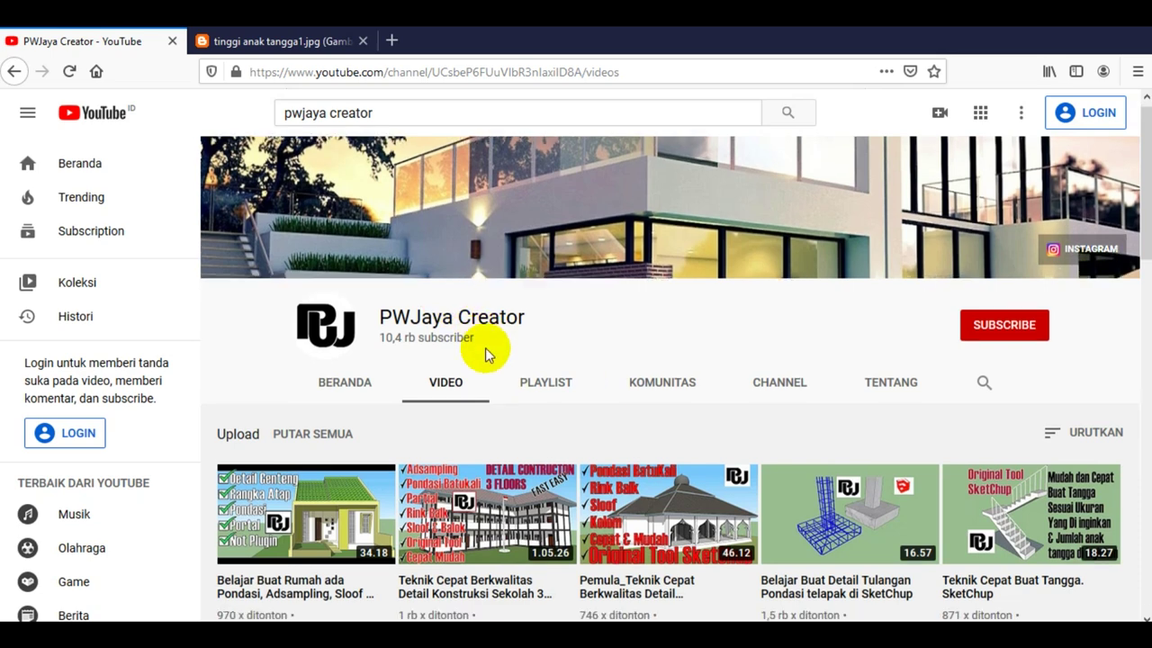
scroll(485, 348, down, 2)
scroll(485, 349, down, 1)
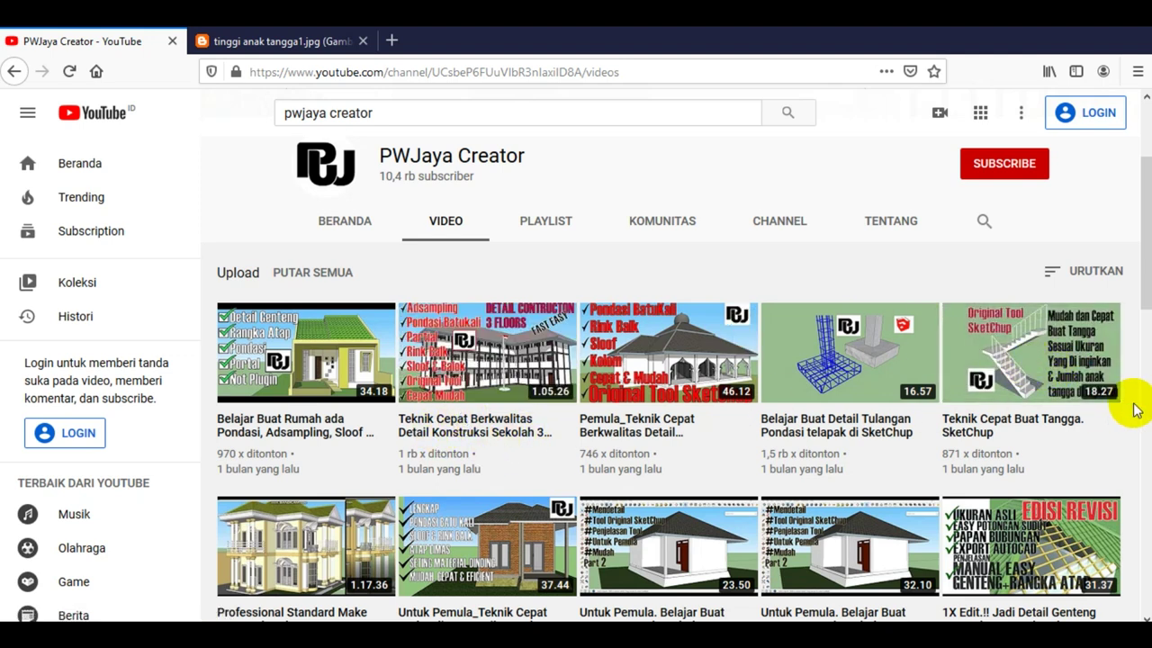
scroll(1008, 409, down, 2)
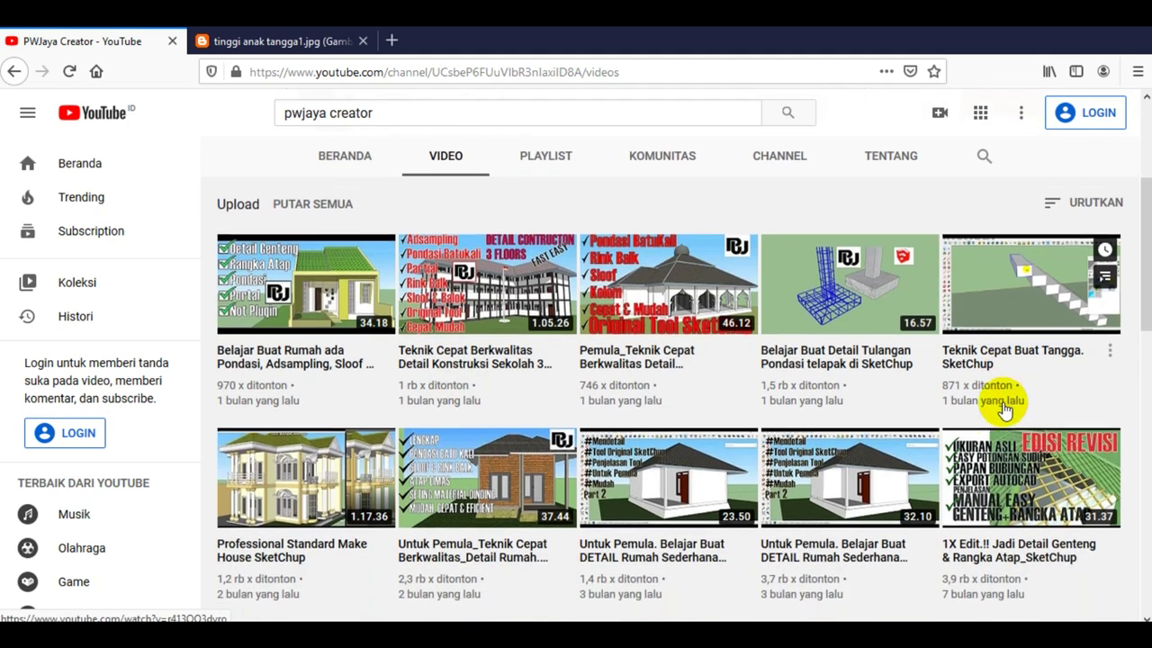
mouse_move(487, 546)
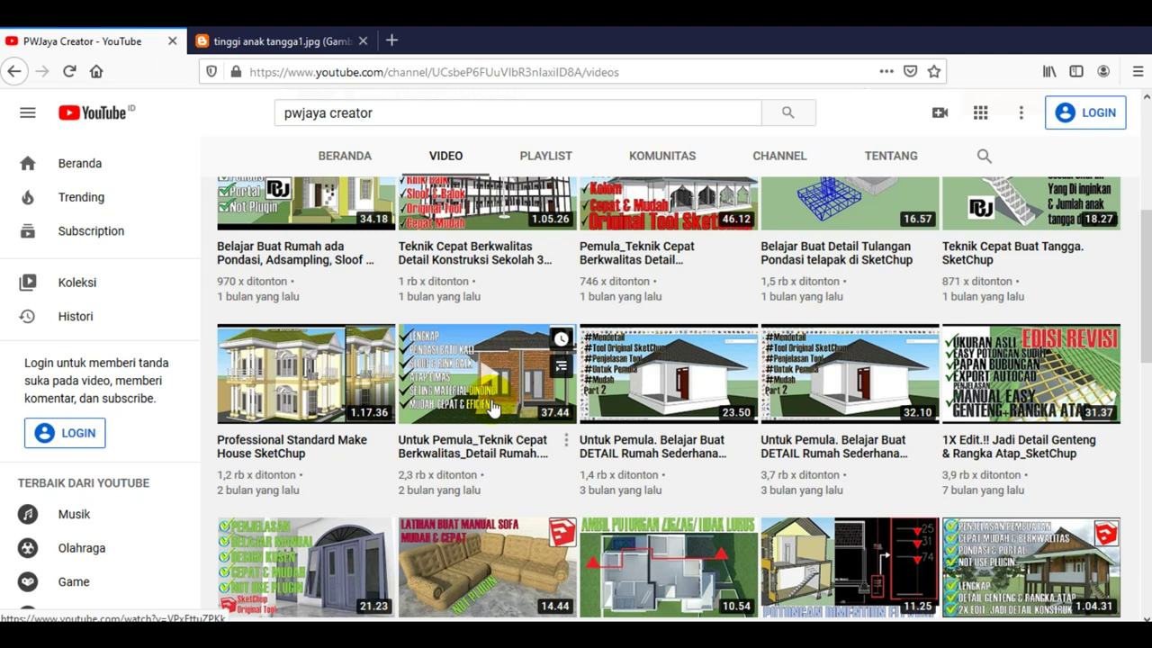
Scroll the channel's video list past tutorials like 'Belajar Buat Manual Kursi Sofa_SketchUp'
scroll(492, 408, down, 3)
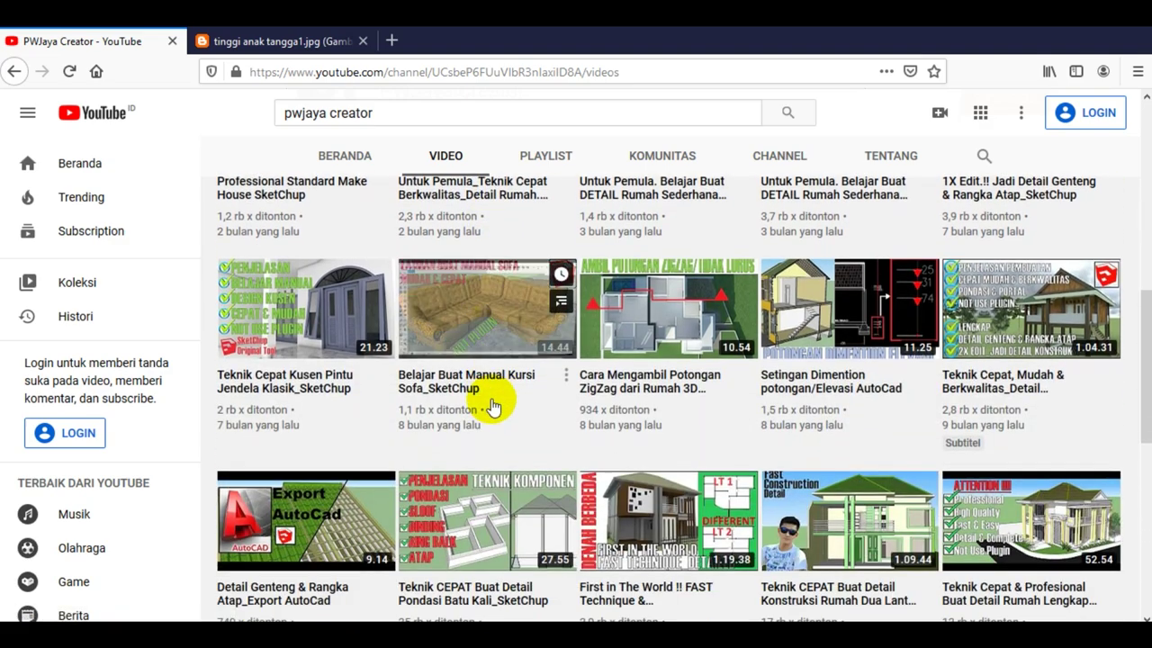
scroll(493, 406, up, 4)
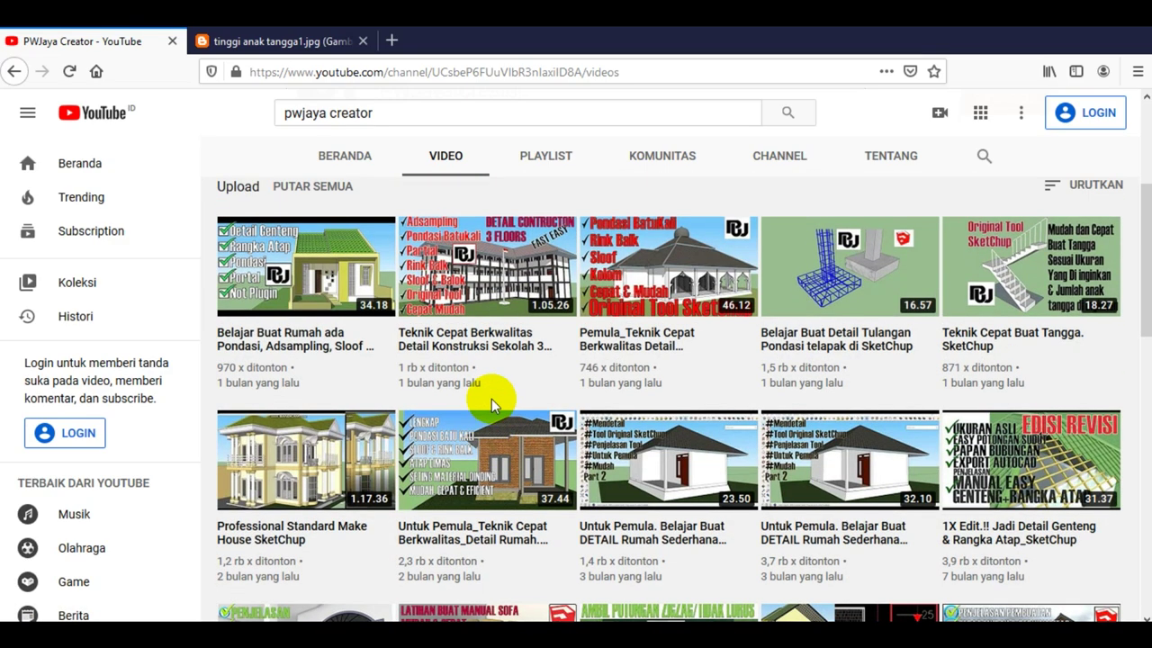
scroll(492, 405, down, 2)
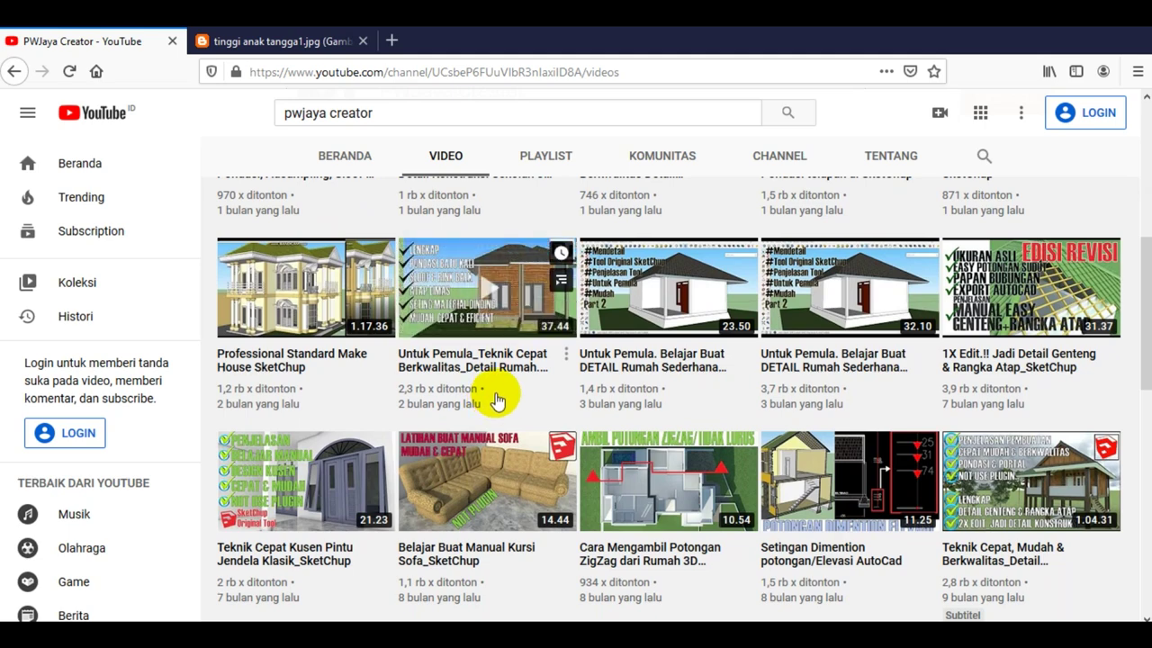
scroll(520, 369, up, 1)
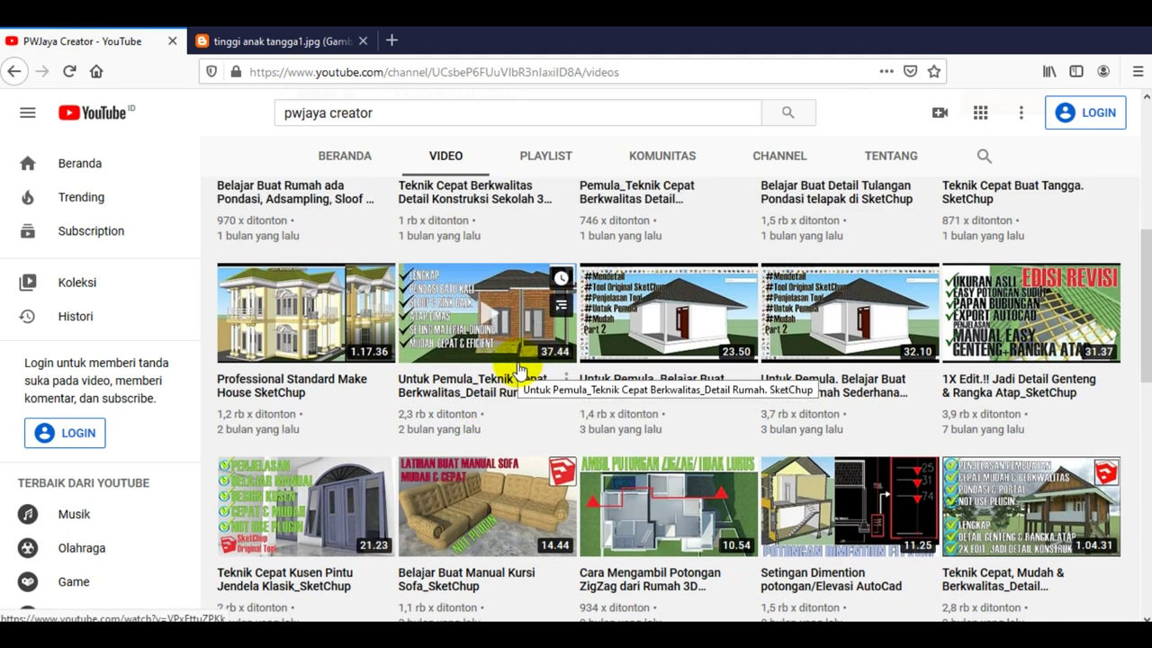
scroll(519, 369, down, 2)
scroll(519, 369, down, 1)
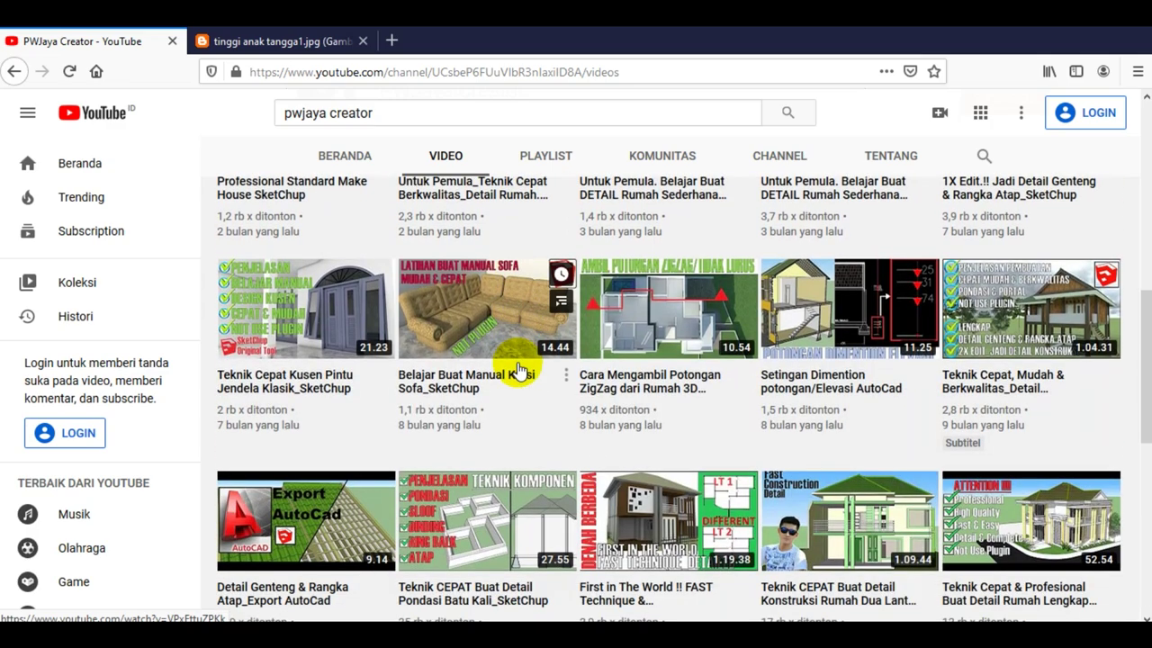
scroll(520, 369, down, 1)
scroll(519, 369, down, 1)
scroll(570, 390, down, 2)
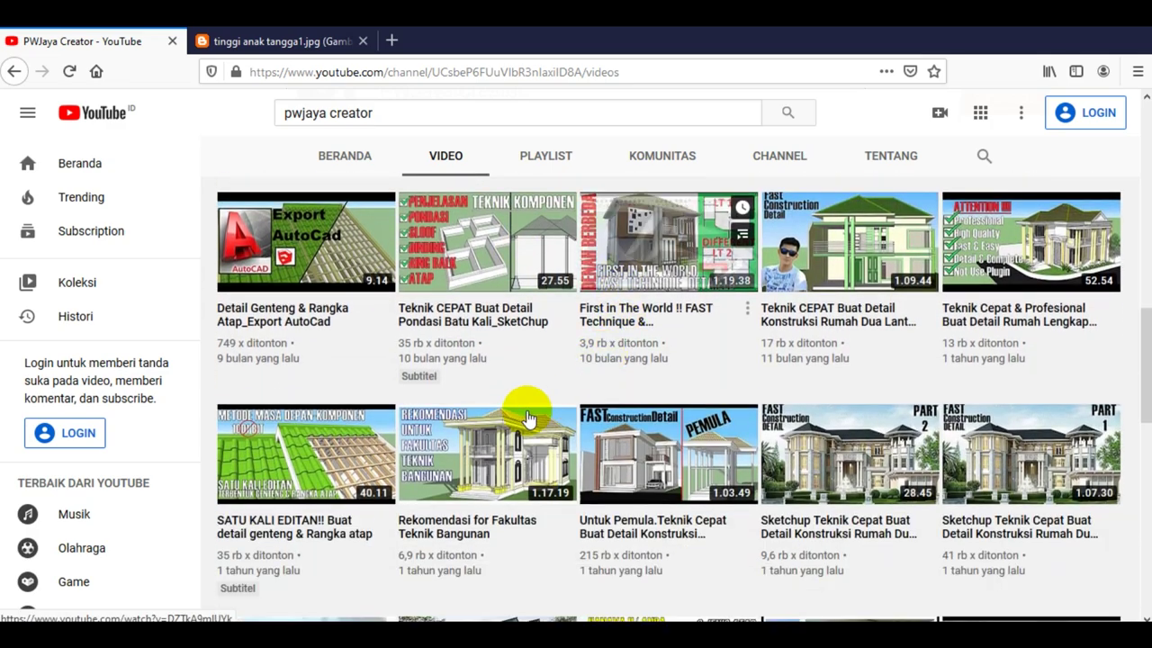
scroll(334, 360, down, 2)
scroll(616, 337, up, 5)
scroll(630, 341, up, 2)
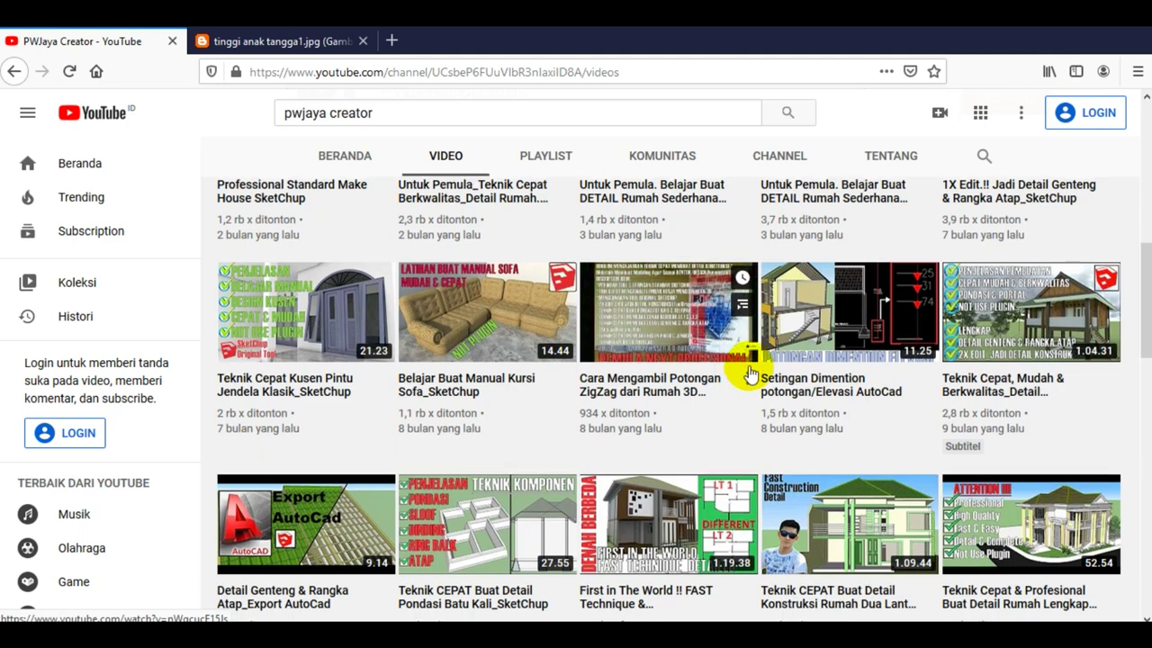
scroll(810, 377, up, 2)
scroll(1034, 387, up, 1)
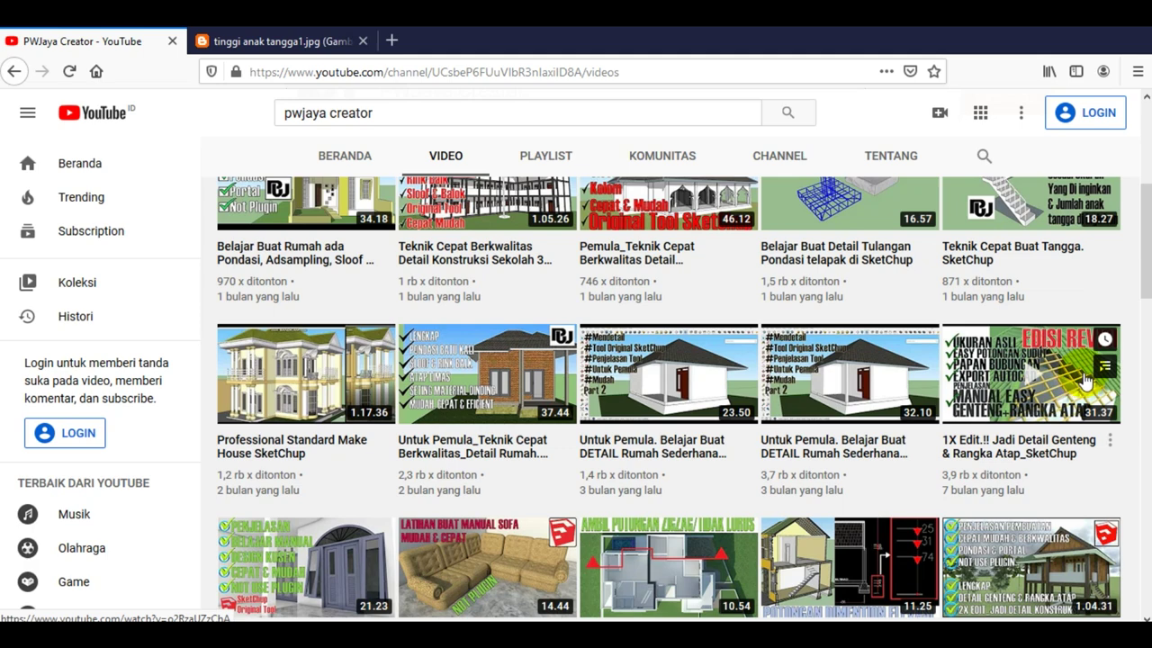
scroll(1086, 383, down, 2)
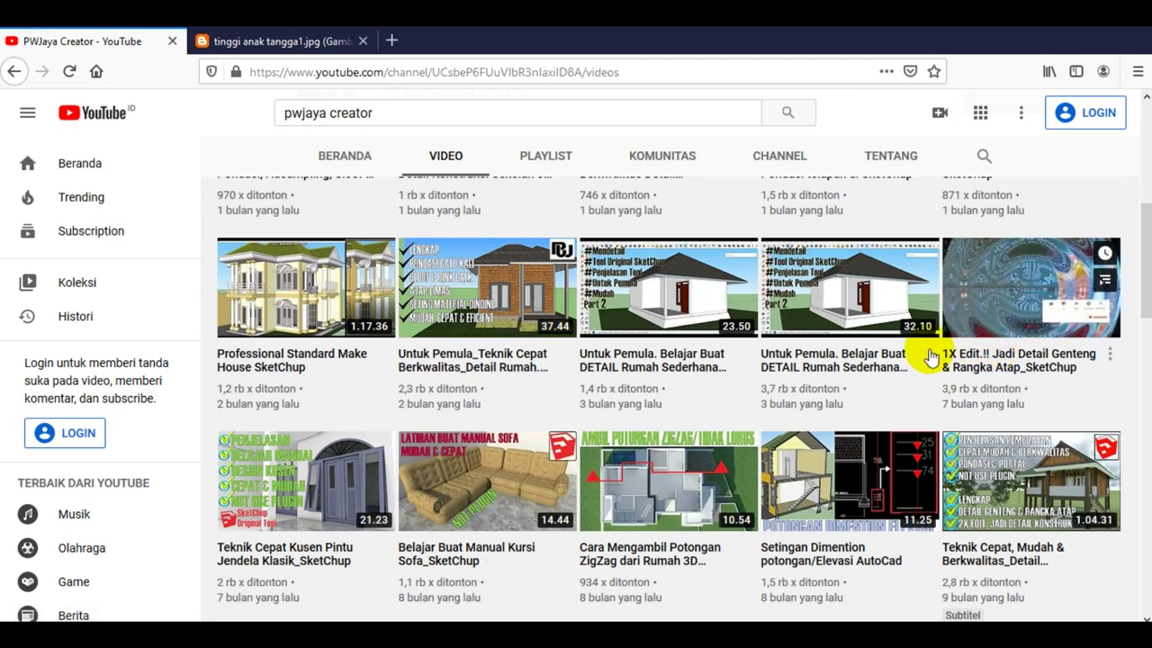
mouse_move(848, 286)
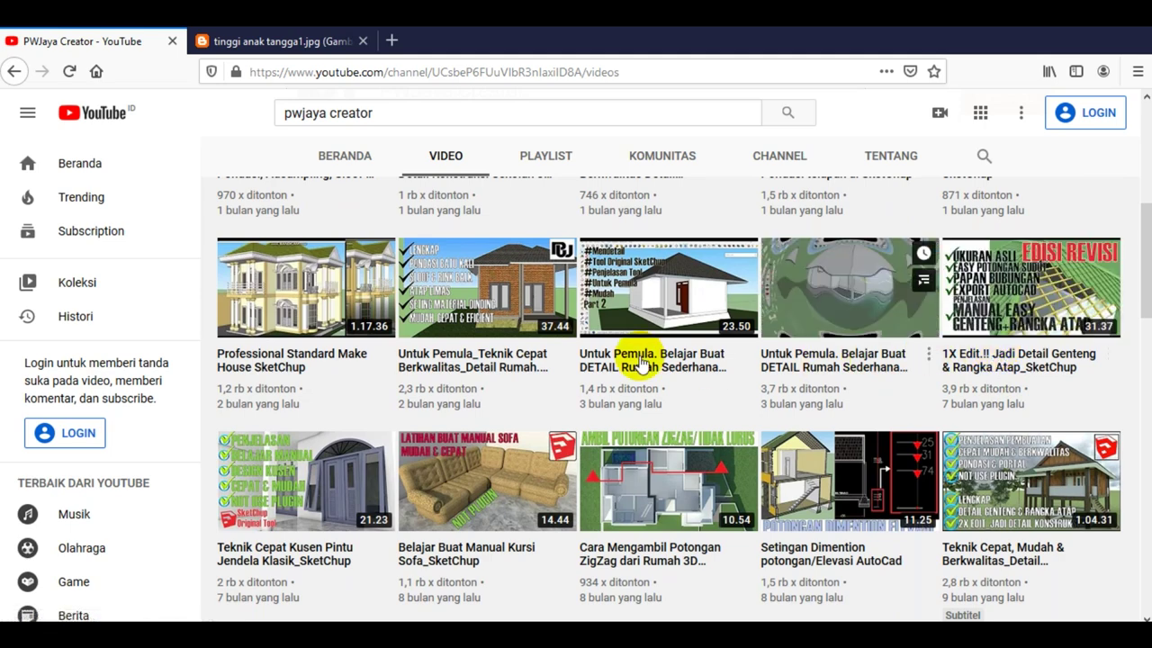
scroll(514, 334, up, 2)
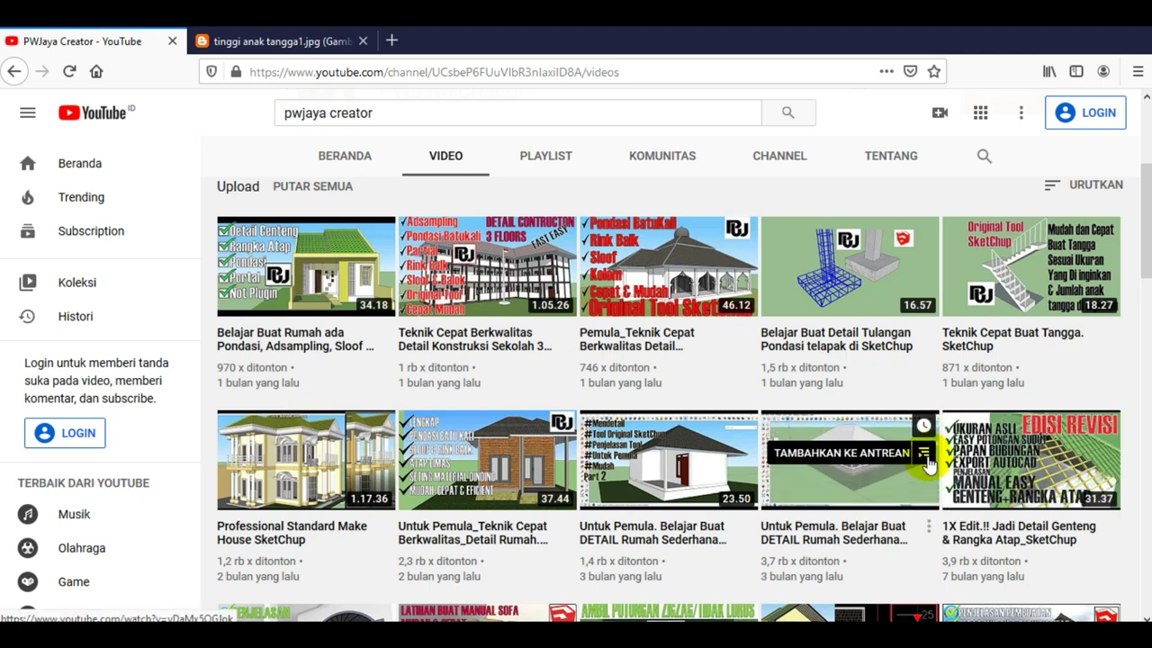
mouse_move(668, 286)
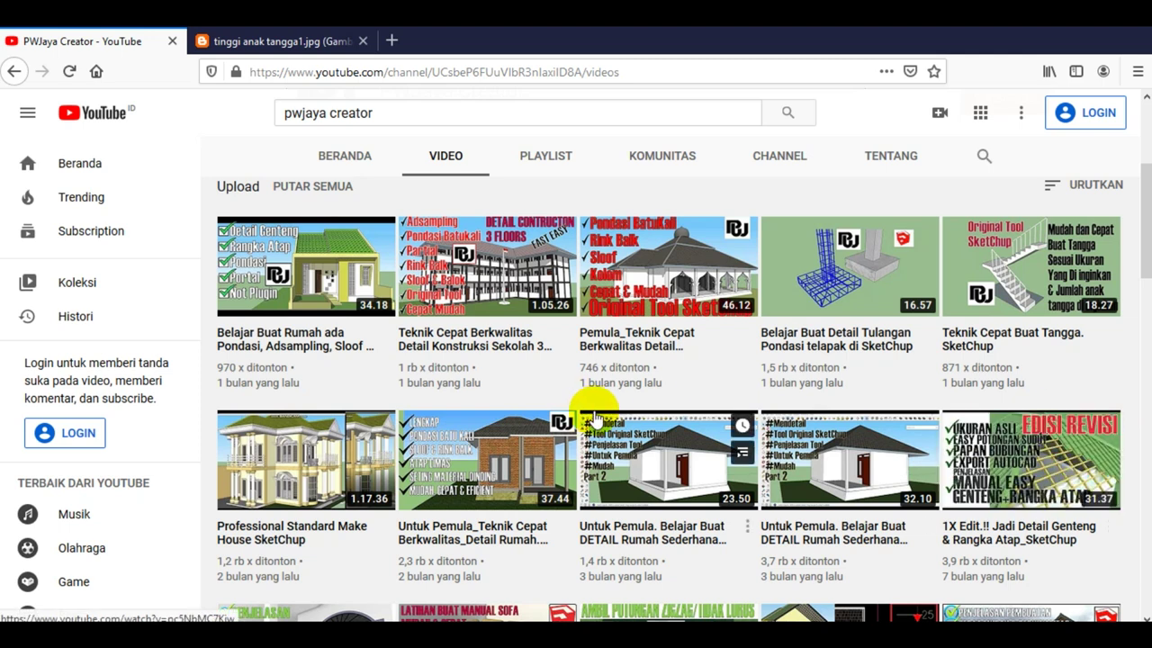
scroll(594, 419, down, 2)
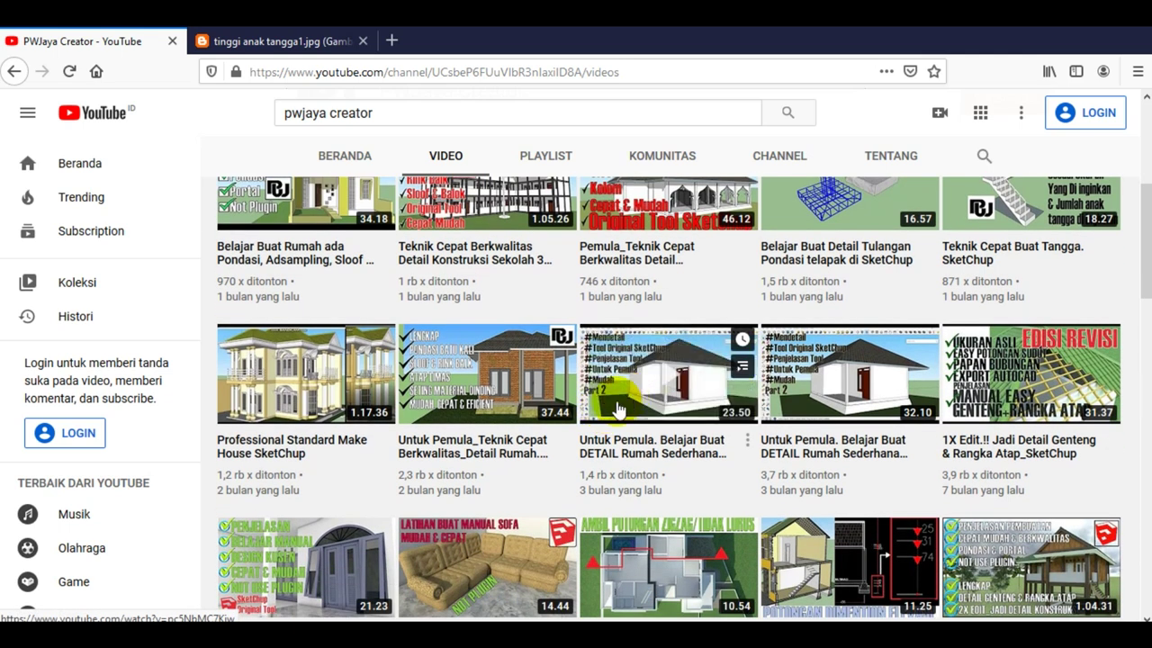
scroll(682, 450, down, 2)
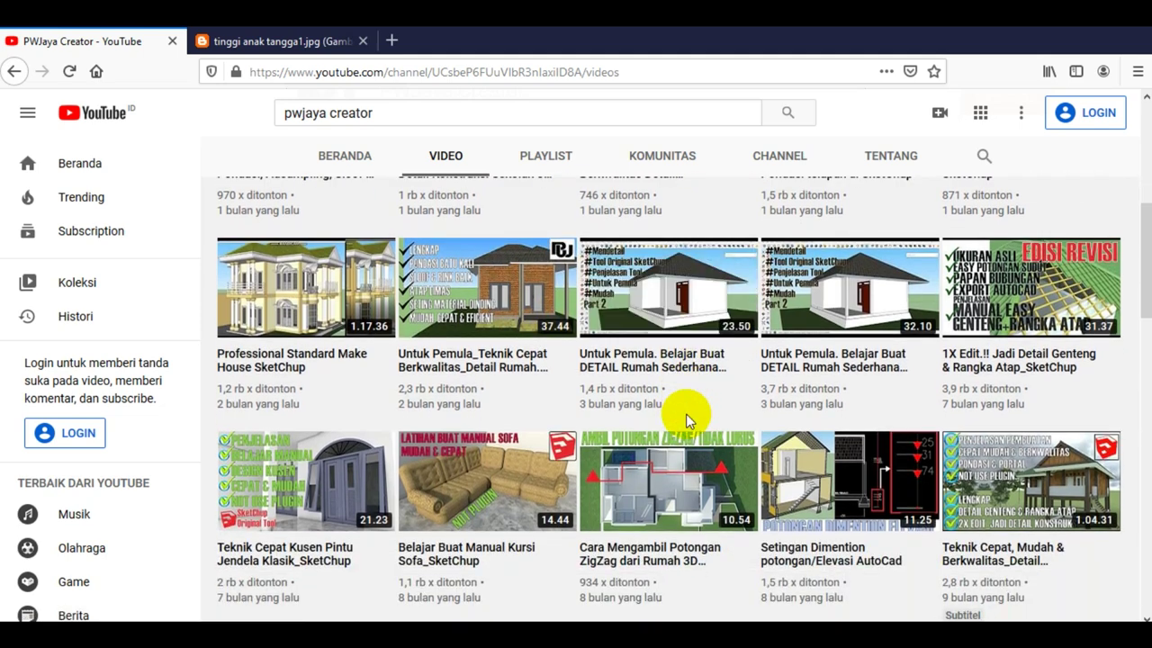
scroll(686, 413, up, 2)
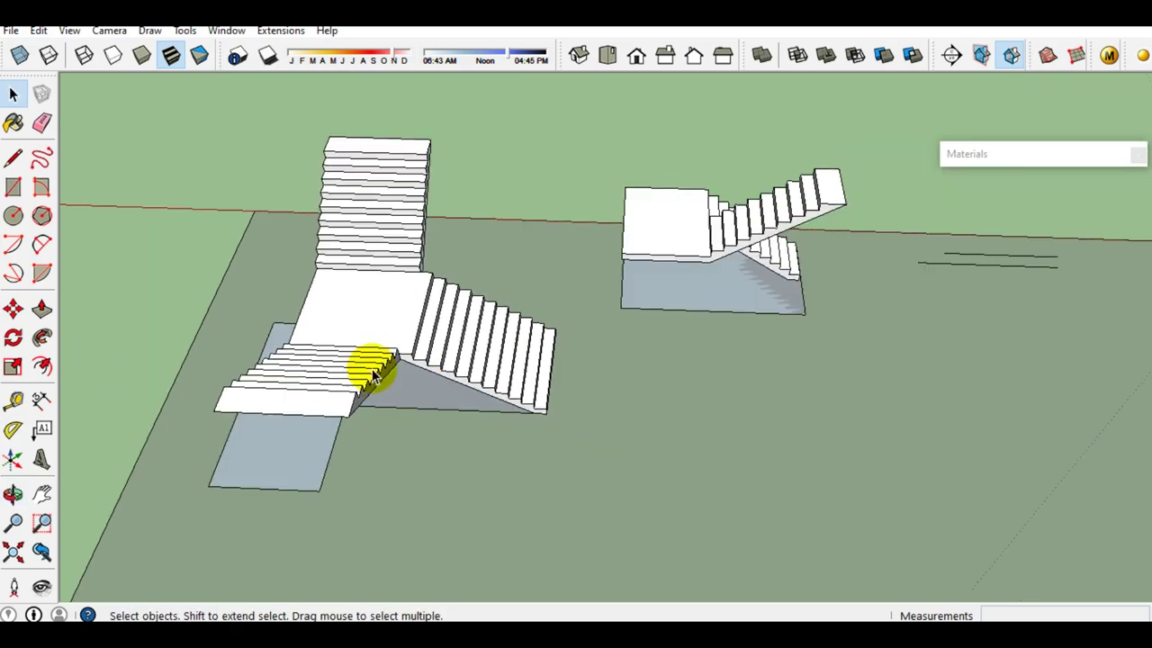
Orbit and zoom in on the foot of the lower stair flight
middle_drag(375, 376, 555, 321)
scroll(565, 352, up, 3)
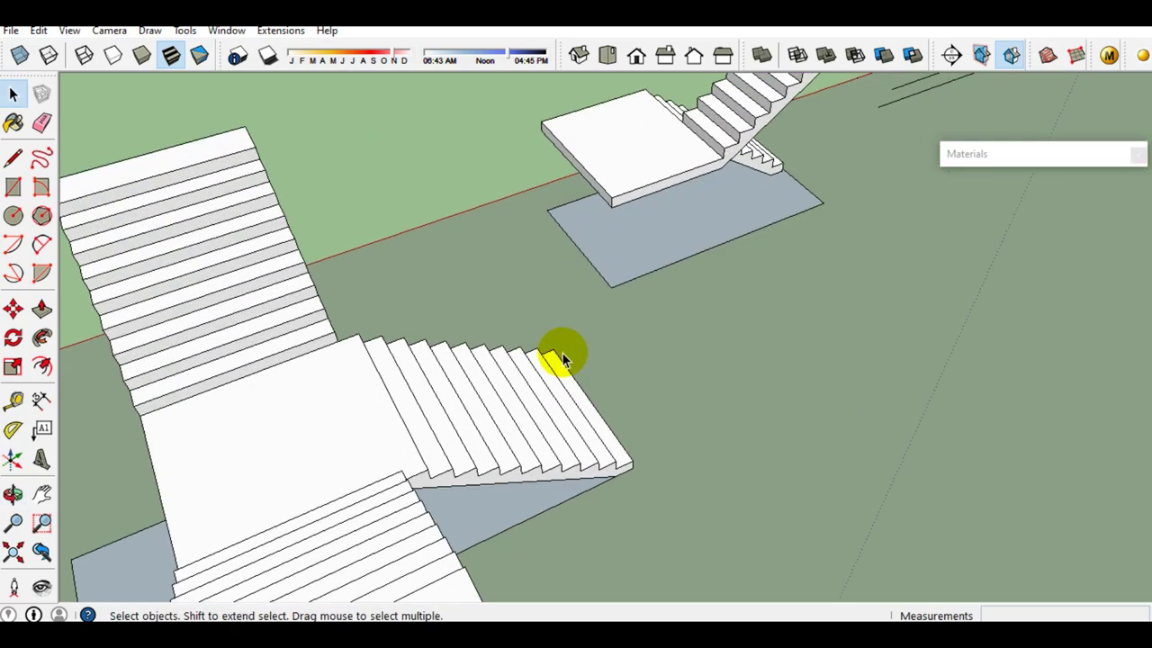
middle_drag(560, 350, 215, 320)
scroll(407, 275, up, 3)
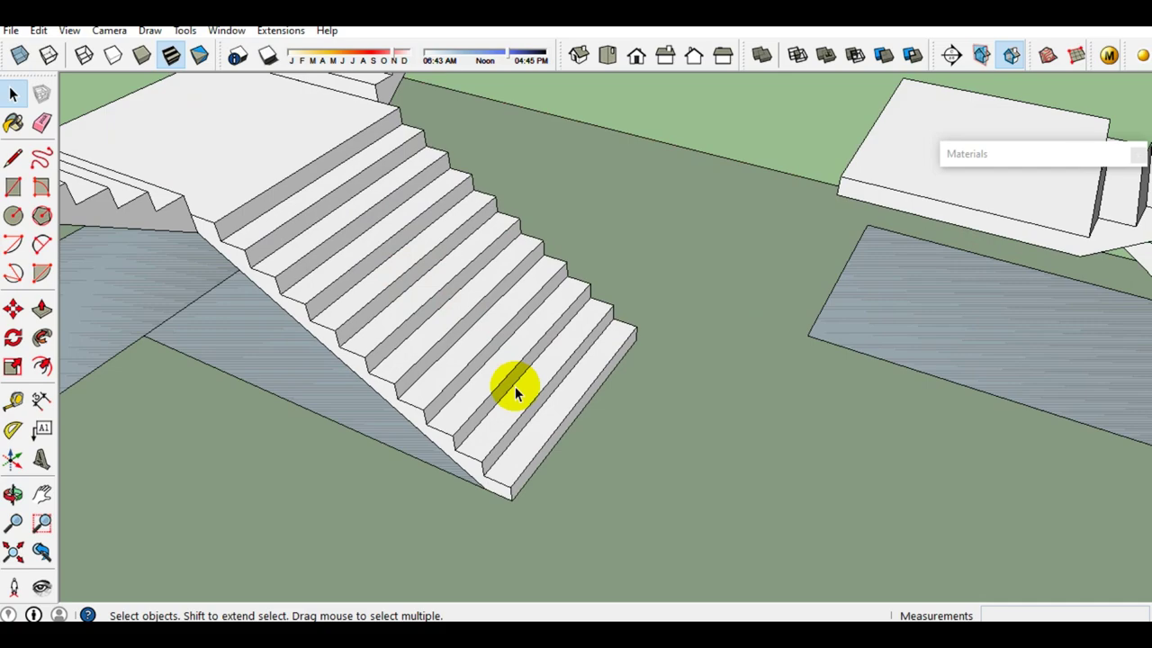
scroll(514, 386, down, 3)
mouse_move(887, 257)
middle_down()
mouse_move(423, 239)
mouse_move(707, 391)
mouse_move(449, 354)
middle_up()
scroll(463, 372, up, 2)
scroll(463, 372, up, 2)
scroll(463, 371, up, 2)
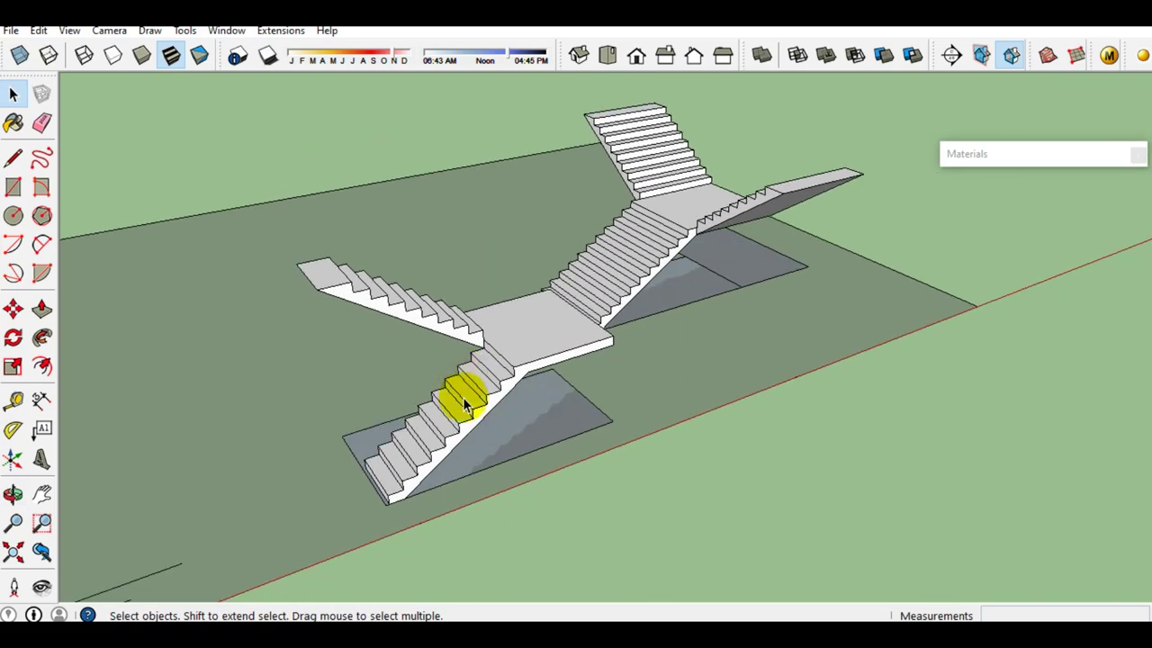
scroll(399, 488, up, 2)
scroll(398, 489, up, 1)
scroll(398, 489, down, 1)
scroll(393, 487, up, 2)
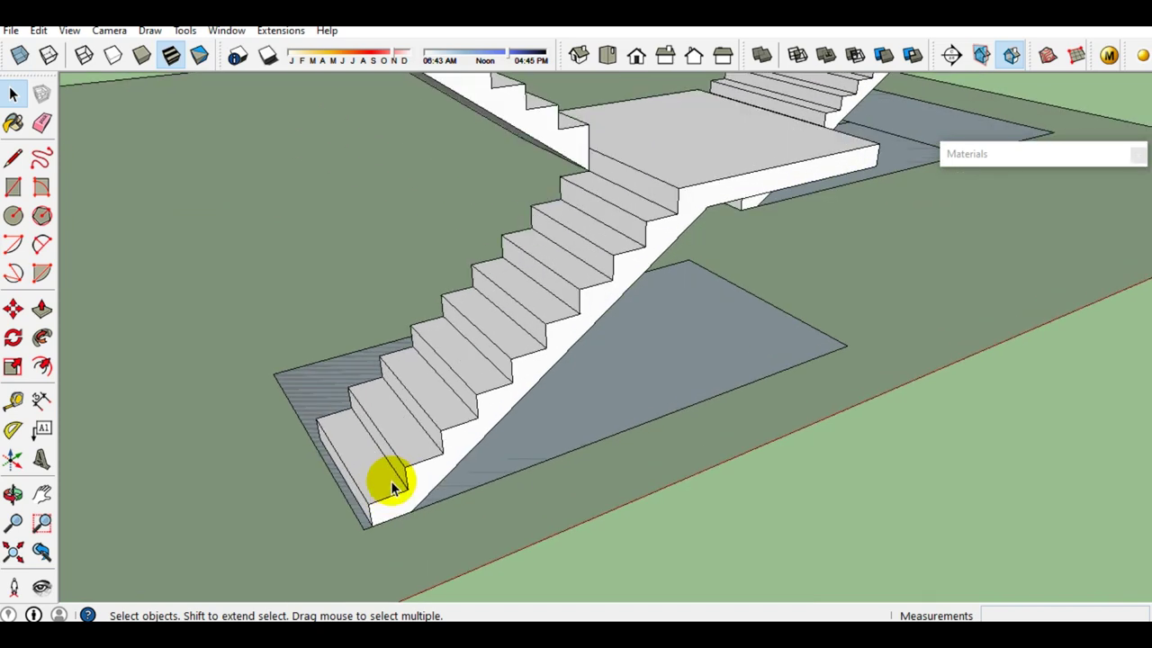
scroll(387, 476, up, 2)
scroll(386, 475, up, 1)
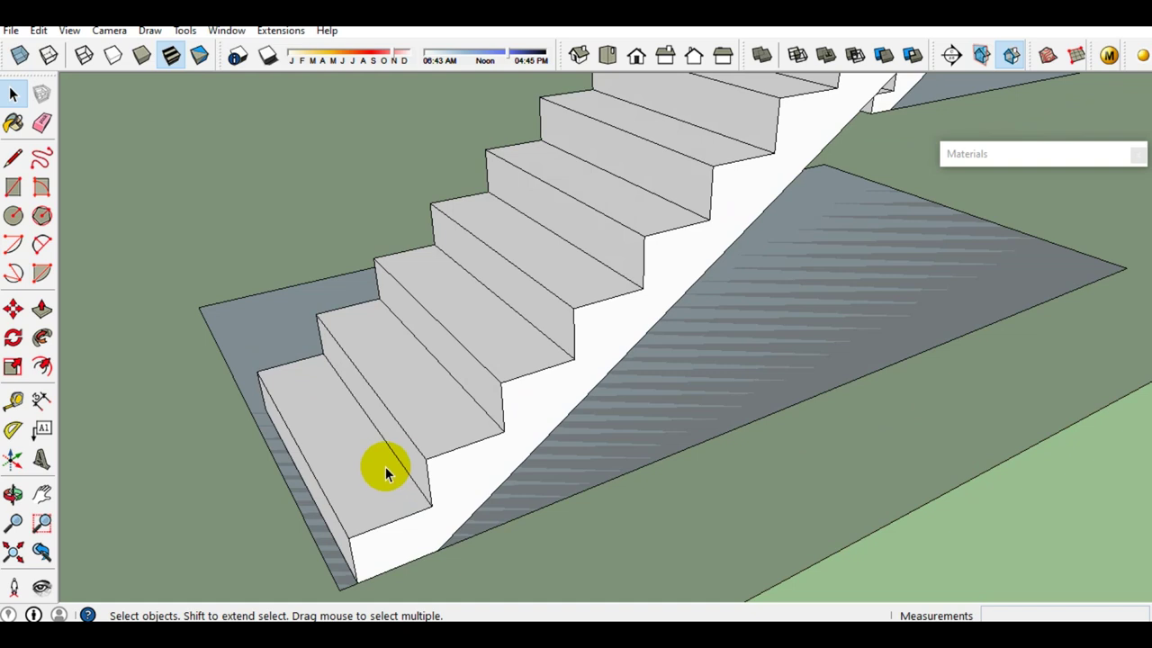
scroll(385, 466, down, 2)
scroll(401, 459, down, 1)
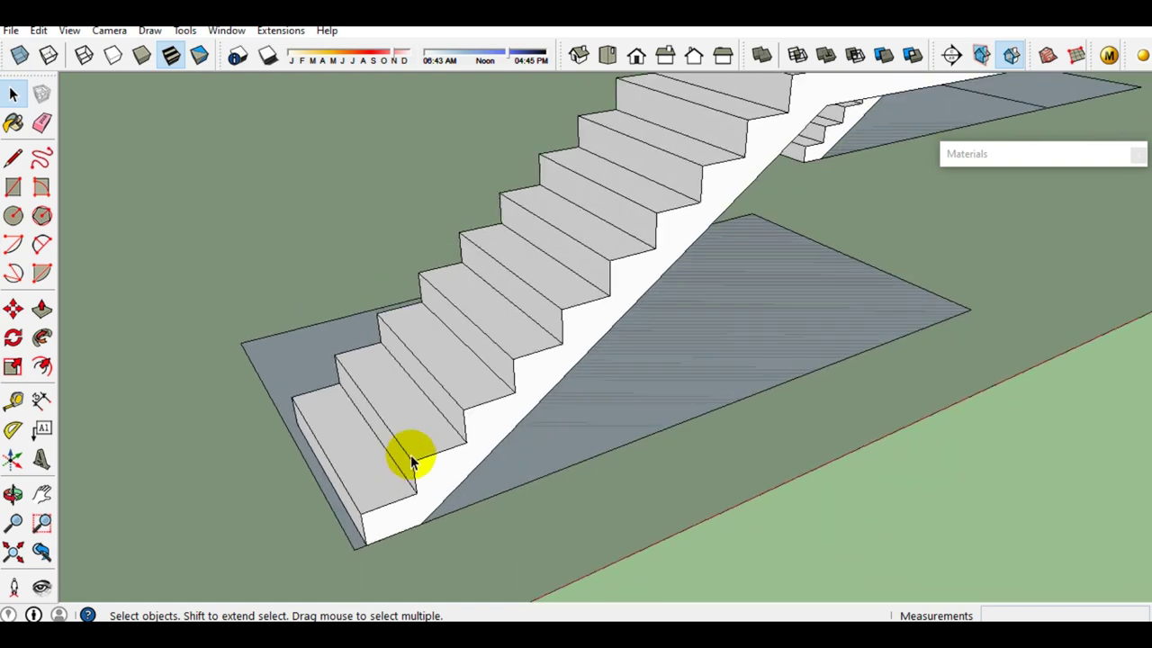
scroll(458, 442, up, 2)
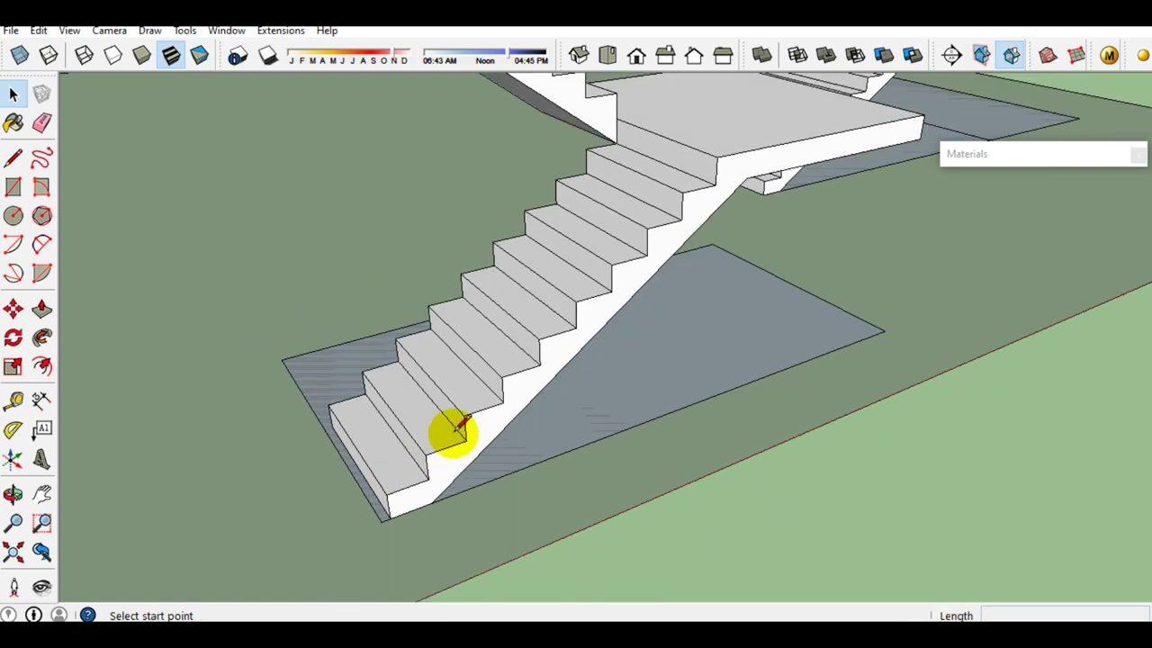
Draw a sloped line from the lower flight's bottom corner to the landing corner
key(l)
scroll(450, 432, up, 1)
click(426, 529)
scroll(396, 526, down, 2)
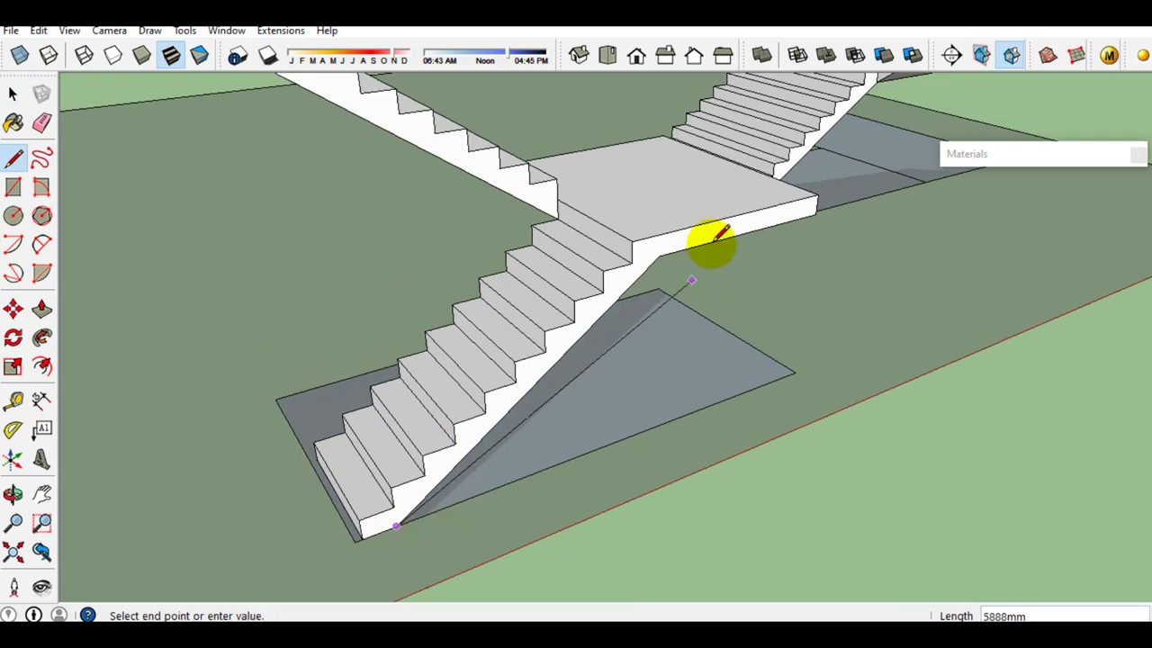
scroll(719, 236, up, 1)
click(639, 263)
key(space)
Move the sloped line onto the stair nosings
click(628, 275)
scroll(630, 275, down, 2)
key(m)
scroll(463, 450, up, 1)
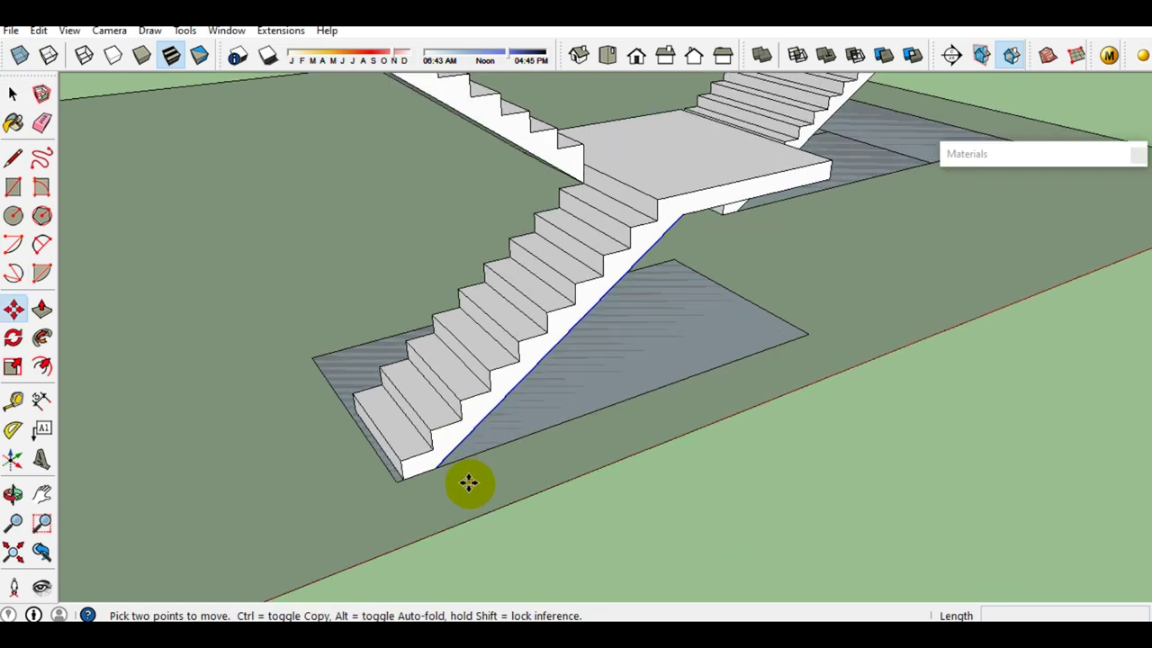
scroll(440, 460, up, 1)
click(439, 463)
scroll(437, 386, up, 1)
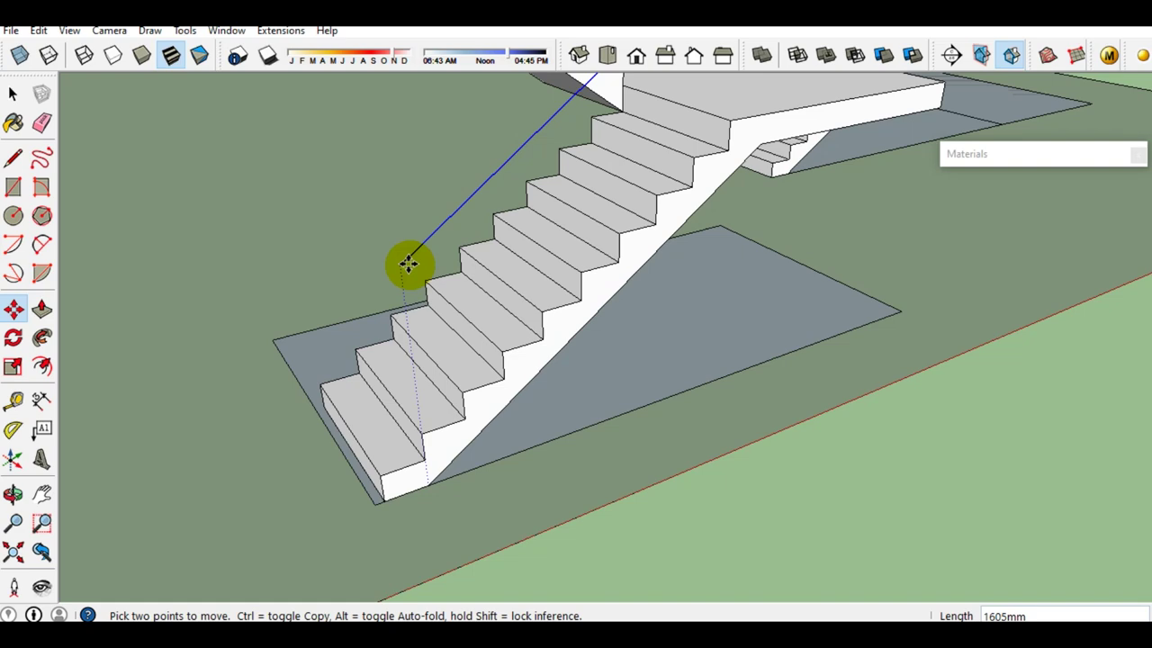
text(1000)
key(Escape)
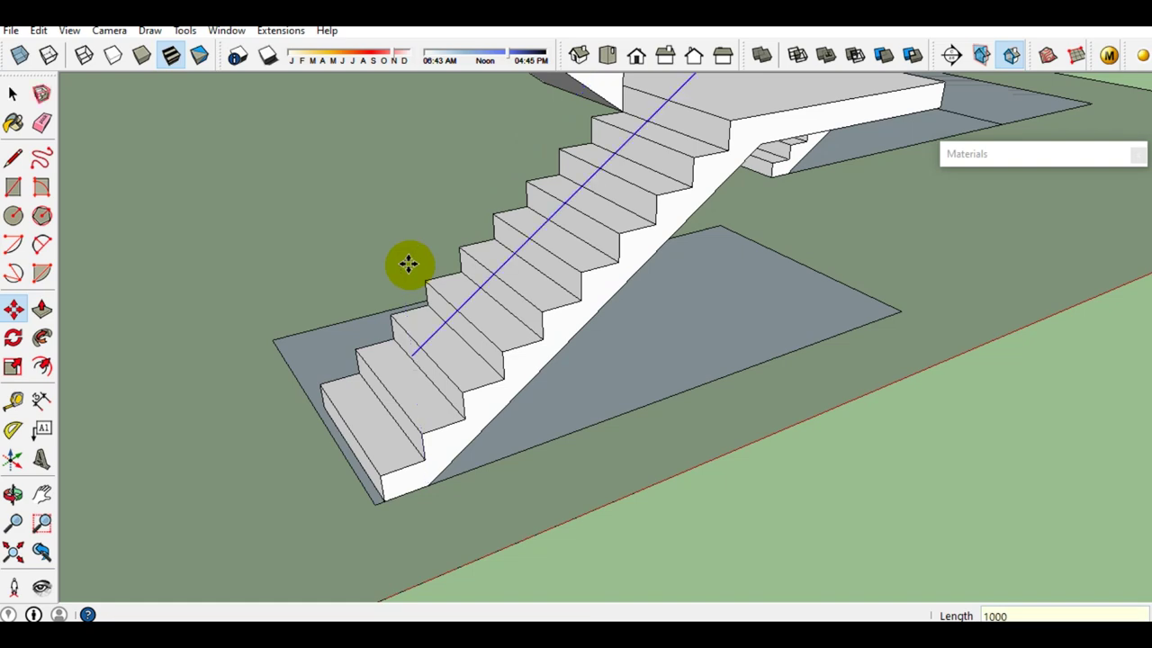
Raise the sloped line 200 above the steps along the blue axis
mouse_move(409, 263)
middle_down()
mouse_move(424, 360)
mouse_move(333, 291)
mouse_move(240, 296)
mouse_move(391, 347)
mouse_move(376, 389)
middle_up()
drag(375, 389, 377, 365)
text(200)
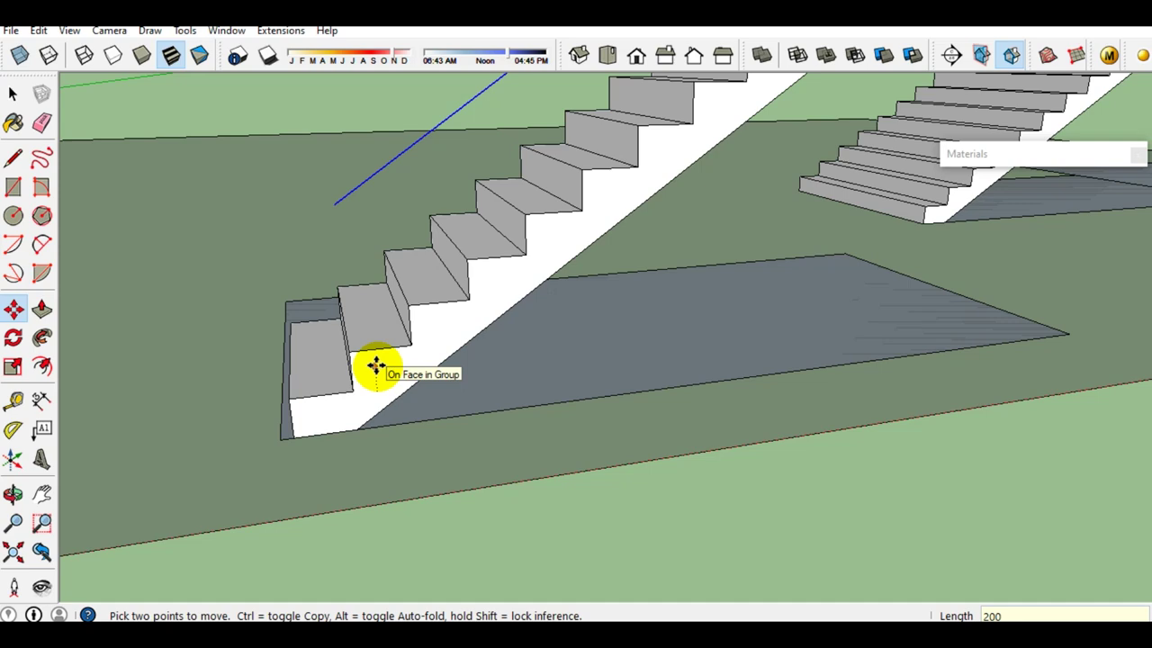
key(Return)
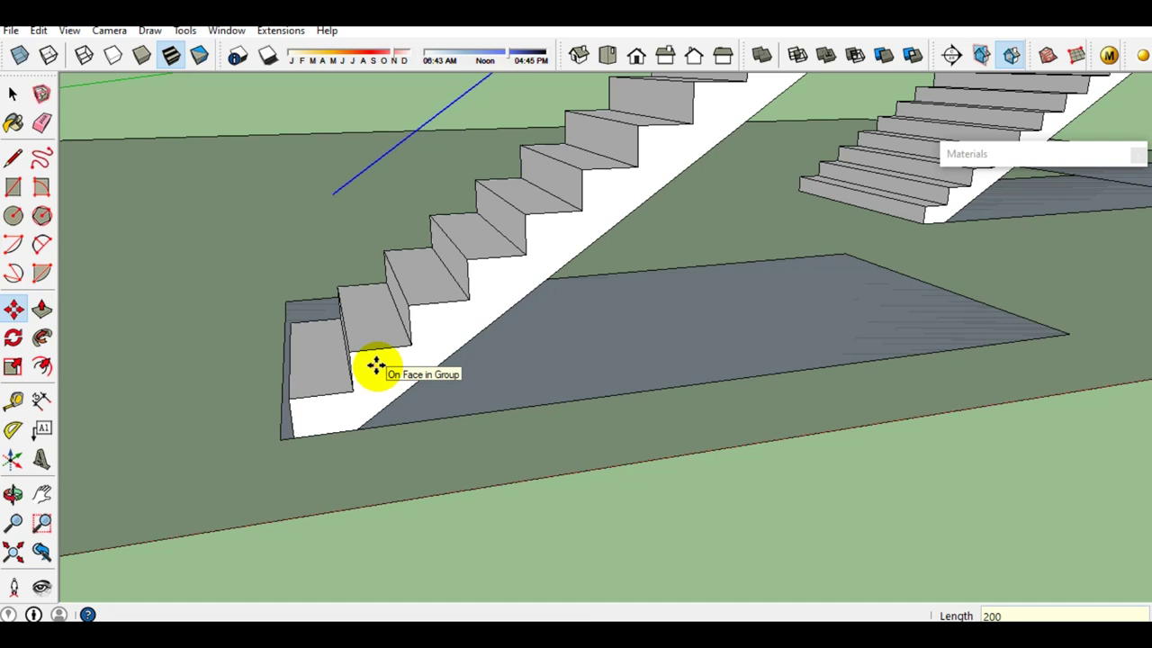
key(space)
scroll(411, 360, down, 3)
scroll(378, 270, up, 4)
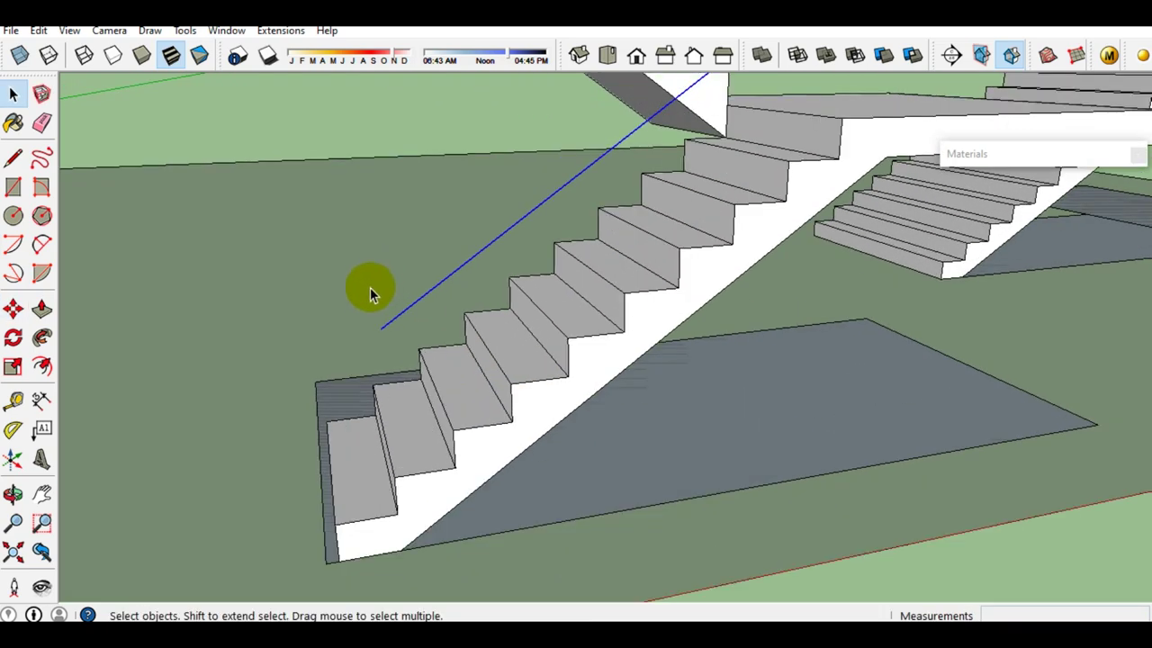
middle_drag(462, 463, 401, 437)
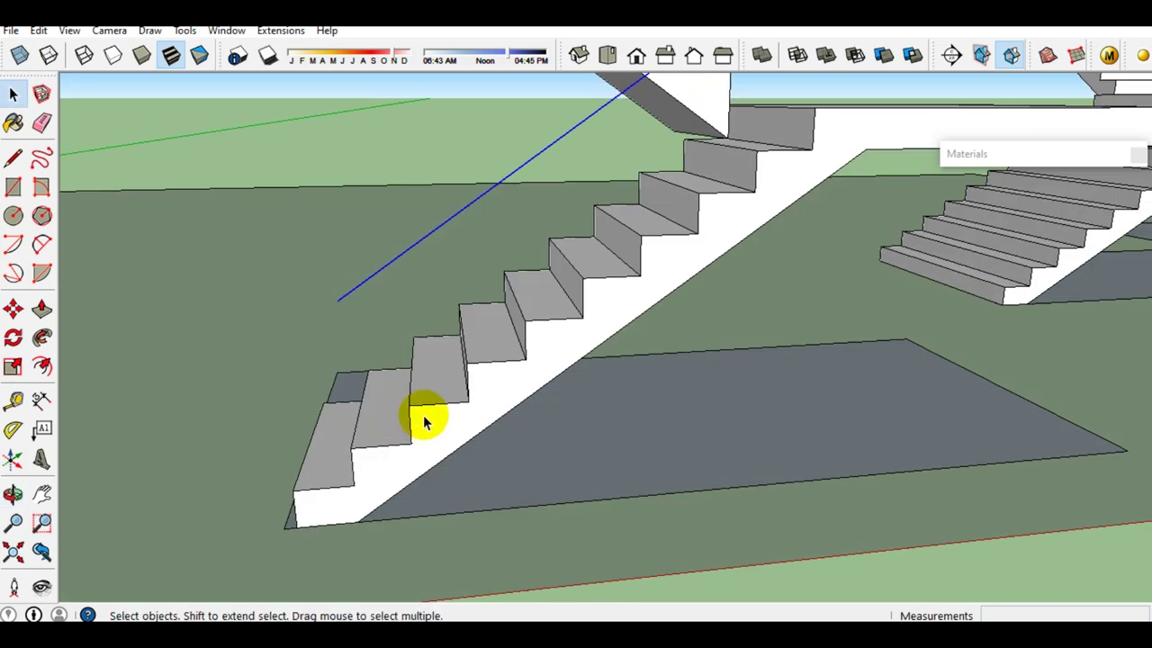
key(m)
scroll(547, 399, up, 1)
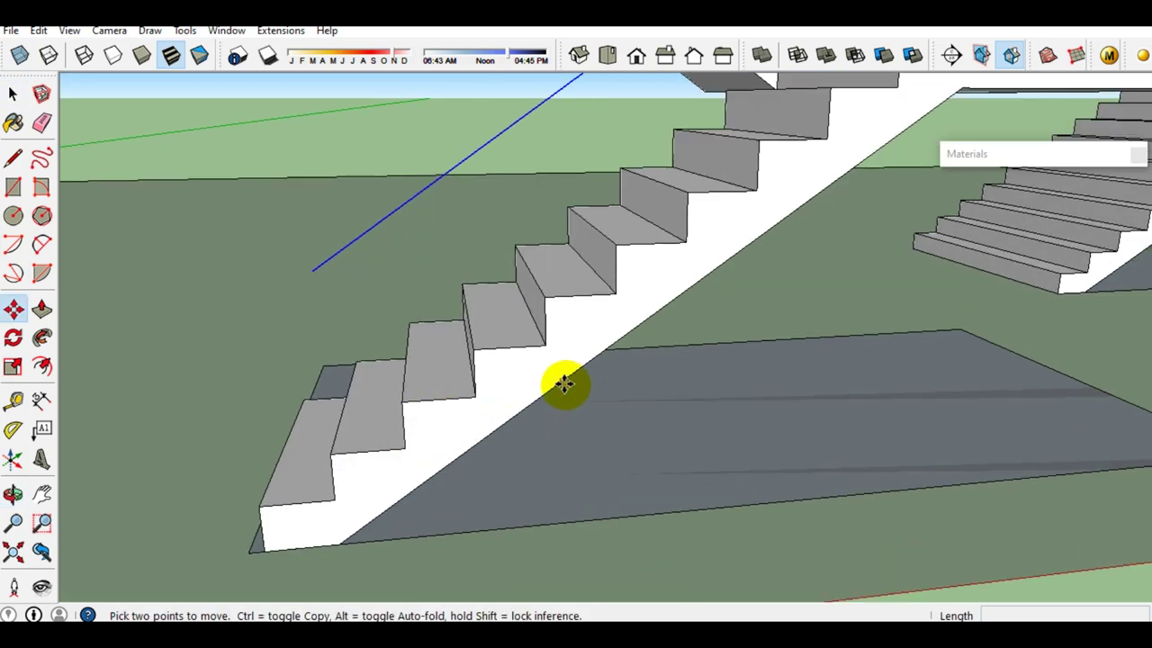
click(557, 389)
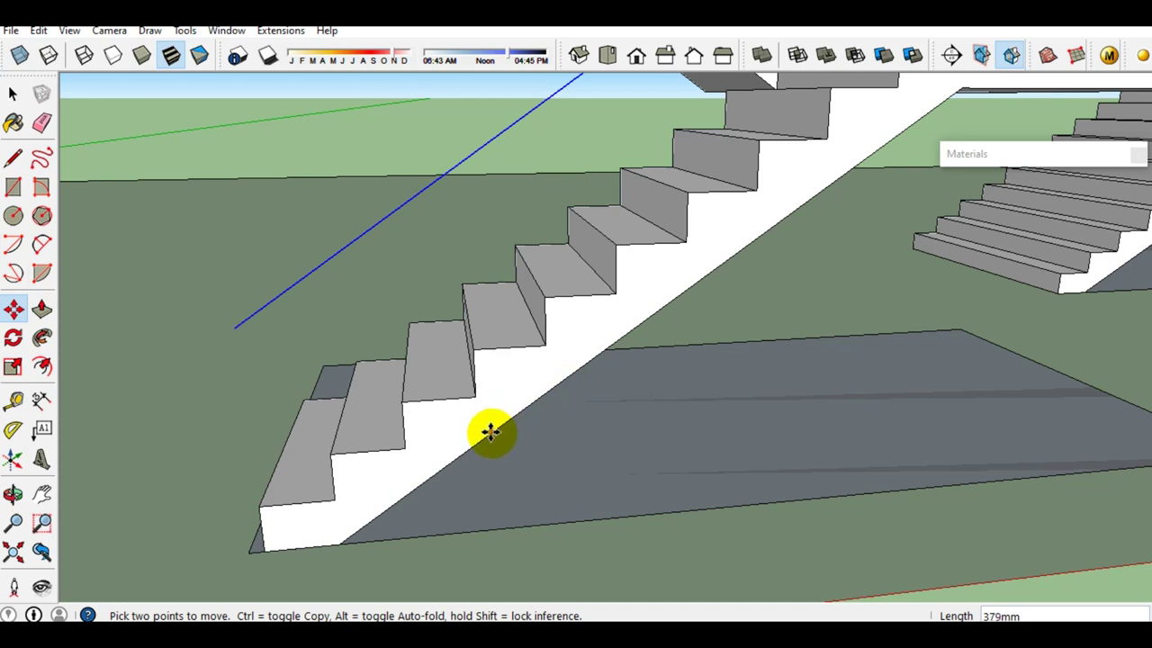
key(space)
Draw a vertical line from the bottom step's corner up to the raised line's end
key(l)
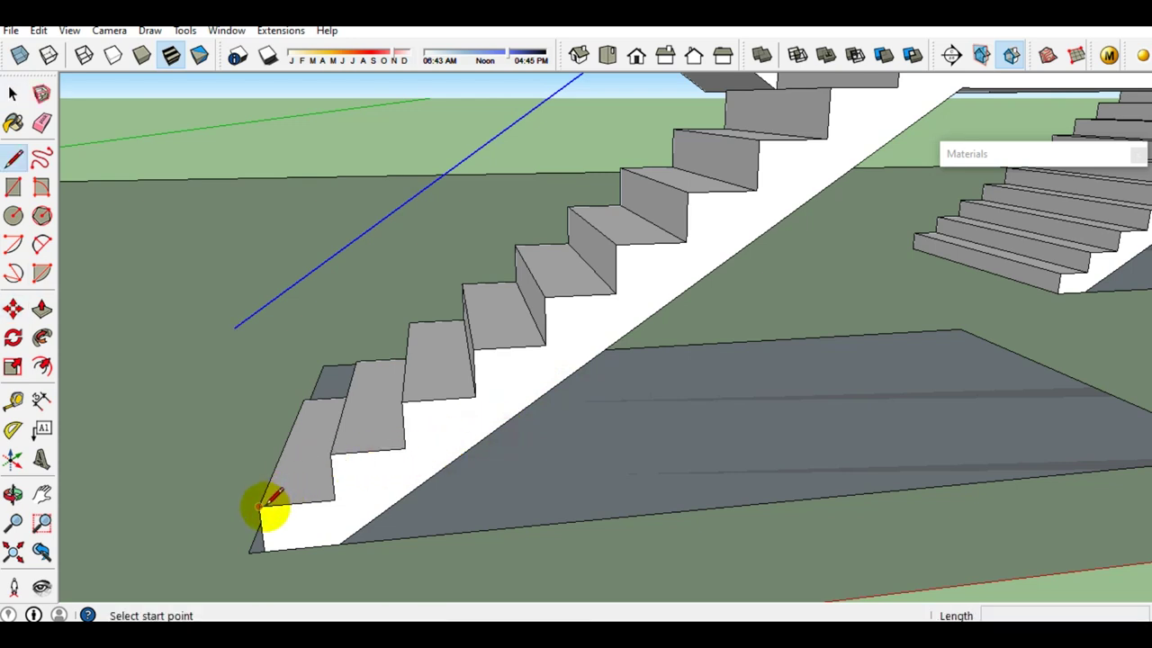
click(259, 506)
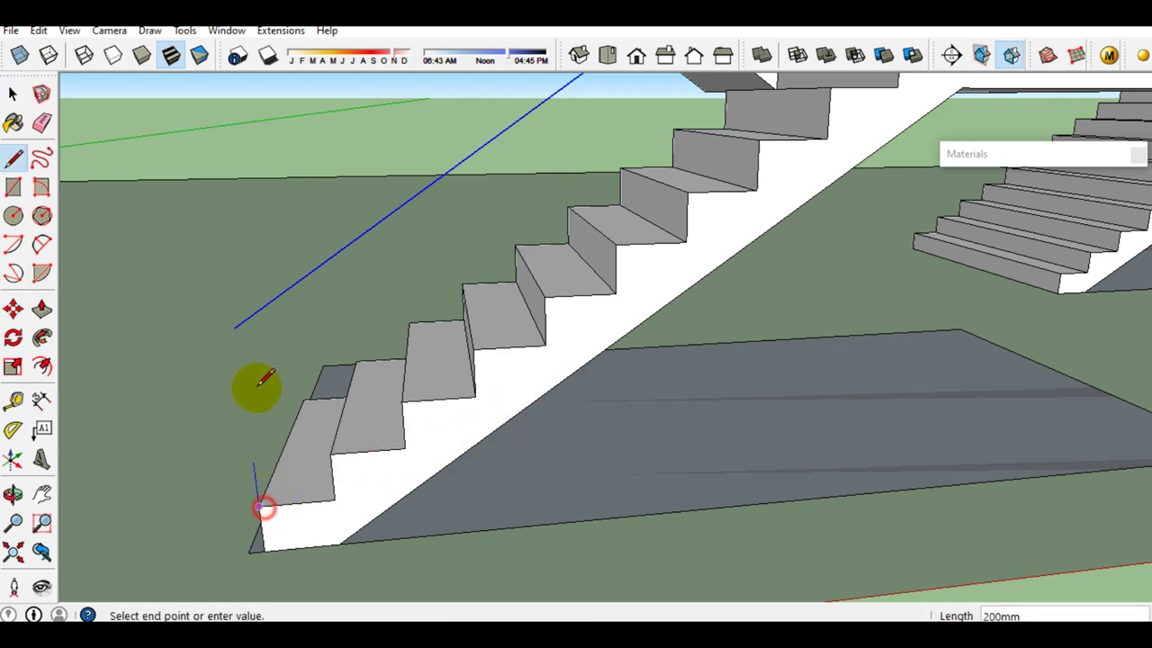
click(235, 286)
key(space)
scroll(249, 323, down, 2)
scroll(249, 323, up, 2)
scroll(249, 323, up, 1)
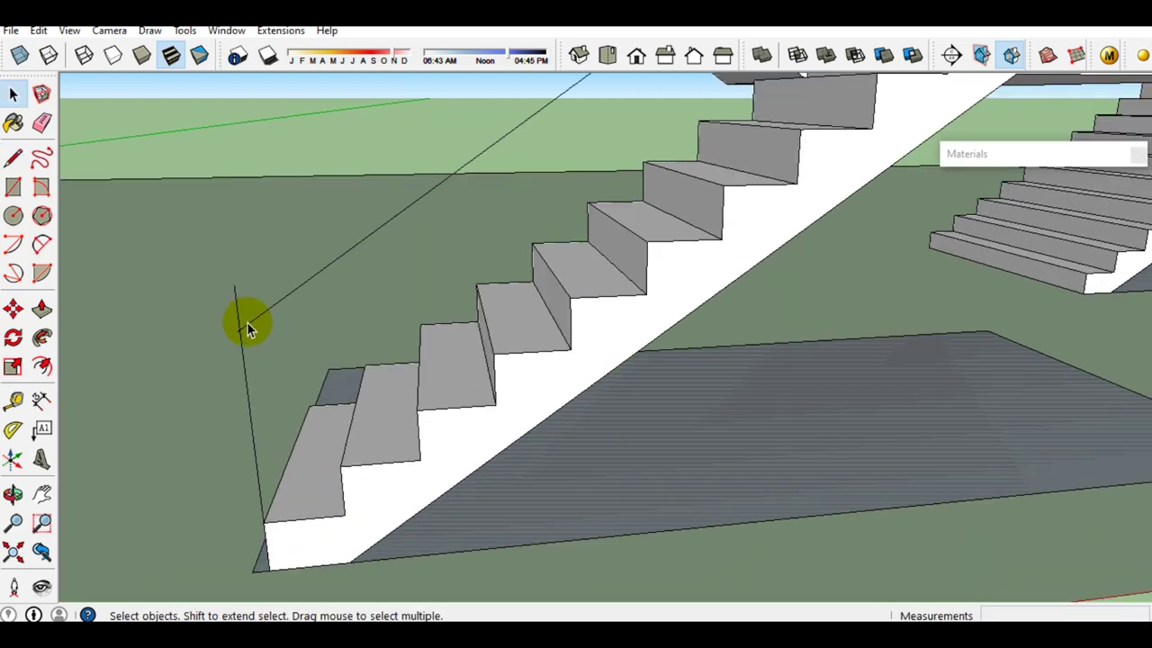
Use the Eraser near the handrail path, then zoom in on the path's foot
scroll(249, 329, up, 1)
key(e)
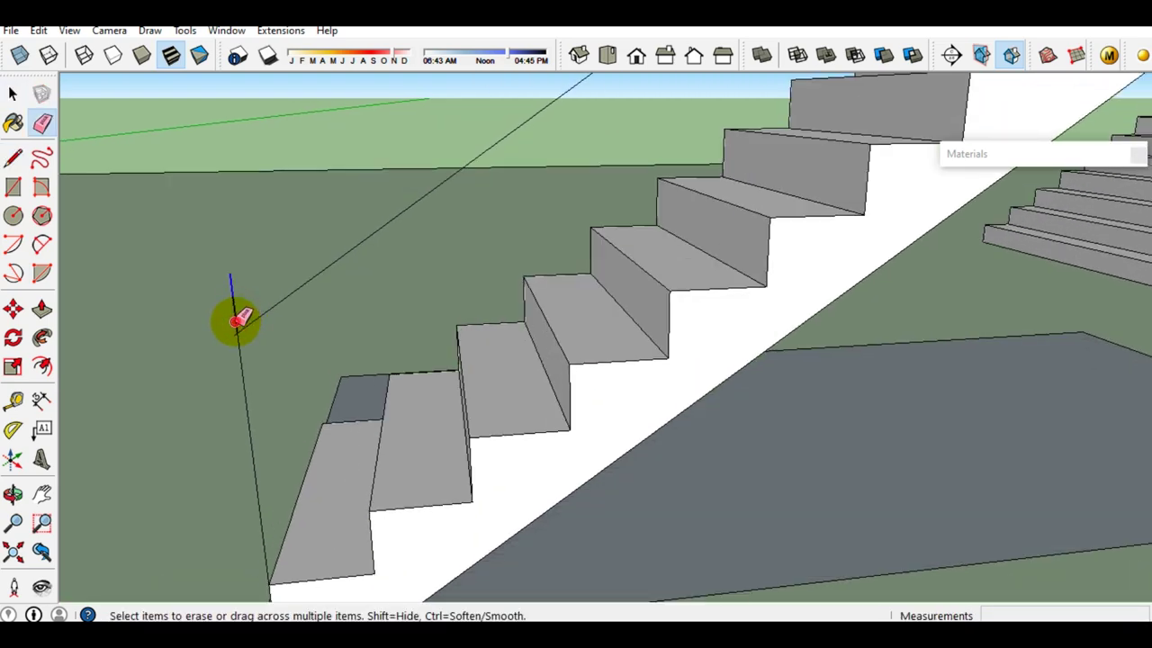
scroll(237, 321, up, 2)
key(space)
scroll(442, 324, down, 3)
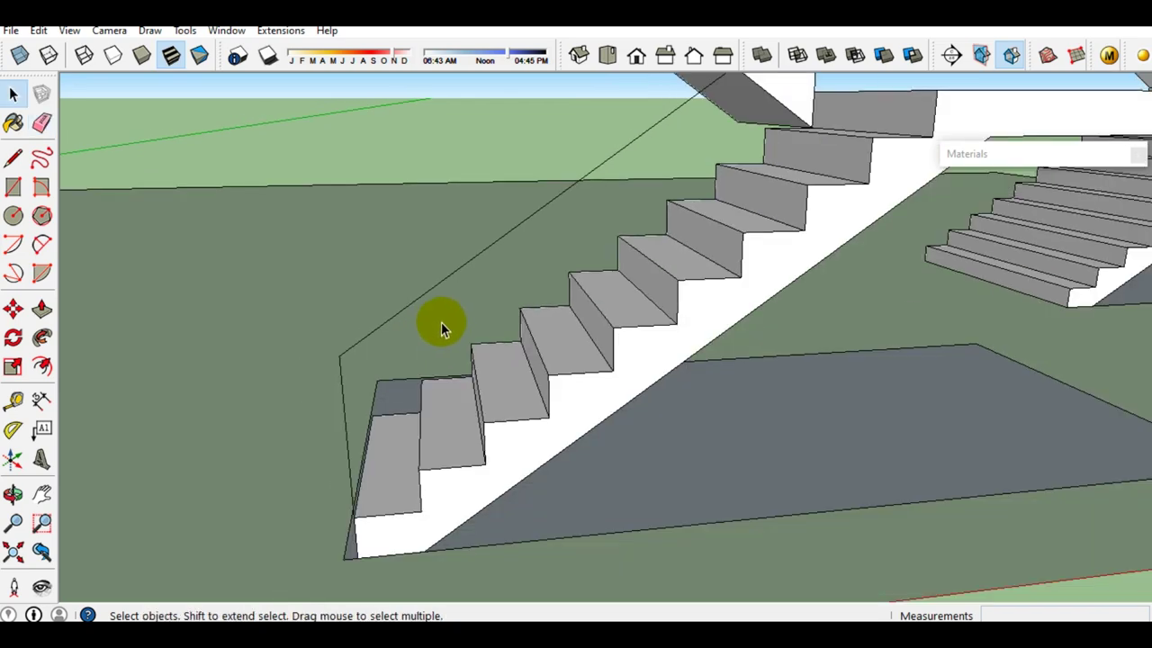
scroll(484, 315, down, 2)
scroll(398, 373, up, 1)
scroll(458, 468, up, 1)
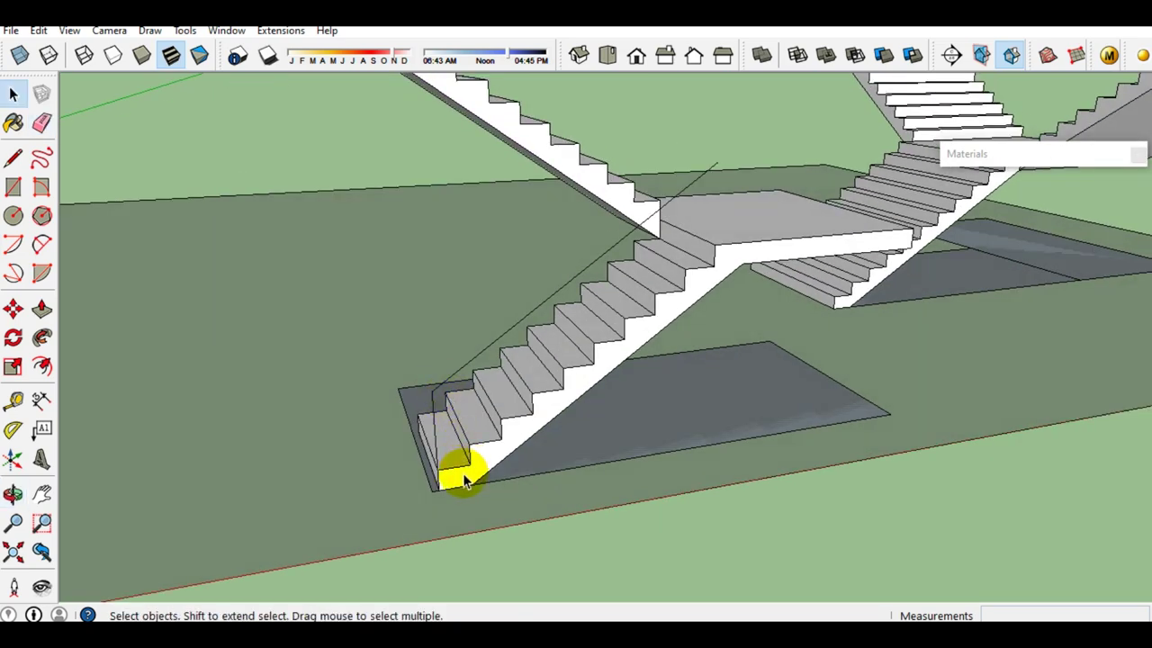
scroll(437, 471, up, 2)
scroll(432, 477, up, 2)
scroll(432, 477, up, 1)
scroll(381, 450, up, 2)
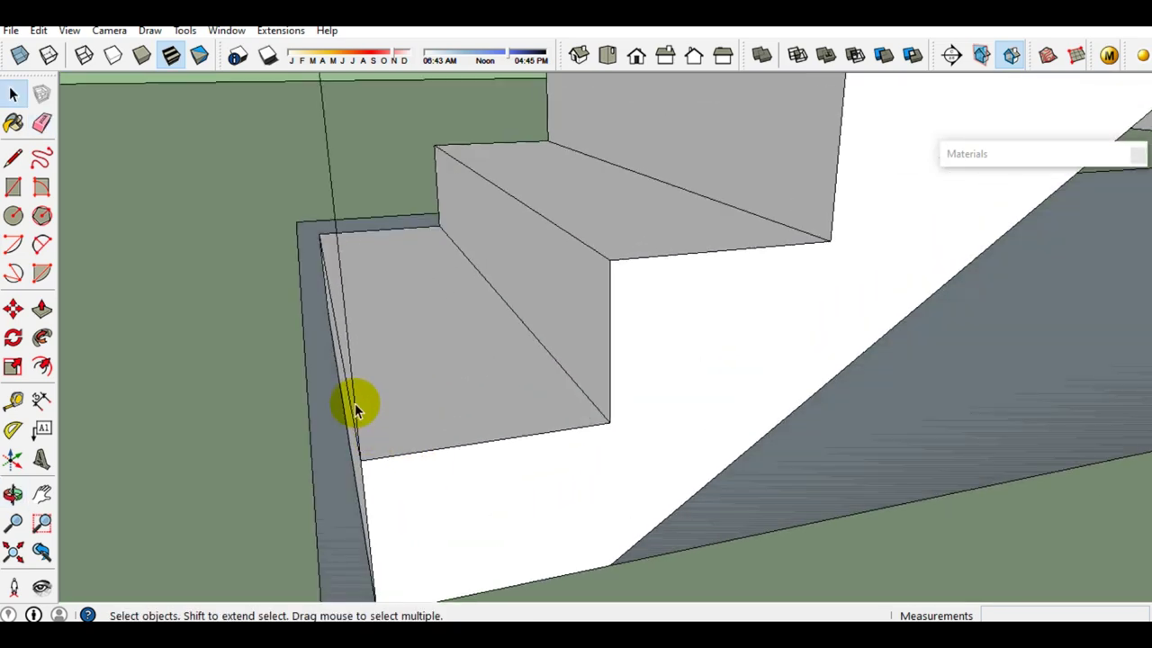
scroll(354, 407, down, 2)
scroll(407, 412, down, 2)
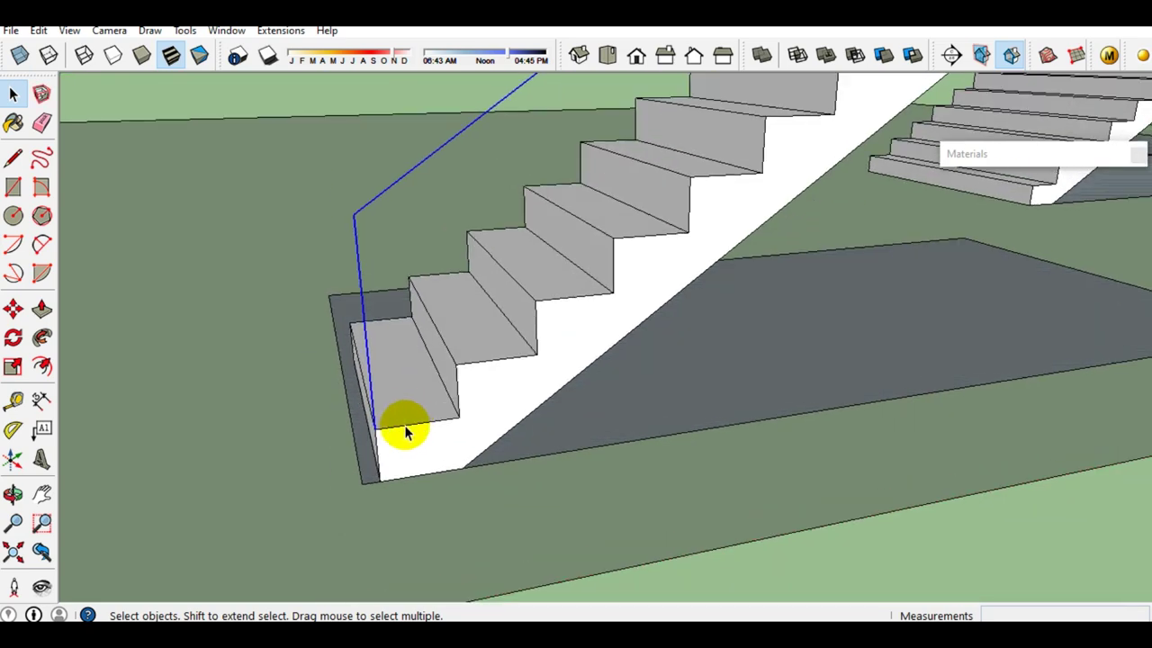
Move the handrail path line onto the bottom step's tread and orbit to its base
key(m)
scroll(396, 423, up, 1)
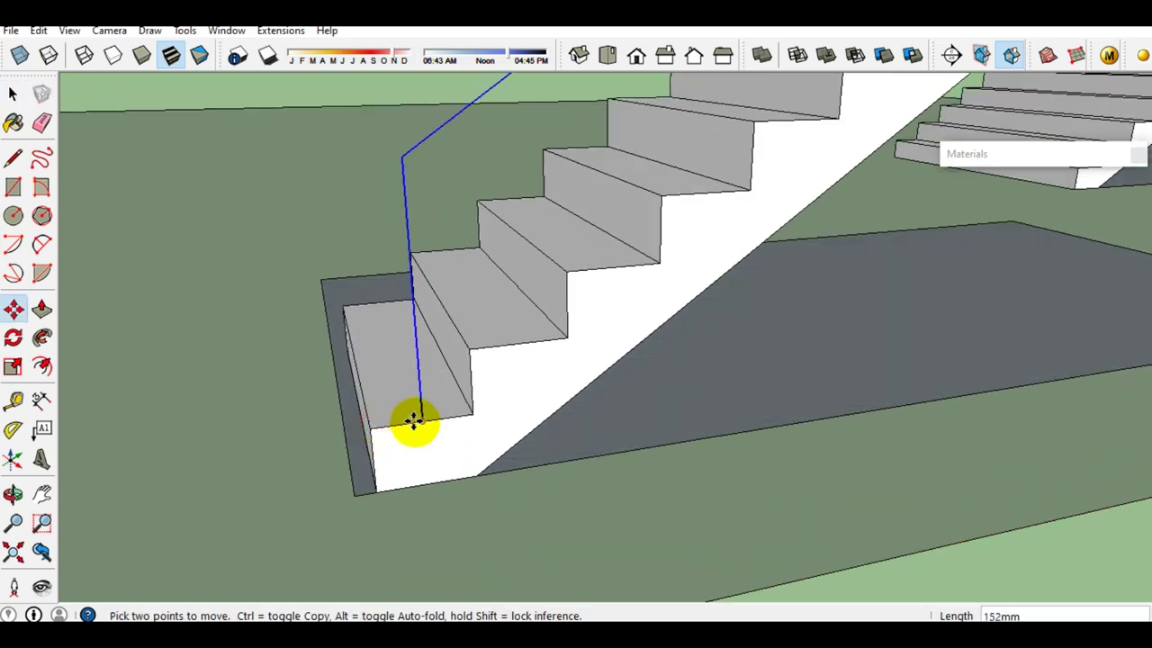
middle_drag(411, 419, 735, 509)
scroll(736, 510, up, 3)
scroll(746, 502, up, 2)
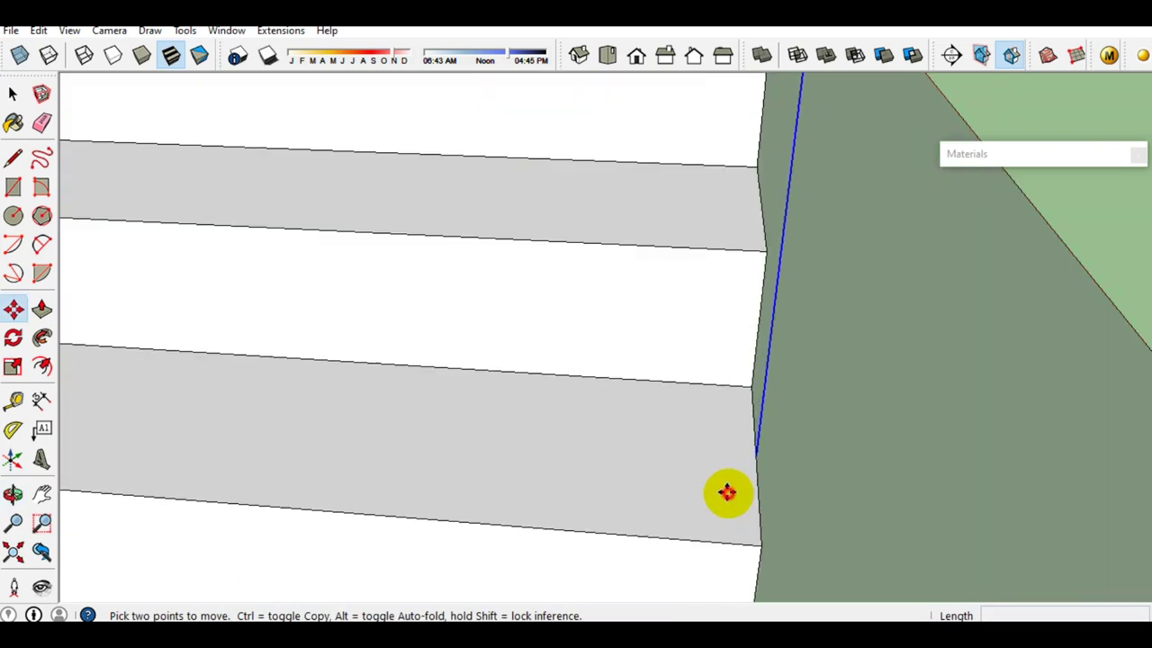
click(727, 488)
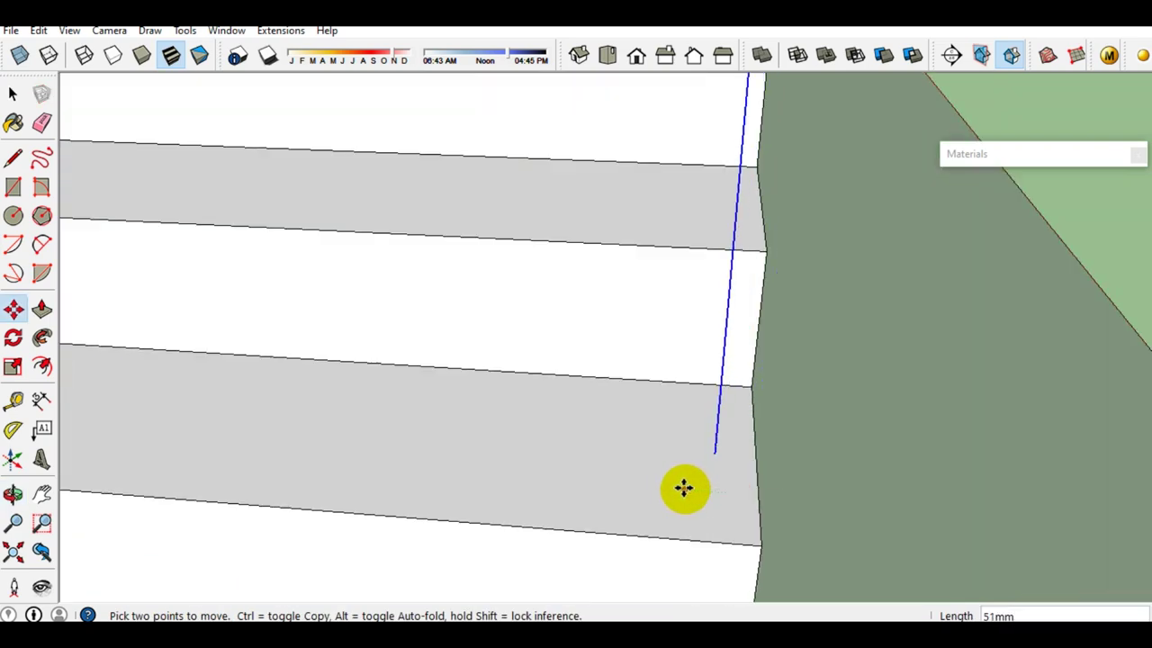
scroll(683, 493, down, 3)
middle_drag(684, 493, 553, 501)
key(c)
scroll(711, 481, up, 3)
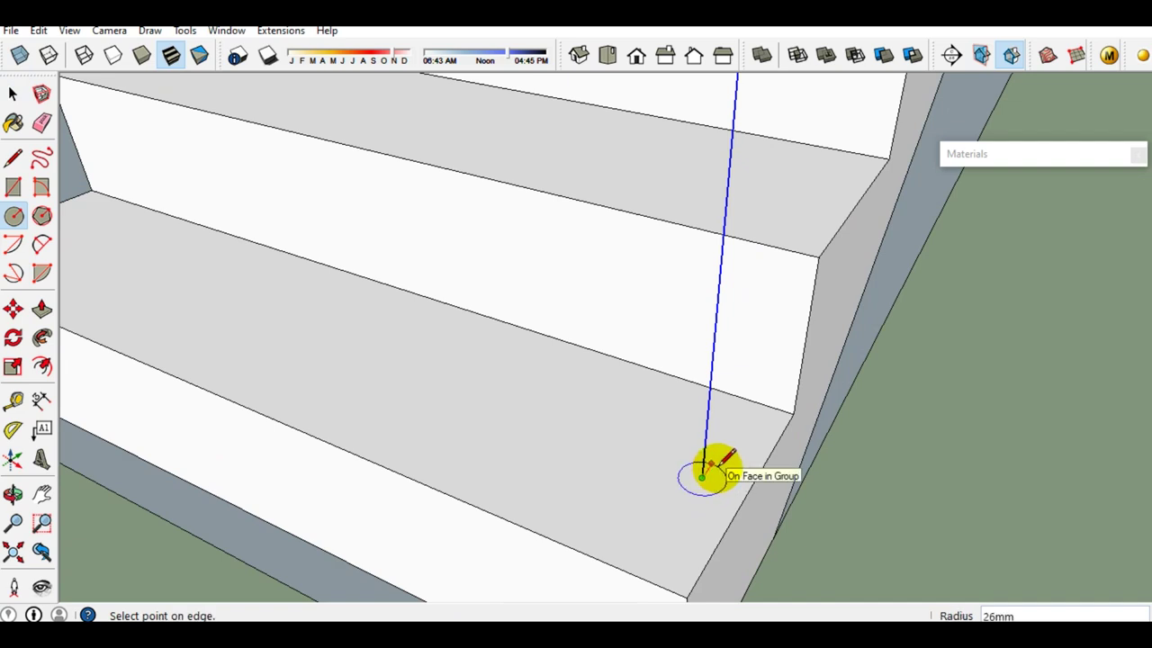
Draw a 26 mm-radius circle at the path's foot and sweep it along the path with Follow Me
click(716, 466)
key(space)
scroll(686, 457, down, 1)
click(41, 336)
click(691, 471)
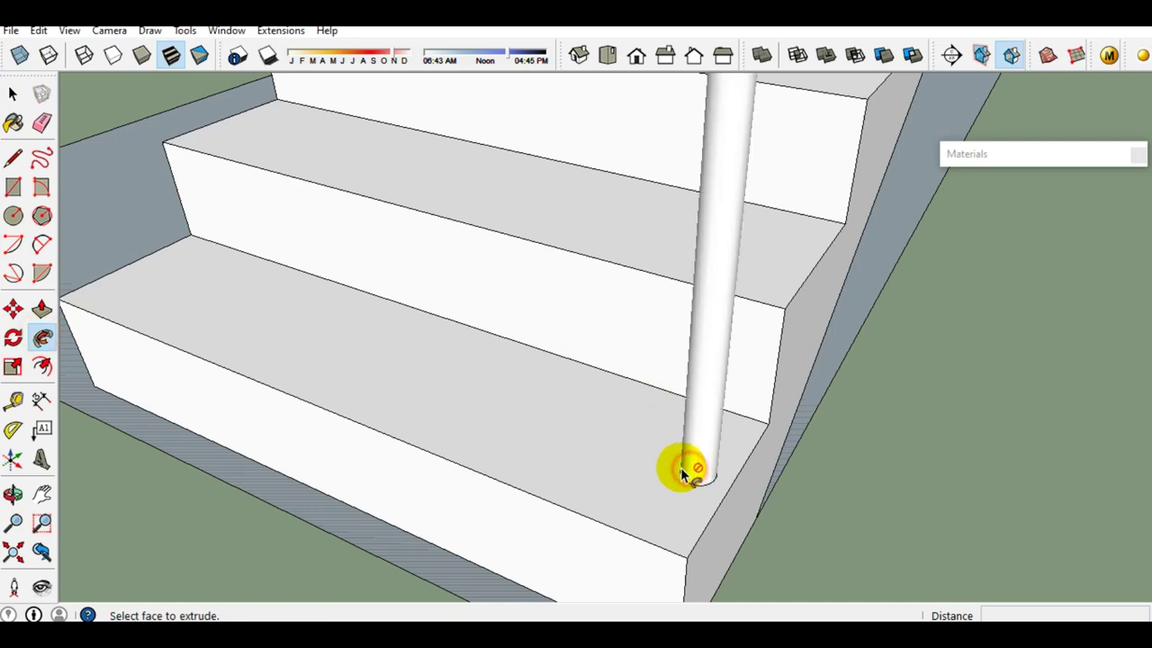
key(space)
scroll(528, 303, down, 3)
scroll(689, 221, down, 2)
Inspect the trial pipe around the stairs, then undo the sweep
middle_drag(689, 221, 597, 432)
scroll(621, 200, up, 3)
mouse_move(621, 200)
middle_down()
mouse_move(489, 225)
mouse_move(669, 86)
middle_up()
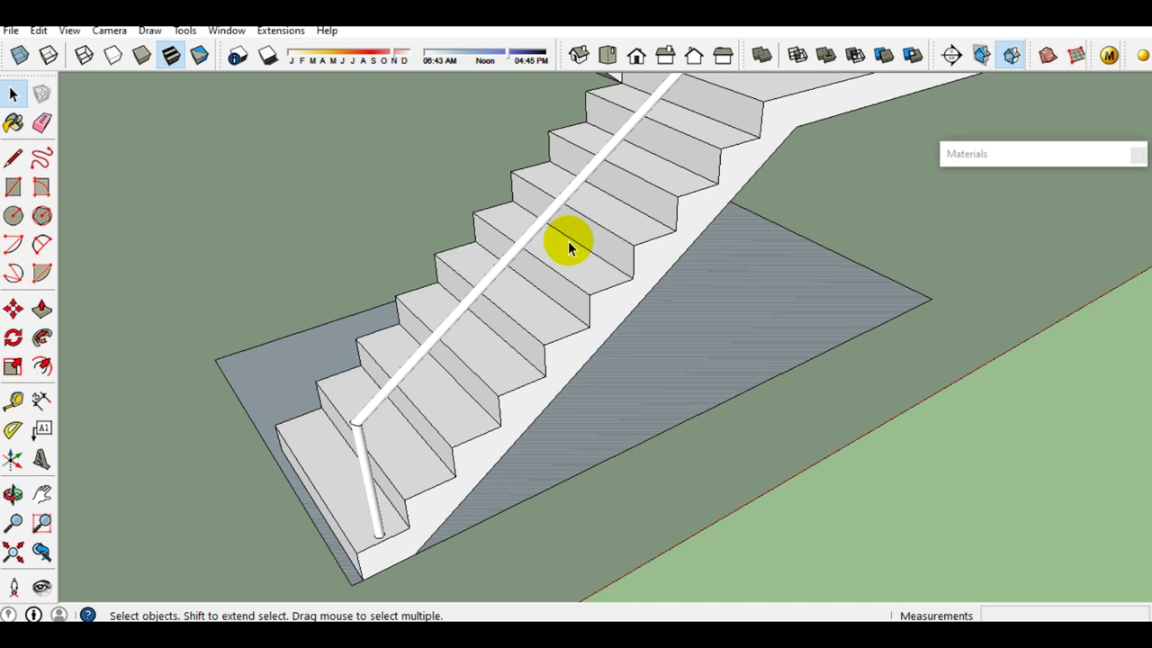
key(ctrl+z)
scroll(432, 468, up, 1)
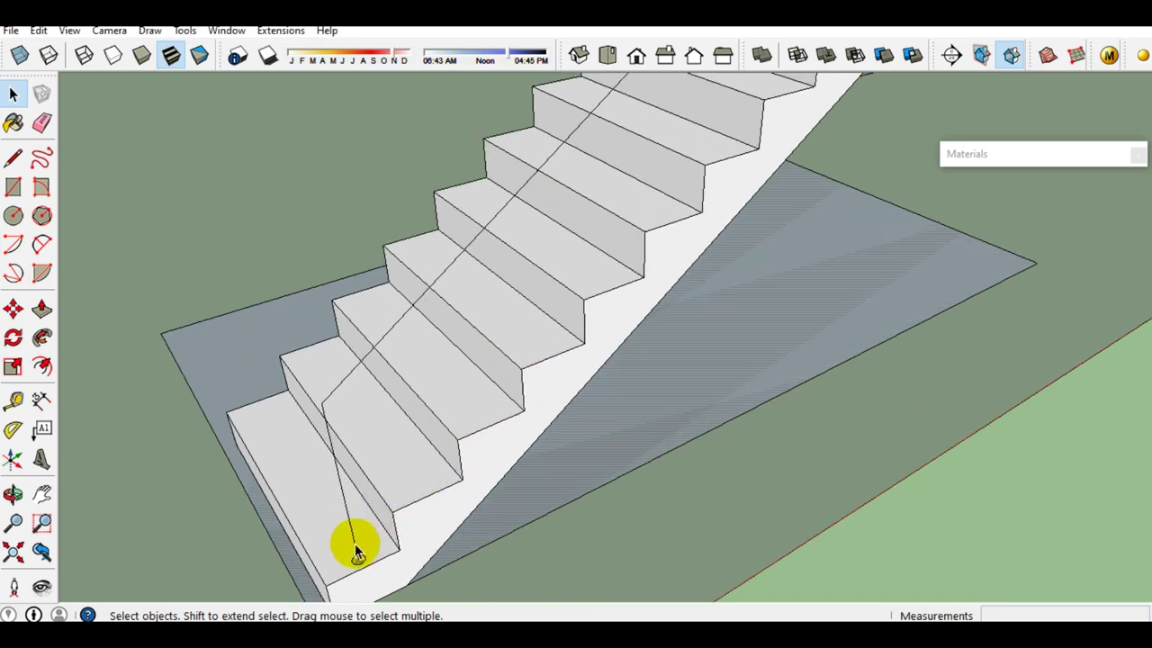
Copy the upright post line to the landing edge
key(m)
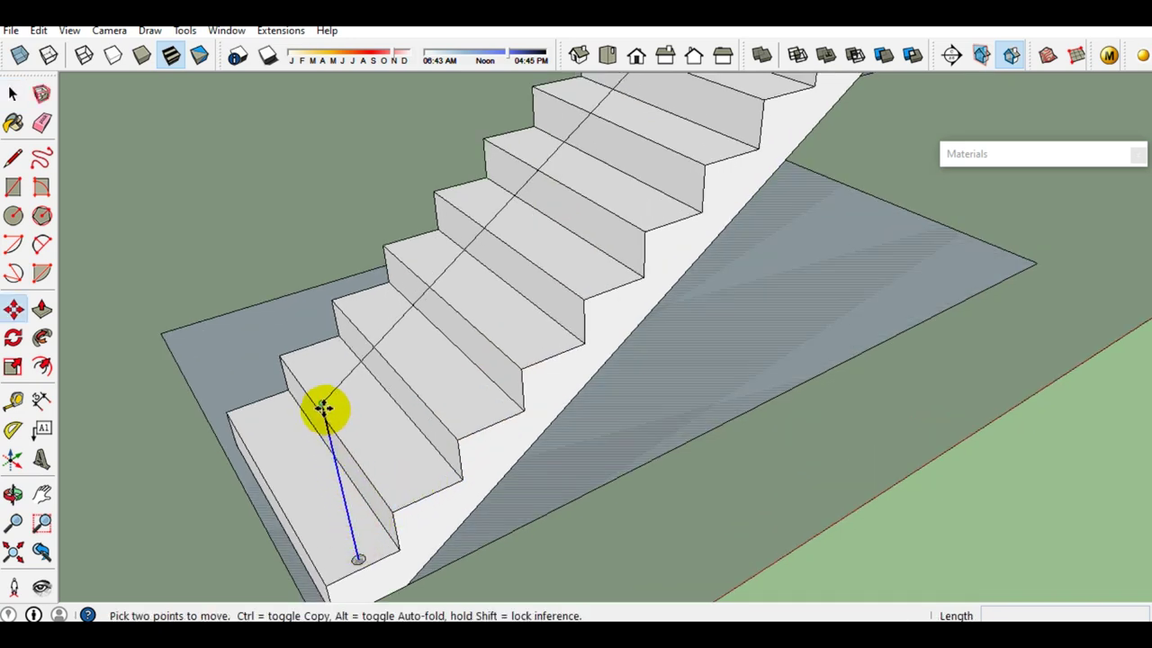
click(324, 409)
key(ctrl)
scroll(609, 243, down, 2)
scroll(656, 210, up, 2)
scroll(662, 192, up, 1)
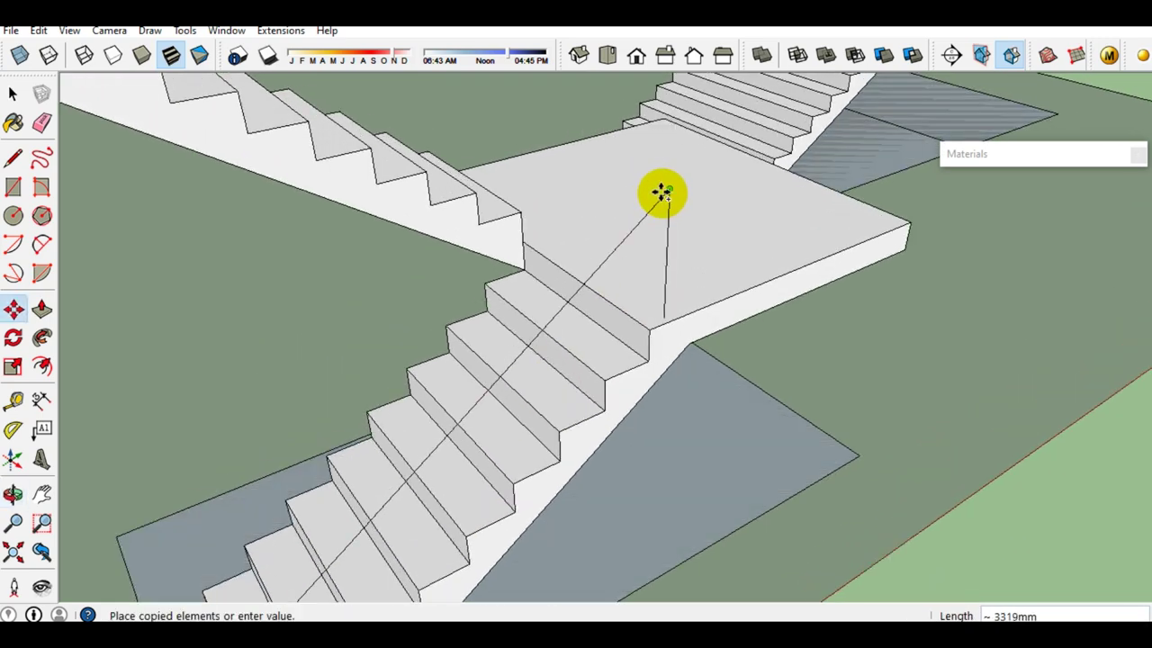
click(661, 192)
key(space)
scroll(609, 330, down, 3)
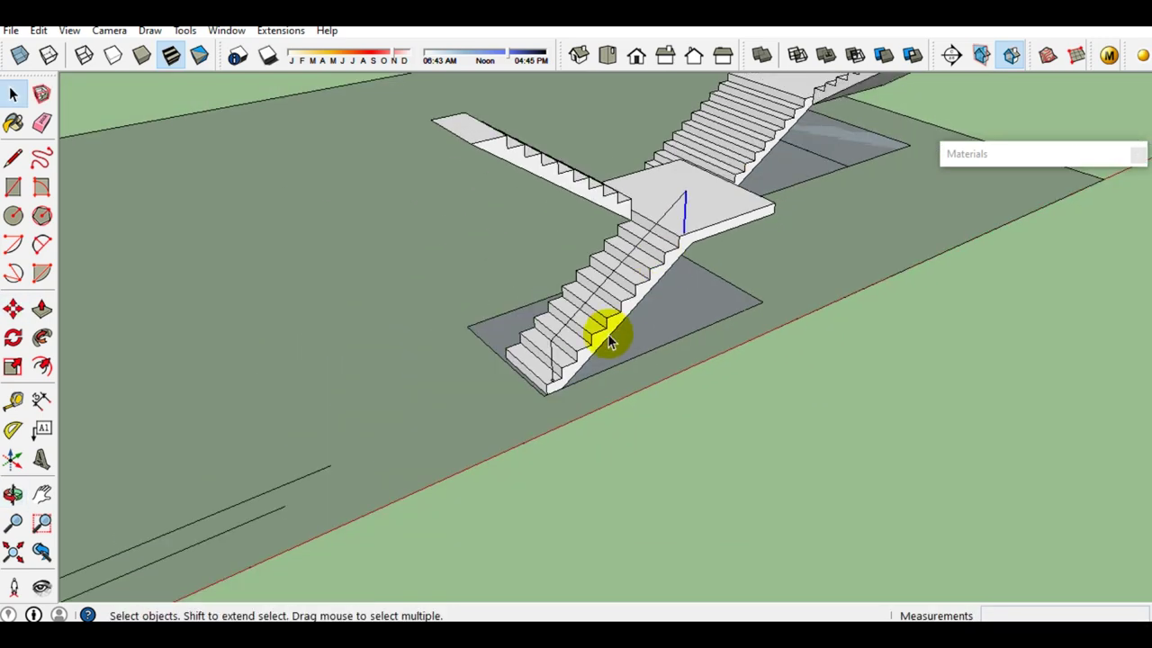
scroll(578, 360, up, 2)
scroll(526, 364, up, 1)
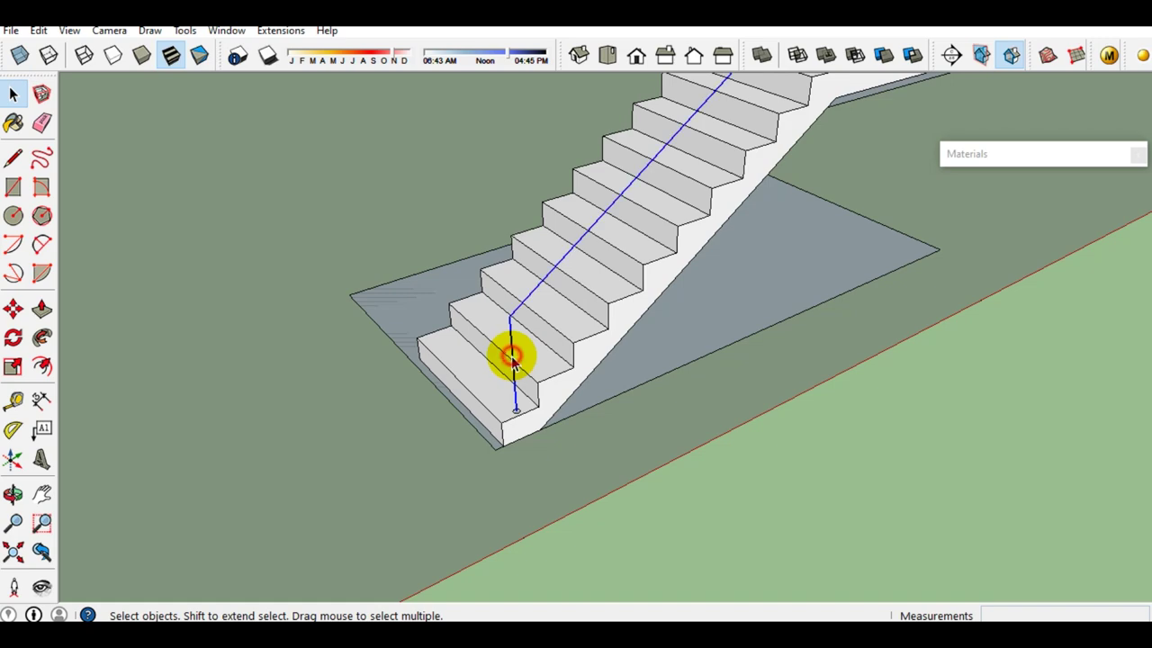
Sweep the 26 mm circle along the path with Follow Me to form the tubular handrail
middle_drag(511, 358, 505, 459)
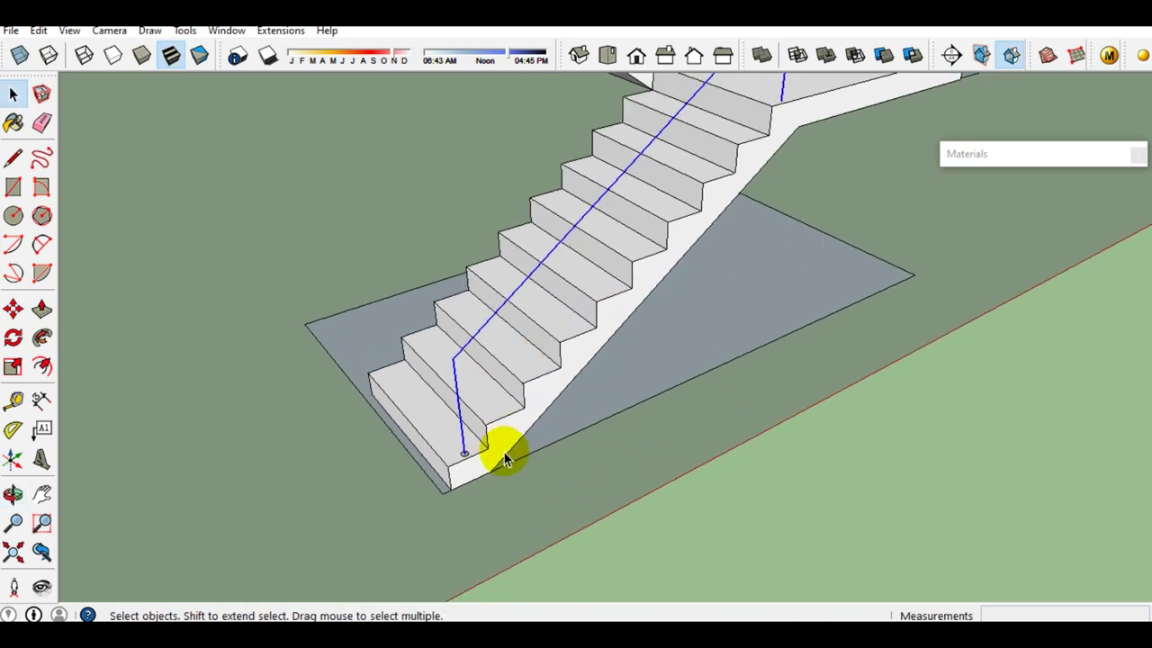
scroll(505, 459, up, 2)
middle_drag(476, 429, 267, 352)
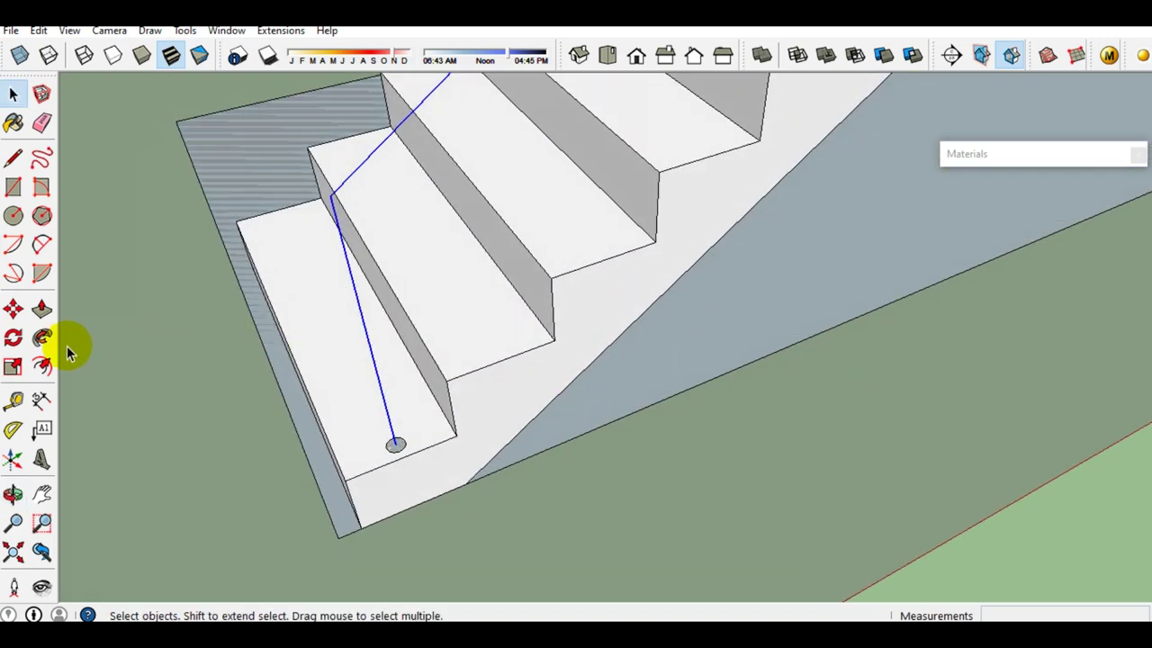
click(42, 339)
click(396, 444)
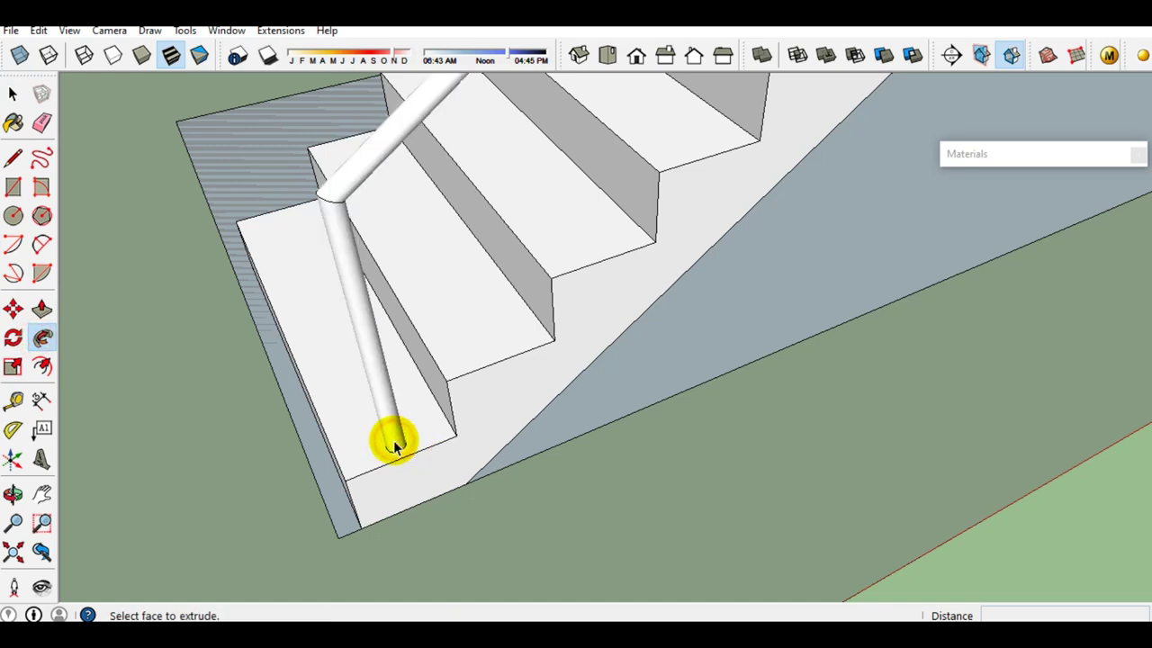
key(space)
scroll(426, 311, down, 3)
scroll(494, 282, down, 1)
Orbit around the whole staircase to inspect the handrail and landing
mouse_move(494, 283)
middle_down()
mouse_move(477, 392)
mouse_move(758, 314)
mouse_move(836, 311)
mouse_move(516, 318)
mouse_move(732, 358)
mouse_move(303, 370)
mouse_move(642, 391)
mouse_move(566, 339)
mouse_move(525, 333)
mouse_move(570, 386)
mouse_move(514, 304)
mouse_move(432, 270)
middle_up()
scroll(558, 386, up, 2)
scroll(532, 376, up, 2)
scroll(533, 376, down, 3)
scroll(467, 324, up, 2)
scroll(467, 325, up, 1)
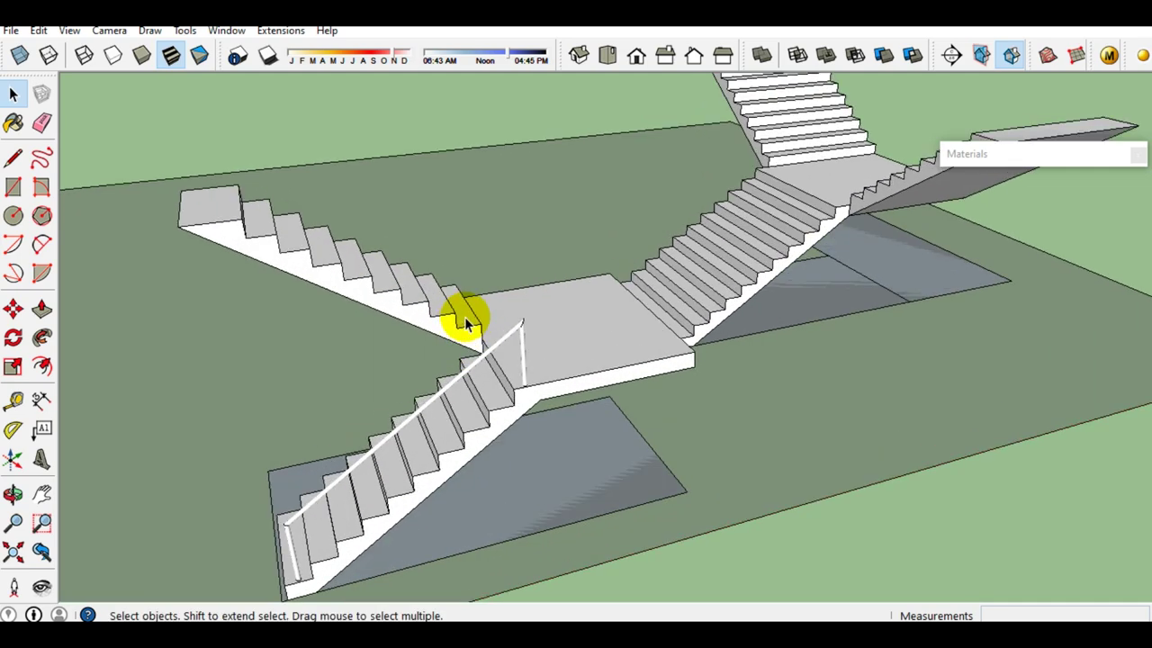
scroll(467, 323, down, 3)
mouse_move(477, 324)
middle_down()
mouse_move(612, 303)
mouse_move(694, 342)
mouse_move(525, 385)
middle_up()
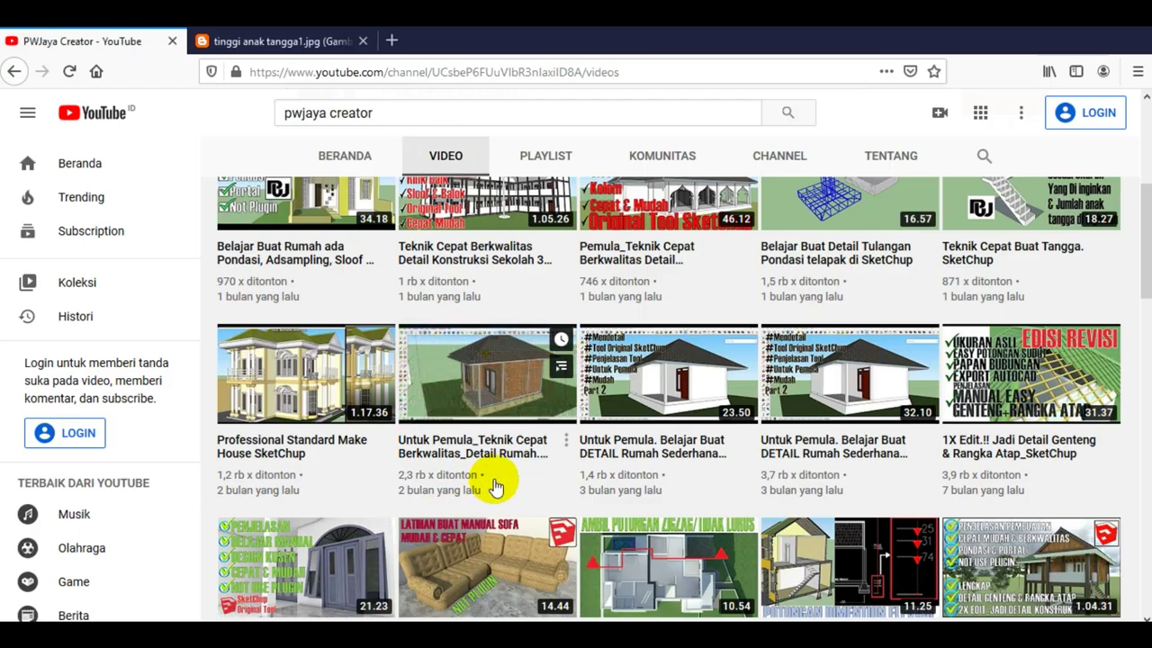
Scroll through the channel's SketchUp tutorial videos, then orbit the staircase model to a higher angle
scroll(523, 461, down, 5)
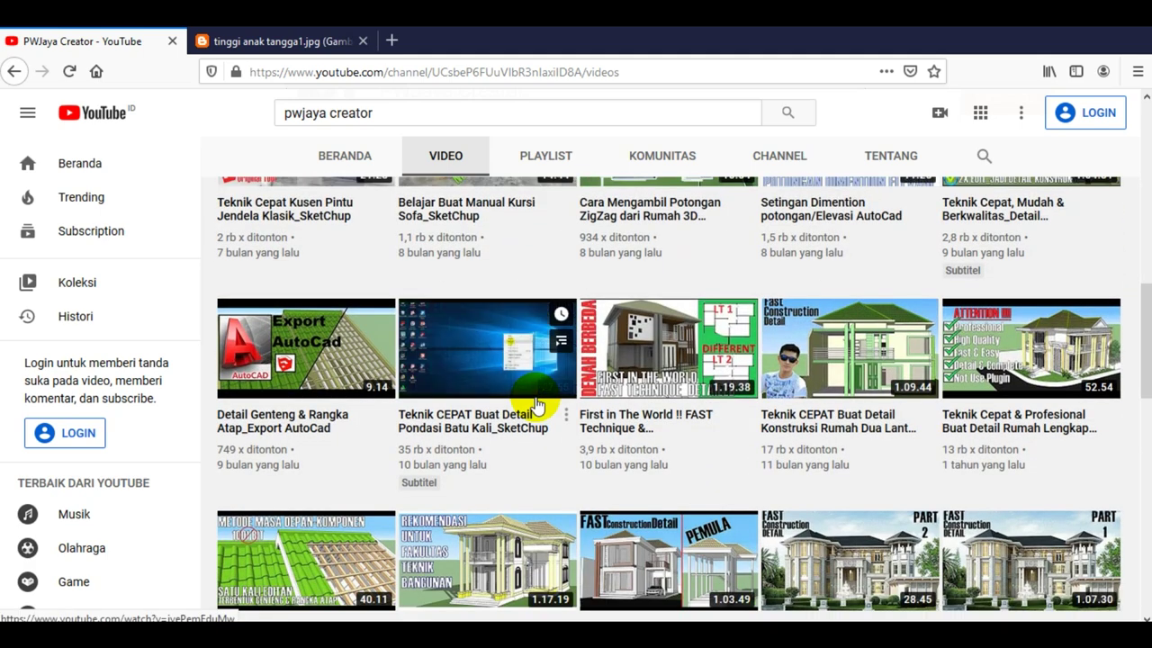
scroll(504, 423, down, 2)
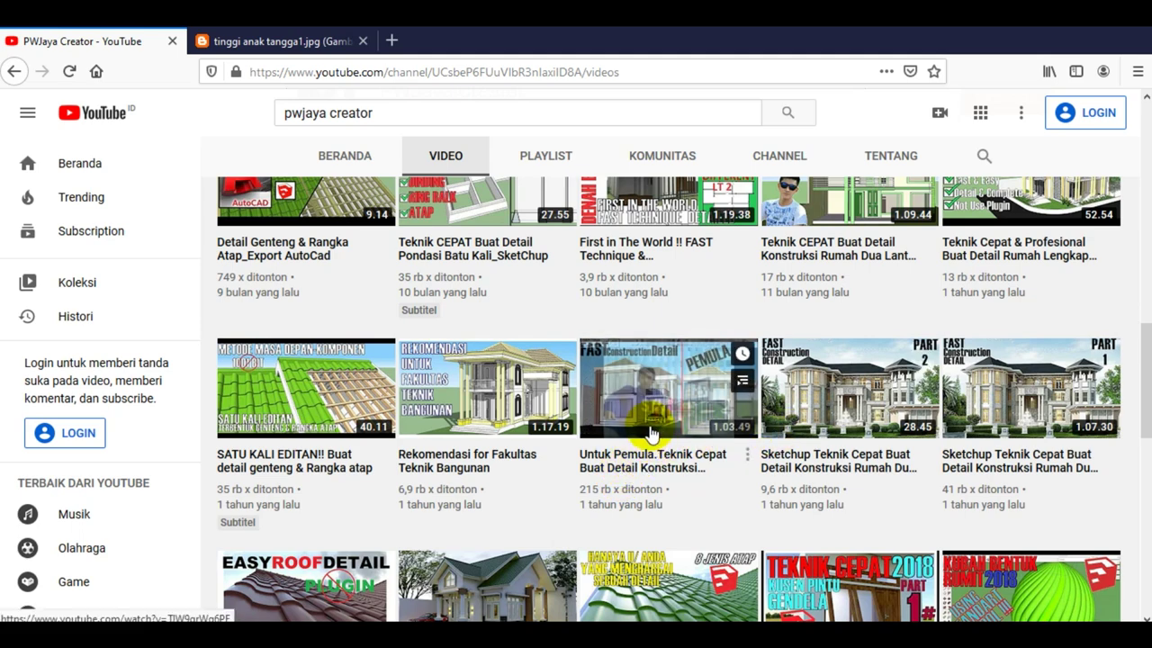
scroll(670, 450, down, 4)
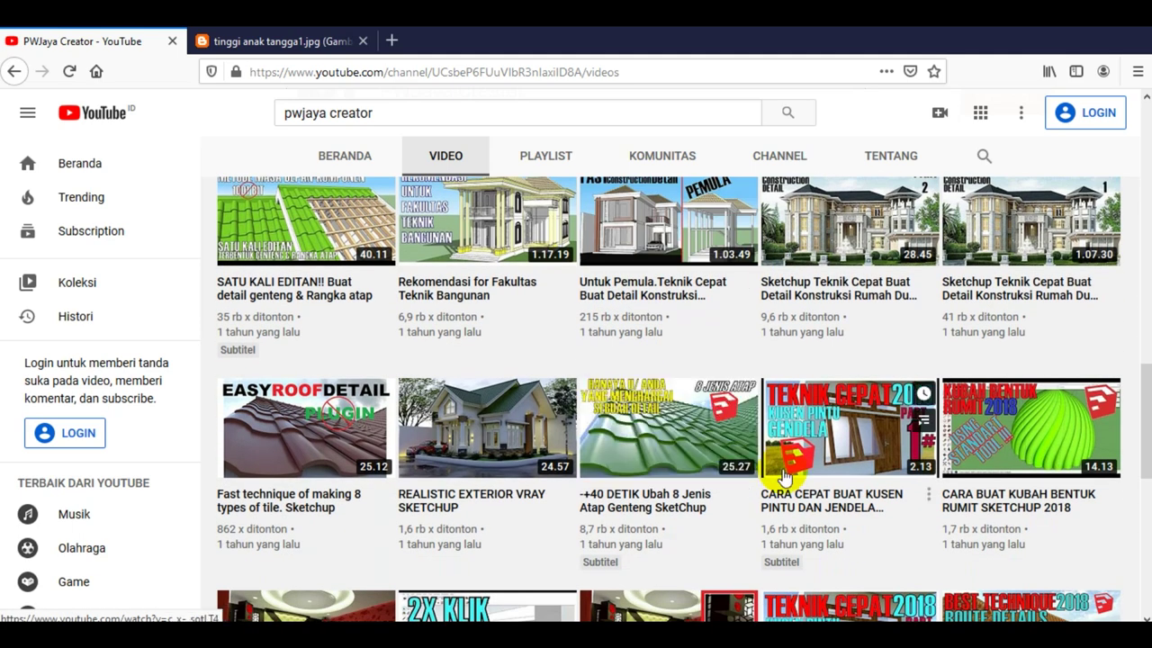
mouse_move(668, 428)
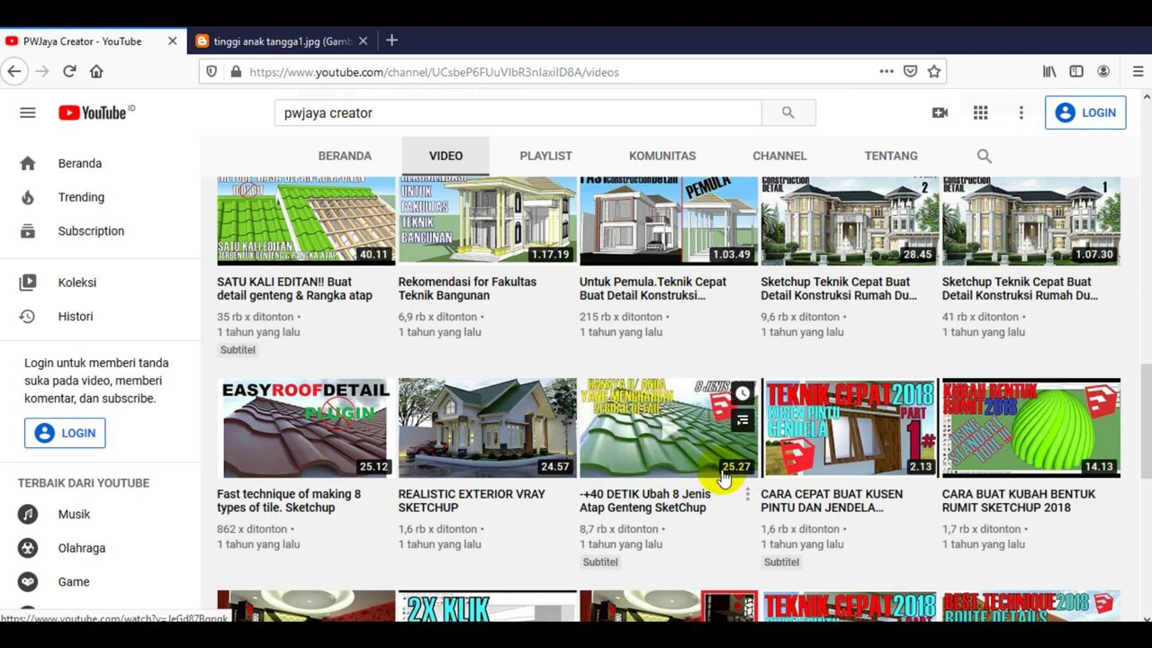
scroll(706, 463, up, 2)
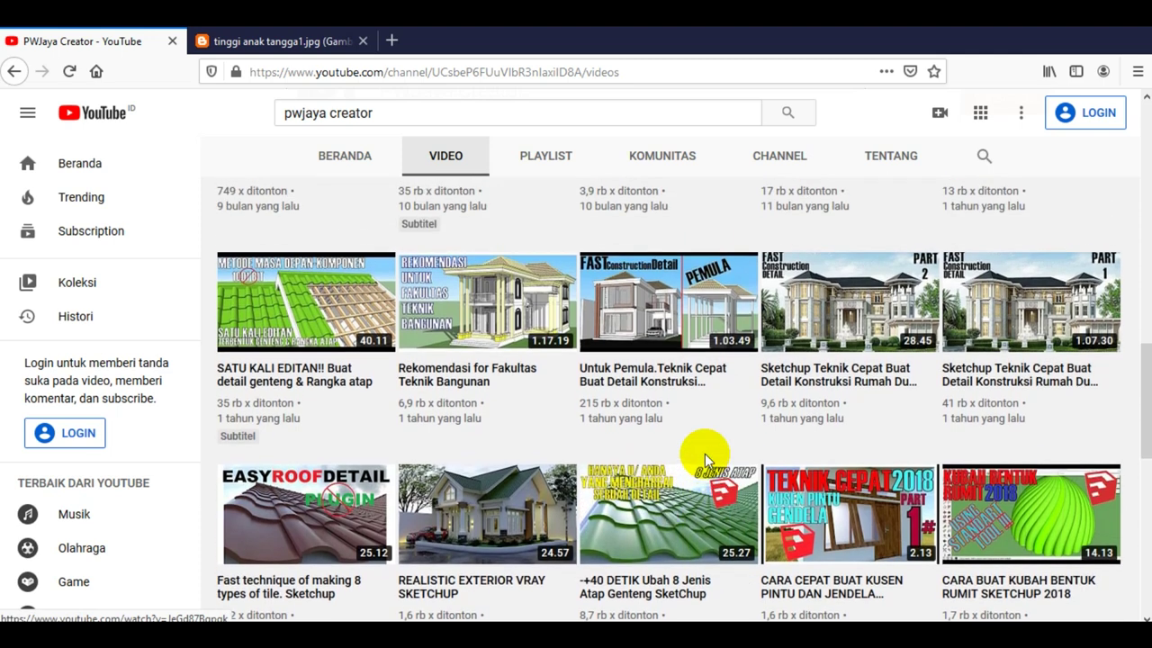
scroll(763, 369, up, 3)
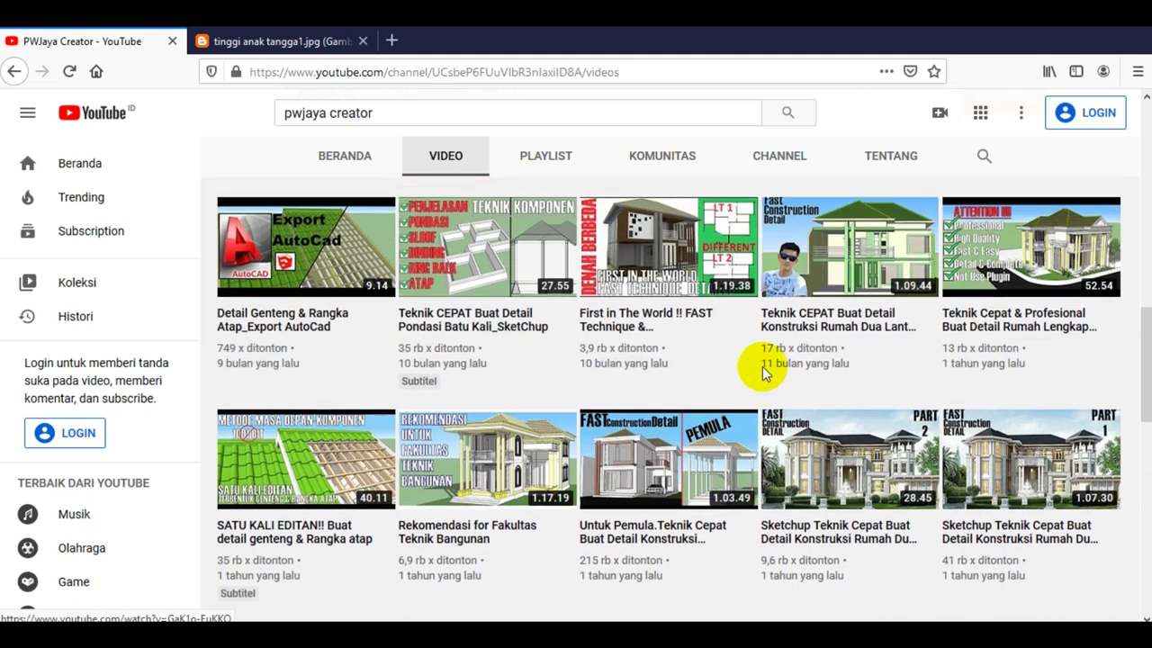
scroll(763, 366, up, 2)
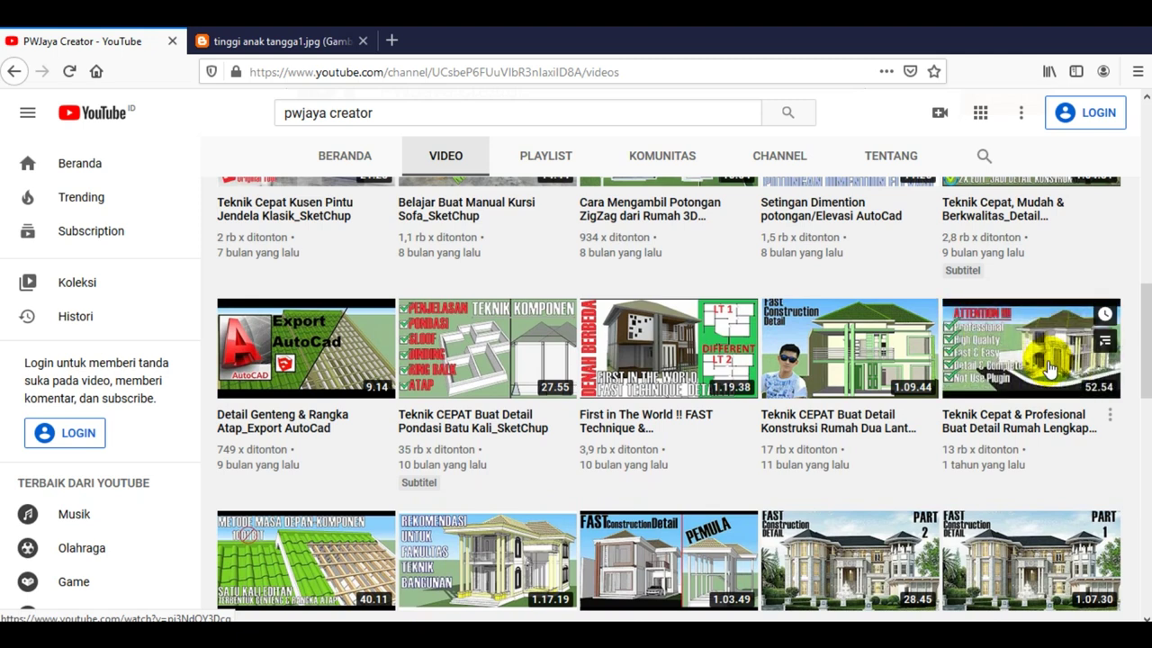
scroll(1035, 387, up, 2)
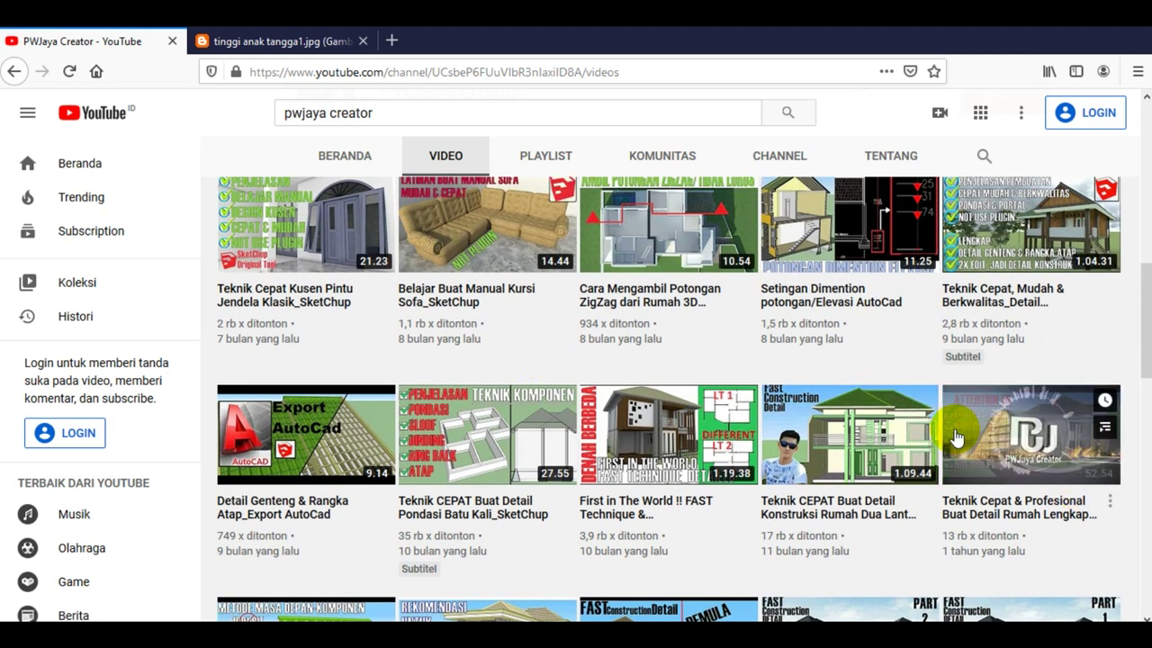
scroll(1035, 450, up, 5)
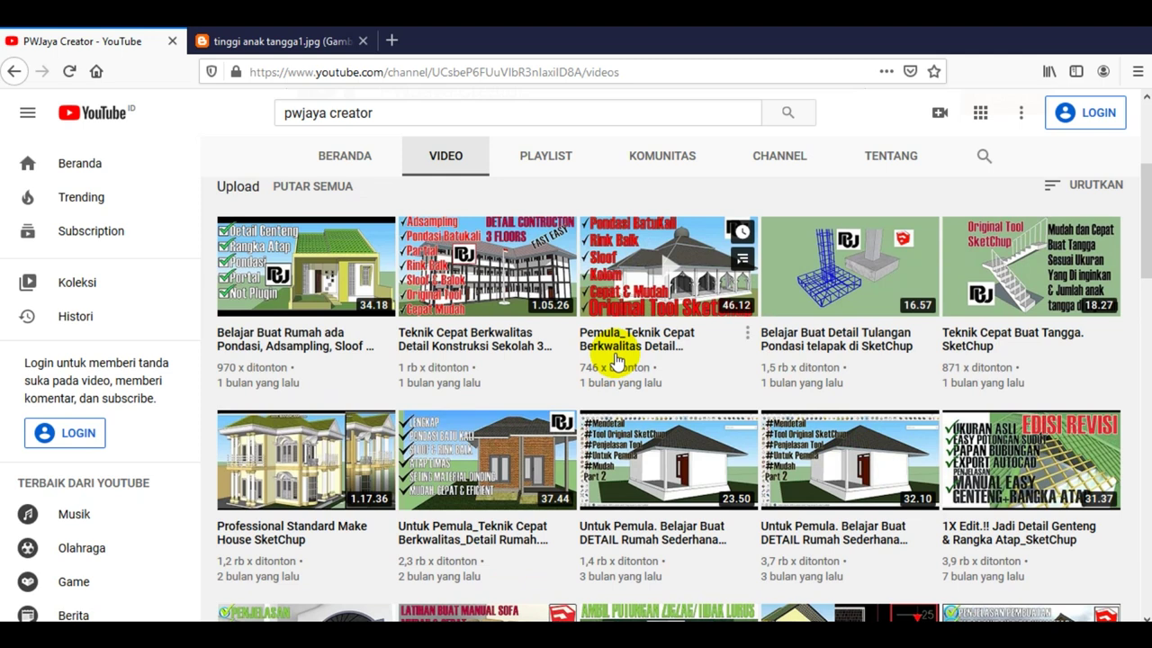
scroll(703, 335, down, 2)
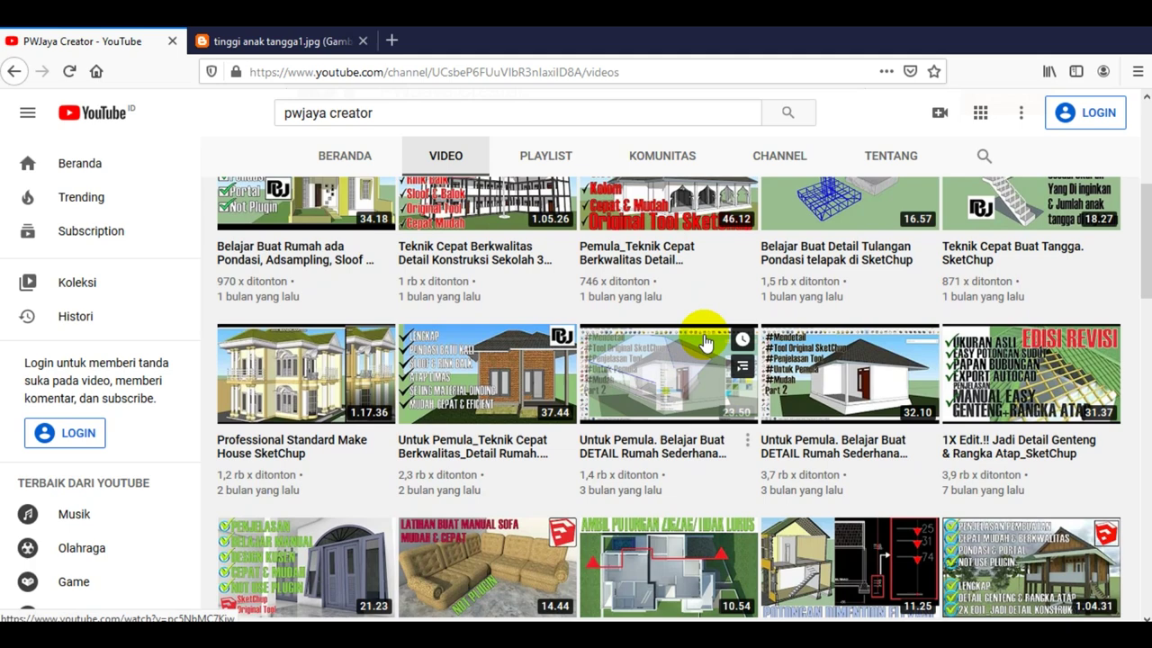
scroll(704, 340, down, 2)
scroll(704, 335, down, 2)
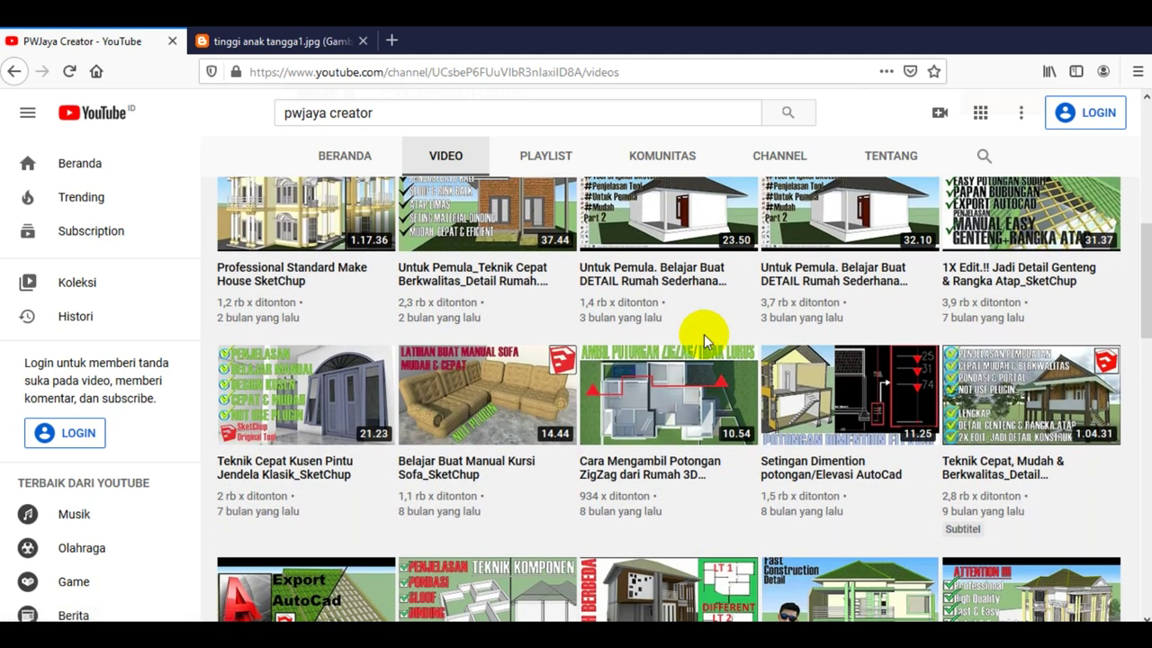
scroll(704, 340, up, 3)
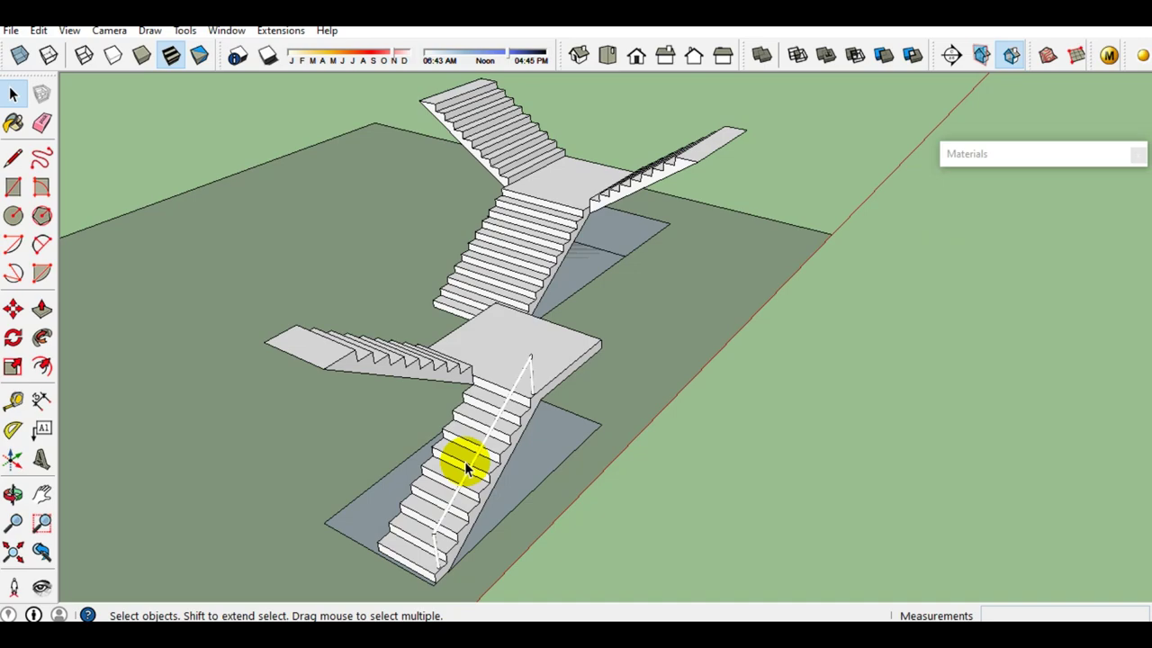
mouse_move(466, 468)
middle_down()
mouse_move(630, 444)
mouse_move(635, 457)
mouse_move(390, 453)
mouse_move(432, 468)
mouse_move(606, 475)
mouse_move(566, 432)
mouse_move(601, 386)
middle_up()
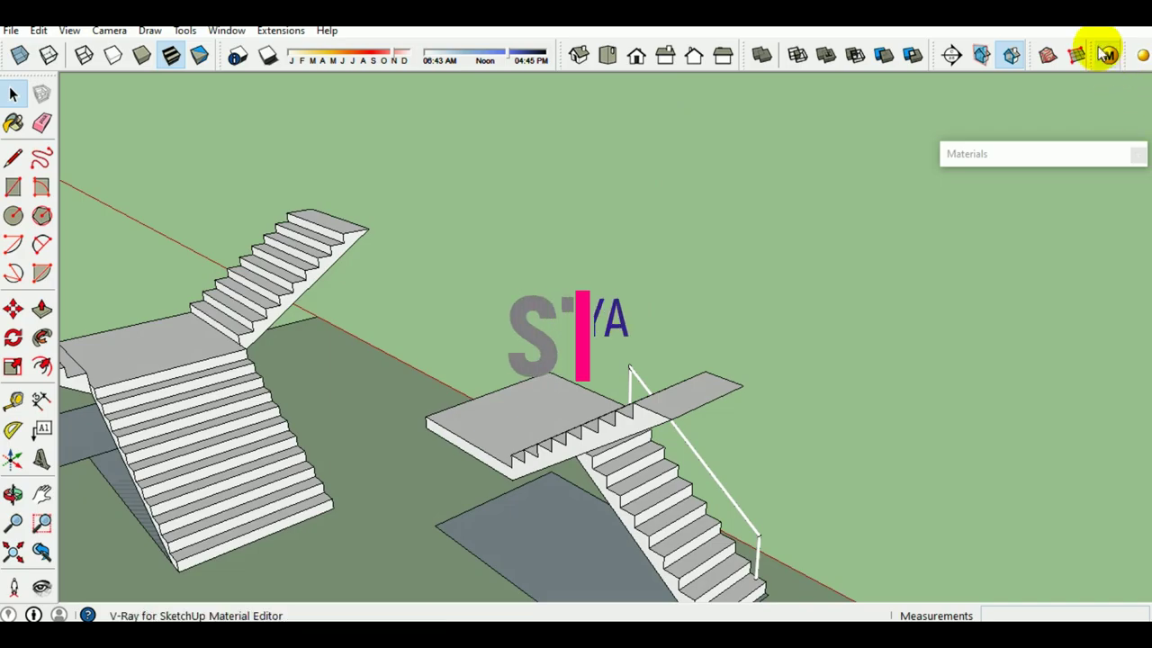